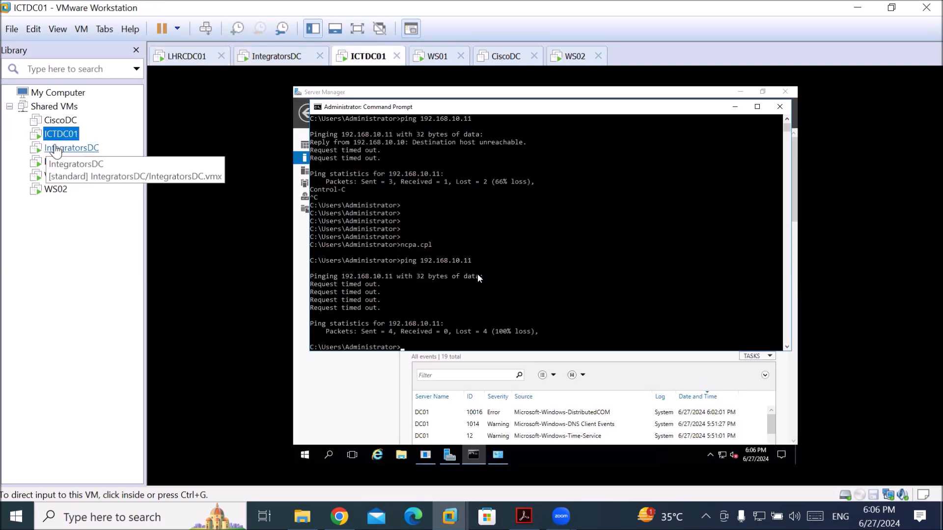
# Bring up the IntegratorsDC VM and dismiss its Ctrl+Alt+Del screen to reach the desktop
pyautogui.doubleClick(39, 147)
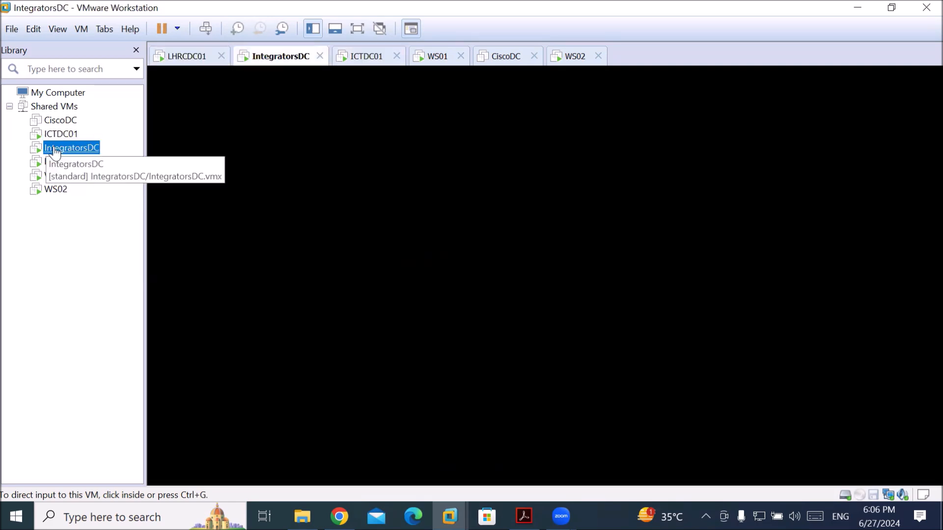
pyautogui.click(207, 31)
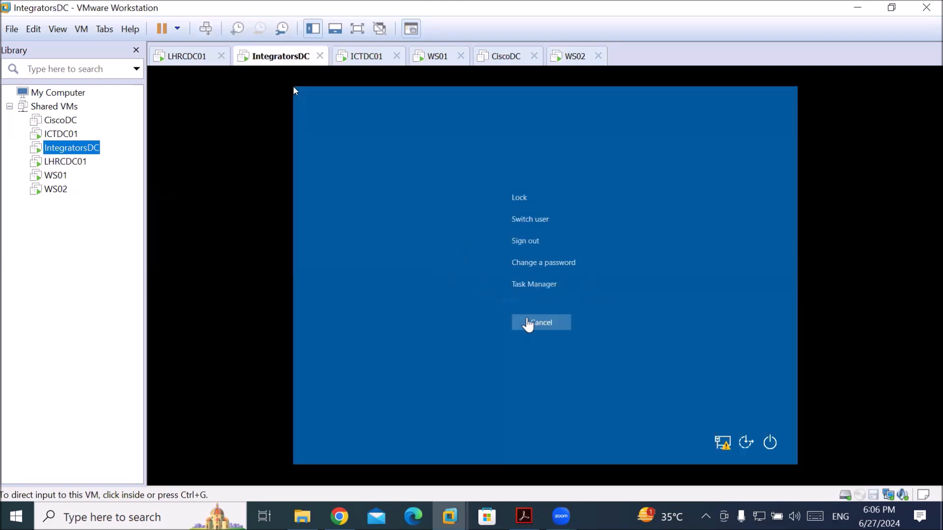
pyautogui.click(526, 322)
pyautogui.click(529, 320)
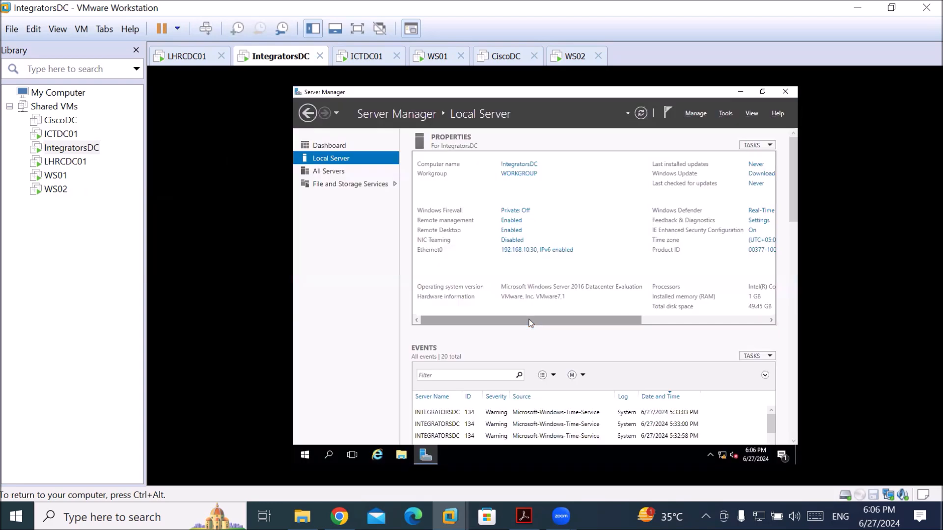
# Review Ethernet0's static IPv4 settings (192.168.10.30, DNS 192.168.10.10) and close them unchanged
pyautogui.click(529, 254)
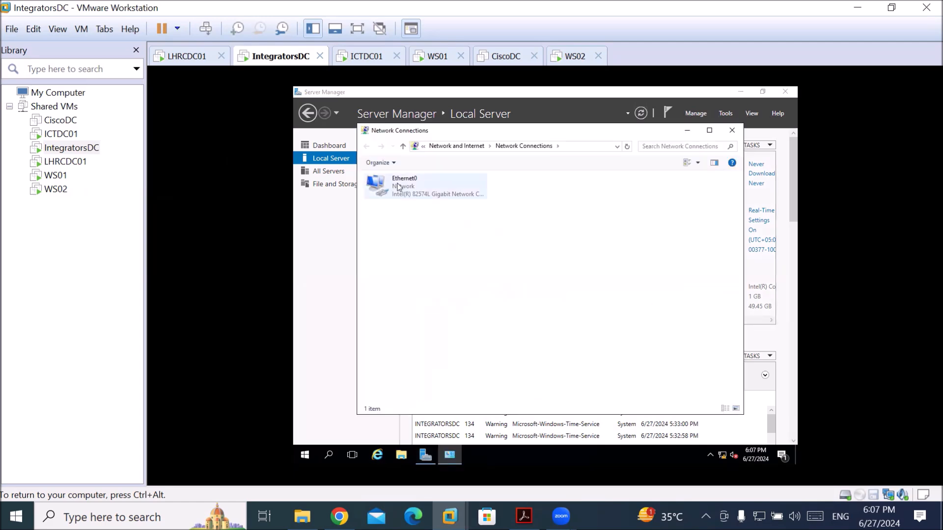
pyautogui.click(399, 185)
pyautogui.doubleClick(399, 186)
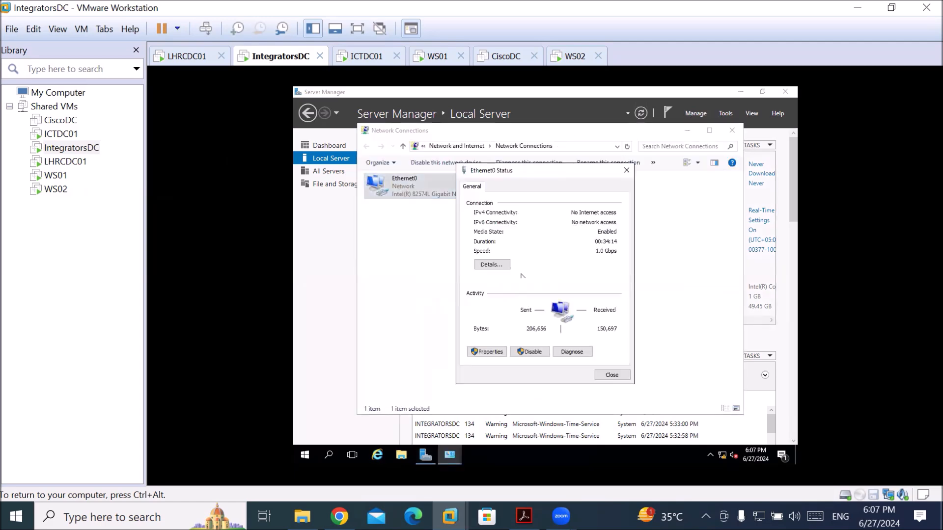
pyautogui.click(483, 353)
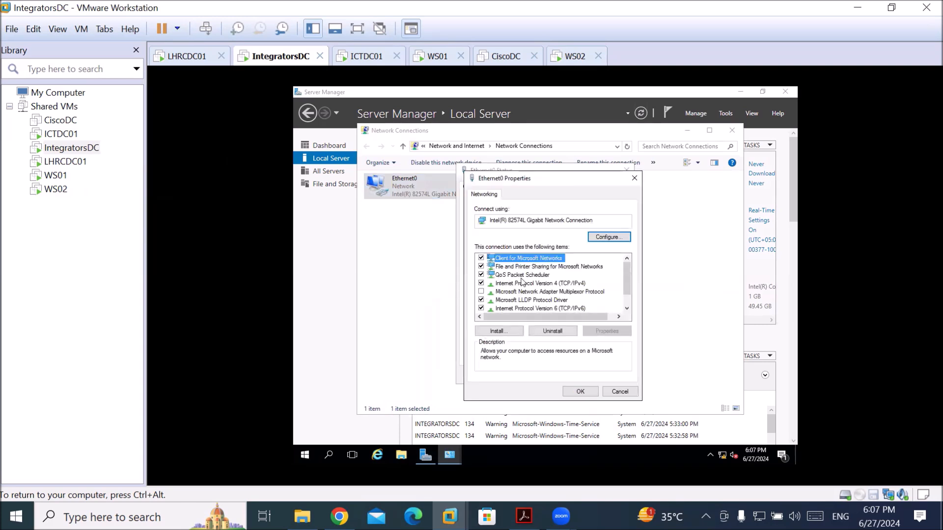
pyautogui.doubleClick(529, 285)
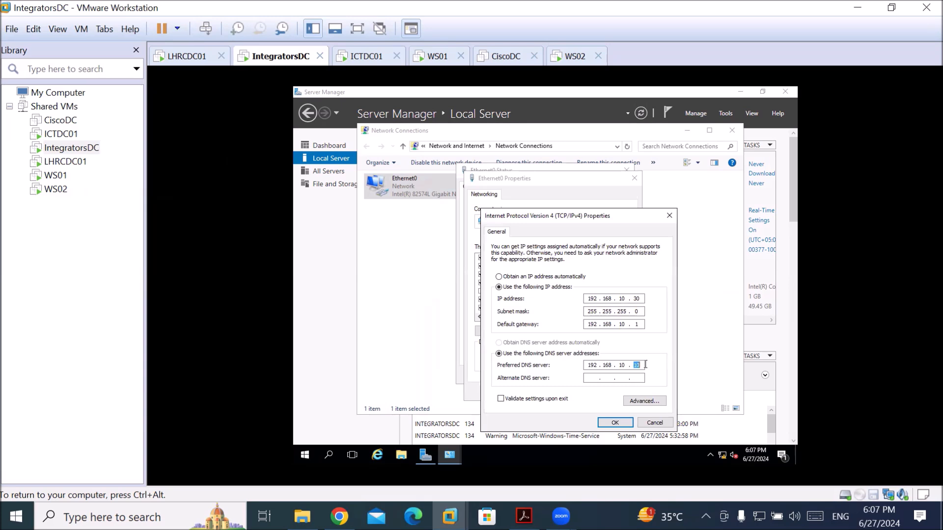
pyautogui.click(647, 423)
pyautogui.click(573, 392)
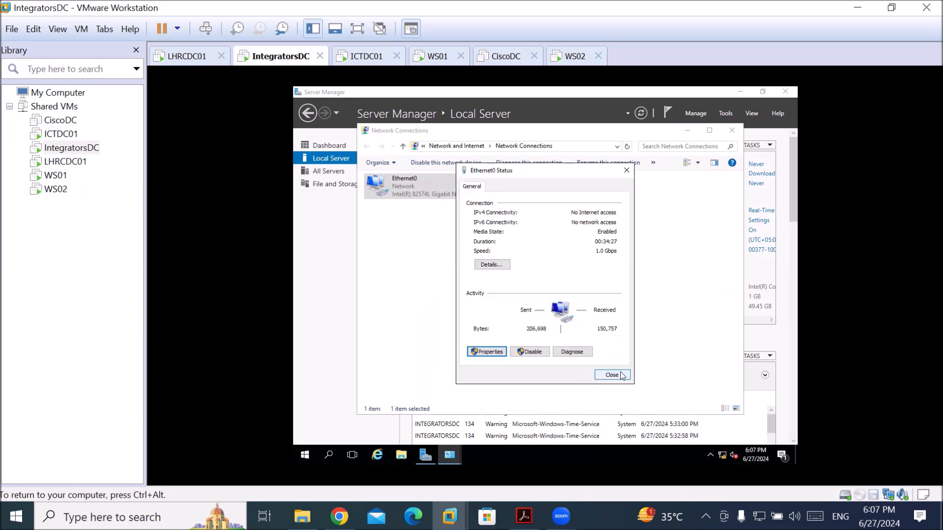
pyautogui.click(612, 375)
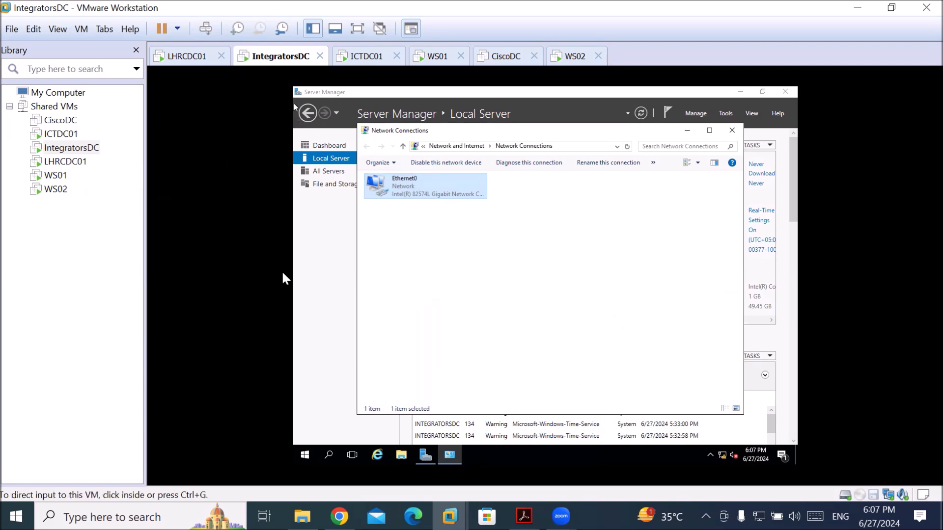
pyautogui.click(73, 161)
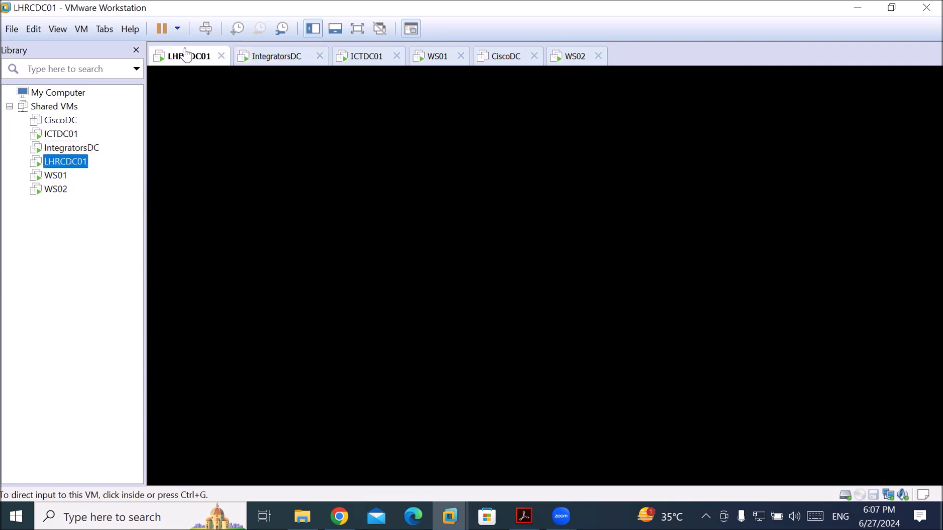
# Unlock LHRCDC01 and open Ethernet0's IPv4 properties: 192.168.10.20, gateway 192.168.10.1, DNS 192.168.10.10
pyautogui.press('ctrl+alt+Insert')
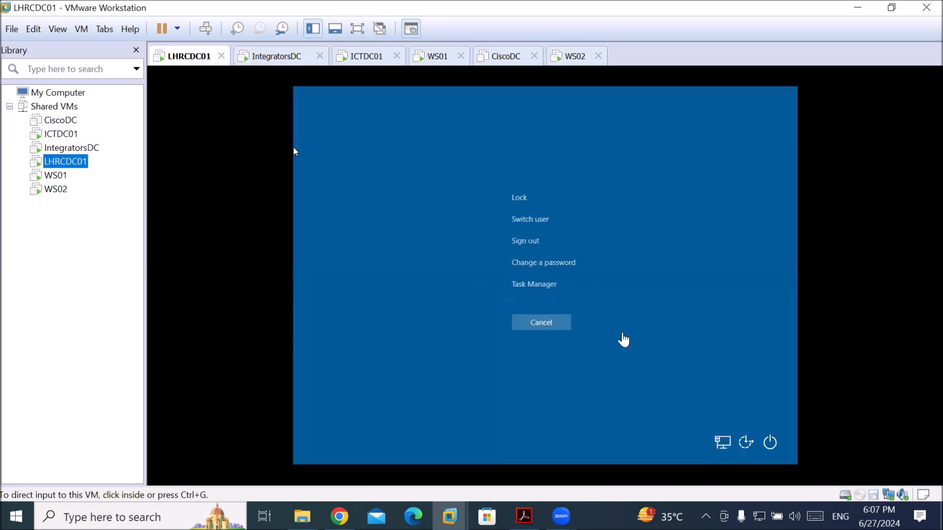
pyautogui.click(396, 218)
pyautogui.click(540, 326)
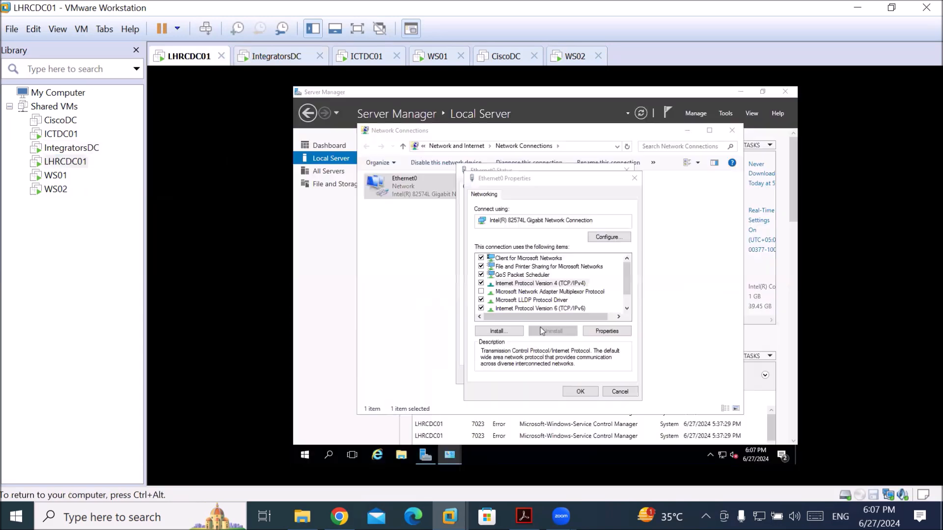
pyautogui.click(328, 160)
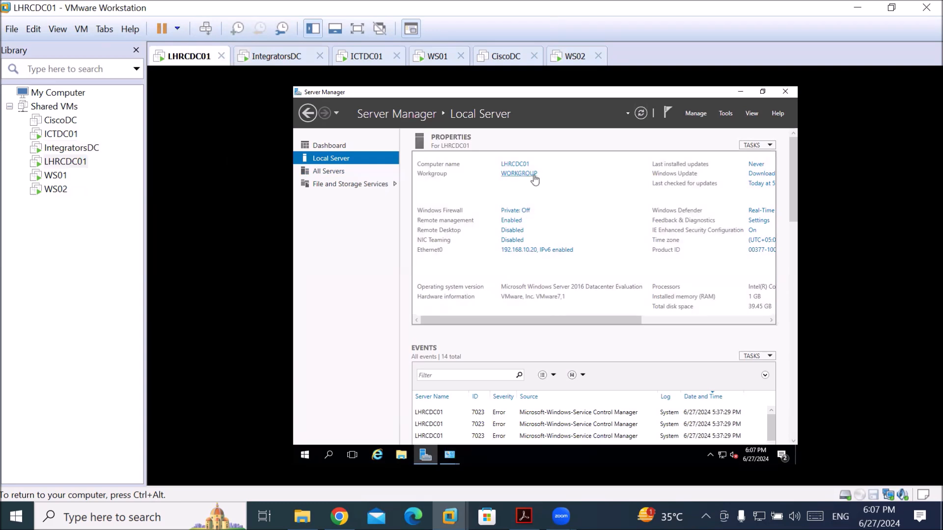
pyautogui.click(539, 254)
pyautogui.doubleClick(426, 184)
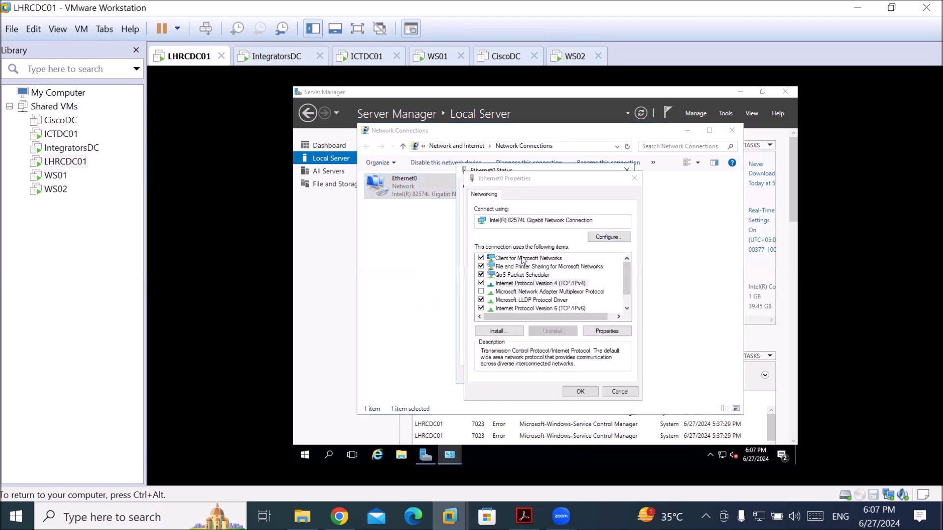
pyautogui.doubleClick(540, 284)
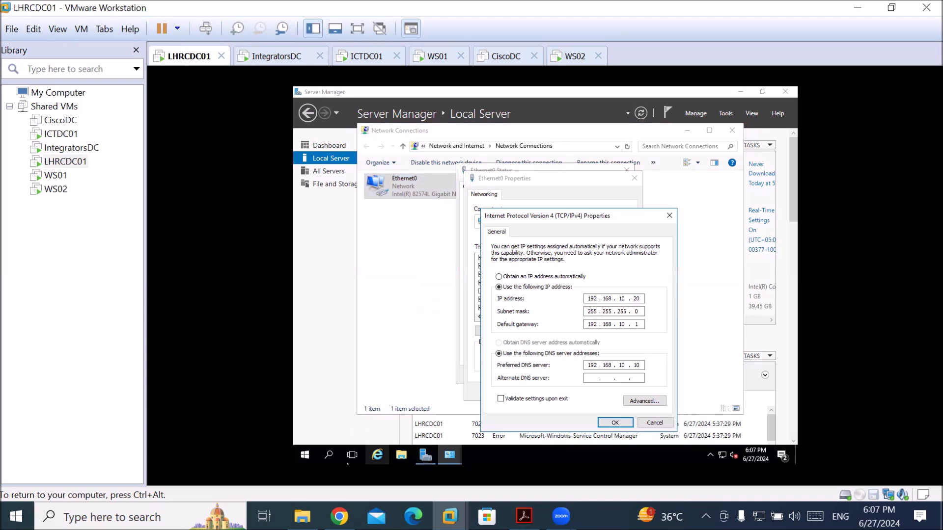
pyautogui.hotkey('ctrl', 'alt')
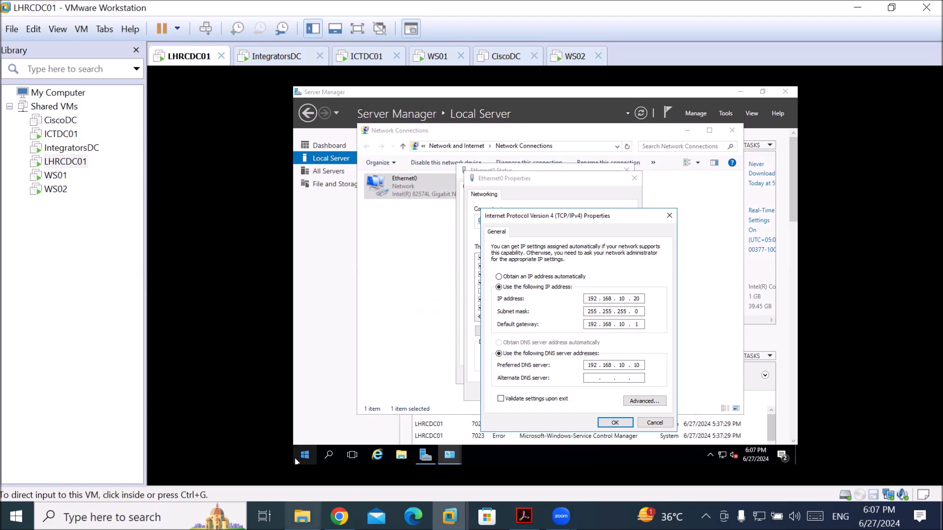
# Launch Paint from Windows search and draw a black triangle outline
pyautogui.click(123, 517)
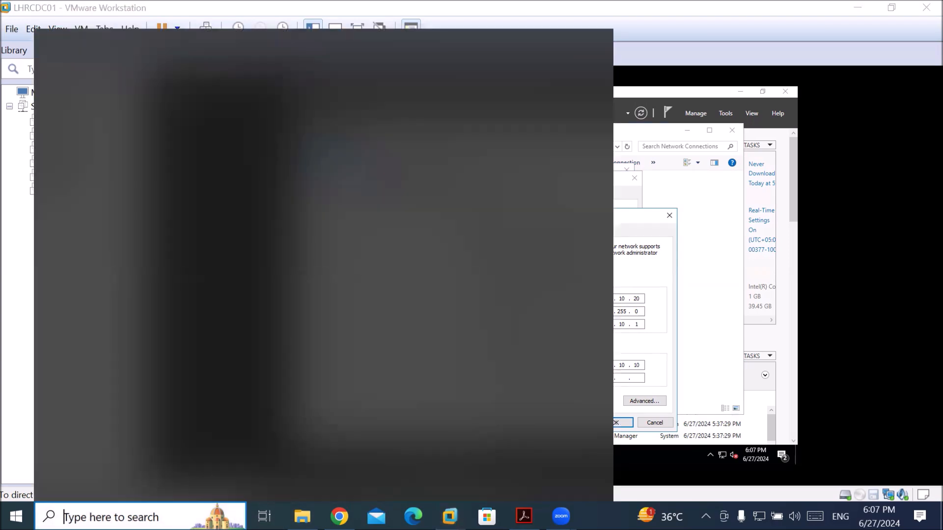
pyautogui.write('pai')
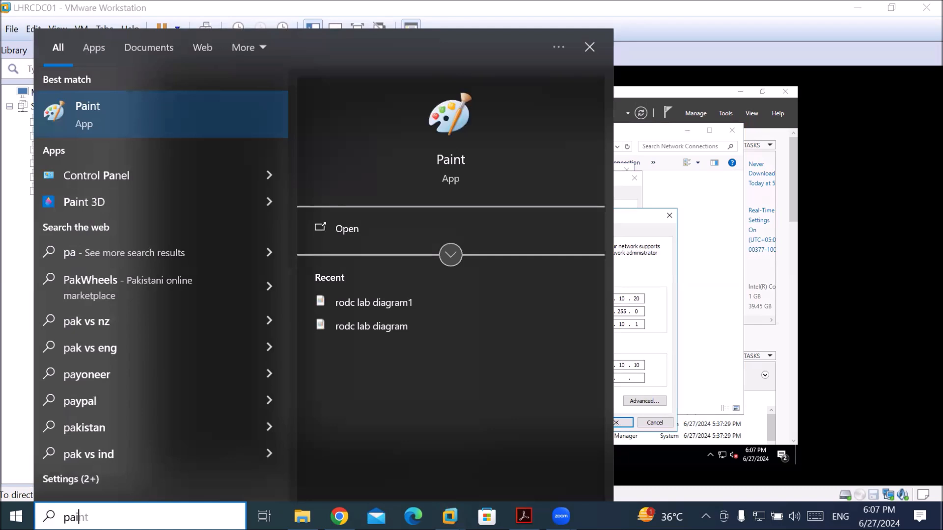
pyautogui.write('nt')
pyautogui.press('Return')
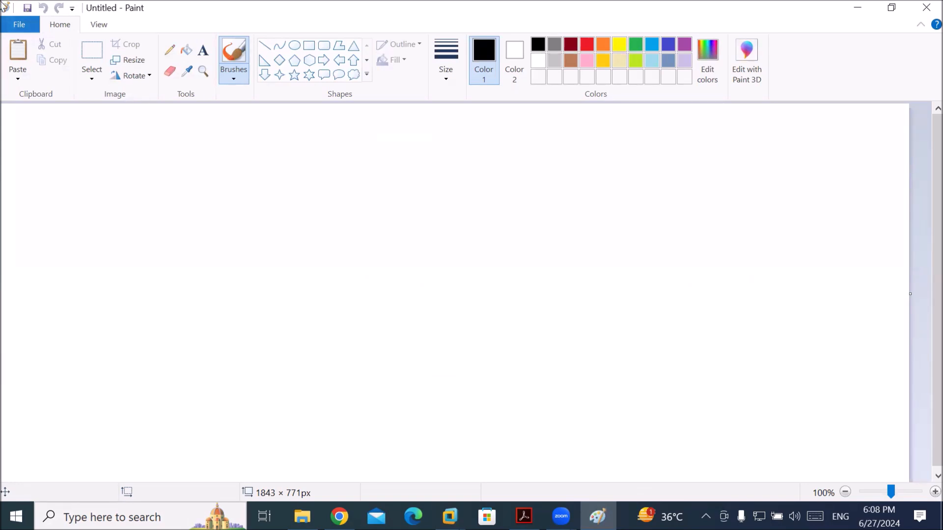
pyautogui.click(354, 46)
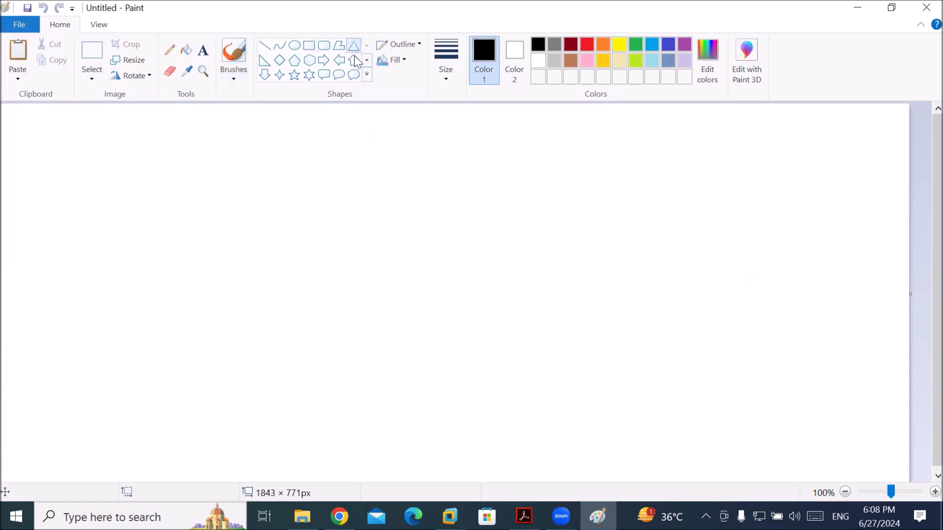
pyautogui.moveTo(270, 171); pyautogui.dragTo(339, 250)
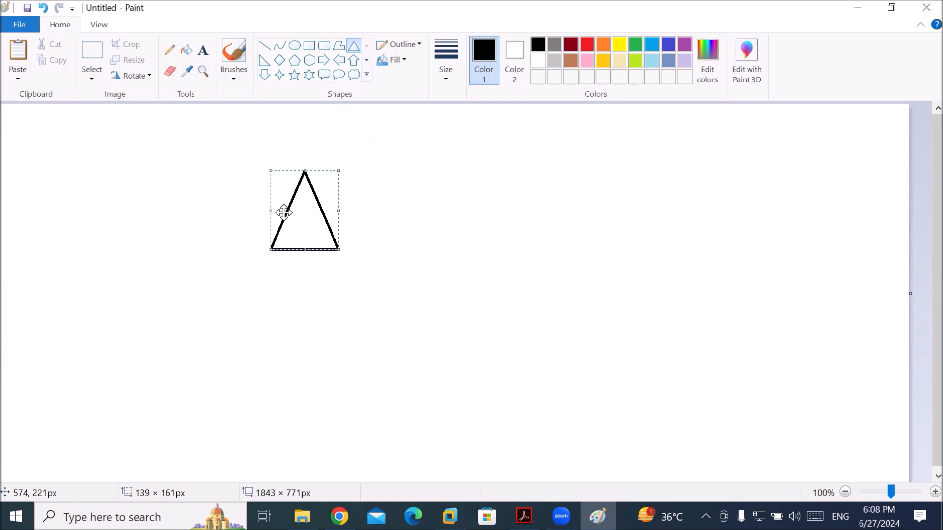
# Reposition the triangle, undo a stray paste, then copy it and paste a copy below
pyautogui.moveTo(284, 212); pyautogui.dragTo(196, 190)
pyautogui.click(22, 51)
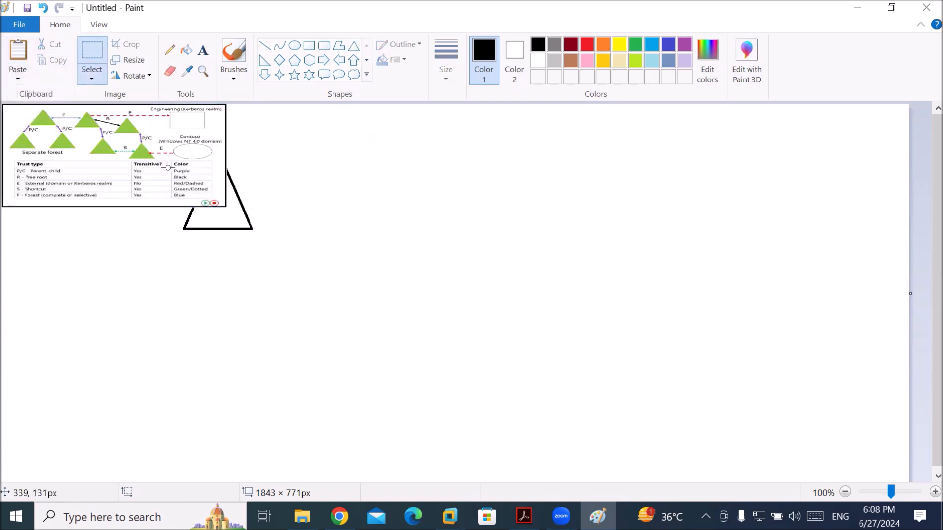
pyautogui.hotkey('ctrl', 'z')
pyautogui.moveTo(153, 134); pyautogui.dragTo(270, 250)
pyautogui.click(51, 60)
pyautogui.click(18, 52)
pyautogui.moveTo(78, 182); pyautogui.dragTo(169, 349)
# Paste four more triangle copies, arranging them into left and right clusters
pyautogui.click(25, 52)
pyautogui.moveTo(64, 162); pyautogui.dragTo(521, 183)
pyautogui.click(24, 52)
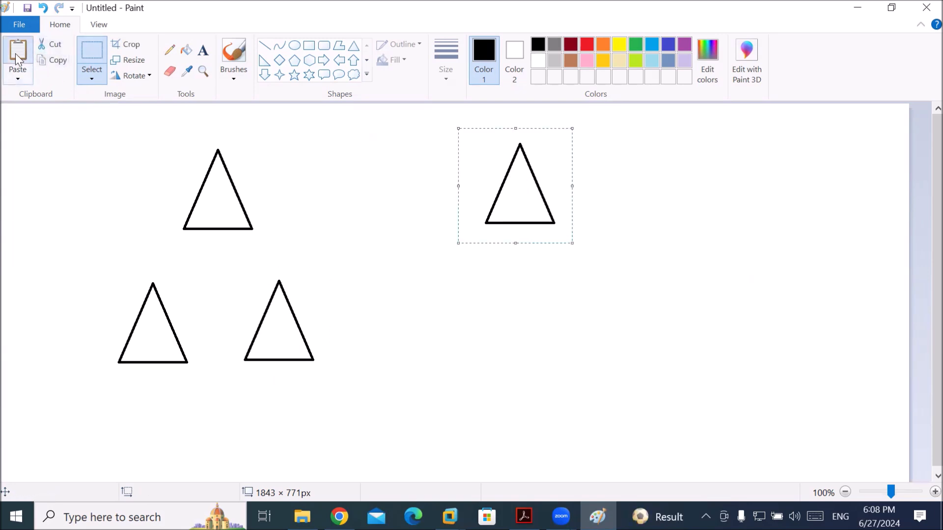
pyautogui.click(15, 54)
pyautogui.moveTo(102, 167); pyautogui.dragTo(604, 304)
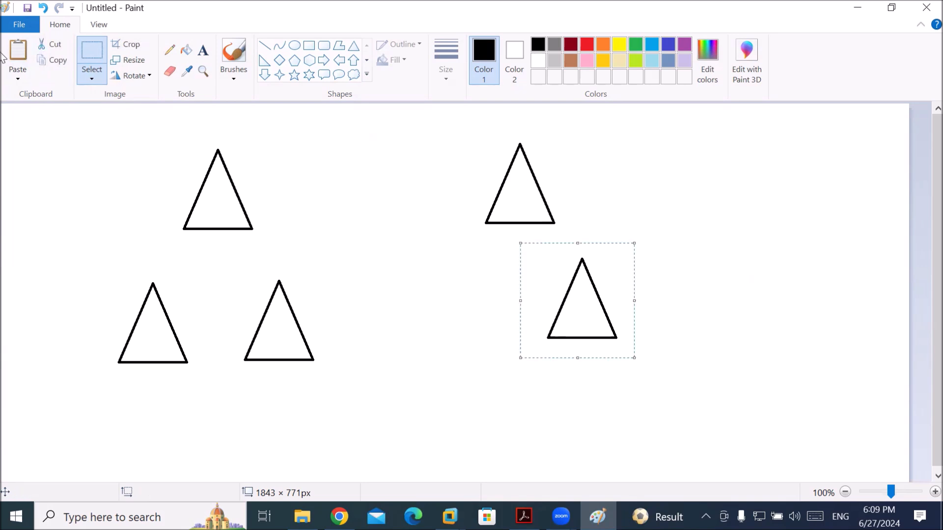
pyautogui.click(18, 52)
pyautogui.moveTo(57, 155); pyautogui.dragTo(450, 294)
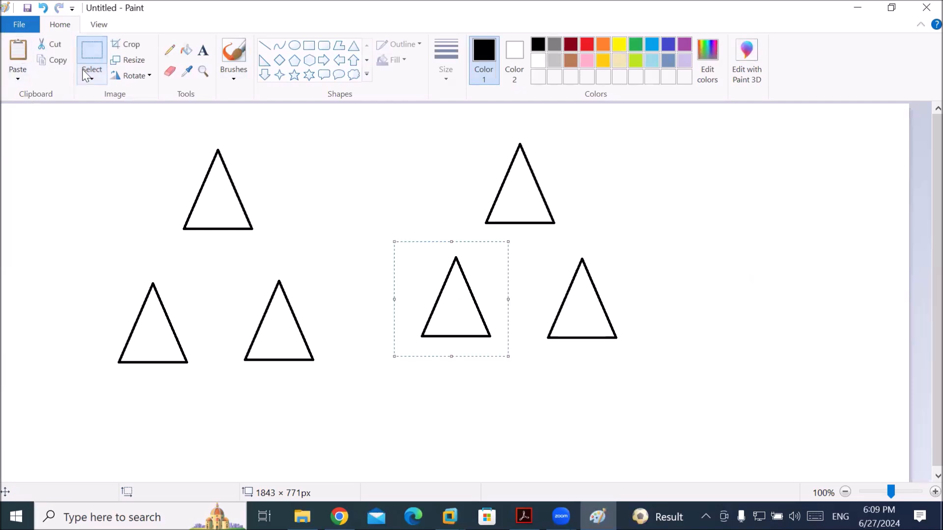
# Label the top-left triangle 'DC01-ICT.local' with 192.168.10.10 and 'parent'
pyautogui.click(204, 53)
pyautogui.click(247, 137)
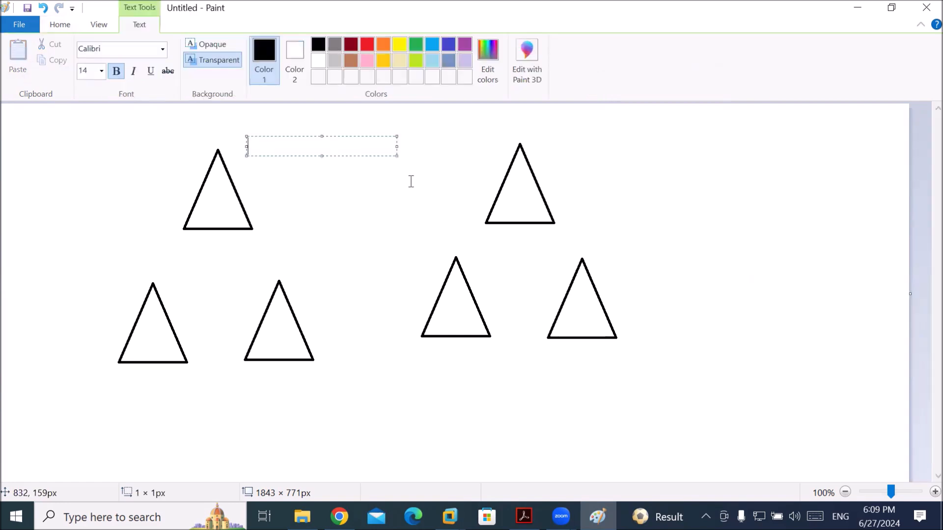
pyautogui.write('DC01-Ict')
pyautogui.press('BackSpace')
pyautogui.press('BackSpace')
pyautogui.write('CT')
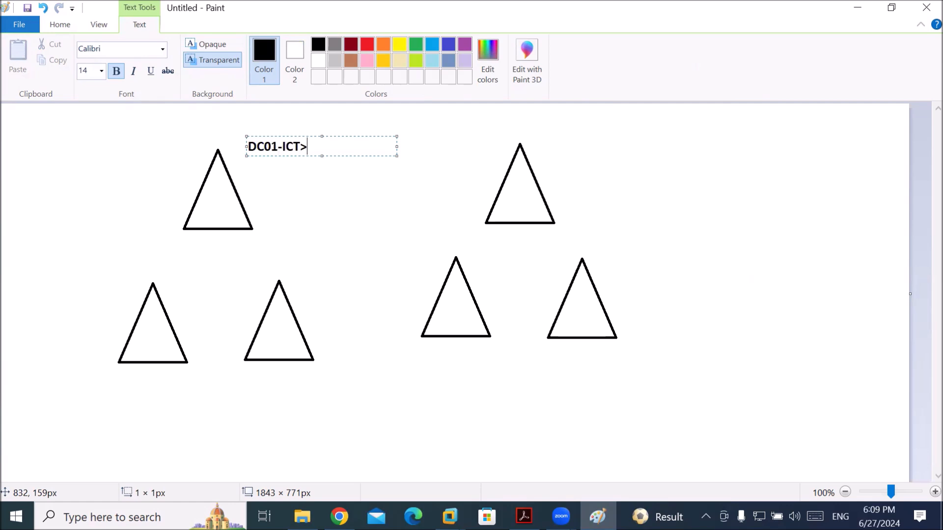
pyautogui.write('.local')
pyautogui.press('Return')
pyautogui.write('1')
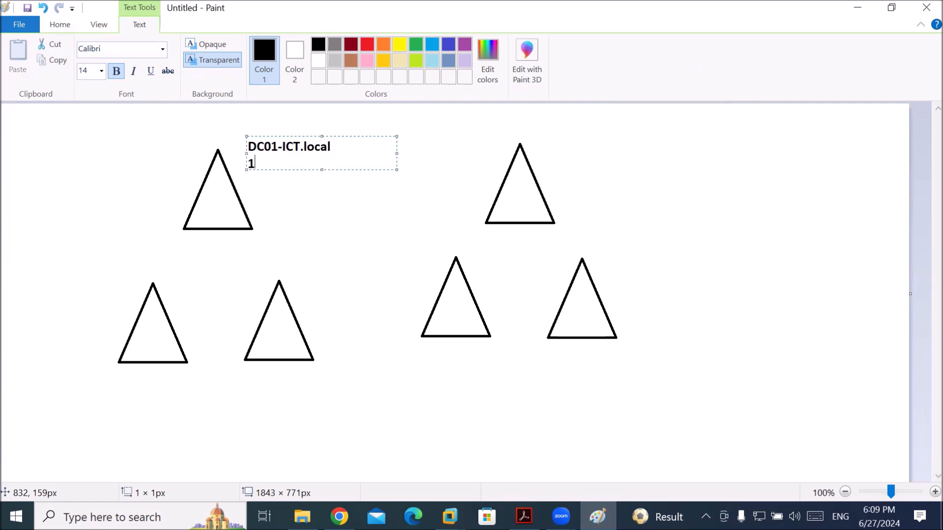
pyautogui.write('92.168.10.10')
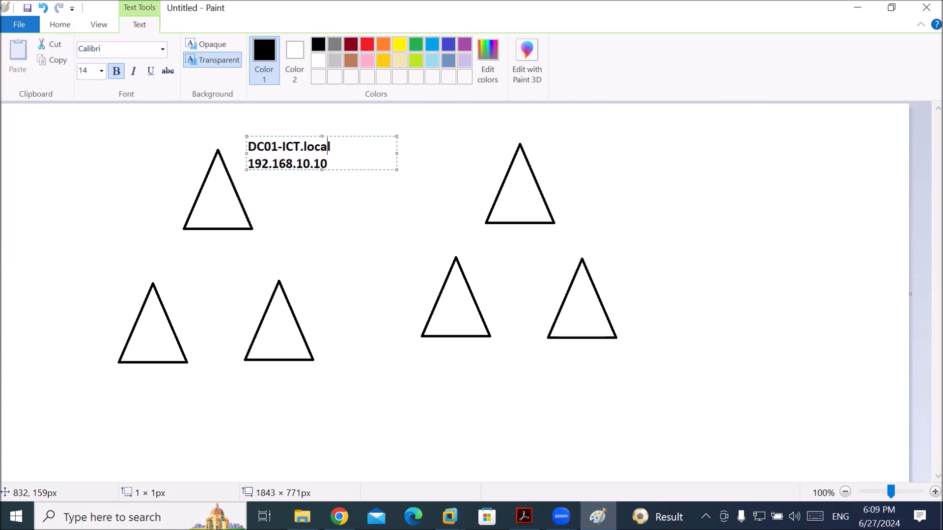
pyautogui.write('parent')
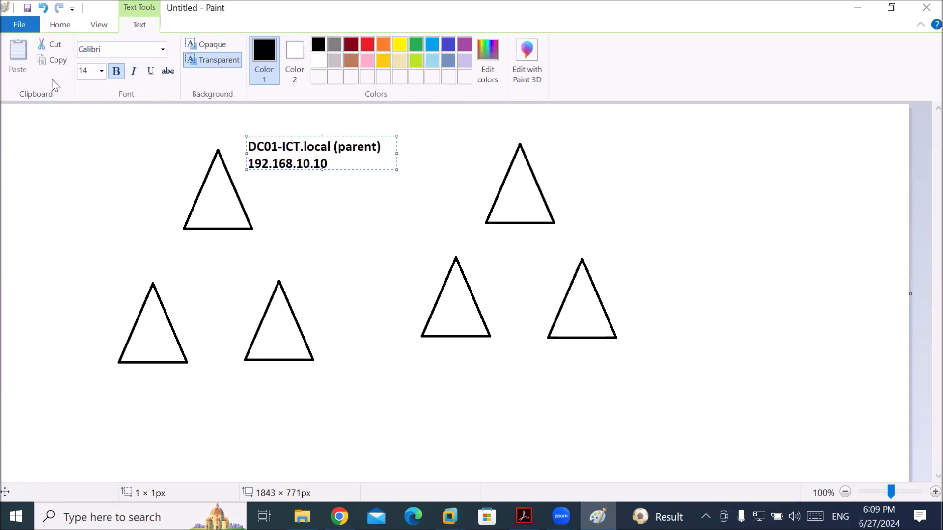
pyautogui.click(84, 400)
# Add the child labels 'LHR-CD01 (Child)' and 'KAR-CDC01 (Child)' under the lower triangles
pyautogui.click(84, 397)
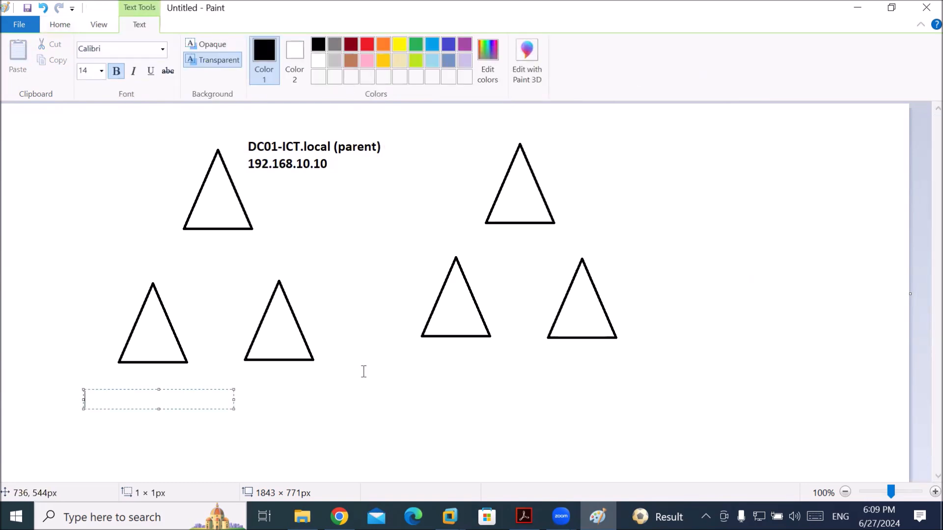
pyautogui.write('LHR0')
pyautogui.press('BackSpace')
pyautogui.write('-CD01')
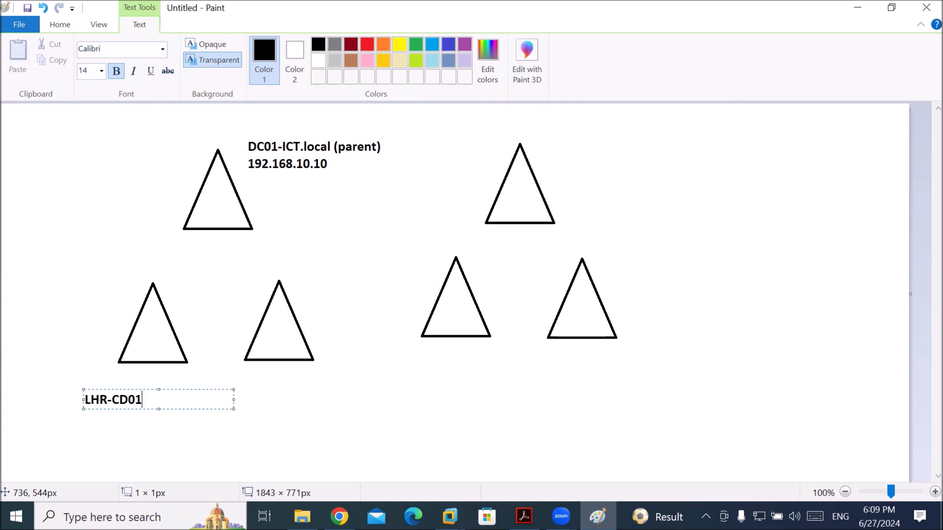
pyautogui.write('(Child')
pyautogui.click(278, 397)
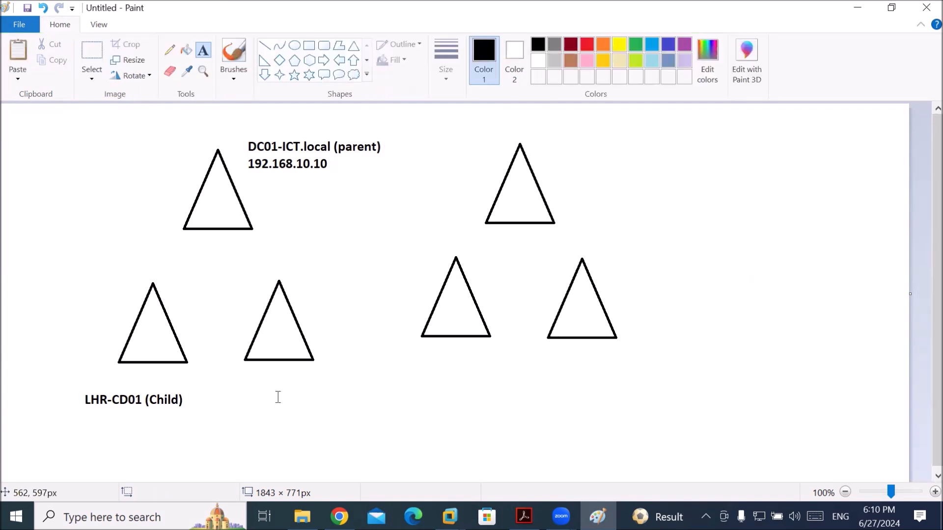
pyautogui.click(272, 396)
pyautogui.write('K')
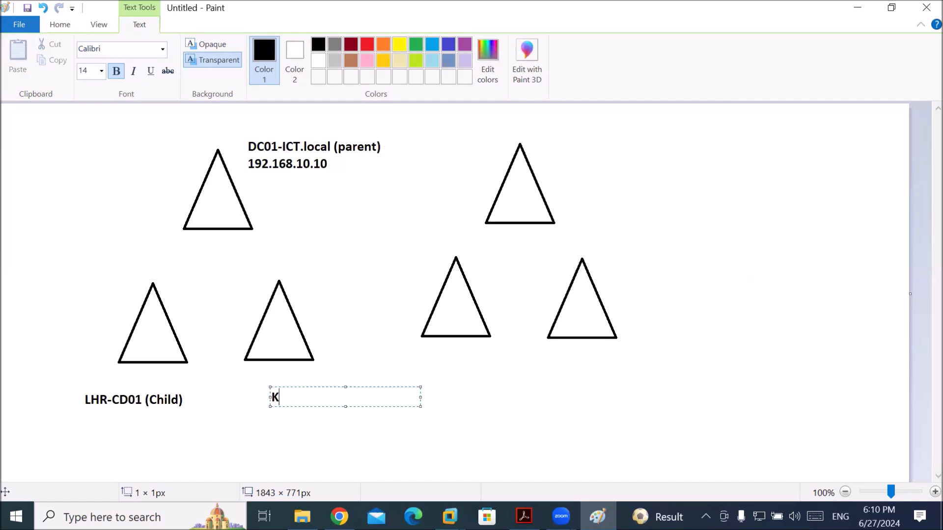
pyautogui.write('AR-CDC01')
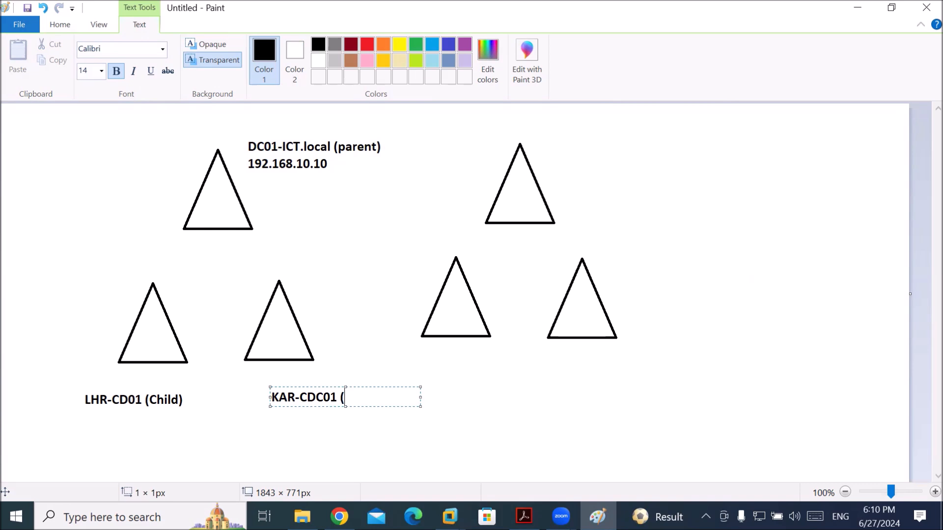
pyautogui.write(' (Child')
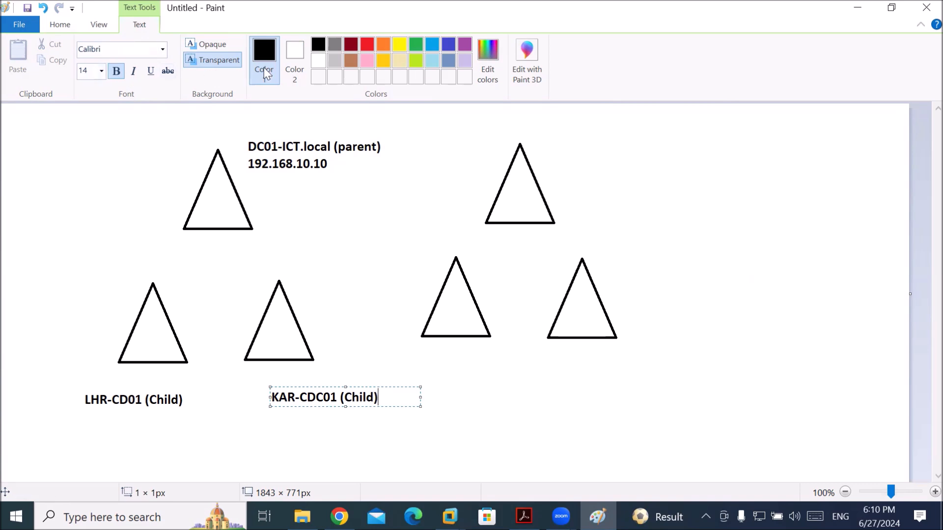
# Draw straight lines from the parent triangle to the LHR-CD01 and KAR-CDC01 triangles
pyautogui.click(59, 24)
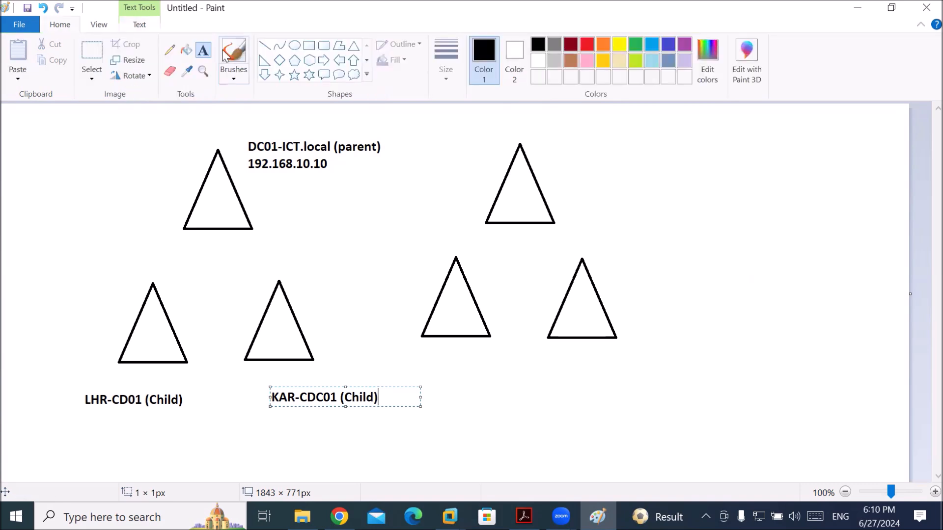
pyautogui.click(264, 46)
pyautogui.moveTo(201, 232); pyautogui.dragTo(162, 295)
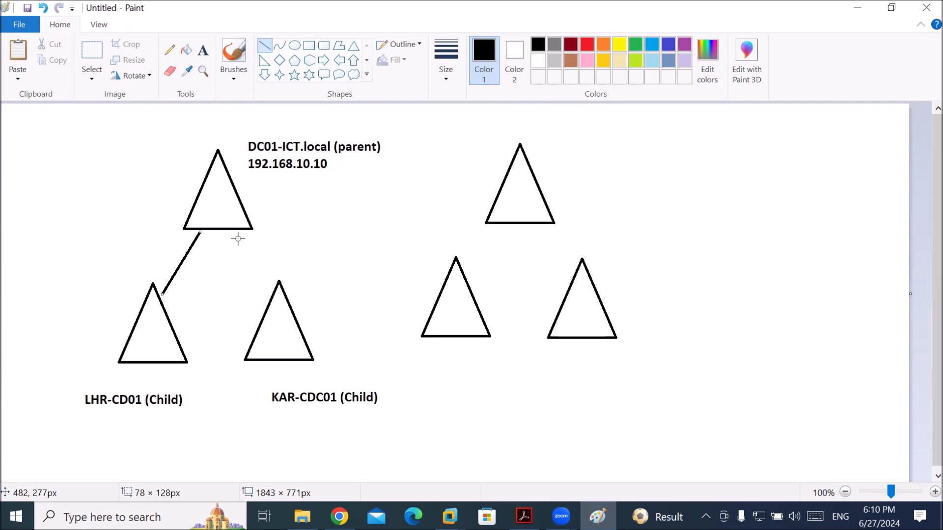
pyautogui.moveTo(238, 233); pyautogui.dragTo(269, 285)
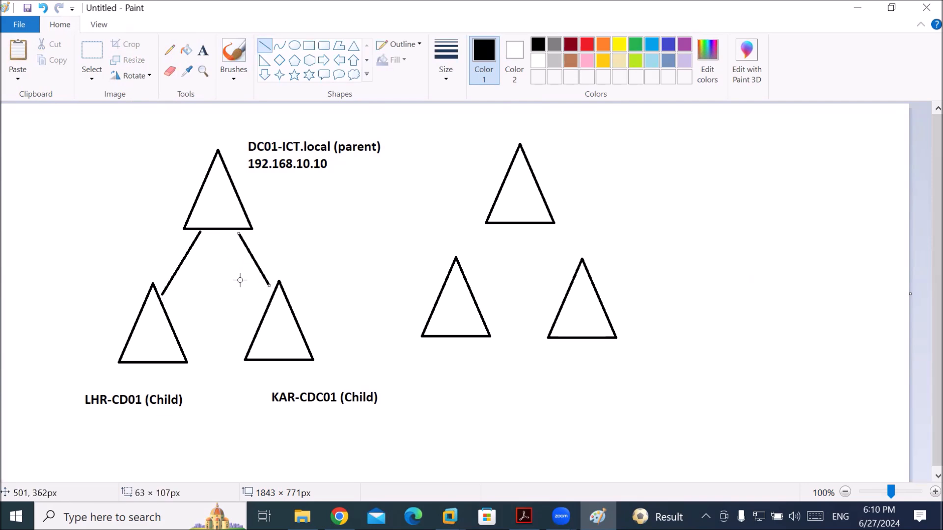
# Paste a new triangle below KAR-CDC01 and connect it to KAR-CDC01 with a line
pyautogui.click(16, 52)
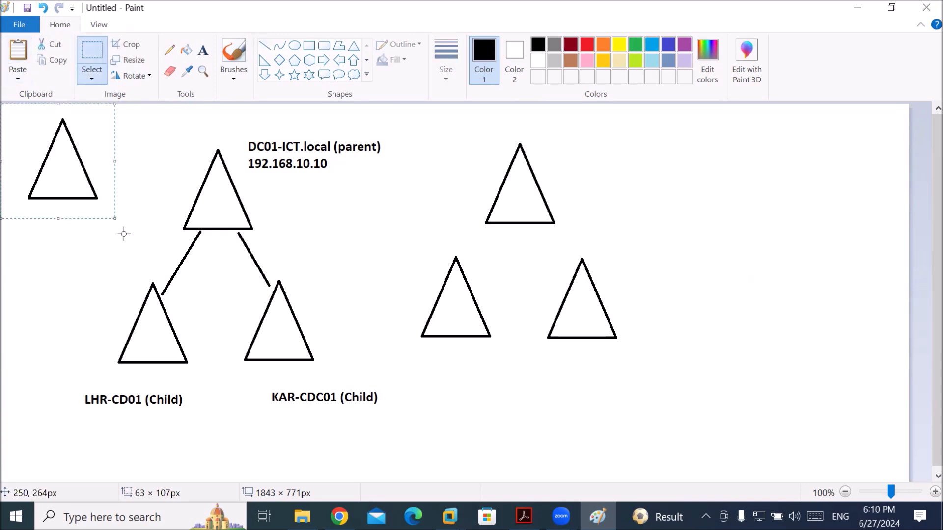
pyautogui.moveTo(86, 200); pyautogui.dragTo(316, 502)
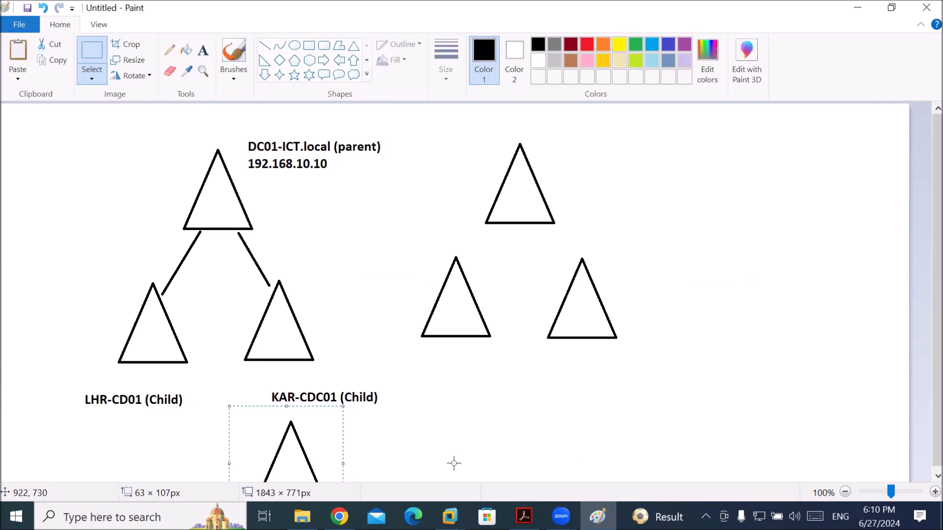
pyautogui.moveTo(301, 447); pyautogui.dragTo(373, 449)
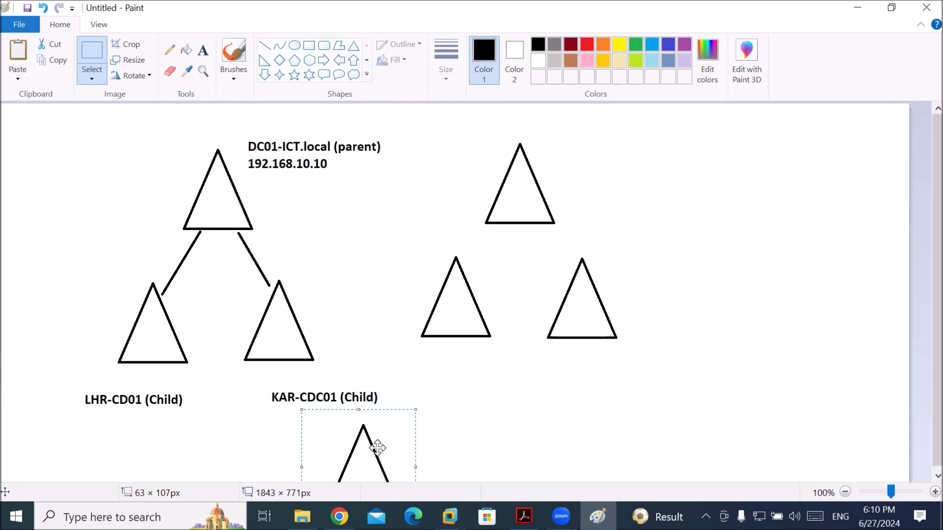
pyautogui.click(264, 49)
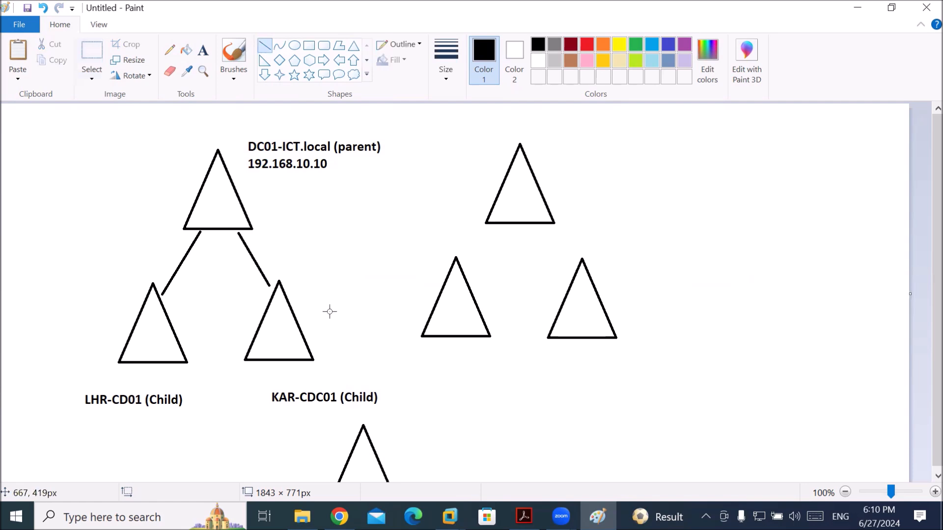
pyautogui.moveTo(298, 364); pyautogui.dragTo(349, 432)
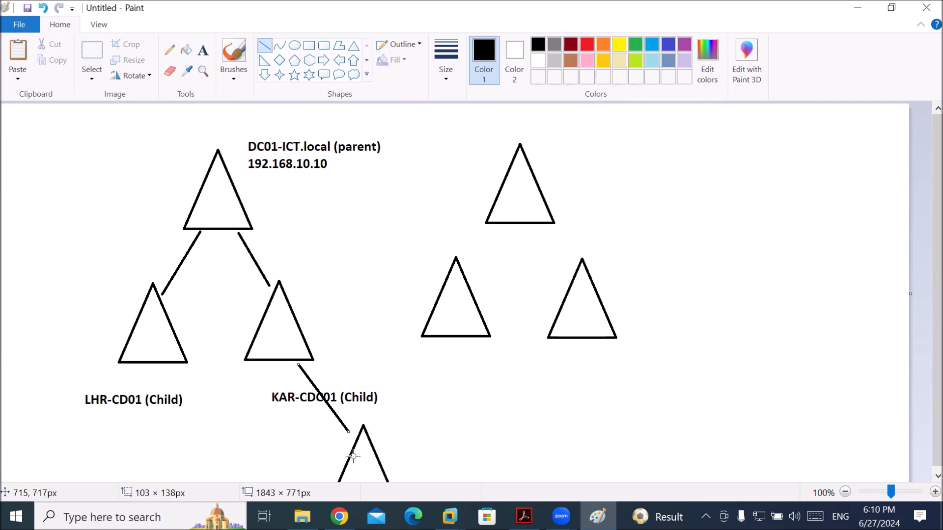
pyautogui.click(170, 49)
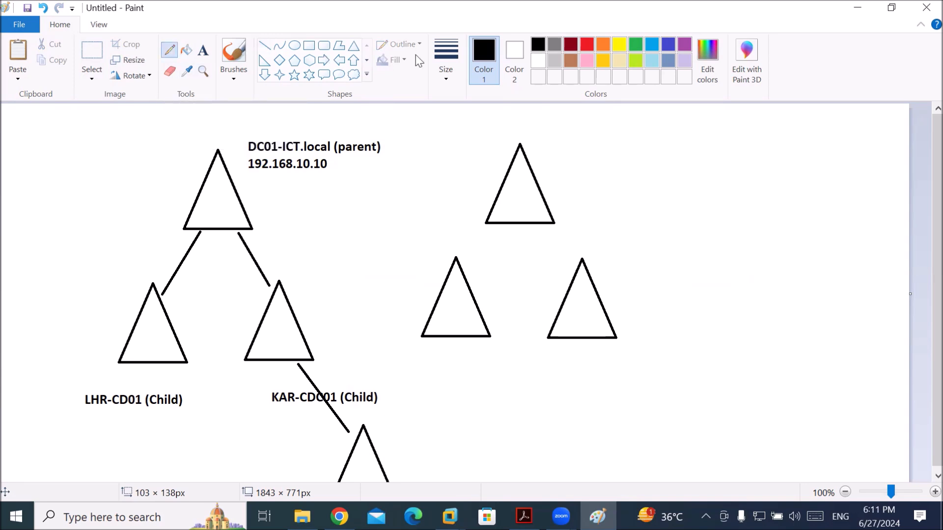
# Sketch thick pencil arrows from the parent to each child and the lowest triangle, and write One and Two
pyautogui.click(441, 79)
pyautogui.click(460, 190)
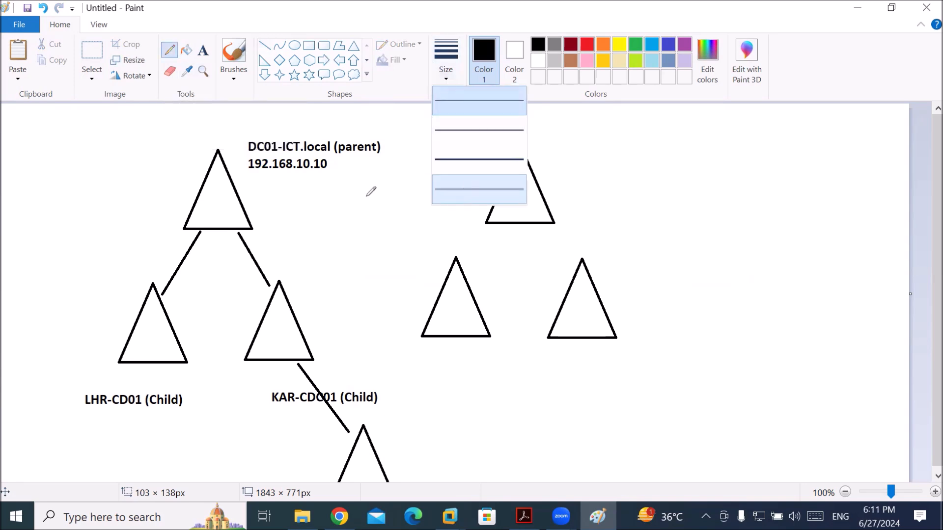
pyautogui.moveTo(234, 196)
pyautogui.mouseDown()
pyautogui.moveTo(290, 197)
pyautogui.moveTo(310, 278)
pyautogui.moveTo(299, 322)
pyautogui.moveTo(312, 319)
pyautogui.moveTo(398, 401)
pyautogui.moveTo(379, 445)
pyautogui.mouseUp()
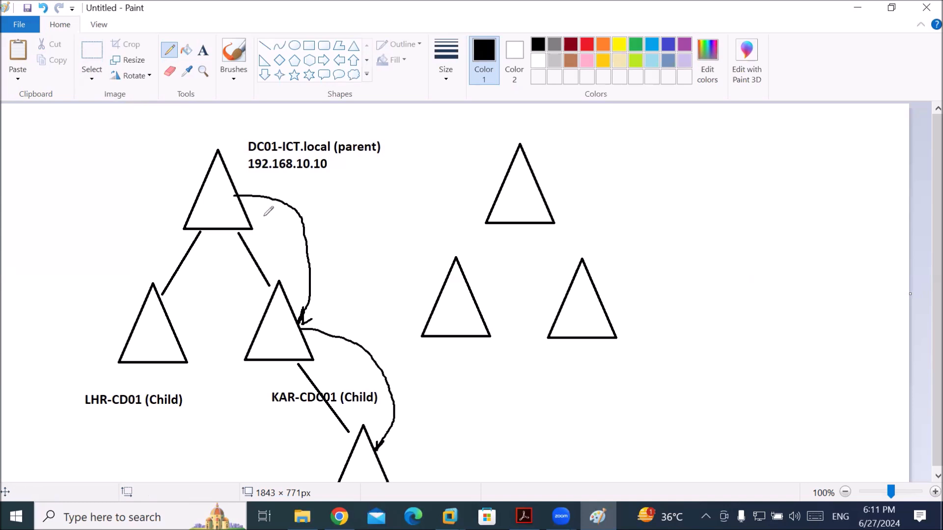
pyautogui.moveTo(228, 187)
pyautogui.mouseDown()
pyautogui.moveTo(317, 192)
pyautogui.moveTo(387, 294)
pyautogui.moveTo(395, 351)
pyautogui.moveTo(369, 455)
pyautogui.mouseUp()
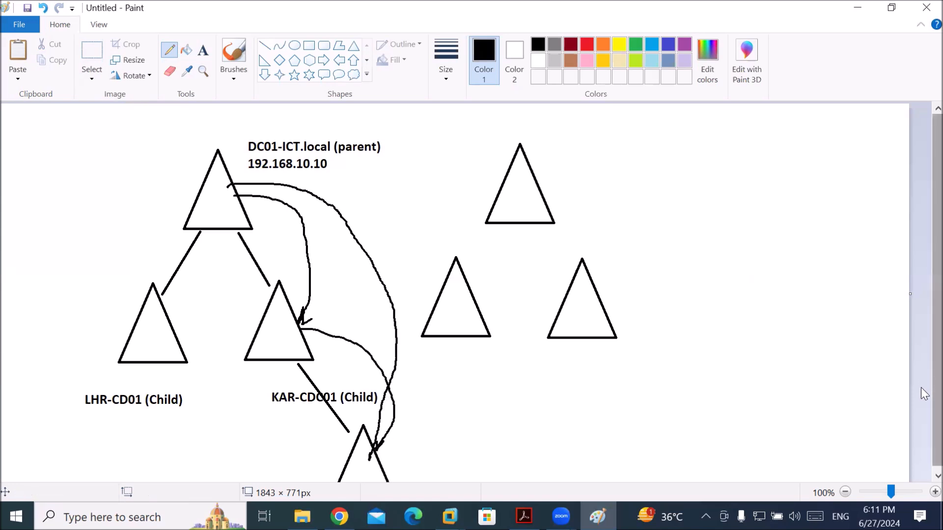
pyautogui.moveTo(217, 184)
pyautogui.mouseDown()
pyautogui.moveTo(126, 245)
pyautogui.moveTo(130, 307)
pyautogui.moveTo(117, 300)
pyautogui.mouseUp()
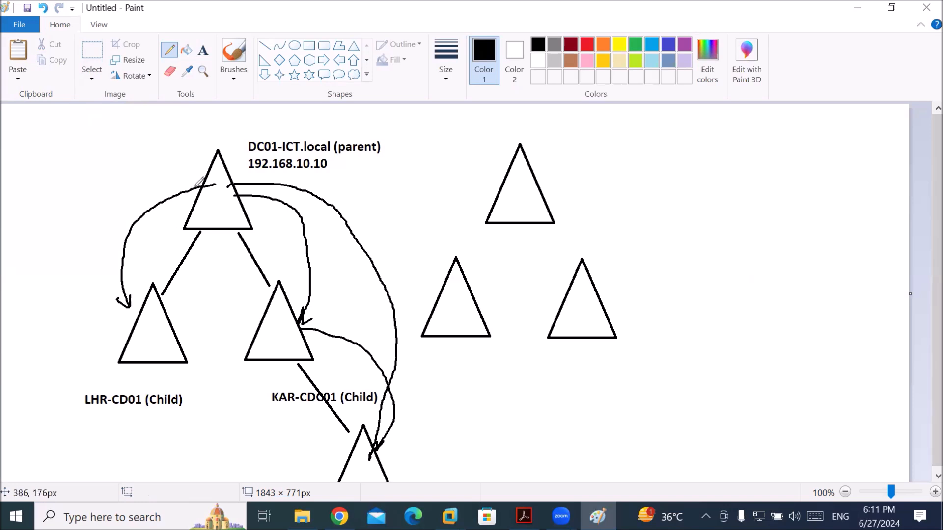
pyautogui.moveTo(188, 186); pyautogui.dragTo(191, 198)
pyautogui.moveTo(56, 143)
pyautogui.mouseDown()
pyautogui.moveTo(42, 145)
pyautogui.moveTo(65, 150)
pyautogui.moveTo(73, 170)
pyautogui.mouseUp()
pyautogui.moveTo(32, 193)
pyautogui.mouseDown()
pyautogui.moveTo(26, 217)
pyautogui.moveTo(45, 188)
pyautogui.moveTo(61, 202)
pyautogui.moveTo(73, 193)
pyautogui.mouseUp()
# Sketch a user figure by LHR-CD01, write ISL, underline the child label, and draw a ticked box
pyautogui.click(83, 325)
pyautogui.moveTo(90, 338)
pyautogui.mouseDown()
pyautogui.moveTo(83, 323)
pyautogui.moveTo(90, 350)
pyautogui.mouseUp()
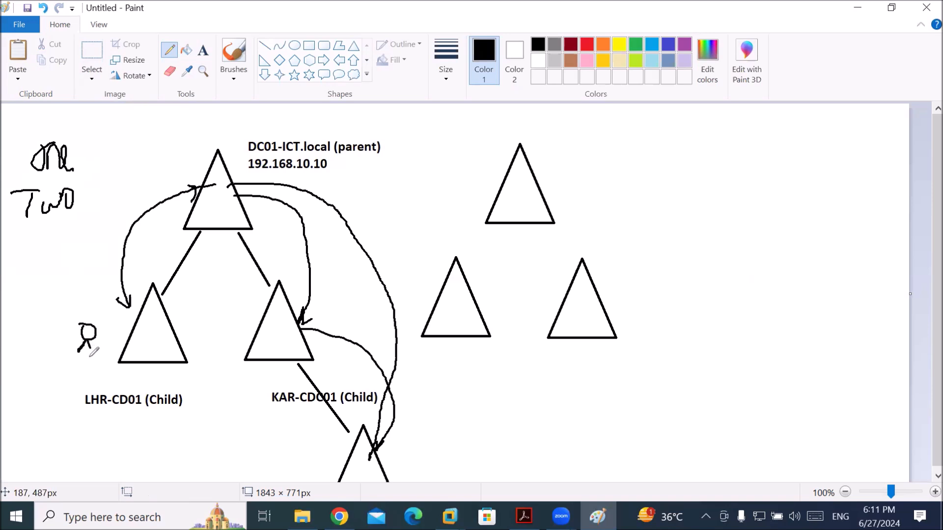
pyautogui.moveTo(76, 300)
pyautogui.mouseDown()
pyautogui.moveTo(79, 313)
pyautogui.moveTo(94, 312)
pyautogui.moveTo(77, 312)
pyautogui.moveTo(137, 337)
pyautogui.mouseUp()
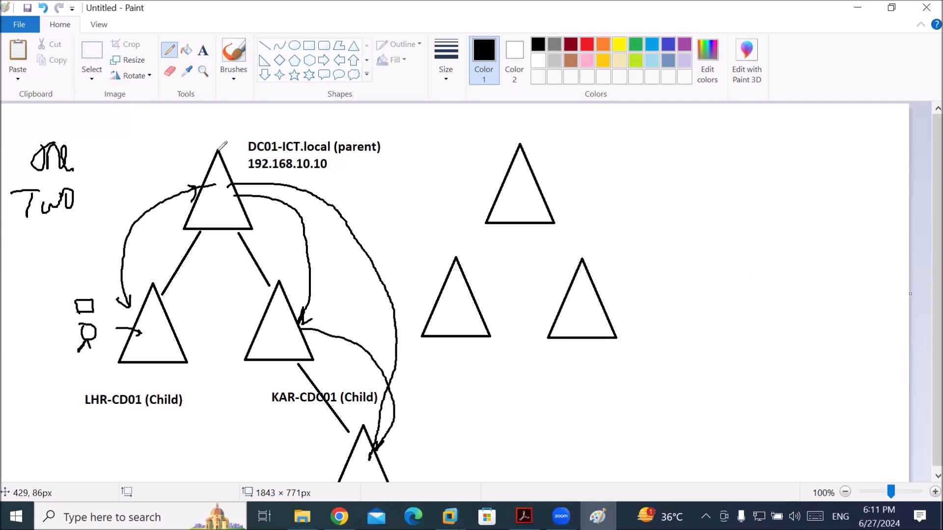
pyautogui.moveTo(260, 113)
pyautogui.mouseDown()
pyautogui.moveTo(259, 135)
pyautogui.moveTo(268, 109)
pyautogui.moveTo(266, 135)
pyautogui.moveTo(294, 132)
pyautogui.mouseUp()
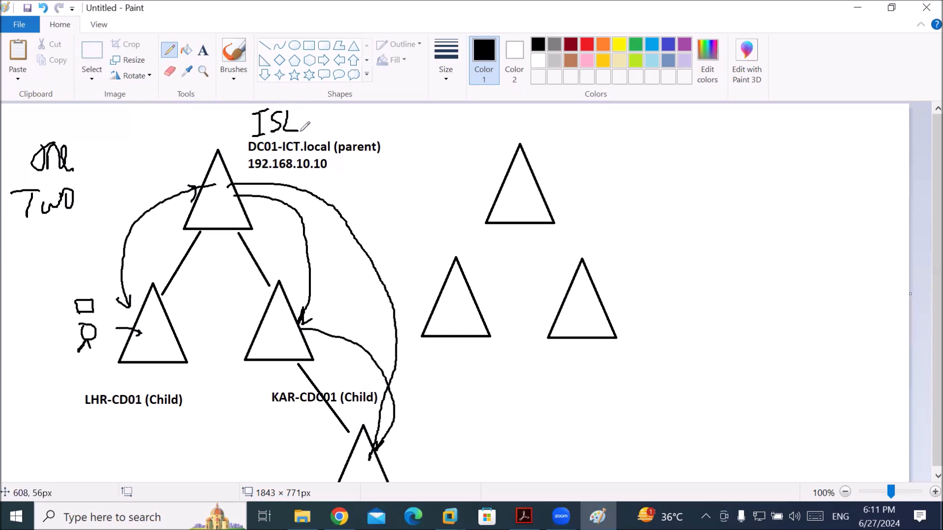
pyautogui.moveTo(86, 416); pyautogui.dragTo(109, 416)
pyautogui.moveTo(214, 202)
pyautogui.mouseDown()
pyautogui.moveTo(210, 212)
pyautogui.moveTo(229, 212)
pyautogui.moveTo(224, 198)
pyautogui.moveTo(215, 203)
pyautogui.mouseUp()
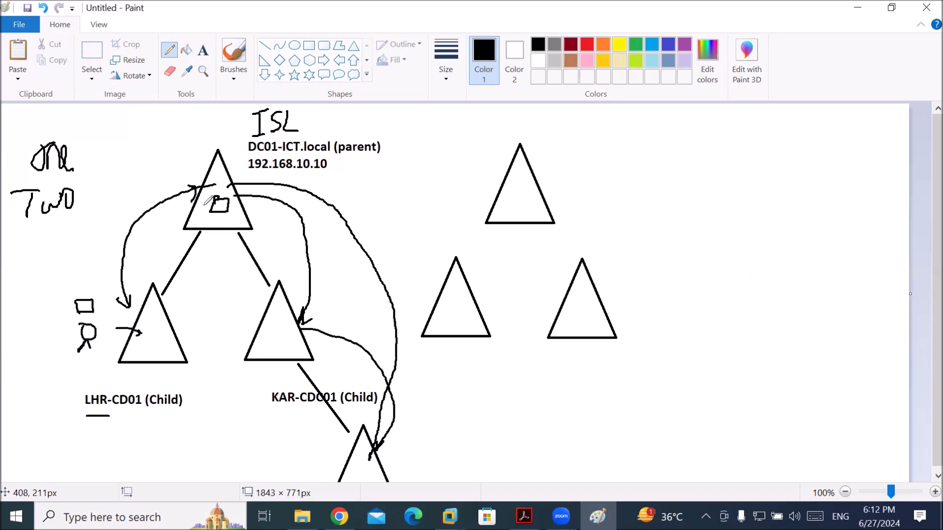
pyautogui.moveTo(204, 202)
pyautogui.mouseDown()
pyautogui.moveTo(213, 188)
pyautogui.moveTo(76, 301)
pyautogui.moveTo(83, 305)
pyautogui.mouseUp()
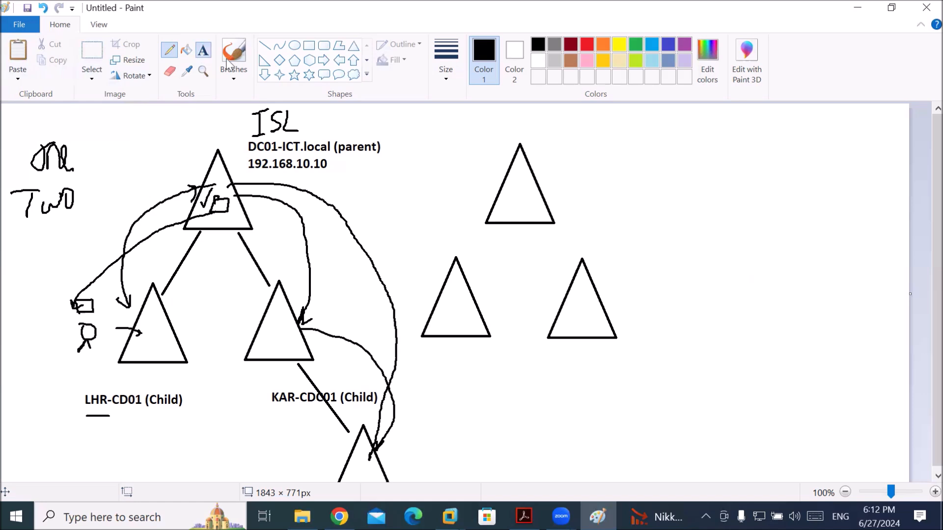
# Type the label 'IntegratorsDC- (Tree)' above the right-hand triangles, inserting the missing bracket
pyautogui.click(202, 50)
pyautogui.click(565, 132)
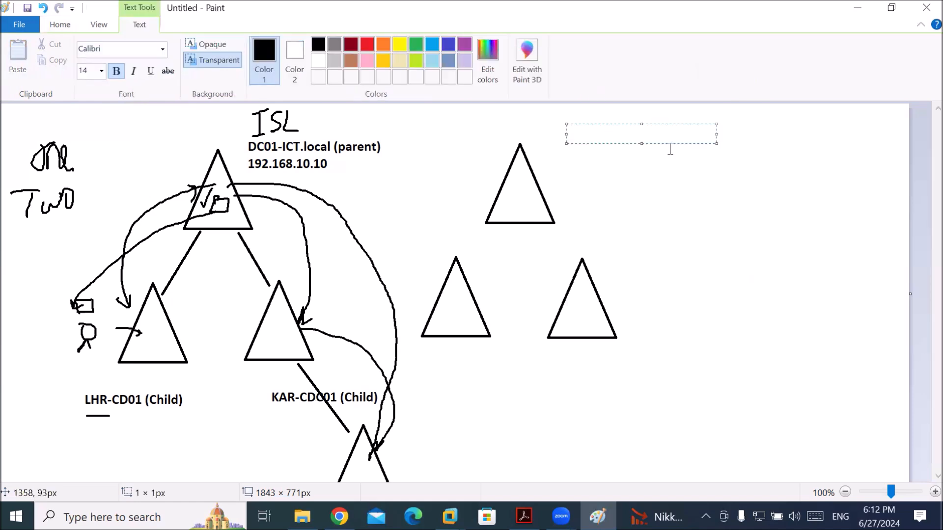
pyautogui.write('IntegratorsDC-')
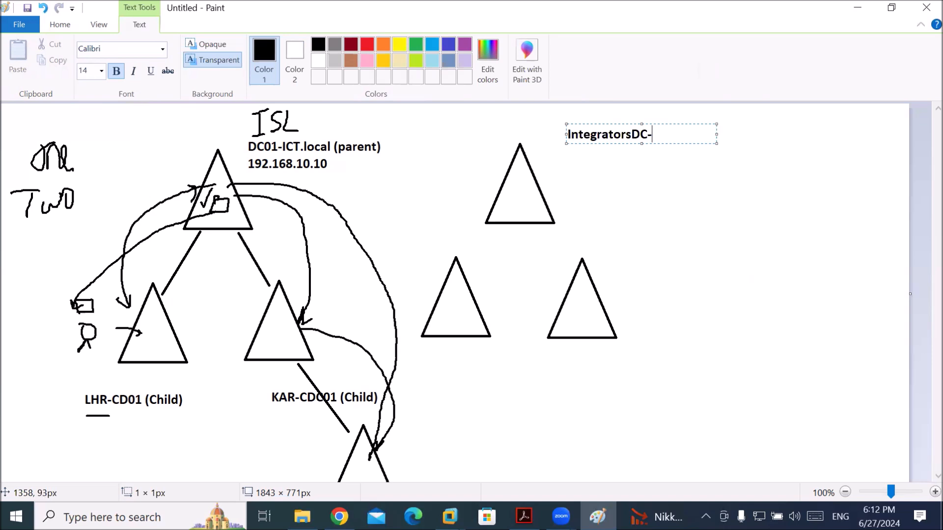
pyautogui.write('ee')
pyautogui.click(674, 134)
pyautogui.write('(')
pyautogui.click(690, 135)
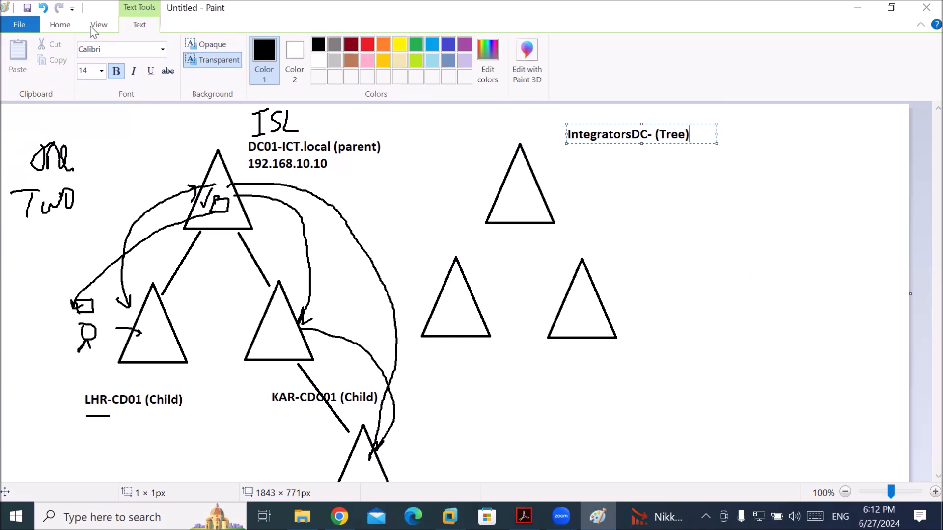
pyautogui.click(61, 25)
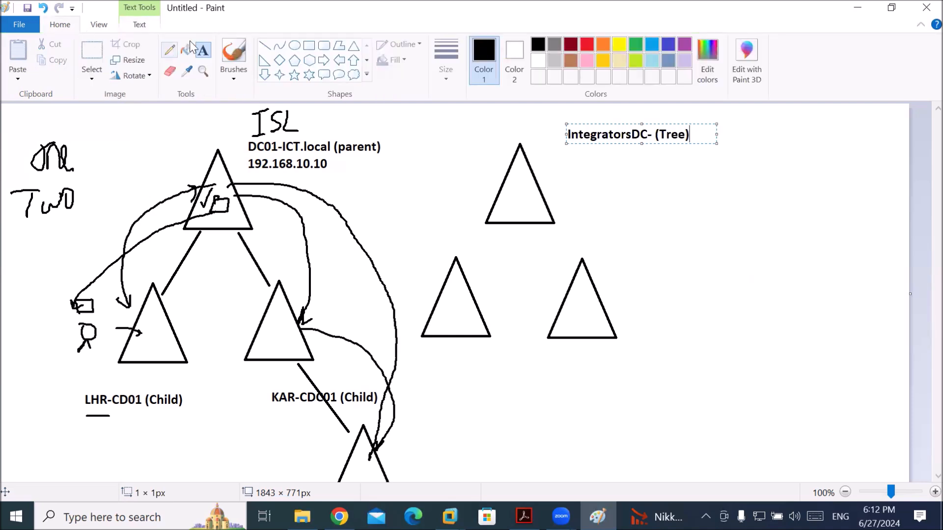
# Connect the right-hand top triangle to both of its lower triangles with straight lines
pyautogui.click(269, 47)
pyautogui.moveTo(518, 221)
pyautogui.mouseDown()
pyautogui.moveTo(459, 274)
pyautogui.moveTo(461, 287)
pyautogui.mouseUp()
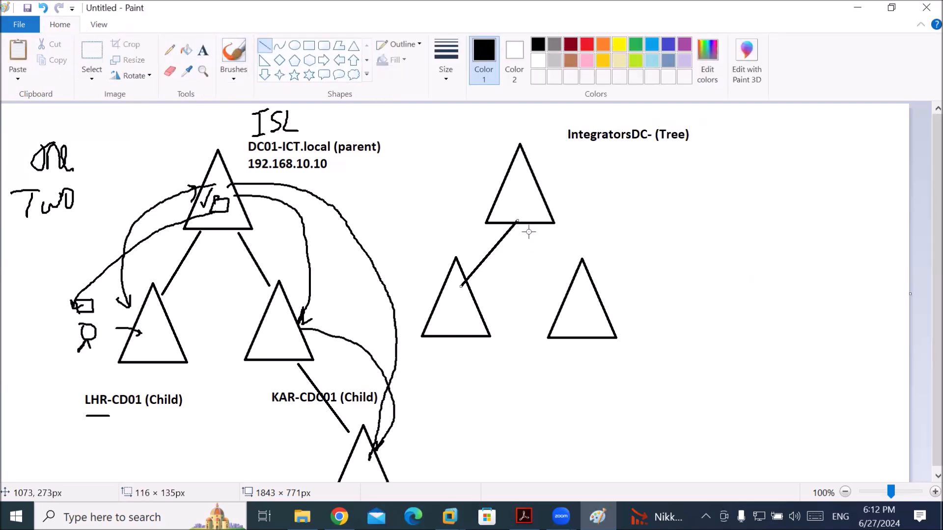
pyautogui.moveTo(574, 274); pyautogui.dragTo(529, 225)
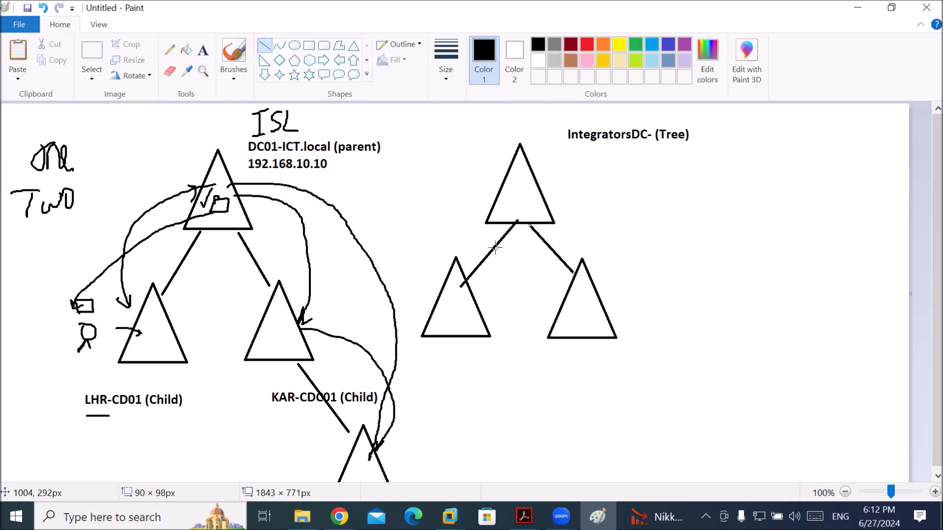
pyautogui.scroll(-1, 495, 248)
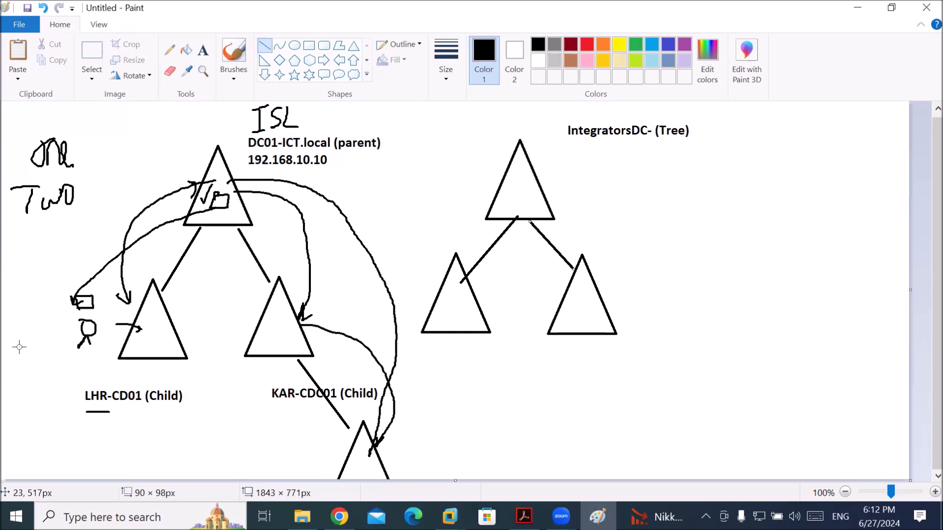
# Pencil a box in the lower-right triangle and a parent-to-tree link line marked Two-Way
pyautogui.click(169, 49)
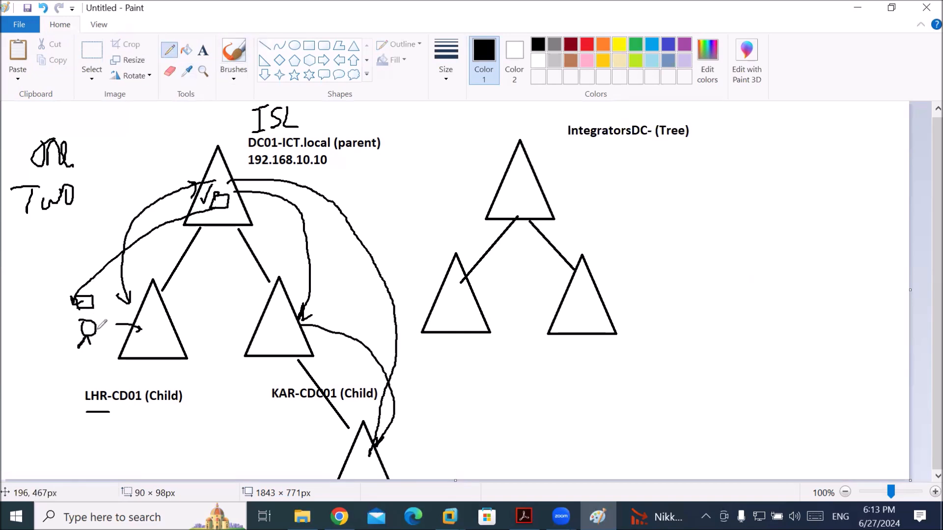
pyautogui.moveTo(581, 303)
pyautogui.mouseDown()
pyautogui.moveTo(597, 315)
pyautogui.moveTo(601, 297)
pyautogui.moveTo(585, 298)
pyautogui.mouseUp()
pyautogui.moveTo(231, 152); pyautogui.dragTo(510, 152)
pyautogui.moveTo(420, 109); pyautogui.dragTo(460, 107)
pyautogui.moveTo(448, 114)
pyautogui.mouseDown()
pyautogui.moveTo(459, 129)
pyautogui.moveTo(471, 114)
pyautogui.mouseUp()
pyautogui.moveTo(473, 113)
pyautogui.mouseDown()
pyautogui.moveTo(479, 129)
pyautogui.moveTo(481, 113)
pyautogui.moveTo(530, 113)
pyautogui.moveTo(526, 129)
pyautogui.mouseUp()
# Write Transitive below the link and at the left, then underline 'IntegratorsDC- (Tree)'
pyautogui.moveTo(393, 170)
pyautogui.mouseDown()
pyautogui.moveTo(388, 193)
pyautogui.moveTo(412, 163)
pyautogui.moveTo(426, 190)
pyautogui.moveTo(461, 180)
pyautogui.moveTo(463, 168)
pyautogui.moveTo(479, 183)
pyautogui.moveTo(492, 163)
pyautogui.mouseUp()
pyautogui.moveTo(31, 237); pyautogui.dragTo(27, 258)
pyautogui.moveTo(51, 224); pyautogui.dragTo(16, 241)
pyautogui.moveTo(42, 242)
pyautogui.mouseDown()
pyautogui.moveTo(49, 251)
pyautogui.moveTo(77, 248)
pyautogui.moveTo(89, 228)
pyautogui.moveTo(110, 234)
pyautogui.mouseUp()
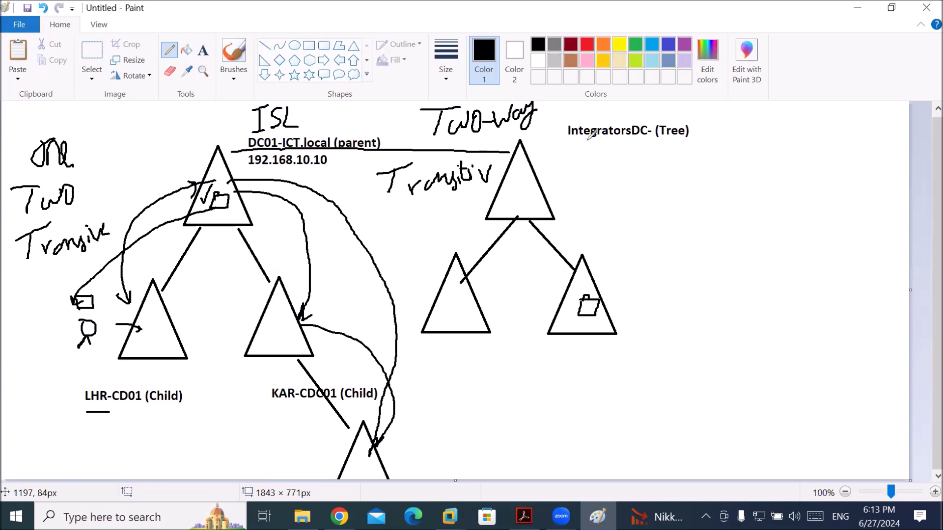
pyautogui.moveTo(567, 147); pyautogui.dragTo(650, 145)
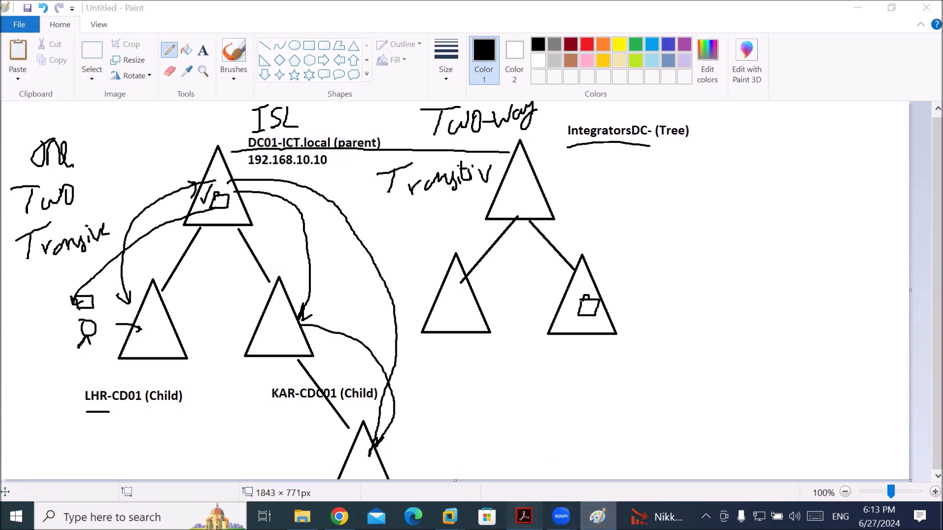
# Return to the trusts PDF in Acrobat and scroll up to the page-5 Multi Forest And Domain Trusts slide
pyautogui.click(536, 511)
pyautogui.scroll(5, 536, 465)
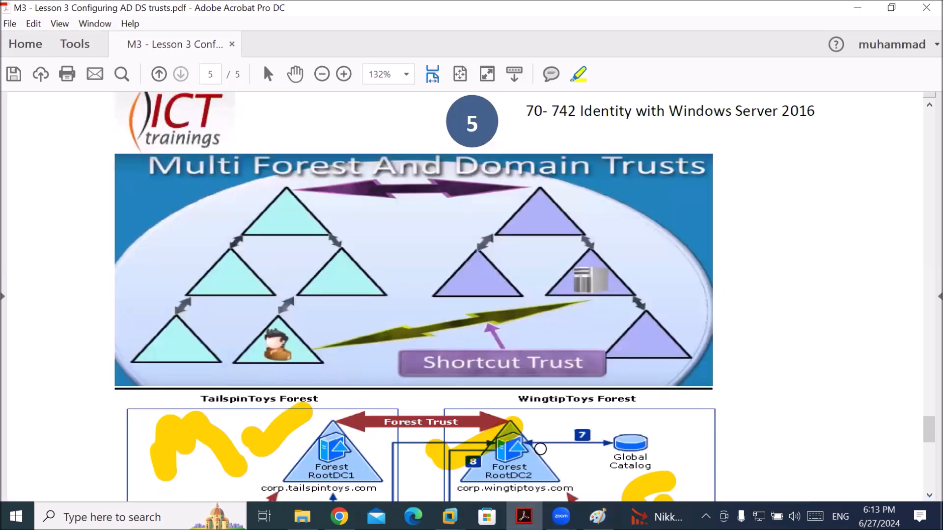
pyautogui.scroll(1, 541, 449)
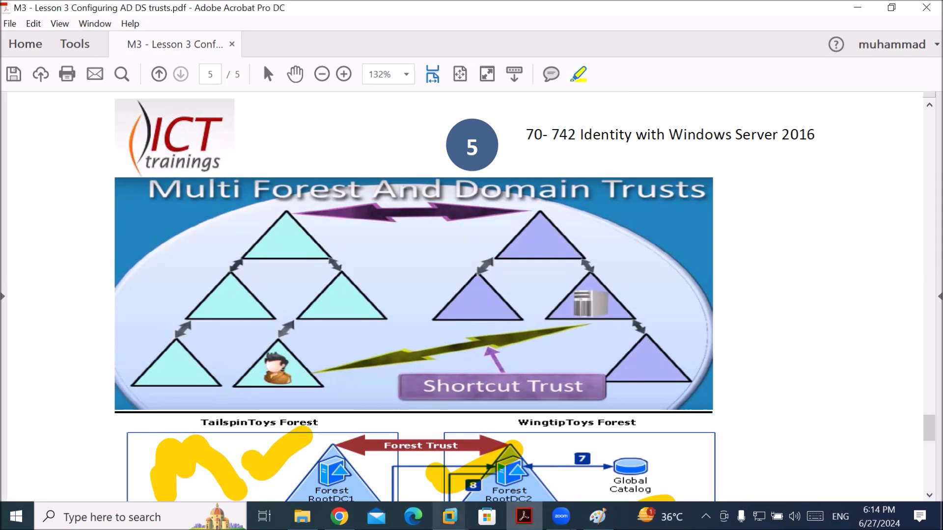
pyautogui.click(450, 516)
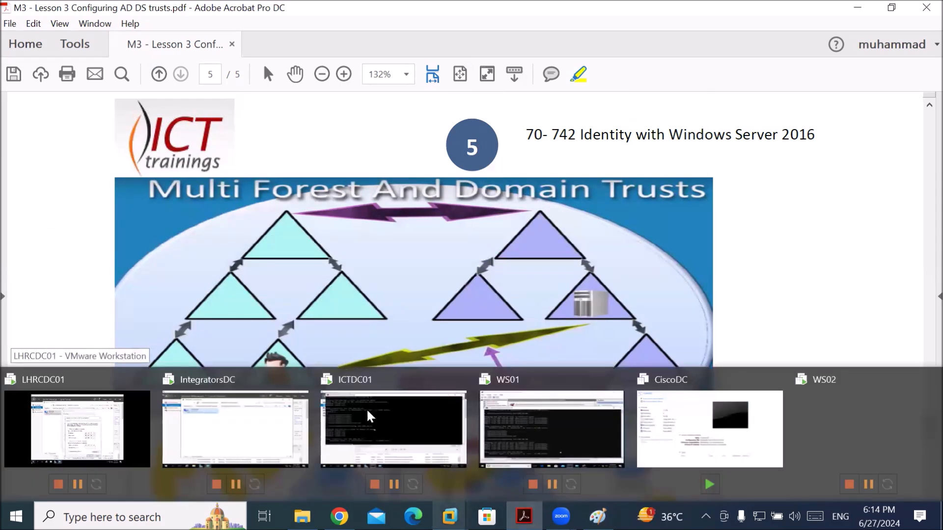
# Check the IntegratorsDC machine's Local Server page and its administrative tools list
pyautogui.click(235, 425)
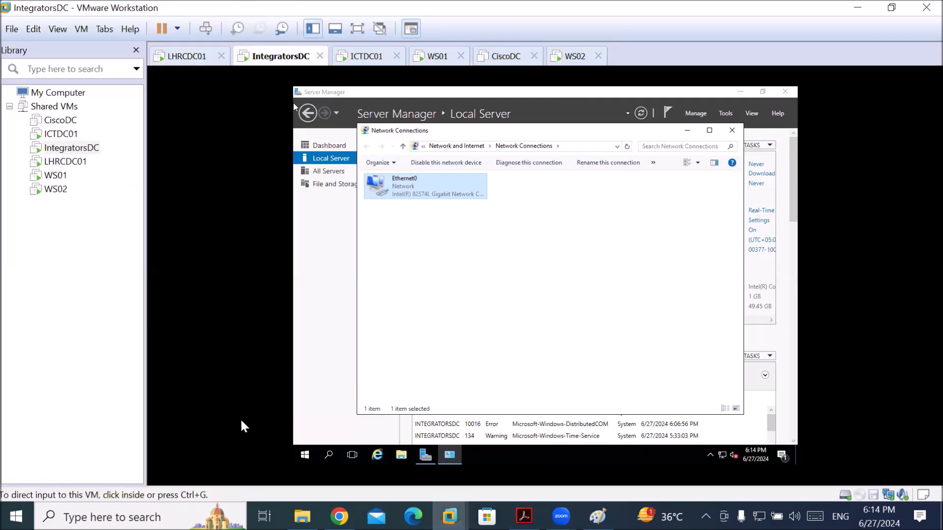
pyautogui.click(322, 161)
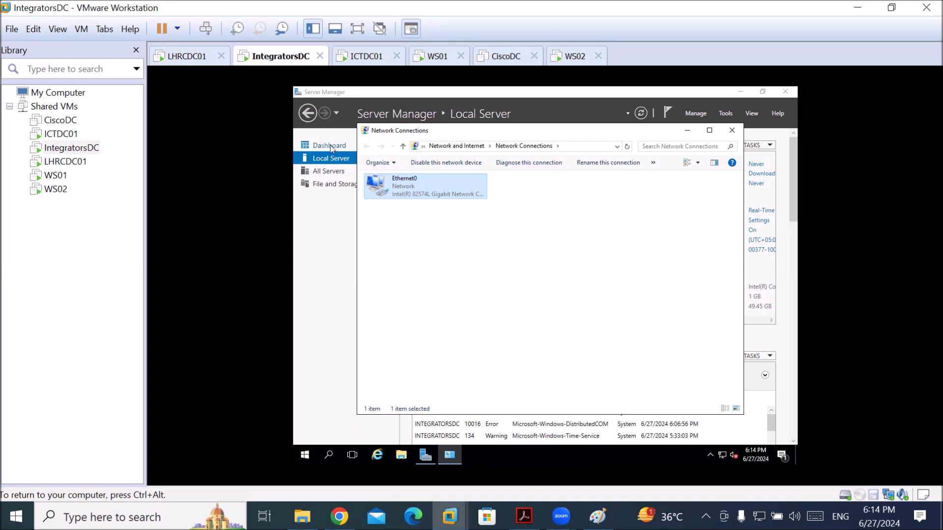
pyautogui.click(330, 160)
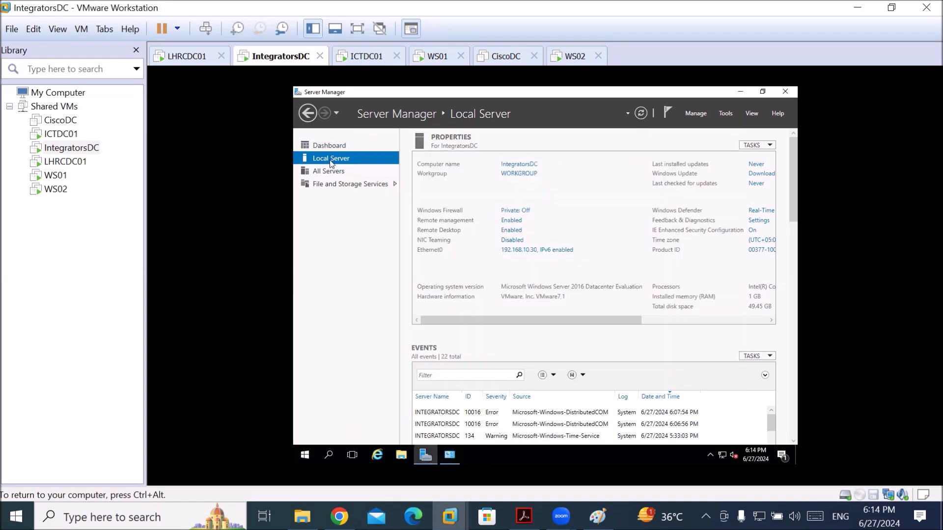
pyautogui.click(725, 113)
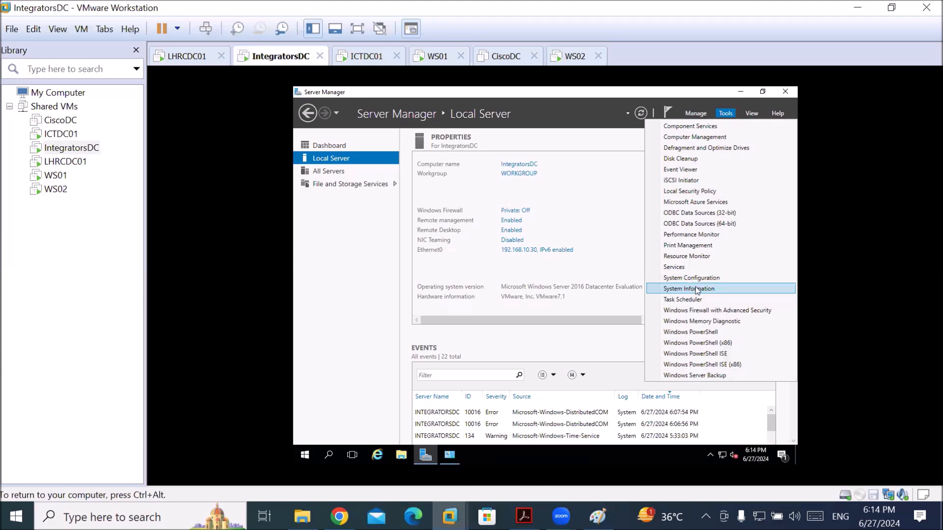
pyautogui.click(431, 273)
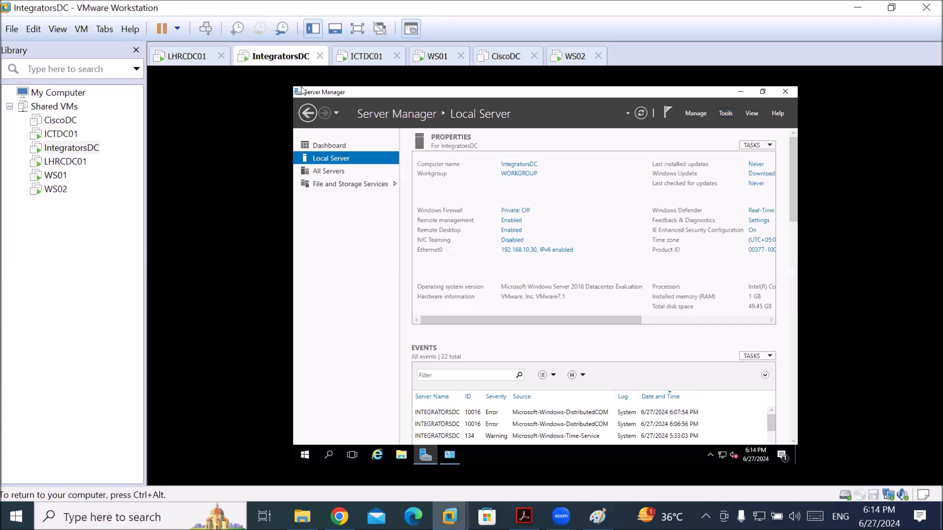
# On ICTDC01, bring Server Manager in front of the command prompt and open its Tools list
pyautogui.click(357, 65)
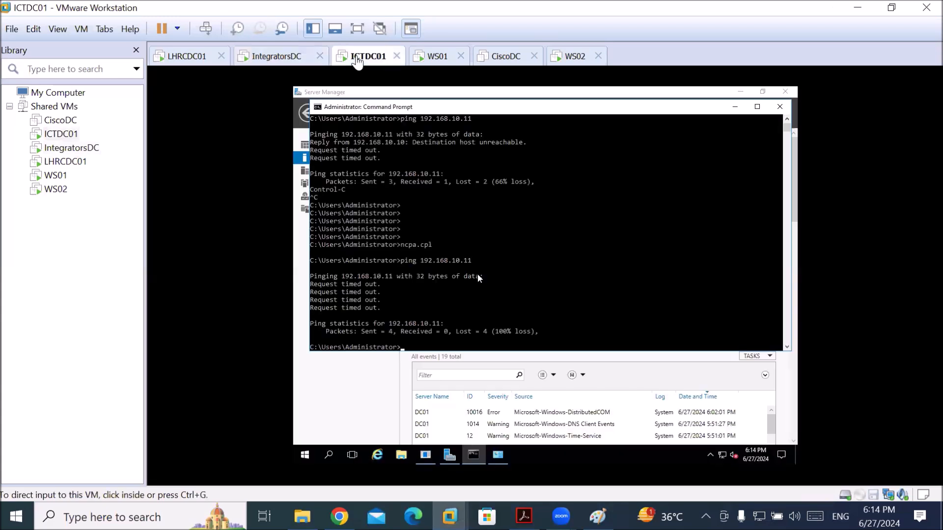
pyautogui.click(479, 278)
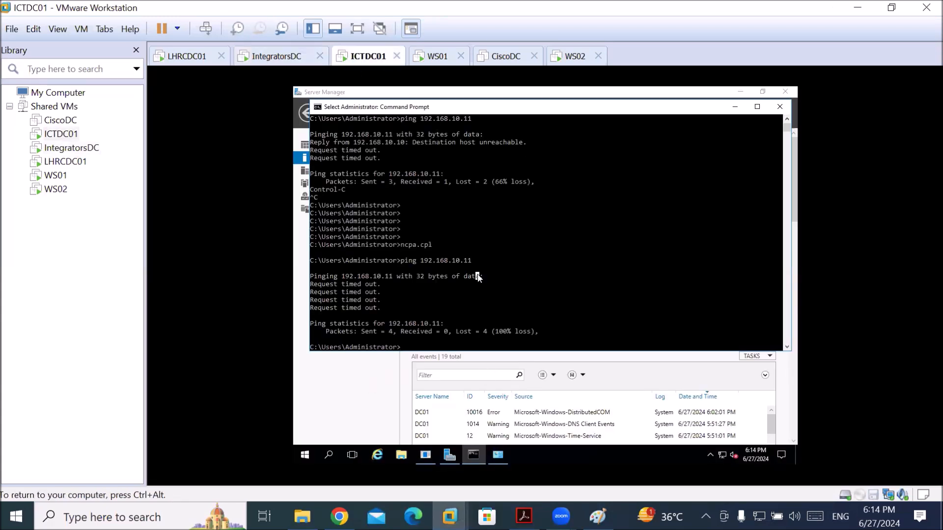
pyautogui.click(380, 386)
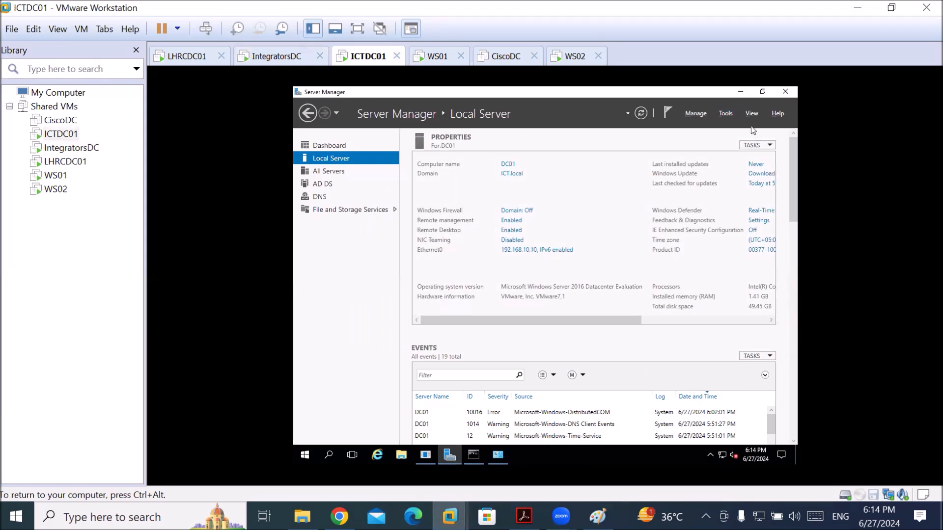
pyautogui.click(725, 113)
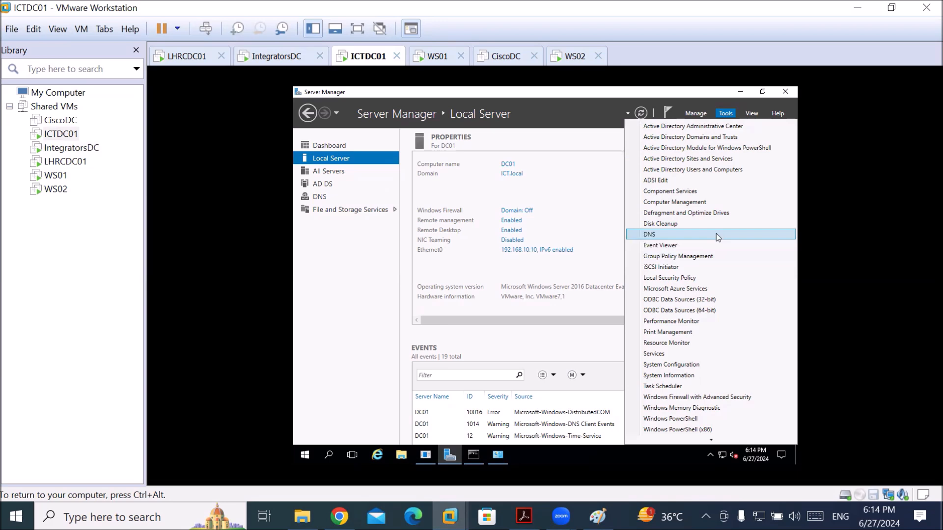
# In DNS Manager, browse DC01's ICT.local forward lookup zone and select the dc01 record (192.168.10.10)
pyautogui.click(716, 233)
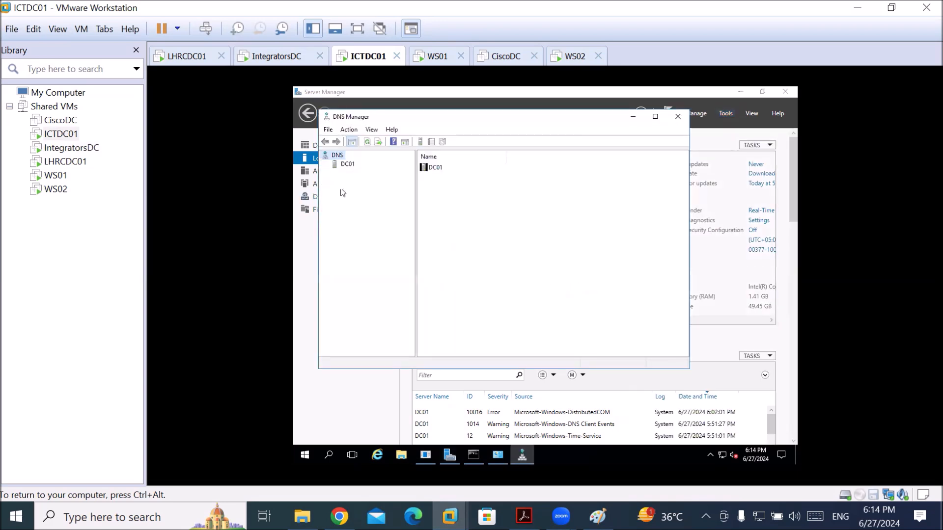
pyautogui.click(345, 165)
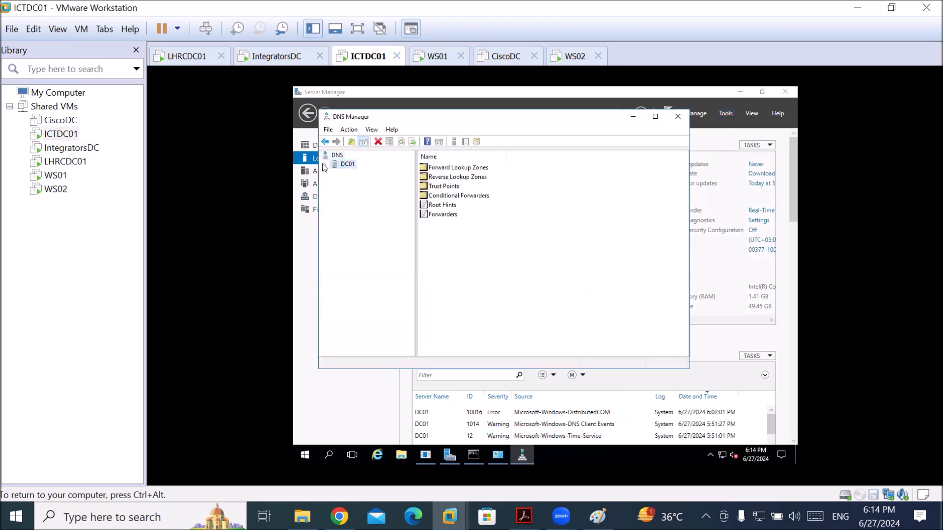
pyautogui.click(325, 165)
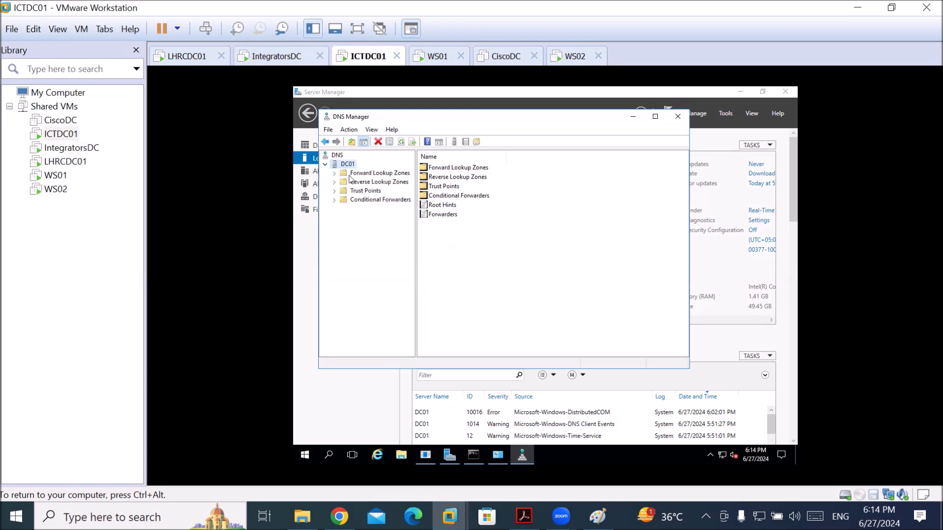
pyautogui.click(351, 174)
pyautogui.click(335, 174)
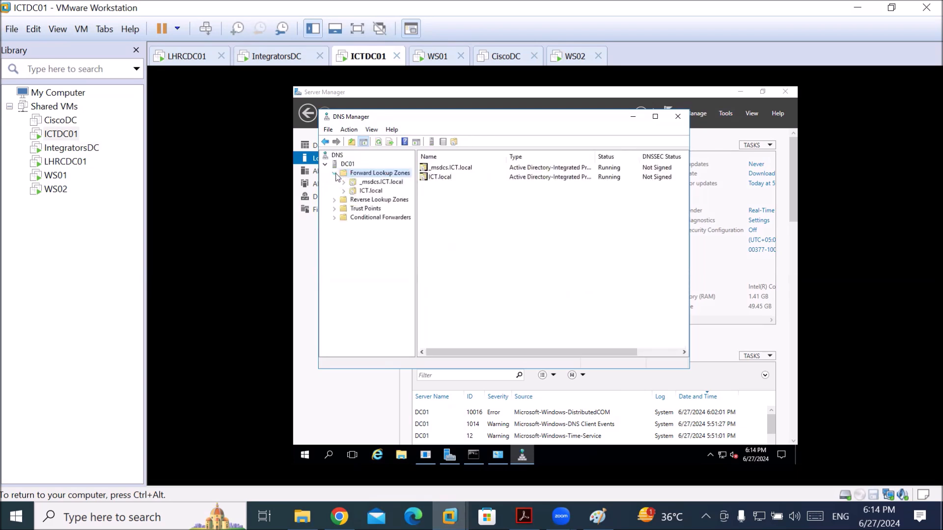
pyautogui.click(364, 191)
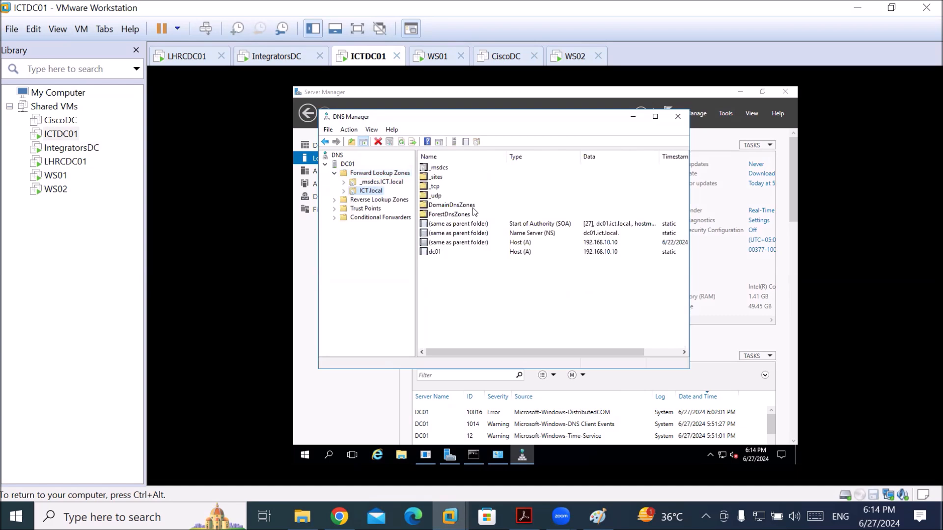
pyautogui.click(432, 252)
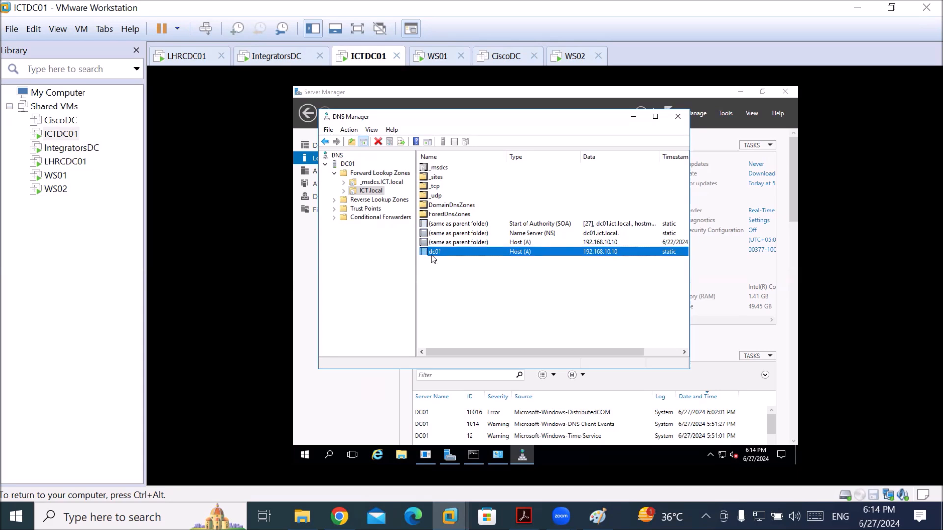
# Release input to the host, return to ICTDC01 and reopen Server Manager's Tools list
pyautogui.hotkey('ctrl', 'alt')
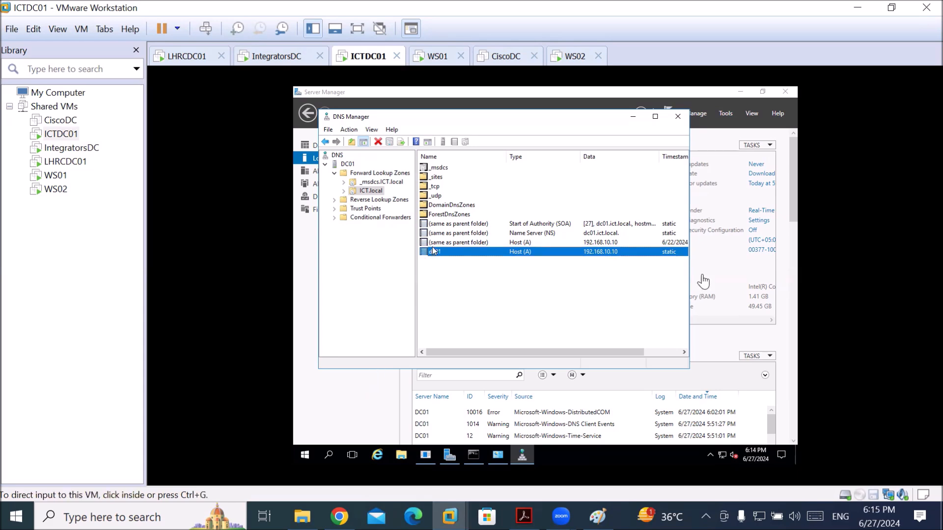
pyautogui.click(433, 250)
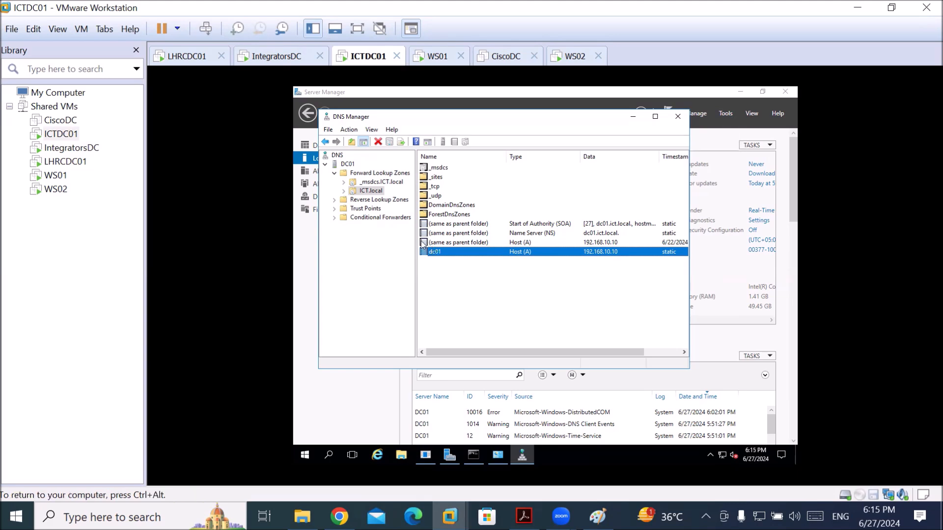
pyautogui.click(725, 113)
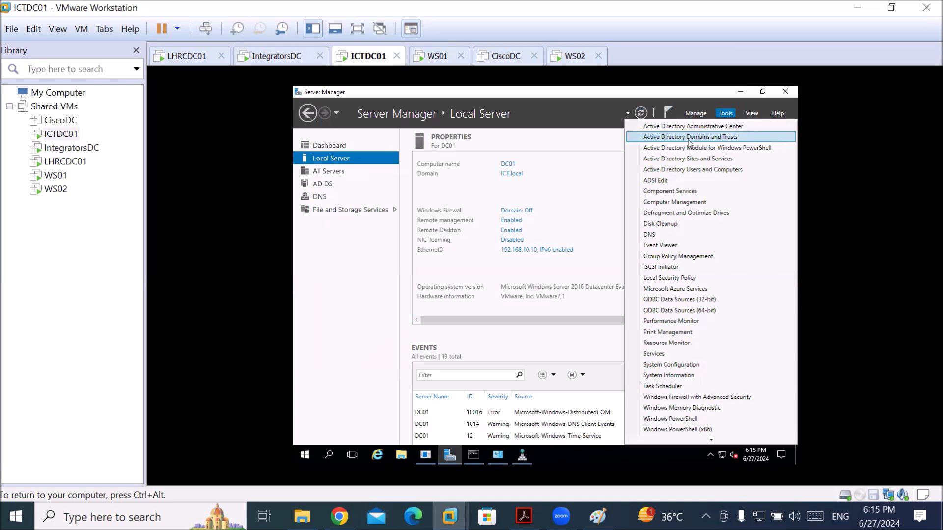
# In Active Directory Domains and Trusts, confirm ICT.local's Trusts tab lists no incoming or outgoing trusts
pyautogui.click(689, 139)
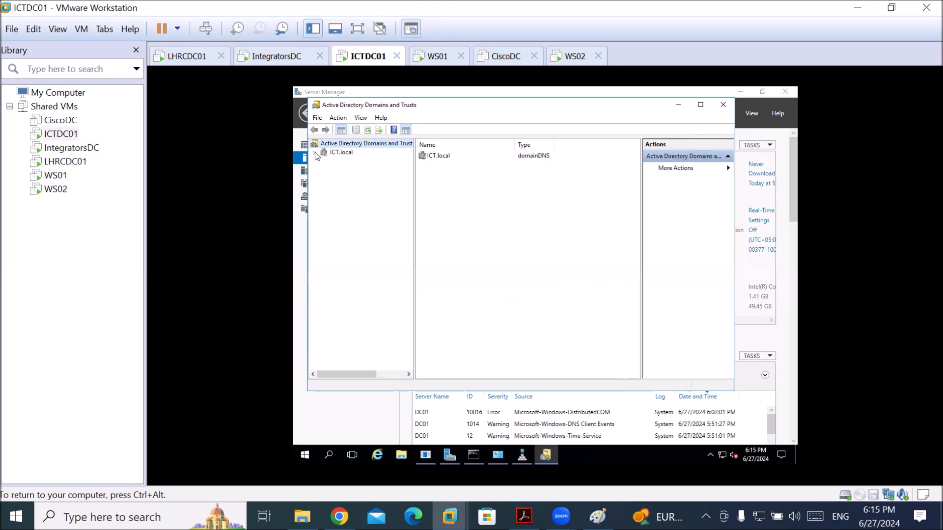
pyautogui.click(330, 154)
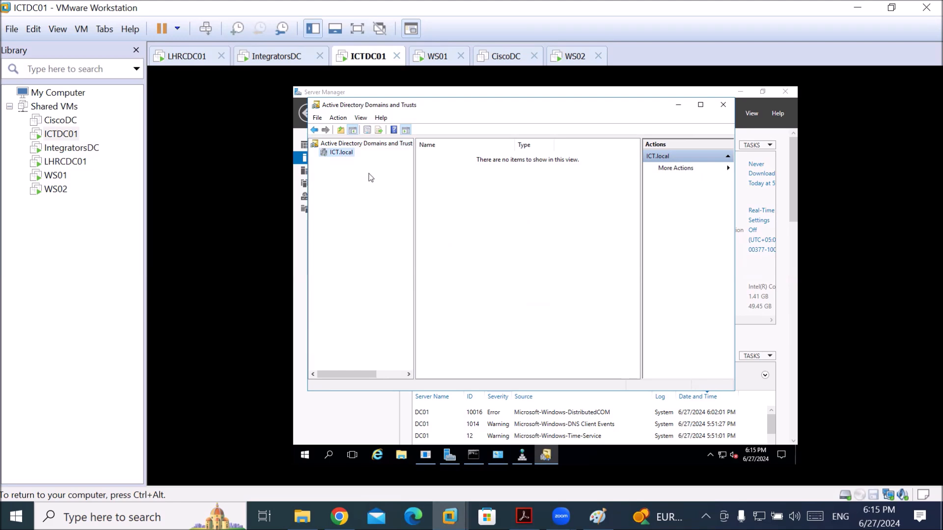
pyautogui.moveTo(415, 173); pyautogui.dragTo(471, 174)
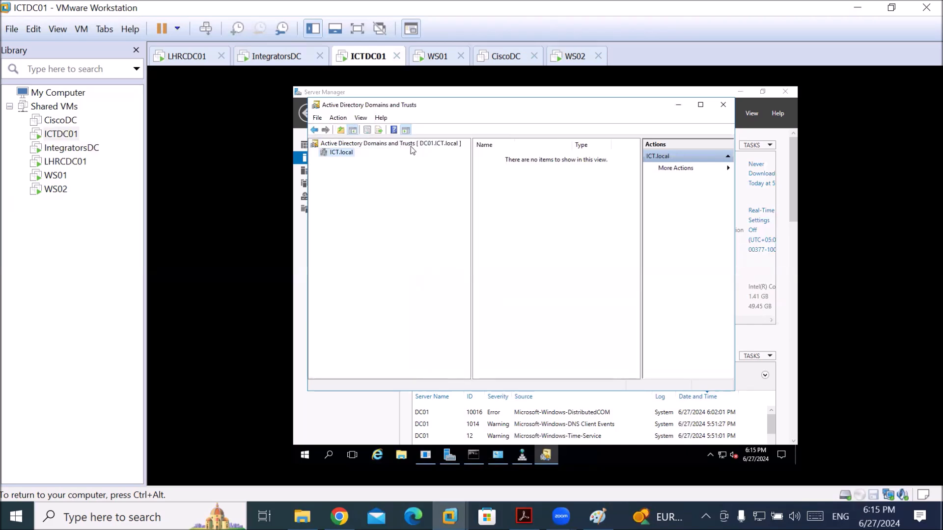
pyautogui.rightClick(336, 155)
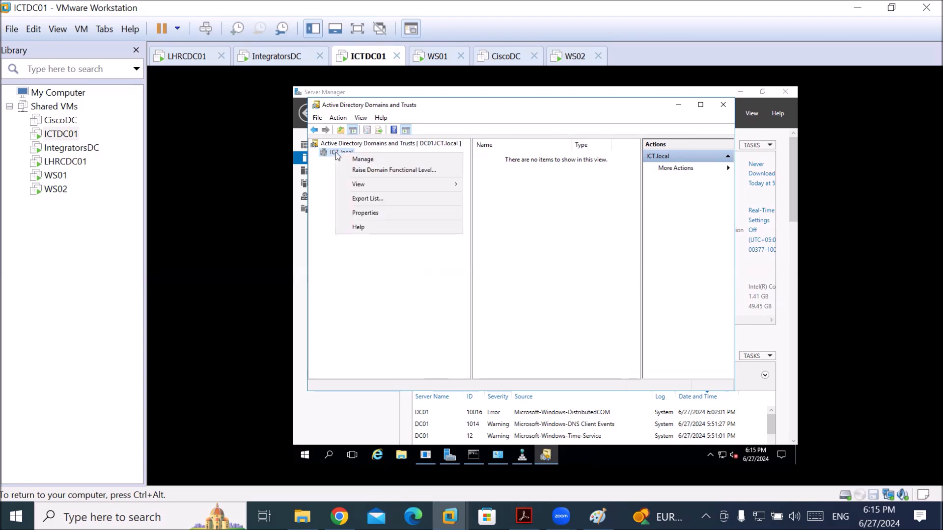
pyautogui.click(380, 214)
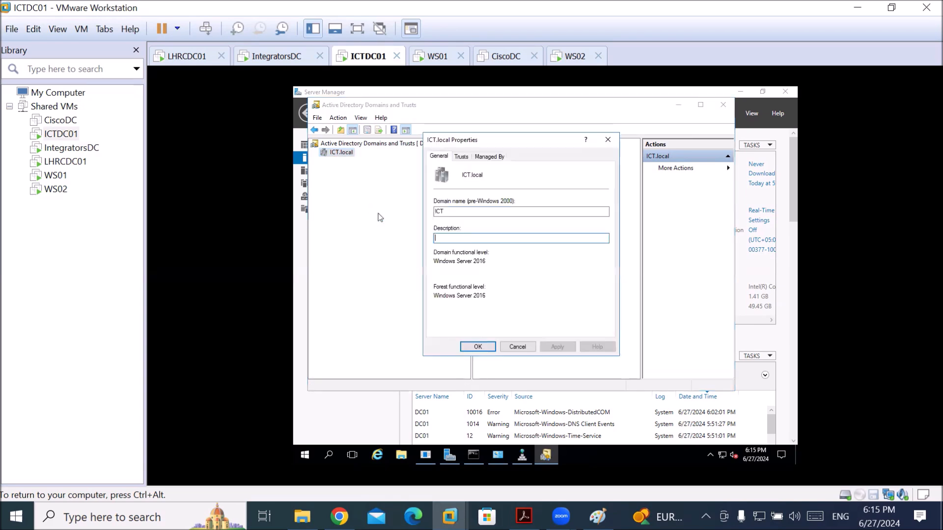
pyautogui.click(461, 158)
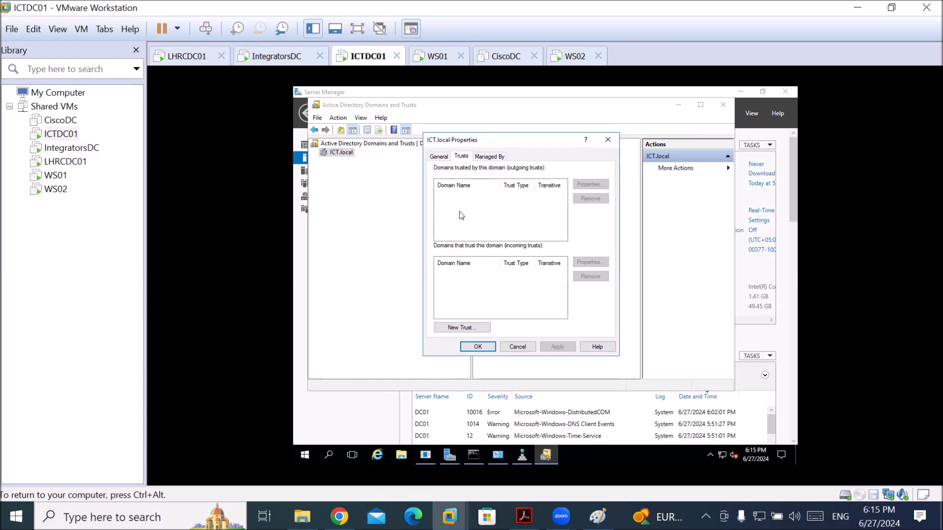
pyautogui.click(608, 141)
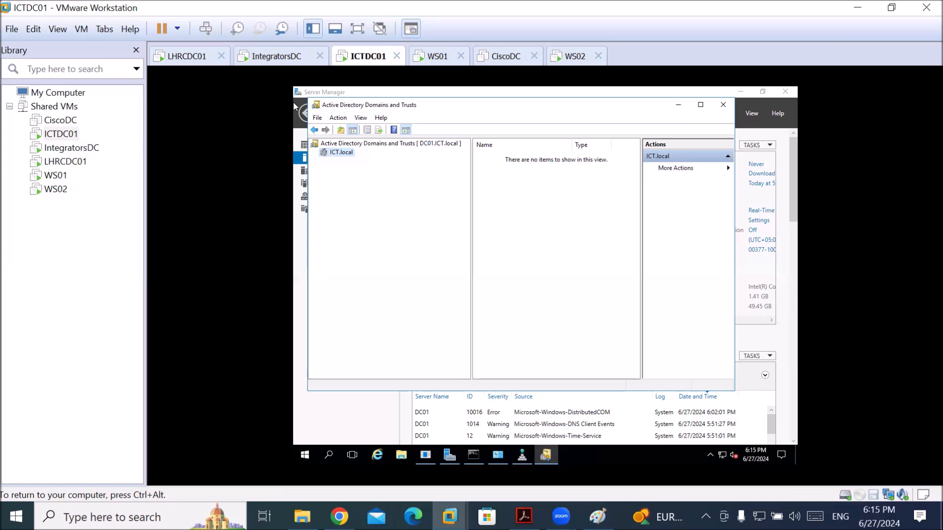
# Bring ICTDC01's Server Manager Local Server page for DC01 to the front and release the VM
pyautogui.click(313, 96)
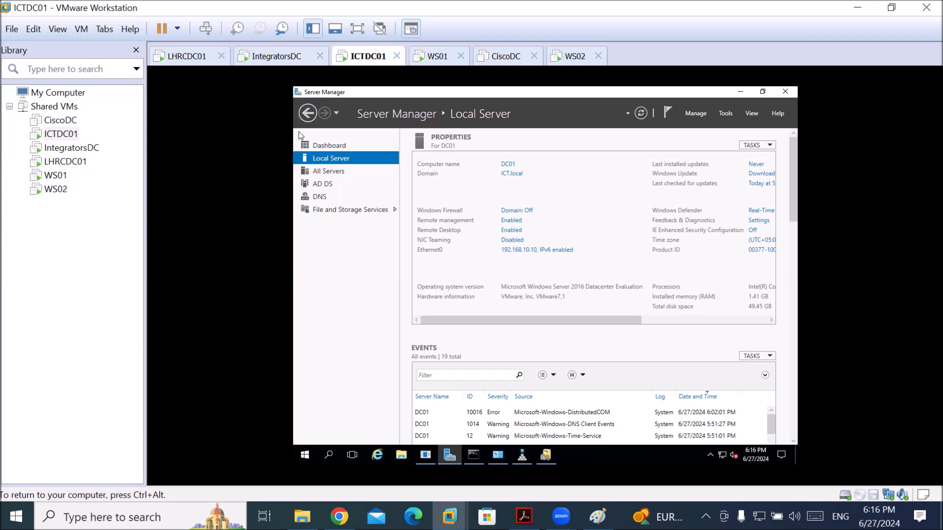
pyautogui.hotkey('ctrl', 'alt')
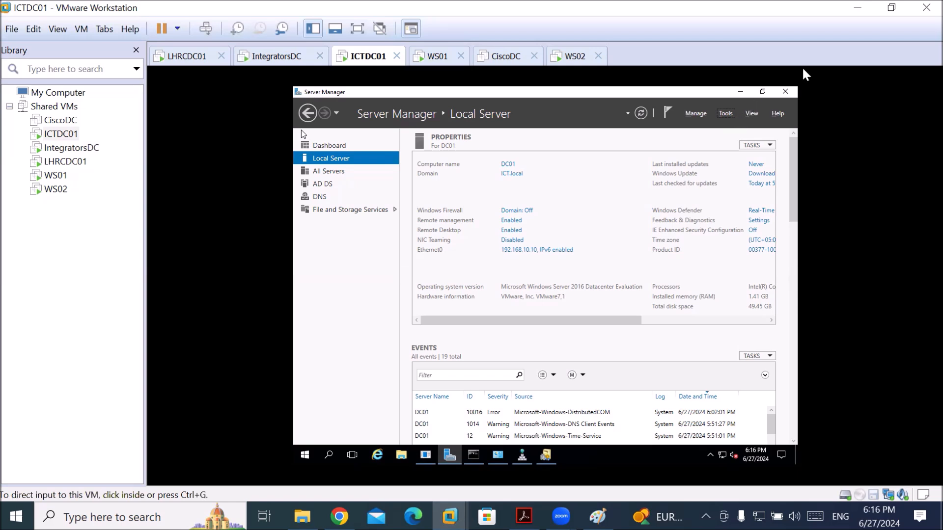
pyautogui.click(191, 59)
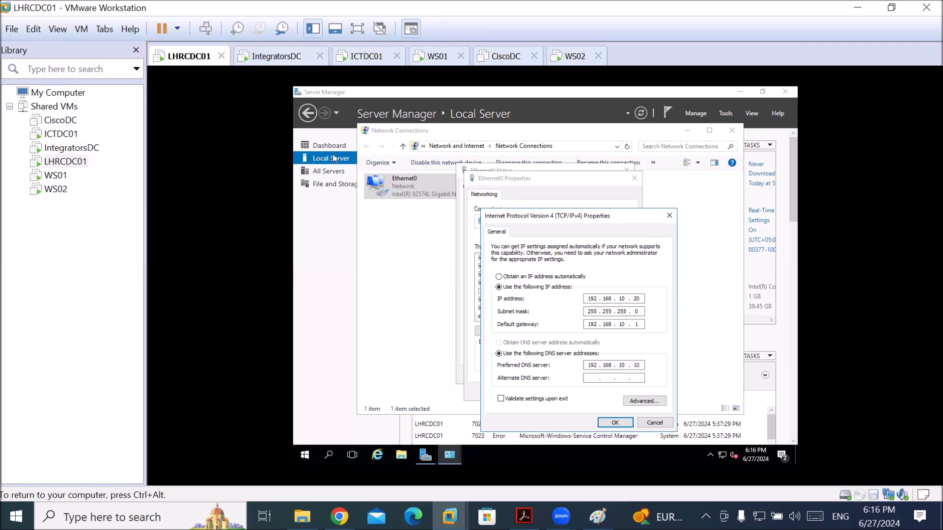
pyautogui.click(333, 158)
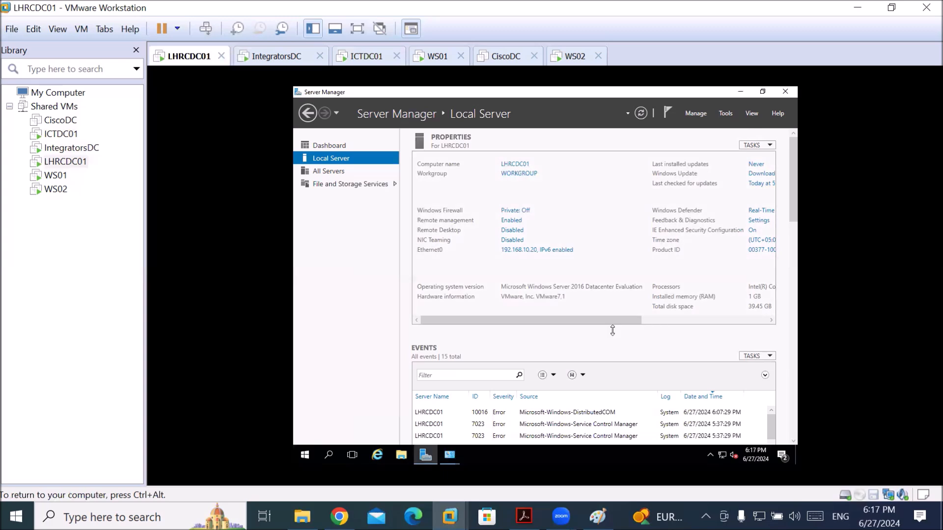
pyautogui.moveTo(617, 321); pyautogui.dragTo(553, 306)
# Start installing Active Directory Domain Services on LHRCDC01 with default wizard choices, then switch to IntegratorsDC
pyautogui.click(696, 114)
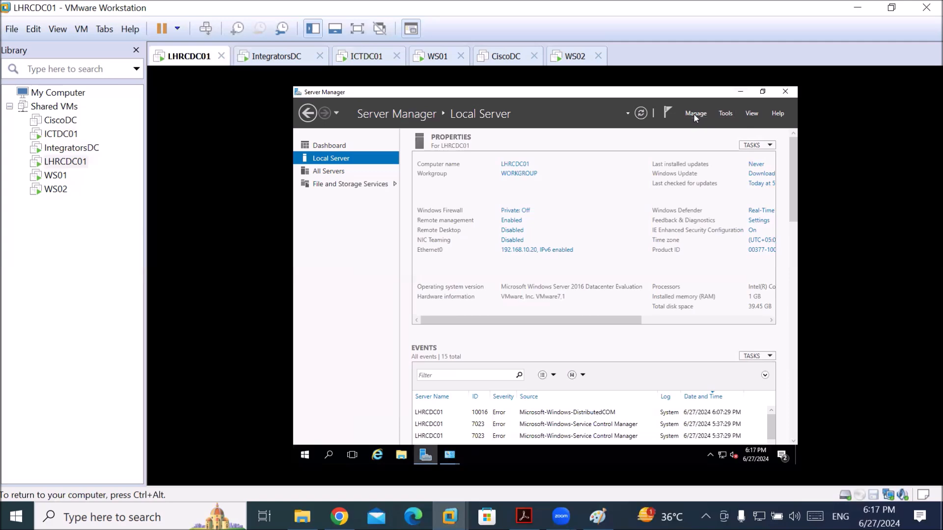
pyautogui.click(730, 127)
pyautogui.click(637, 428)
pyautogui.click(637, 428)
pyautogui.click(638, 428)
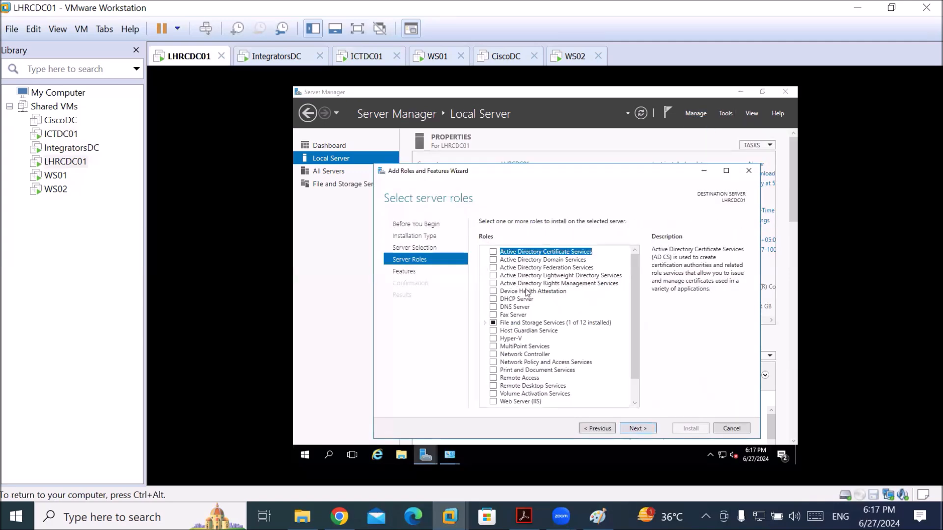
pyautogui.click(638, 429)
pyautogui.click(645, 430)
pyautogui.click(645, 430)
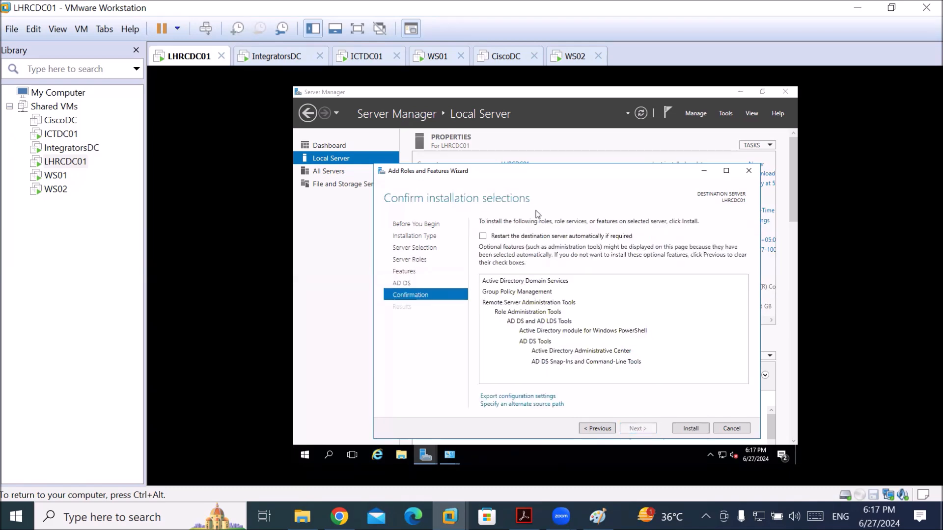
pyautogui.click(690, 429)
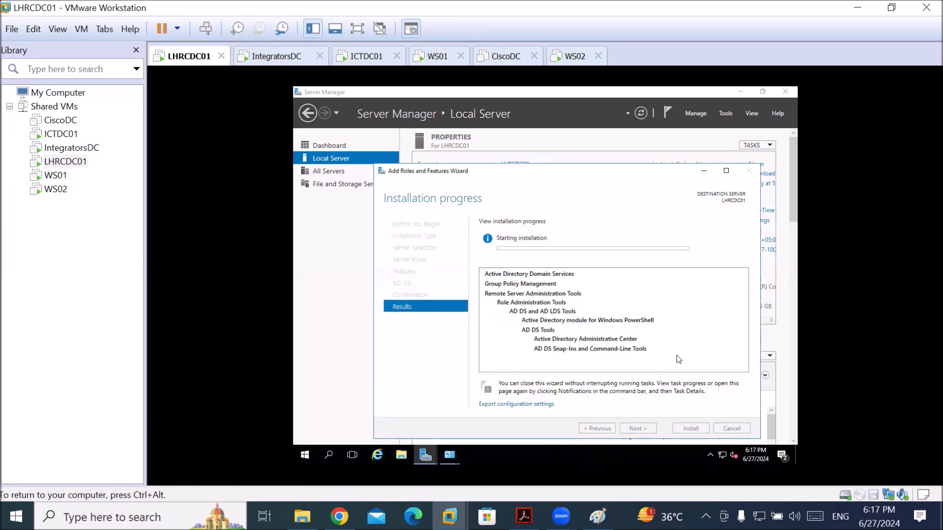
pyautogui.hotkey('ctrl', 'alt')
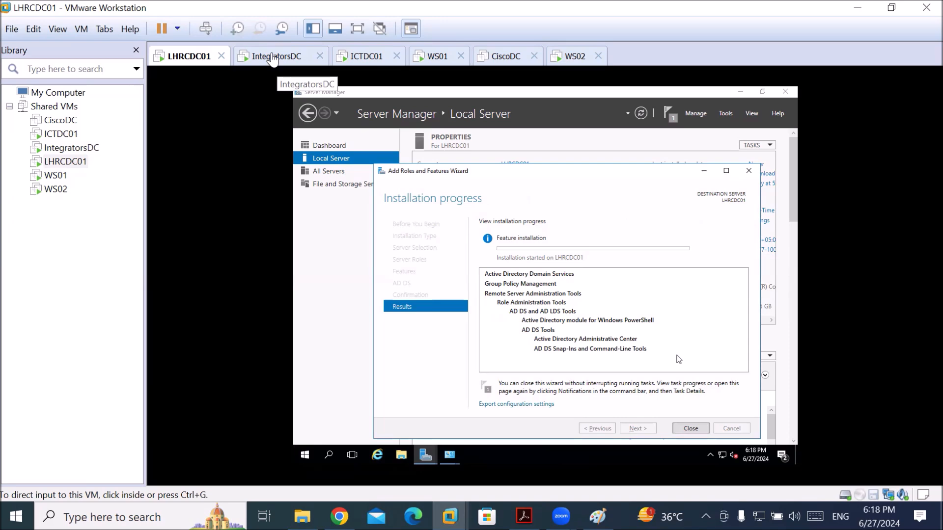
pyautogui.click(273, 58)
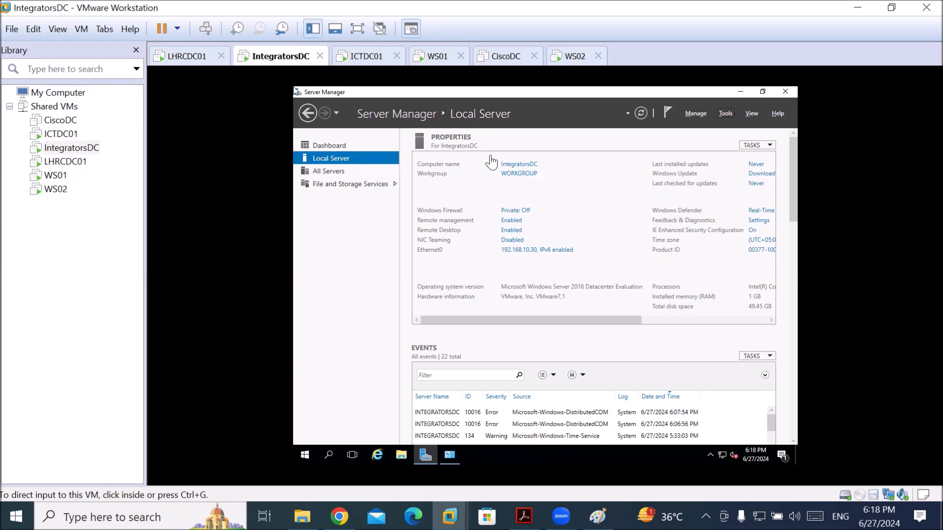
# Review IntegratorsDC's Local Server properties (WORKGROUP, 192.168.10.30) and open the Manage menu
pyautogui.click(343, 219)
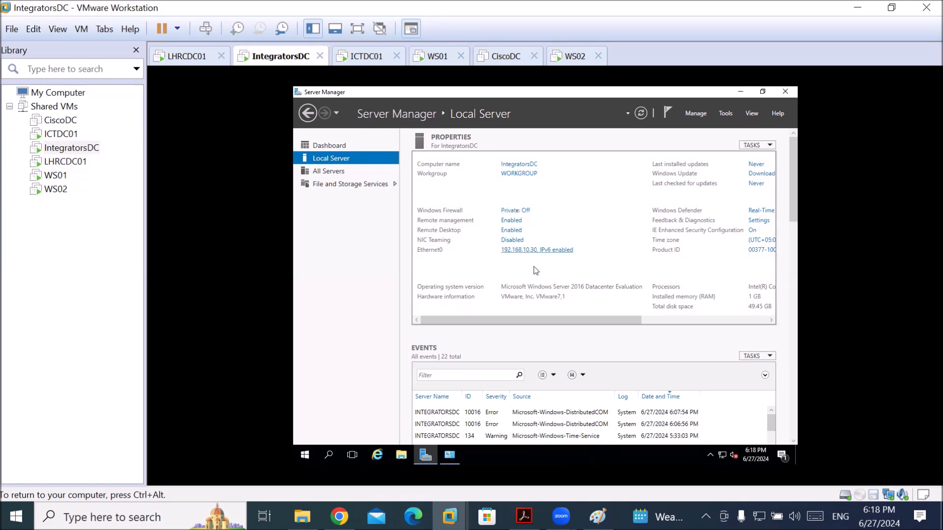
pyautogui.moveTo(529, 322); pyautogui.dragTo(717, 347)
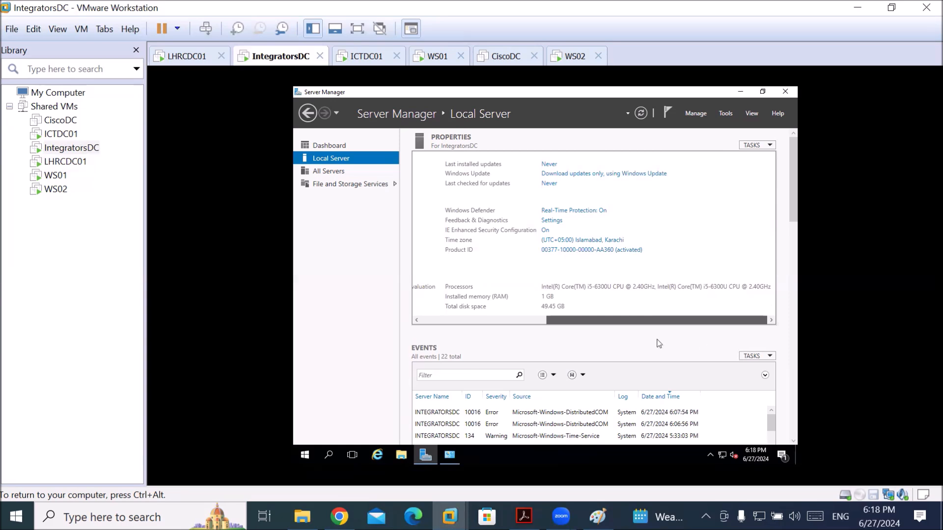
pyautogui.moveTo(659, 344); pyautogui.dragTo(425, 322)
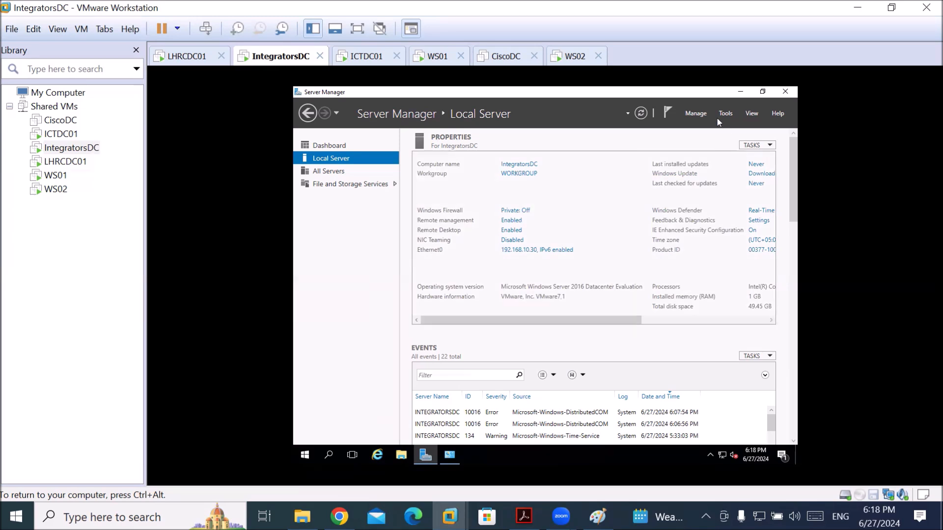
pyautogui.click(696, 114)
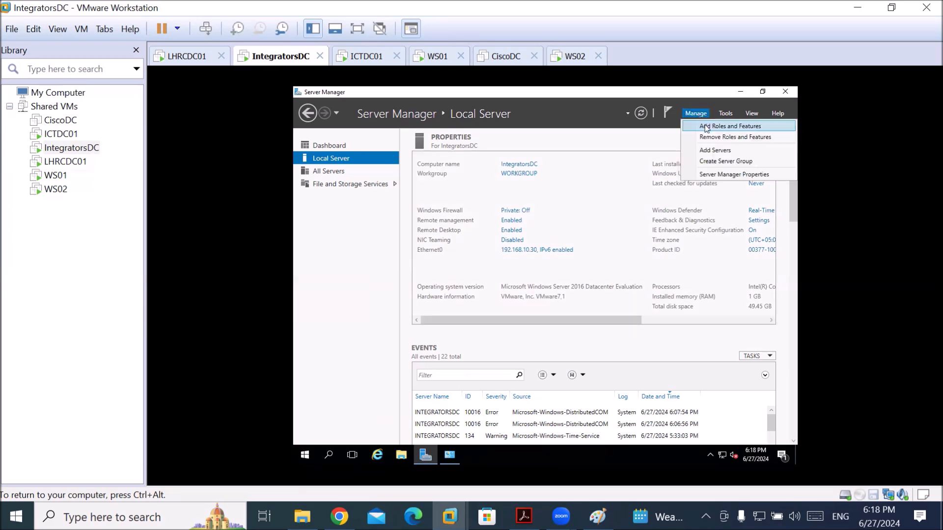
# Add the Active Directory Domain Services role on IntegratorsDC, accepting its required features
pyautogui.click(708, 126)
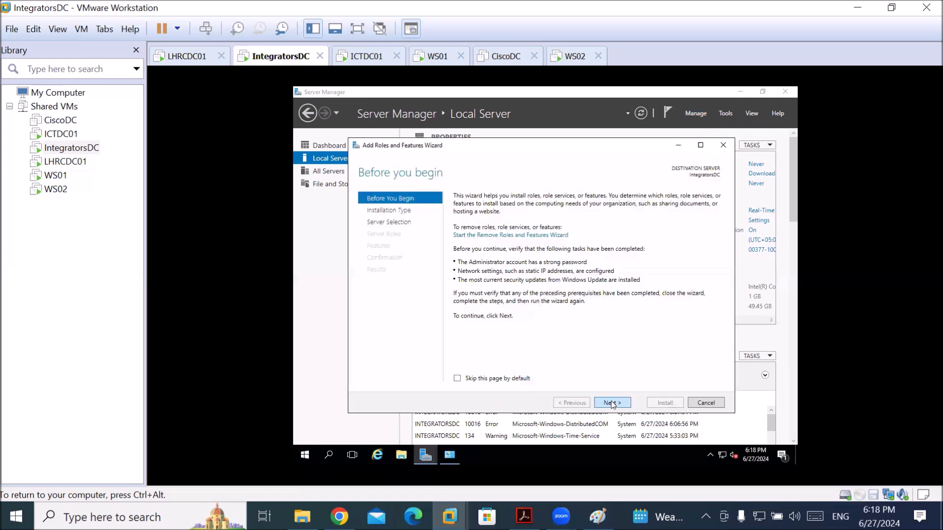
pyautogui.click(617, 405)
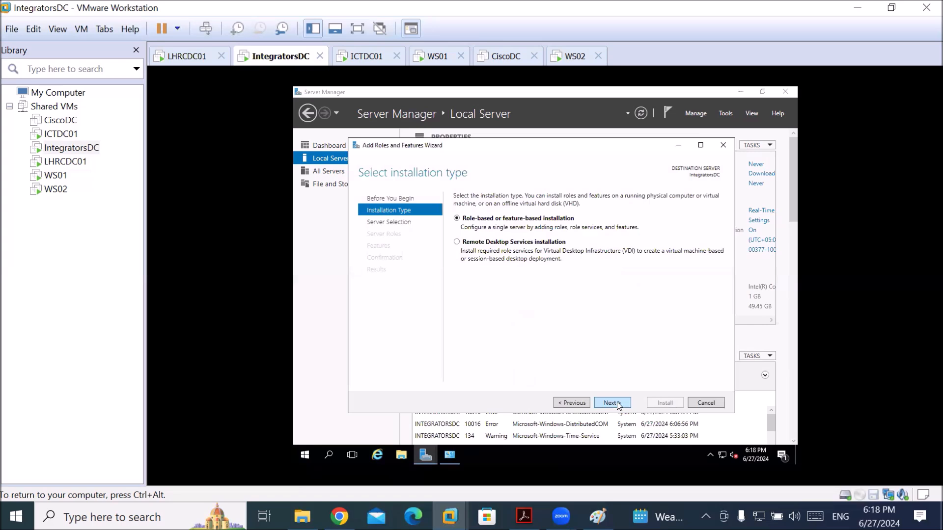
pyautogui.click(615, 404)
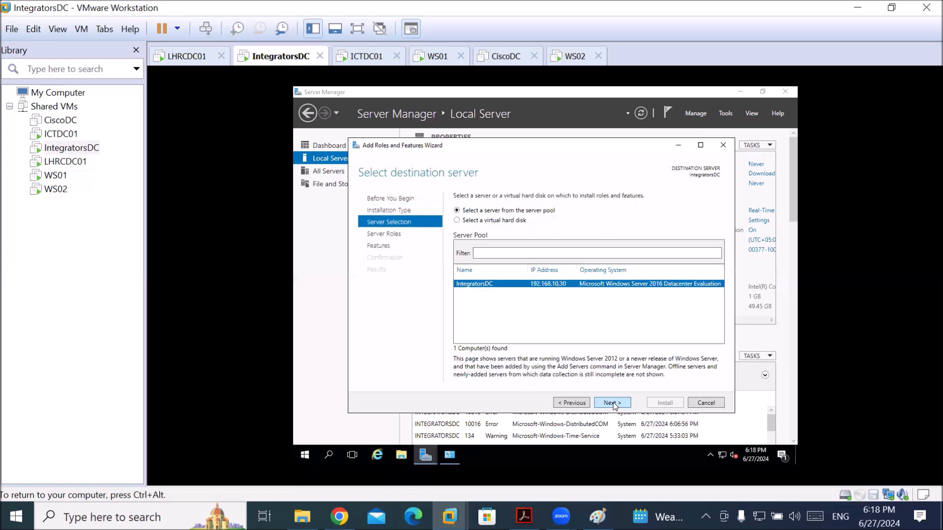
pyautogui.click(614, 405)
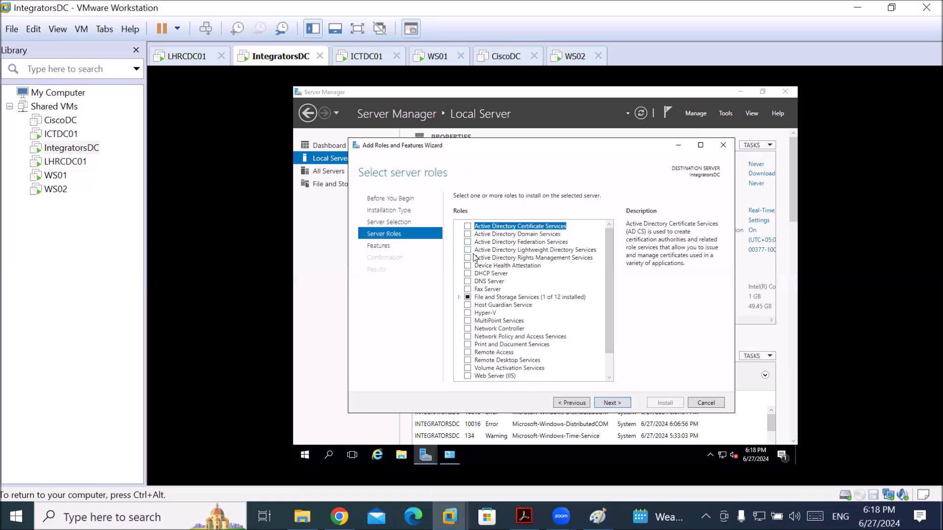
pyautogui.click(468, 234)
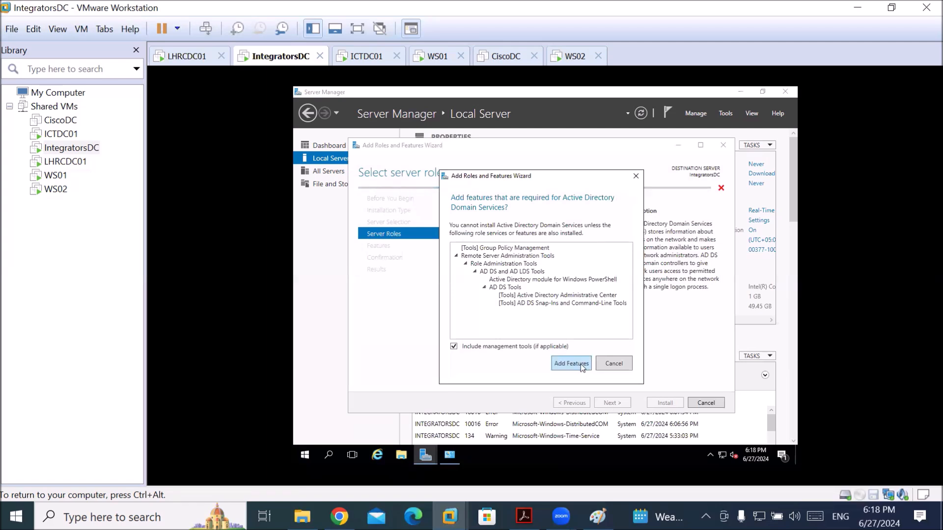
pyautogui.click(581, 364)
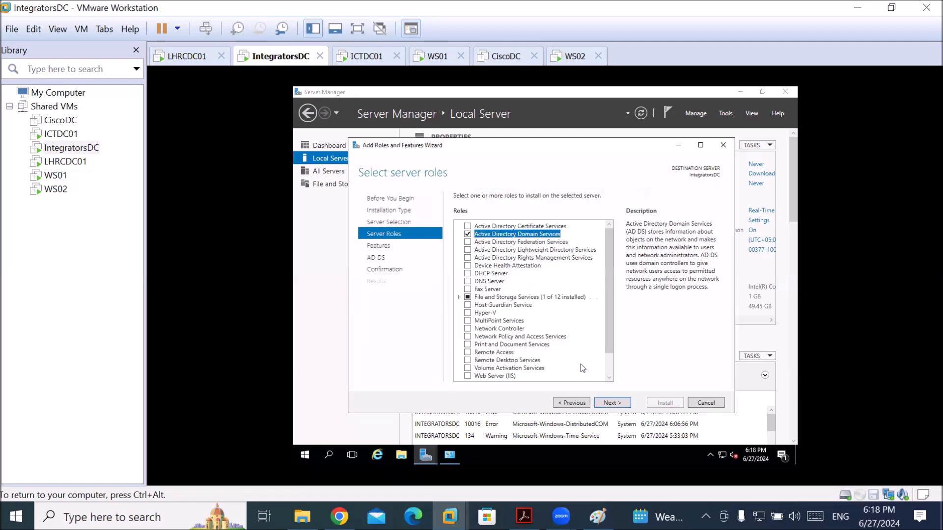
# Allow automatic restart, start the AD DS installation, and switch to LHRCDC01
pyautogui.click(611, 404)
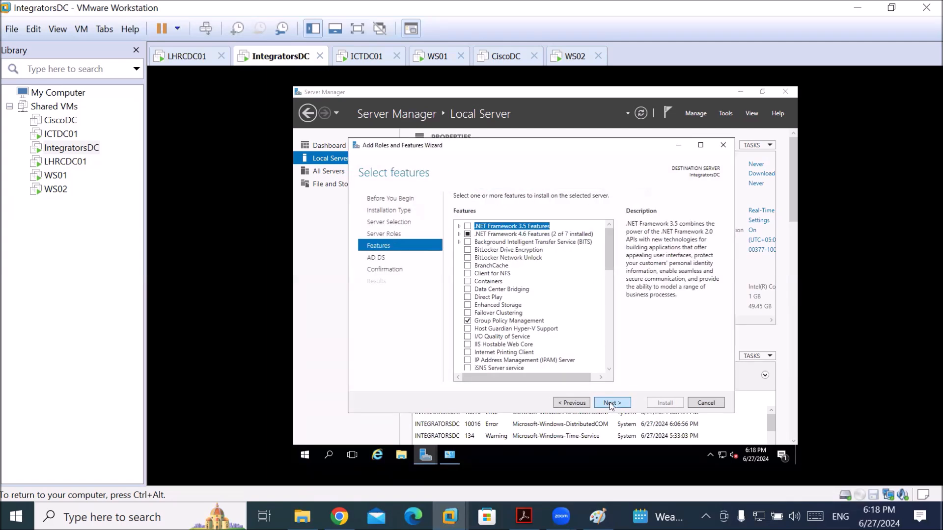
pyautogui.click(616, 406)
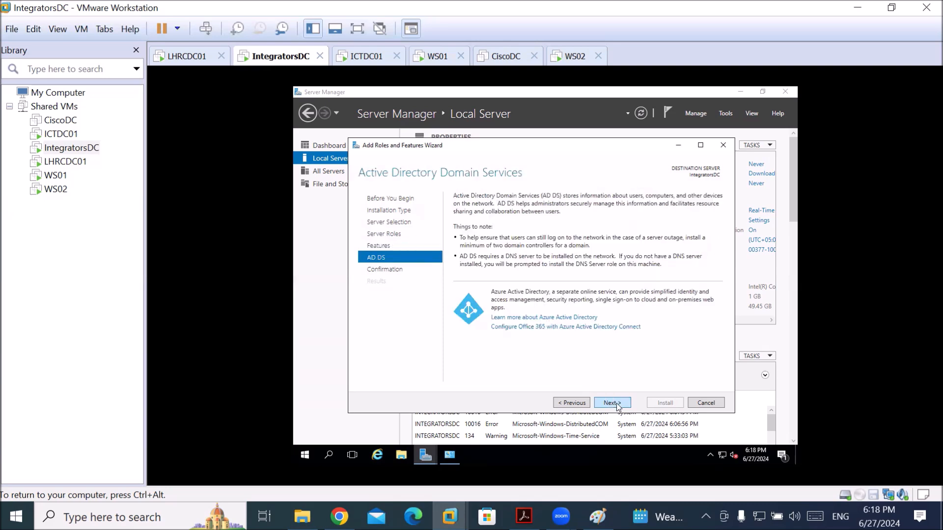
pyautogui.click(613, 403)
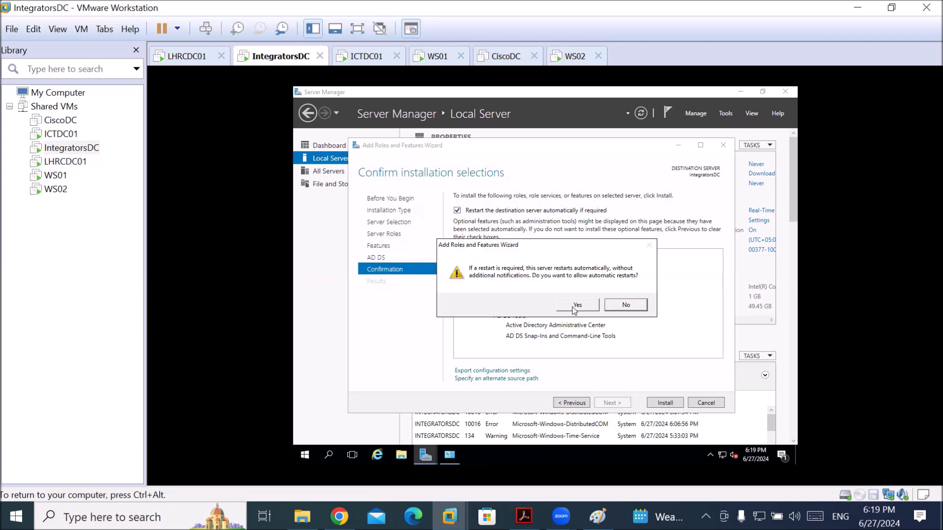
pyautogui.click(574, 307)
pyautogui.click(653, 404)
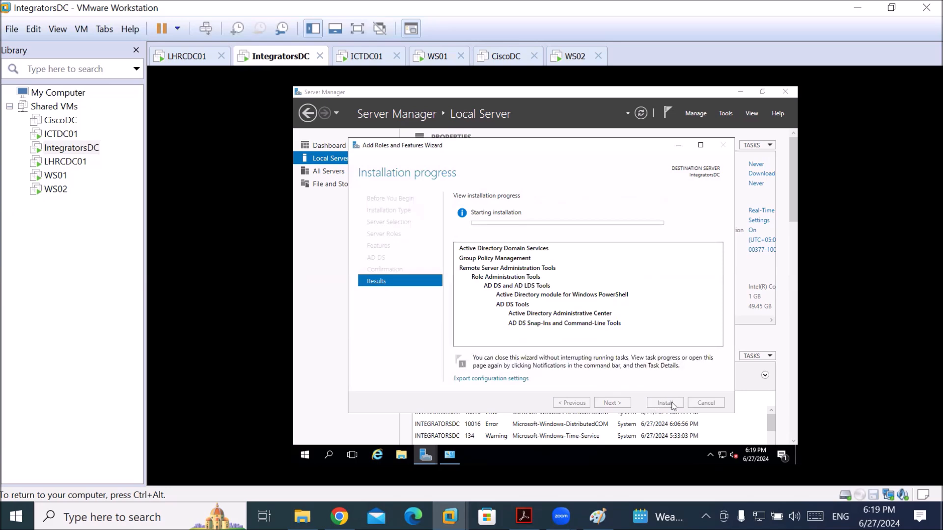
pyautogui.hotkey('ctrl', 'alt')
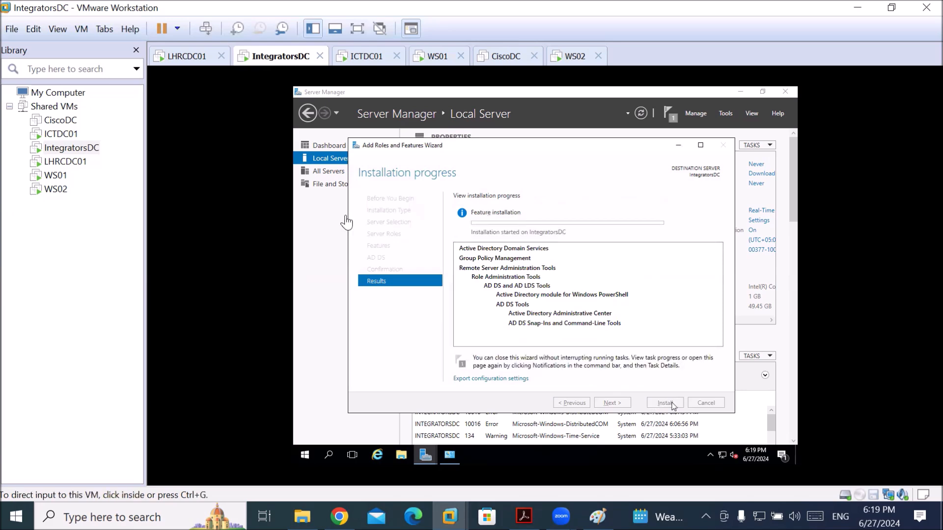
pyautogui.click(179, 56)
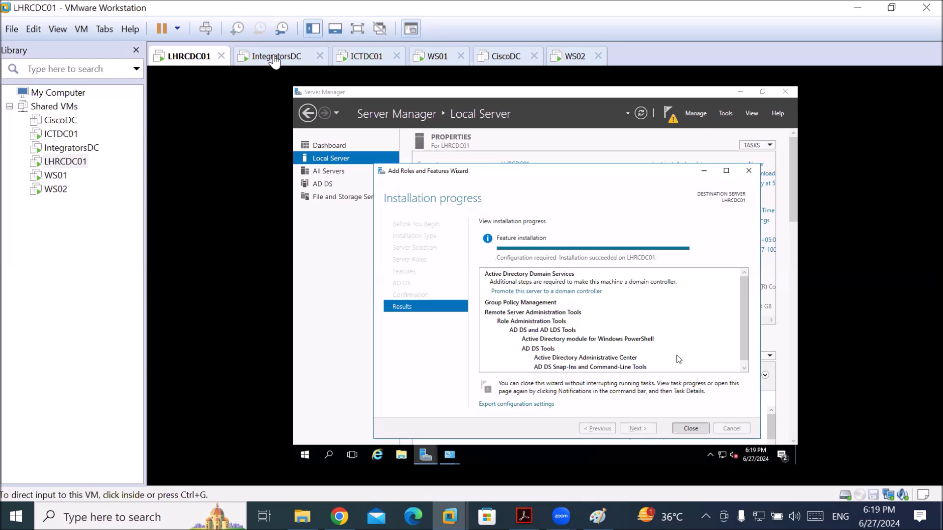
# Open LHRCDC01's domain controller promotion wizard and review the Deployment Configuration options
pyautogui.click(342, 260)
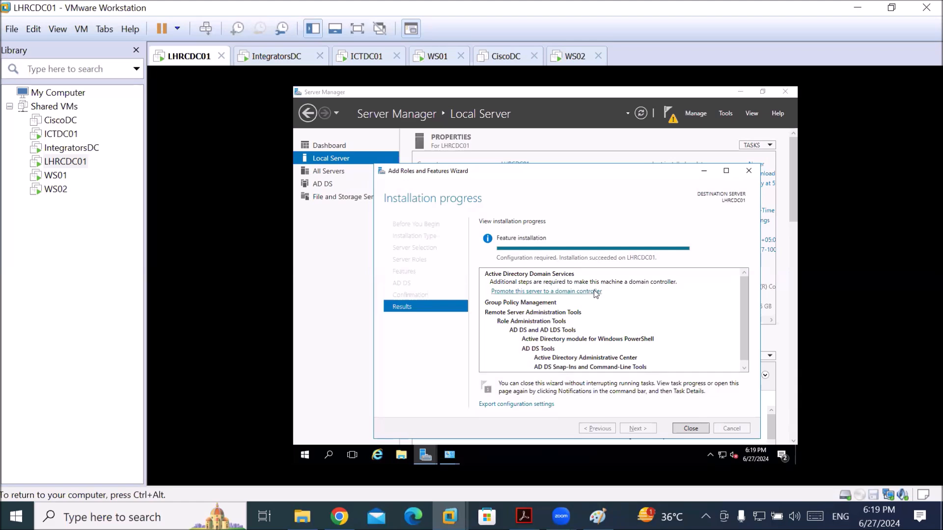
pyautogui.click(591, 291)
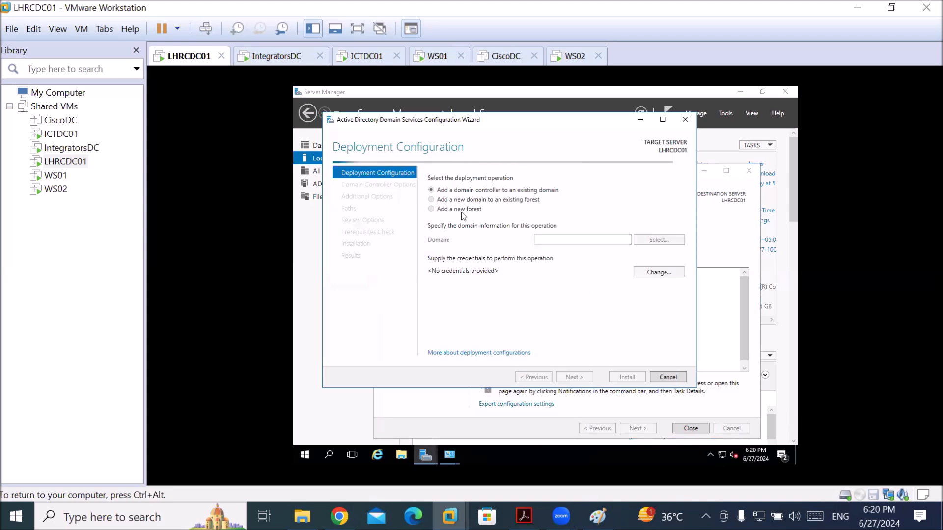
pyautogui.click(431, 209)
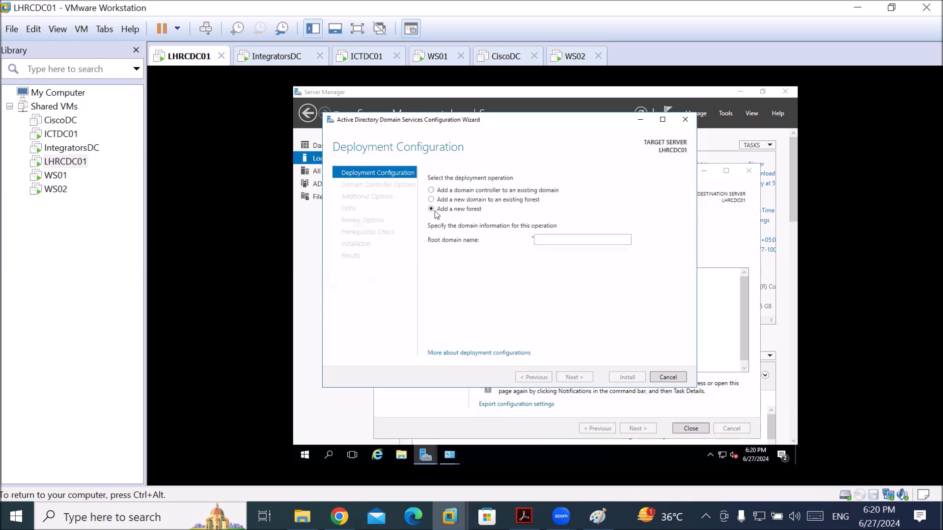
pyautogui.click(432, 191)
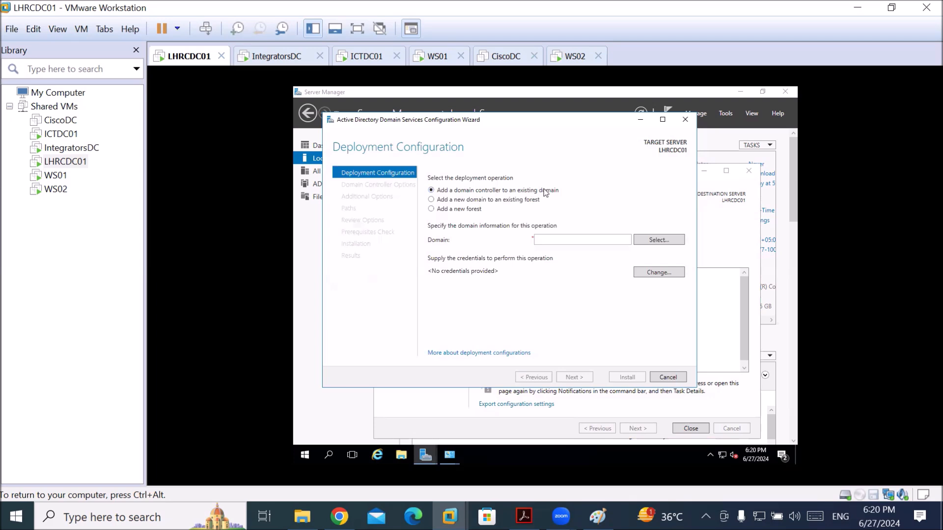
# Choose a new Child Domain in an existing forest with parent domain ICT.local
pyautogui.click(469, 200)
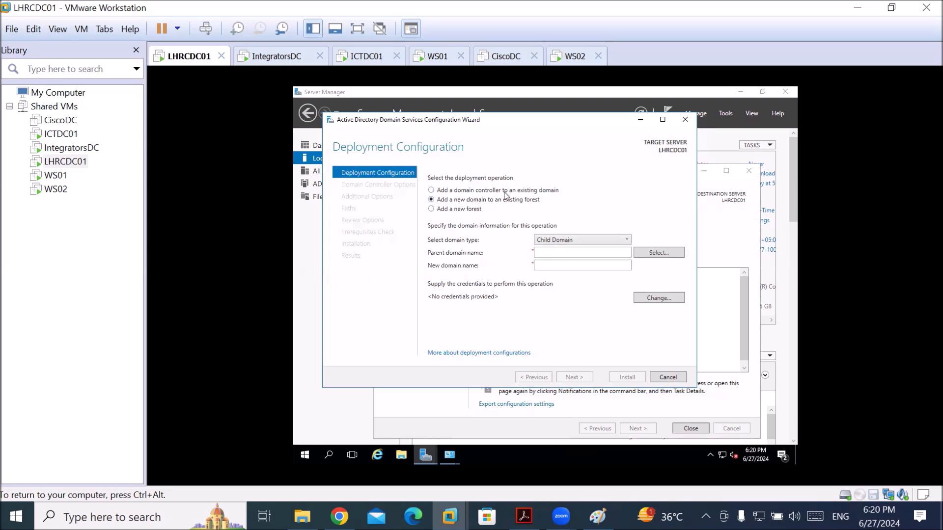
pyautogui.click(569, 242)
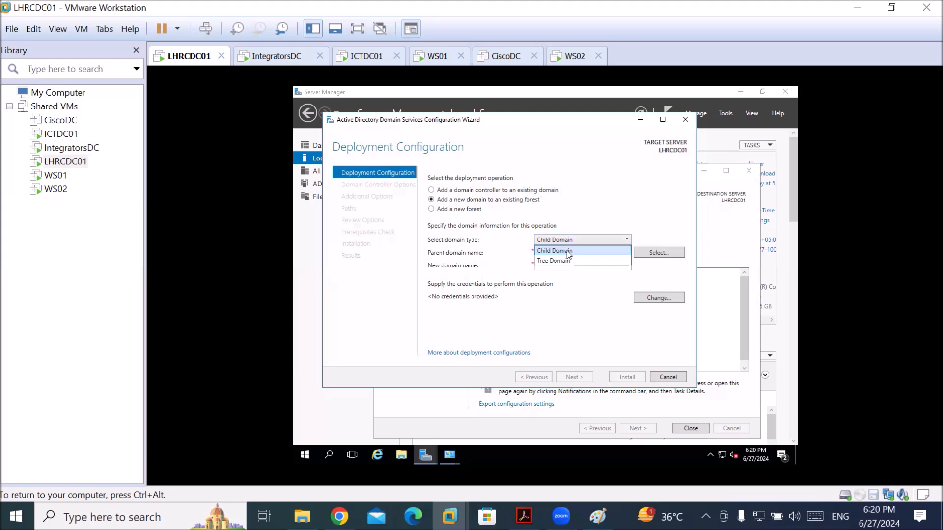
pyautogui.click(569, 252)
pyautogui.click(560, 253)
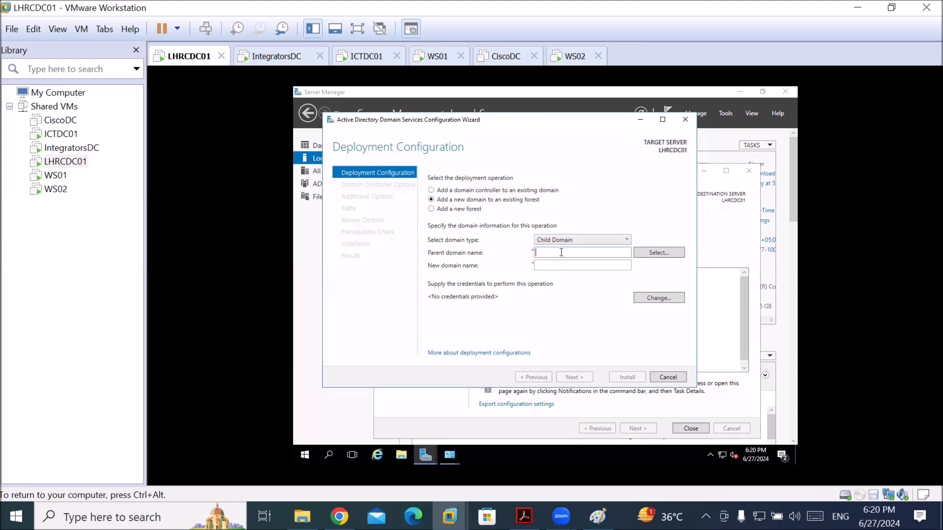
pyautogui.write('ICT.local')
pyautogui.press('Tab')
# Supply the ICT.local administrator account and password as deployment credentials
pyautogui.click(658, 301)
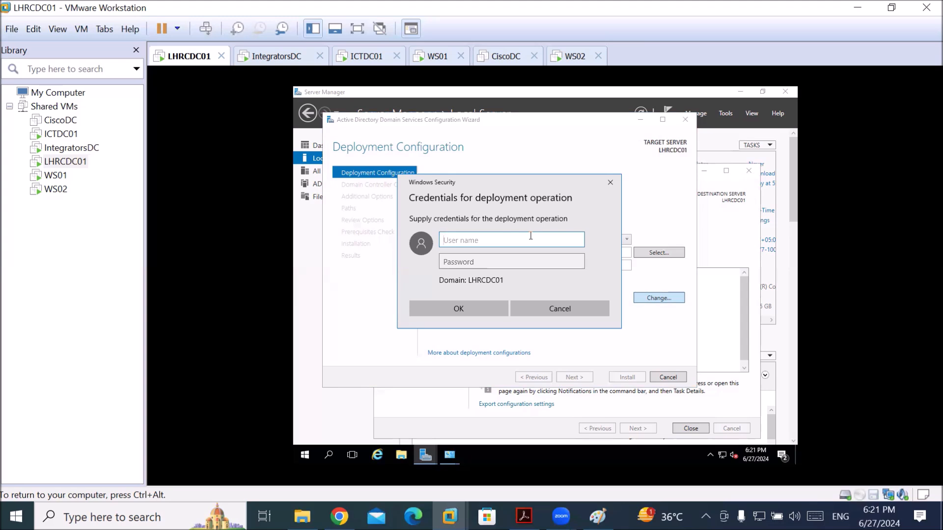
pyautogui.write('administrator@ict.local')
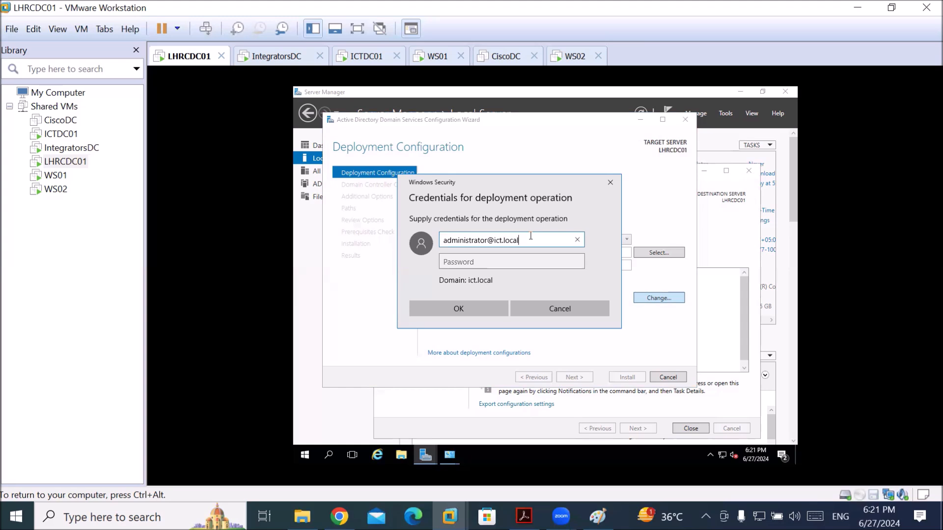
pyautogui.press('Tab')
pyautogui.write('••••••••')
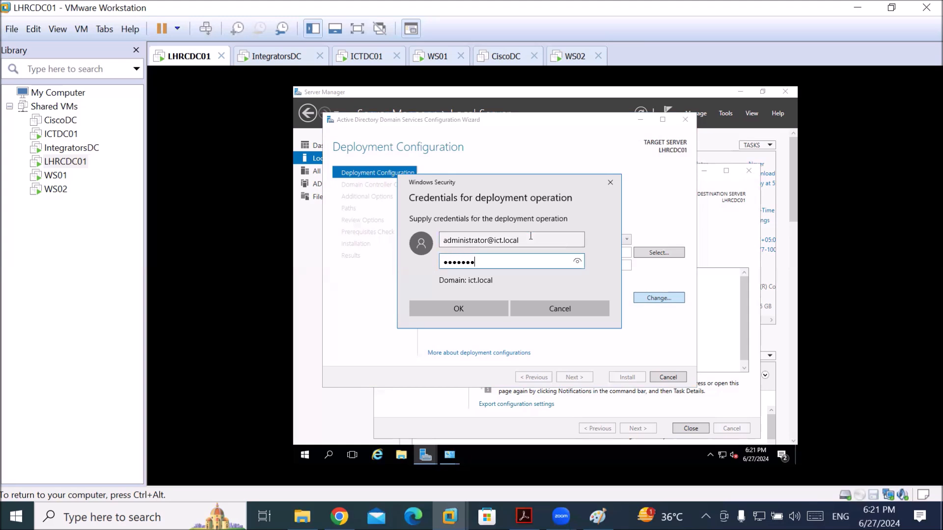
pyautogui.press('Return')
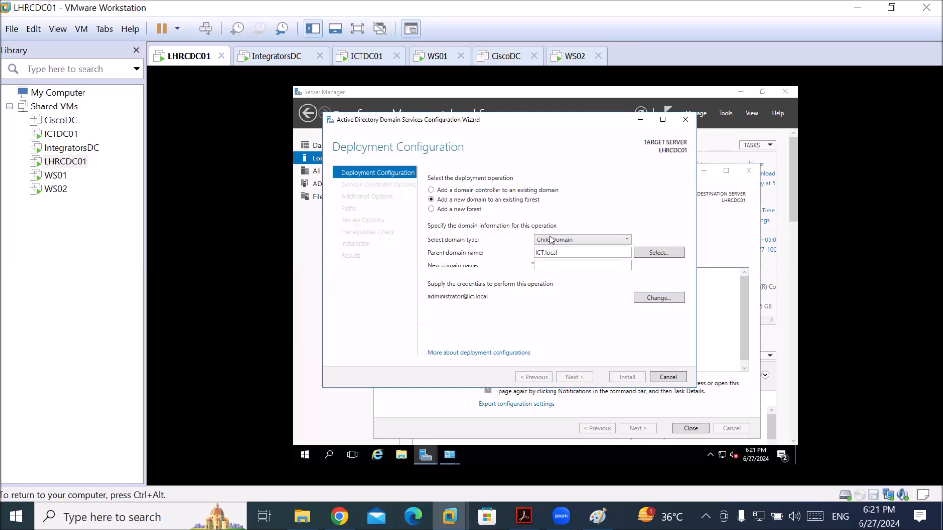
# Pick ICT.local as parent, name the new child domain LHR, and validate
pyautogui.click(678, 258)
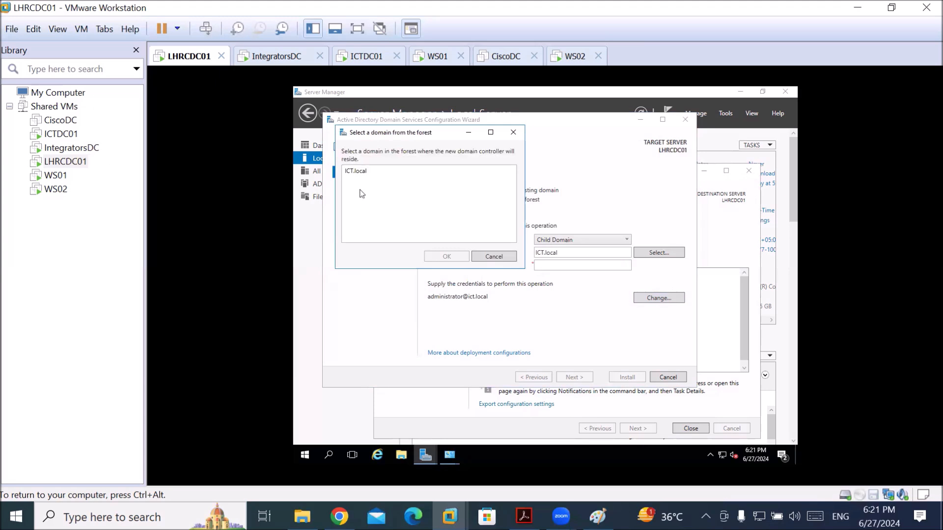
pyautogui.click(358, 172)
pyautogui.click(448, 258)
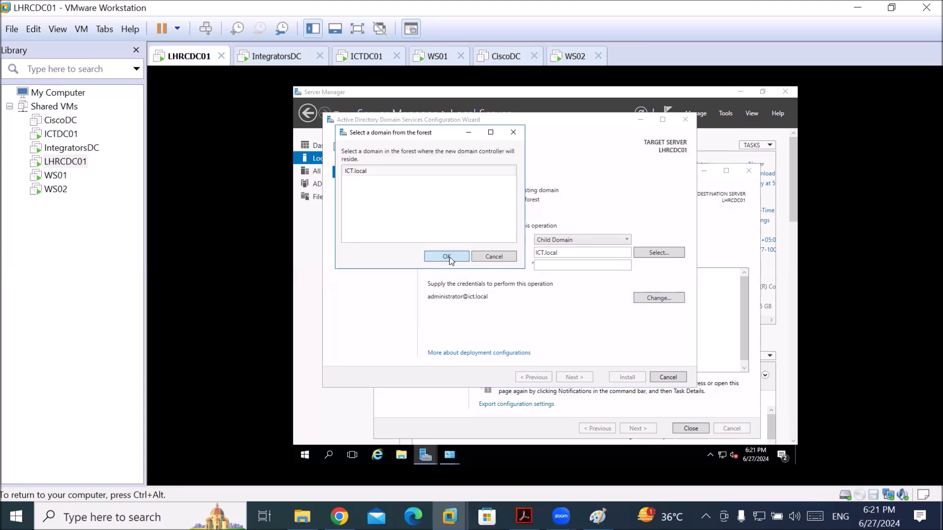
pyautogui.click(570, 265)
pyautogui.write('La')
pyautogui.write('HR')
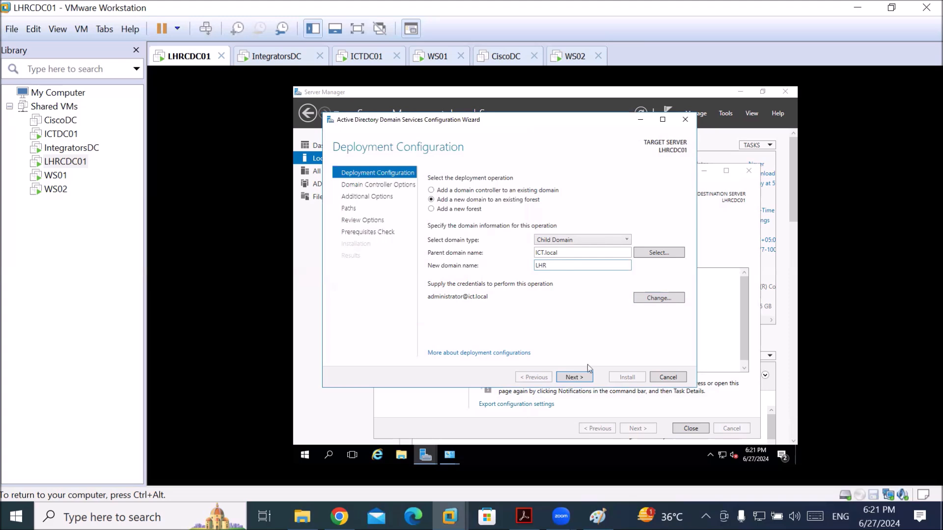
pyautogui.click(584, 378)
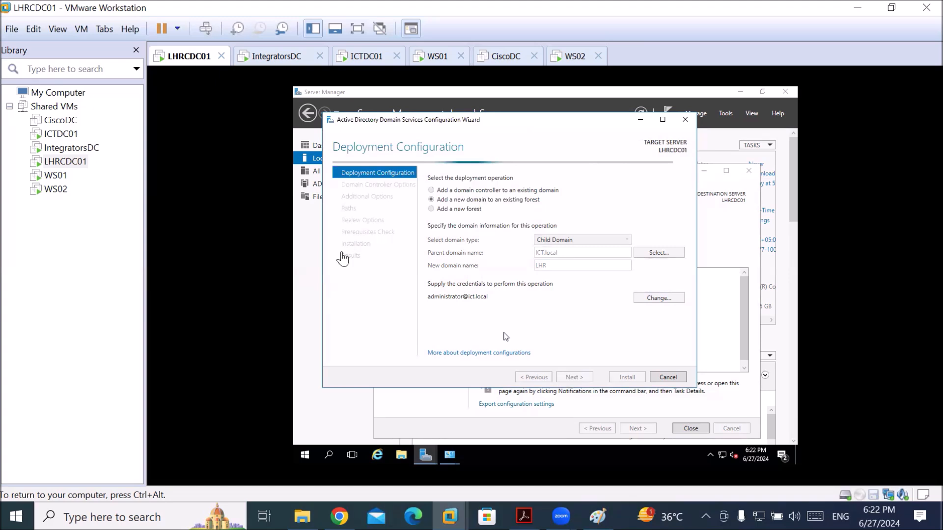
# On IntegratorsDC, begin promotion as a new Tree Domain in the existing forest
pyautogui.click(277, 56)
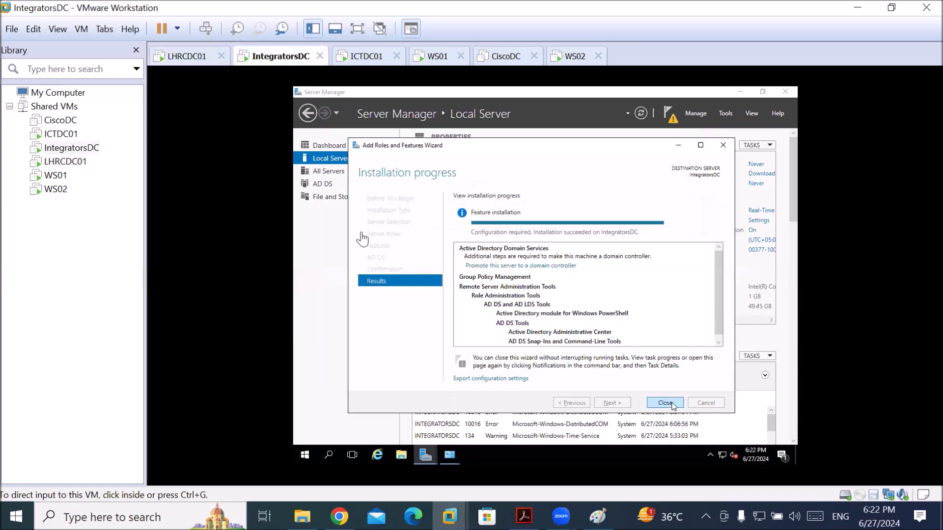
pyautogui.click(380, 326)
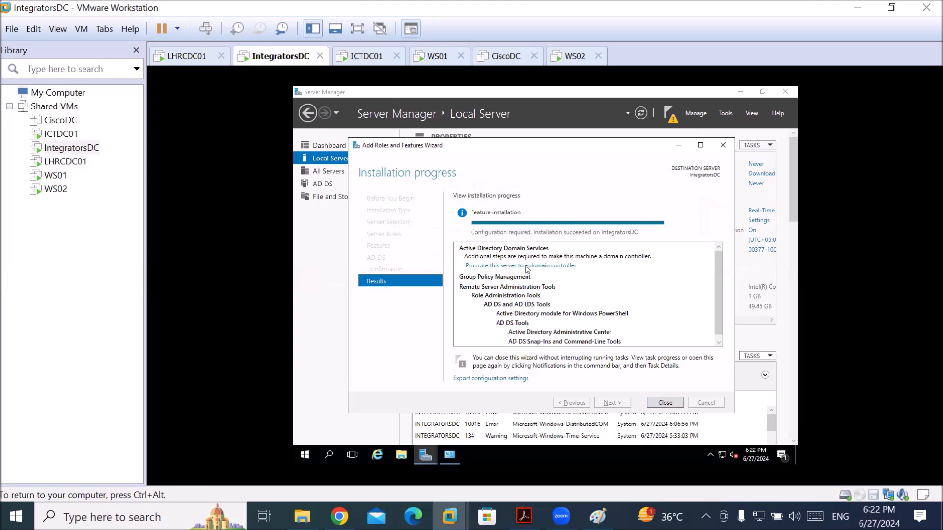
pyautogui.click(517, 265)
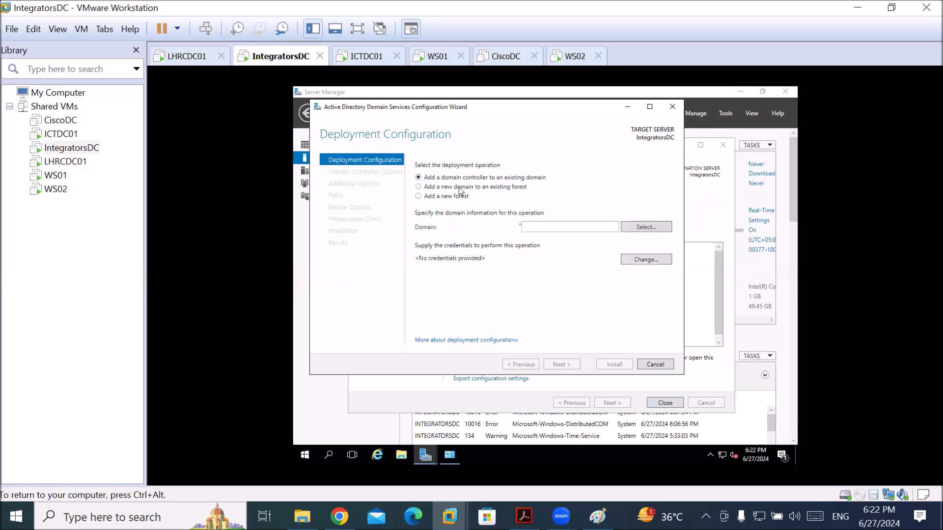
pyautogui.click(459, 188)
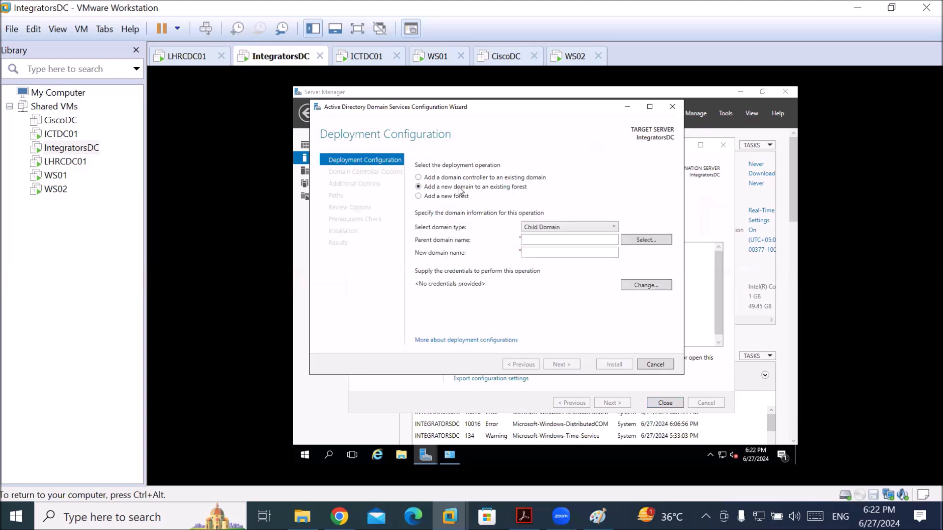
pyautogui.click(591, 227)
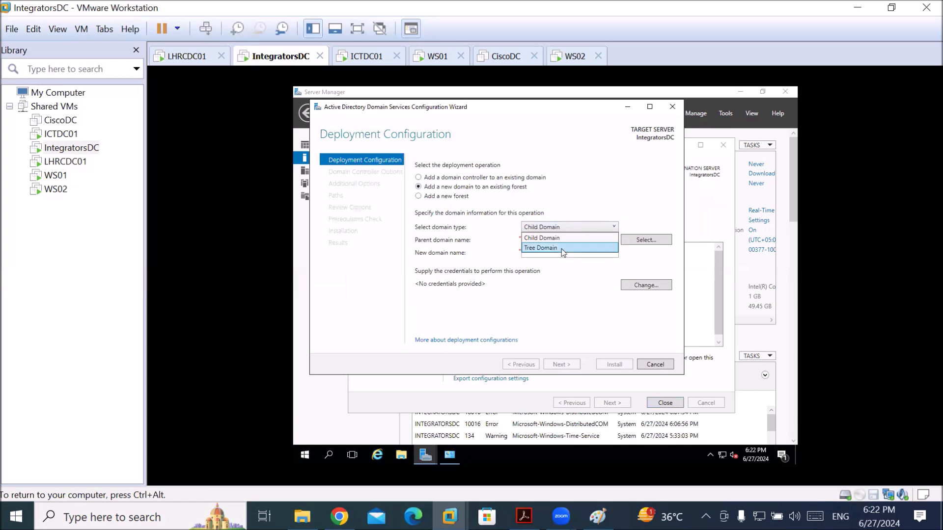
pyautogui.click(562, 248)
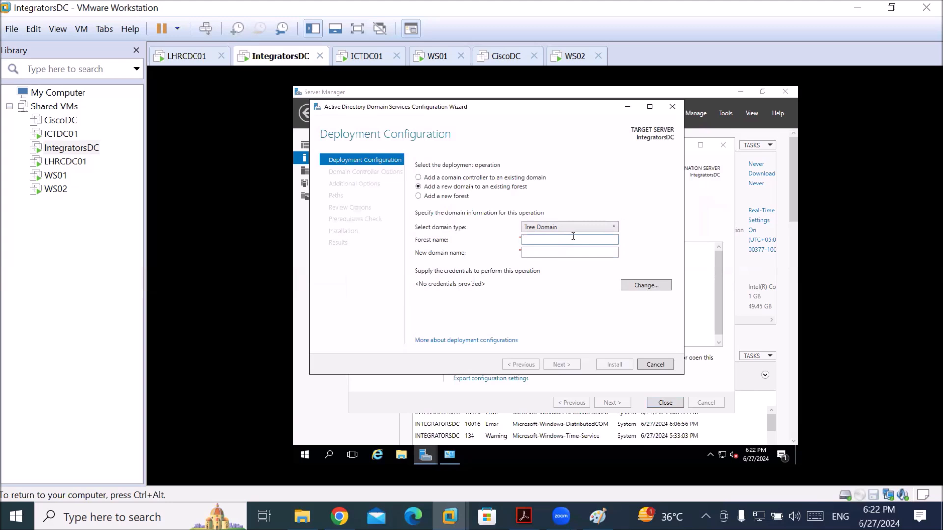
pyautogui.click(646, 289)
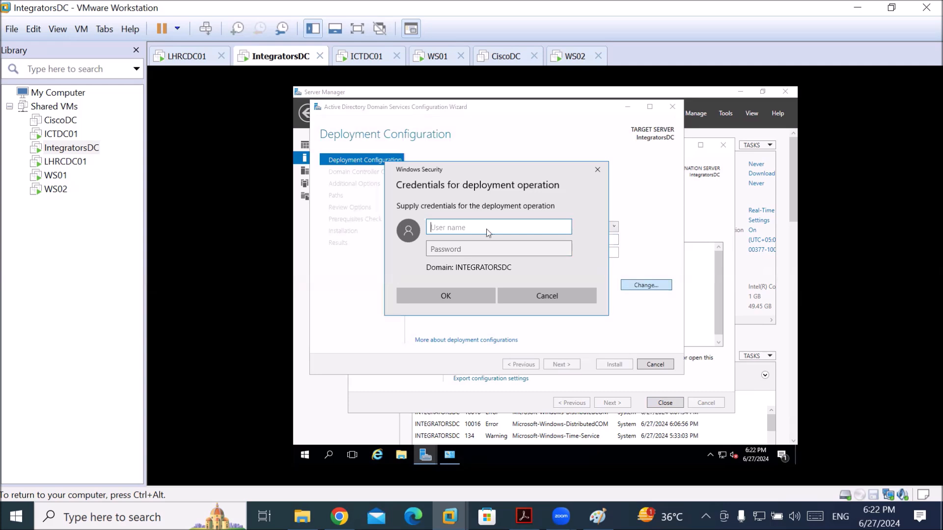
pyautogui.write('administrator@')
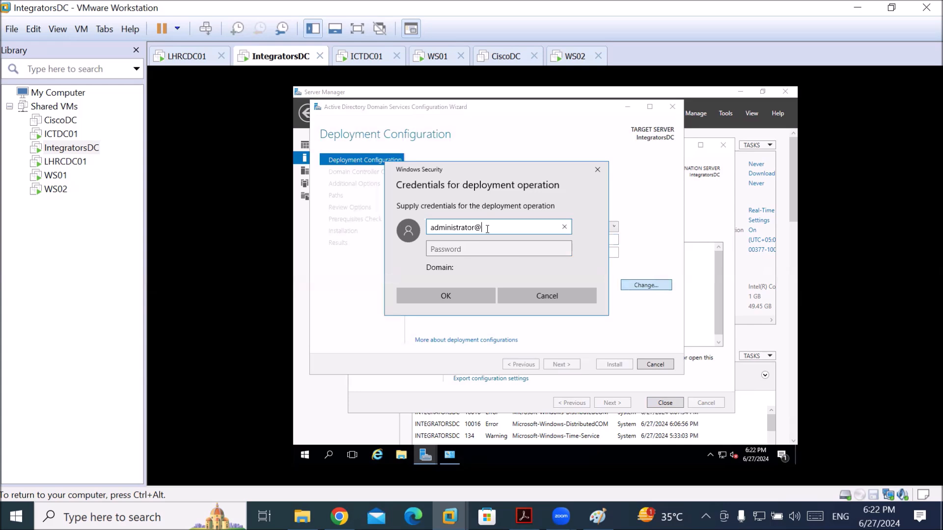
pyautogui.write('ict.local')
pyautogui.press('Tab')
pyautogui.write('*******')
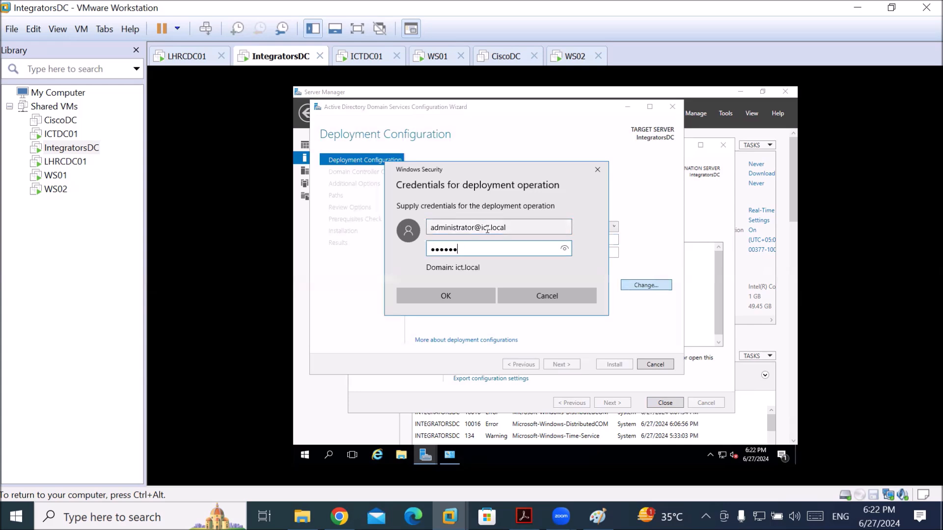
pyautogui.press('Return')
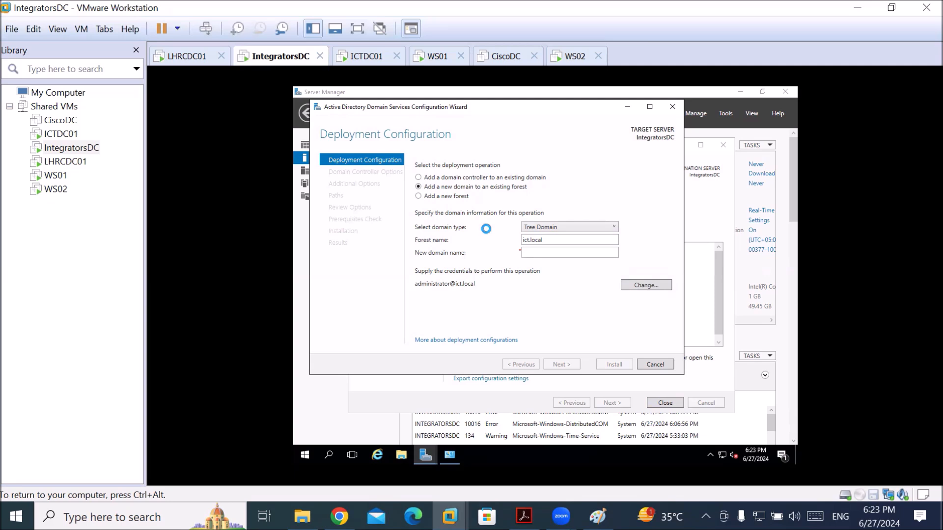
pyautogui.click(555, 254)
pyautogui.write('Integrators')
pyautogui.doubleClick(539, 242)
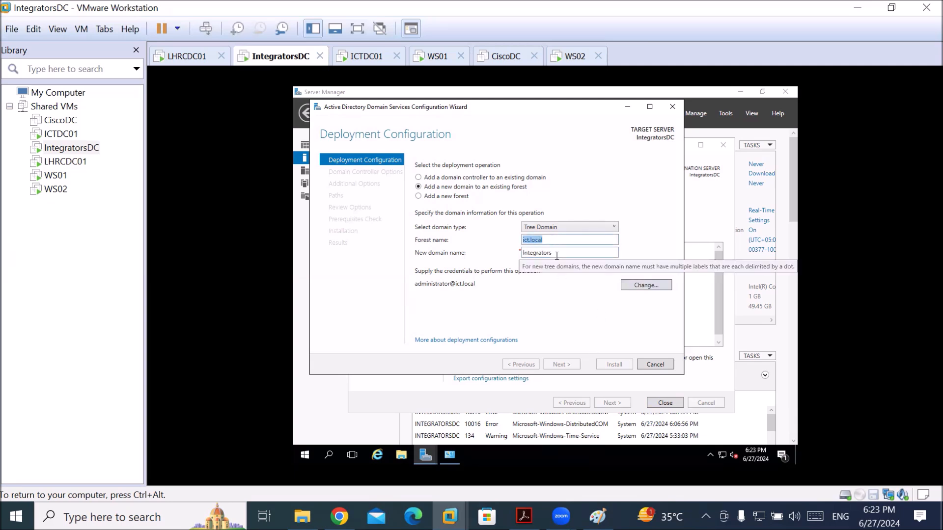
pyautogui.press('Tab')
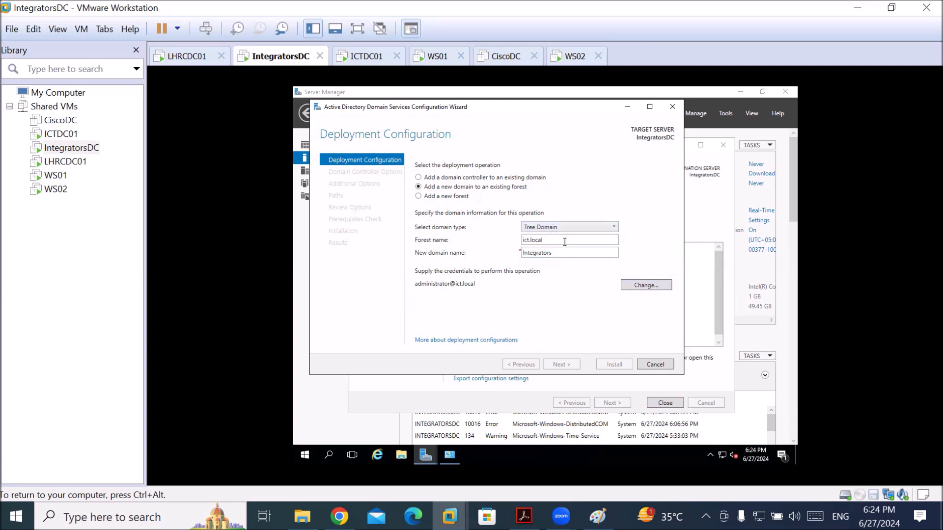
pyautogui.write('administrator@ict.local')
pyautogui.press('Tab')
pyautogui.write('P@ssw0rd')
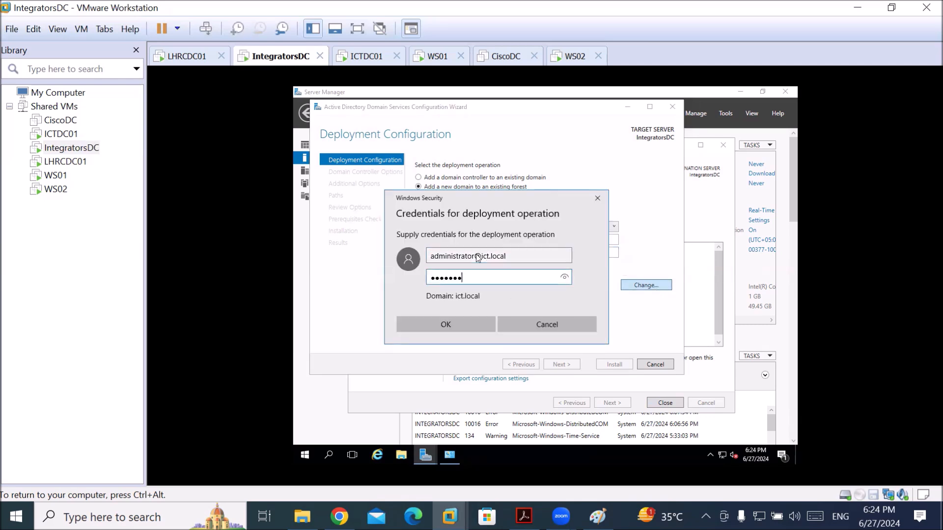
pyautogui.press('Return')
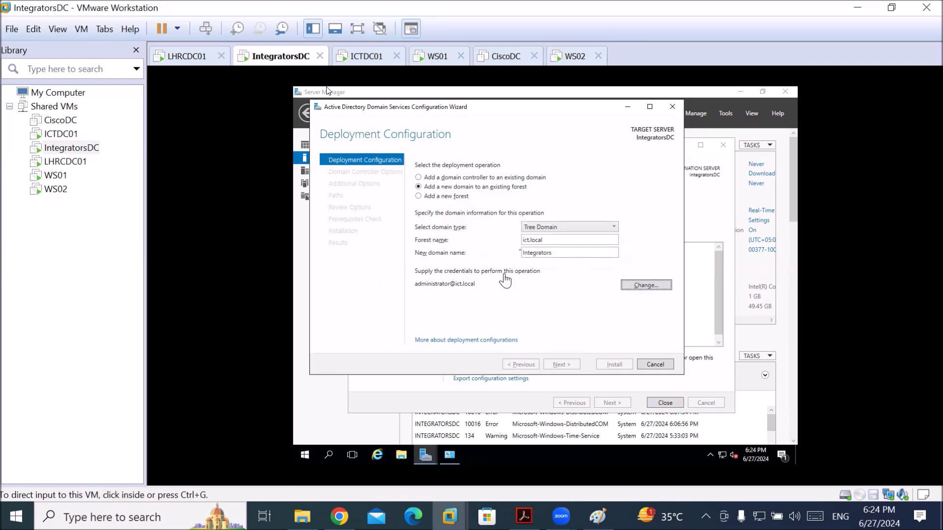
# Review the Integrators and ict.local name fields, then switch to the LHRCDC01 VM
pyautogui.doubleClick(533, 240)
pyautogui.press('Tab')
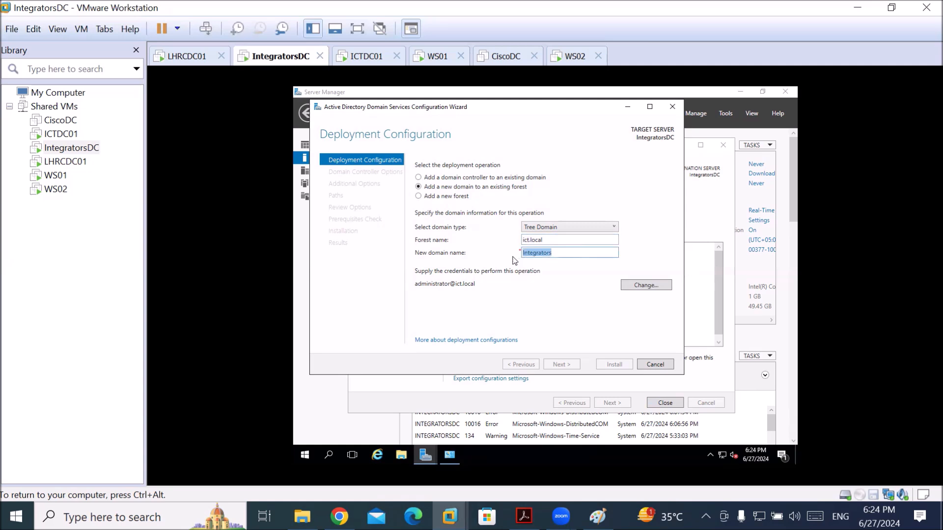
pyautogui.click(556, 238)
pyautogui.doubleClick(556, 238)
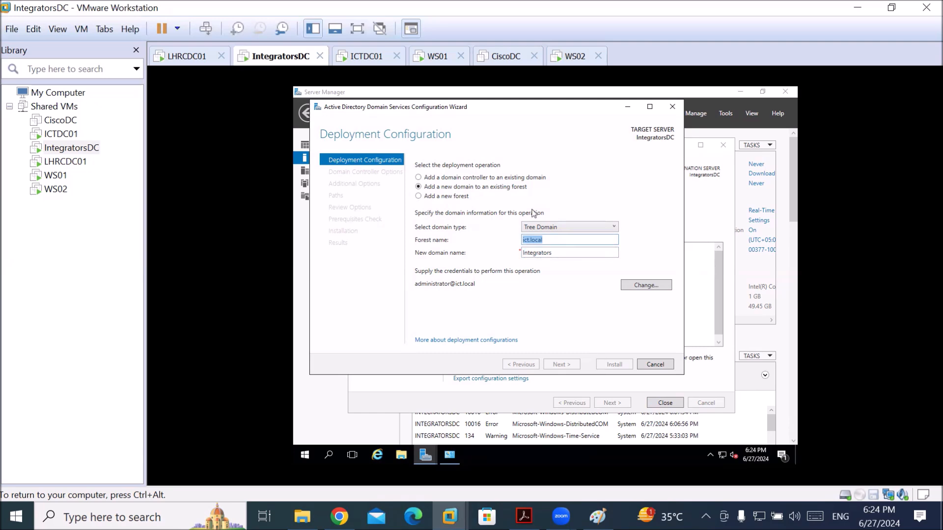
pyautogui.hotkey('ctrl', 'alt')
pyautogui.click(188, 57)
# Keep site Default-First-Site-Name and enter the DSRM password on LHRCDC01
pyautogui.click(506, 337)
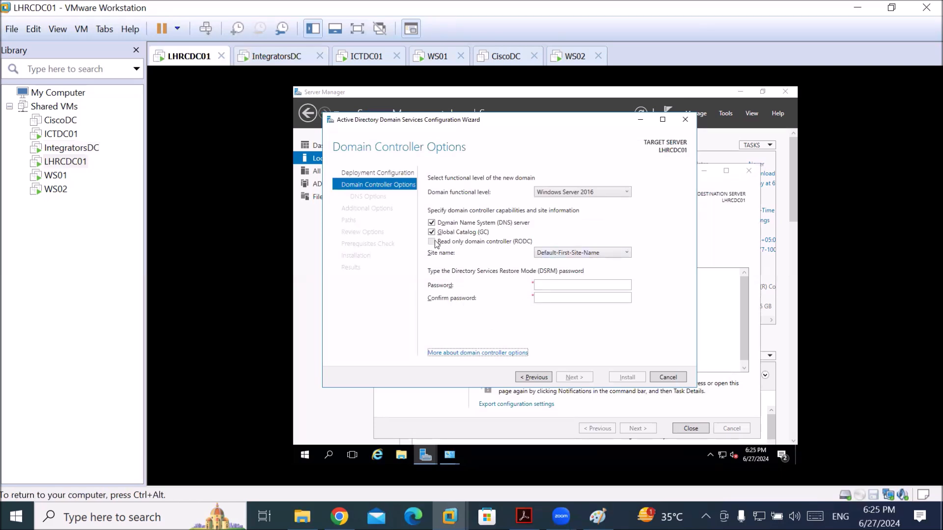
pyautogui.click(567, 252)
pyautogui.click(568, 253)
pyautogui.click(569, 285)
pyautogui.write('•••••••')
pyautogui.press('Tab')
pyautogui.write('•••••••')
pyautogui.press('Return')
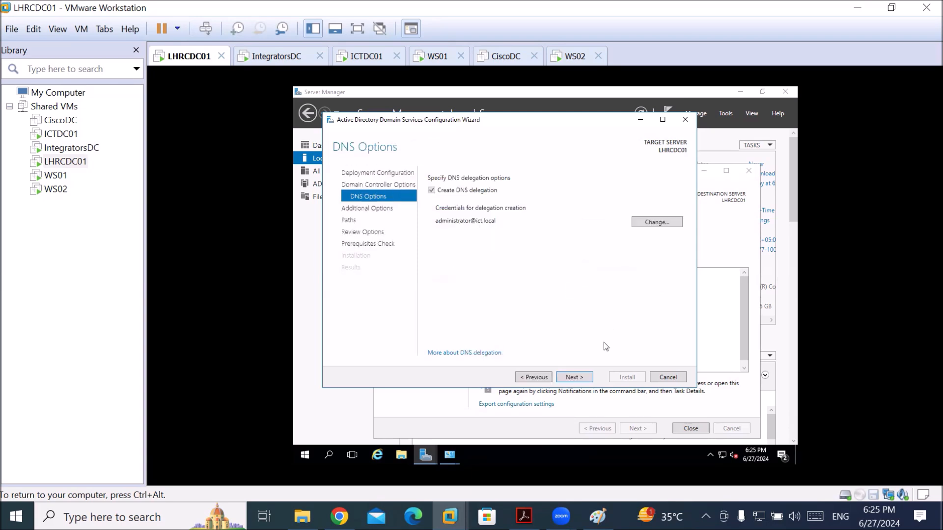
# Accept the DNS delegation, NetBIOS name LHR and default database, log and SYSVOL paths
pyautogui.click(573, 377)
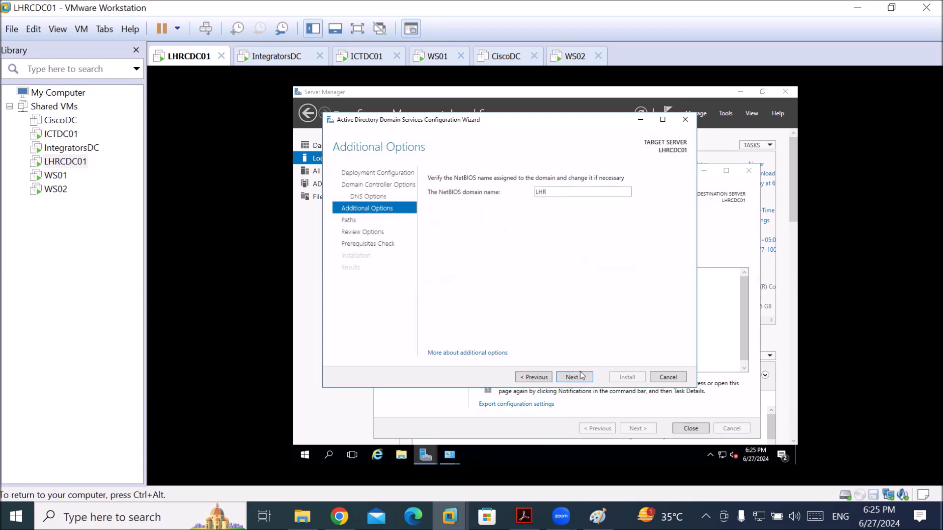
pyautogui.click(582, 379)
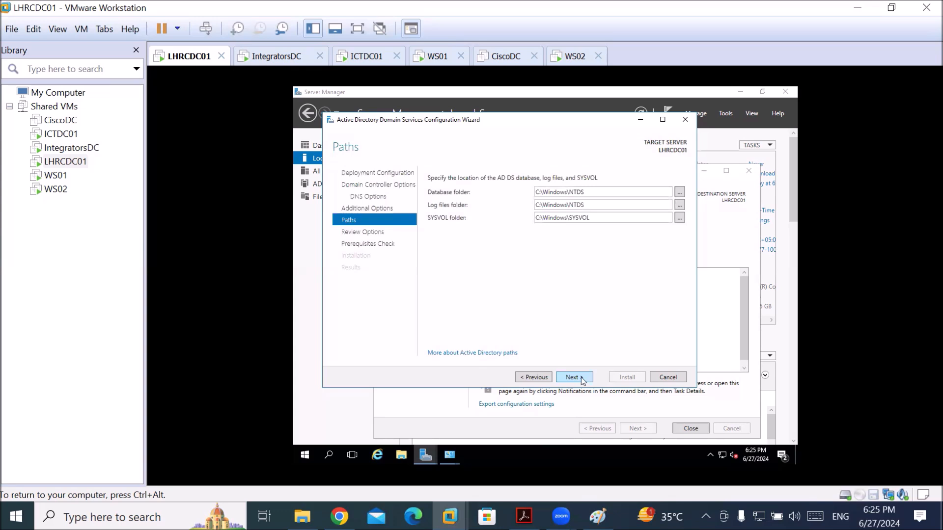
pyautogui.click(577, 381)
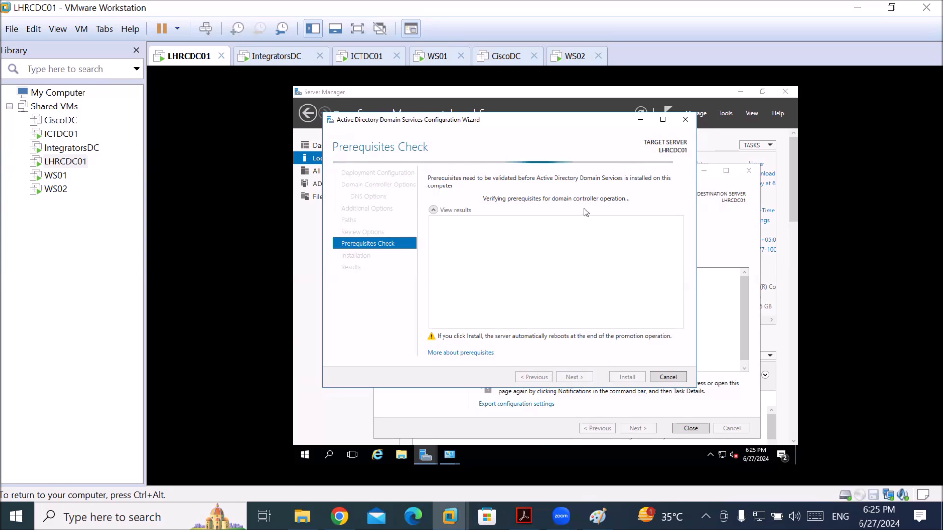
pyautogui.hotkey('ctrl', 'alt')
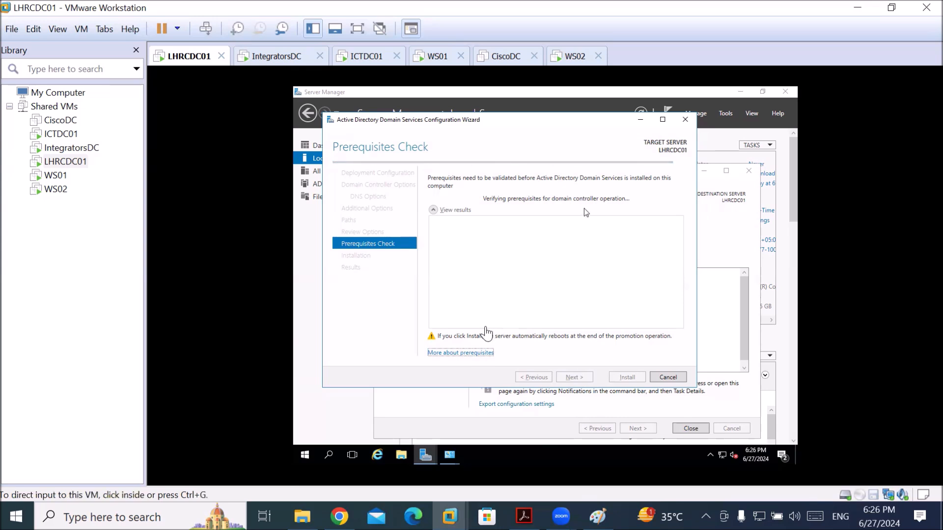
# Switch to IntegratorsDC and select the existing Integrators domain name text
pyautogui.click(276, 57)
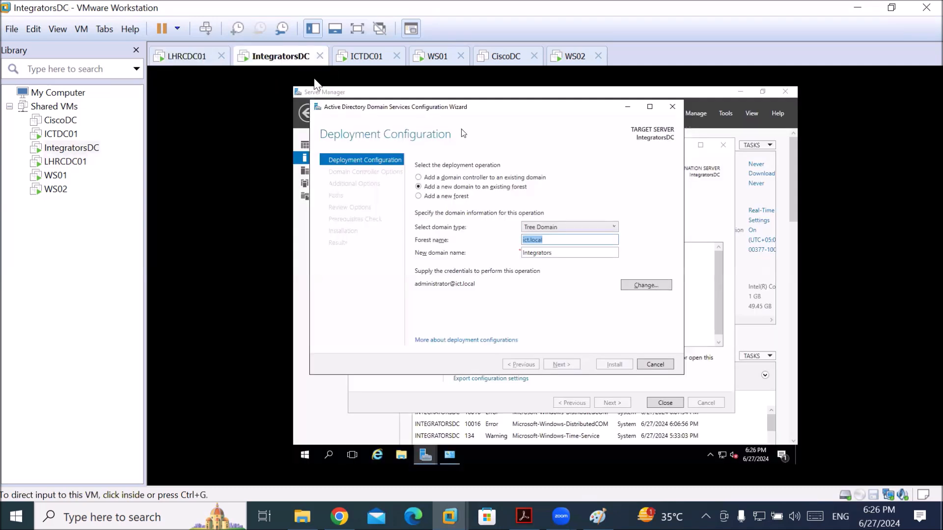
pyautogui.click(464, 133)
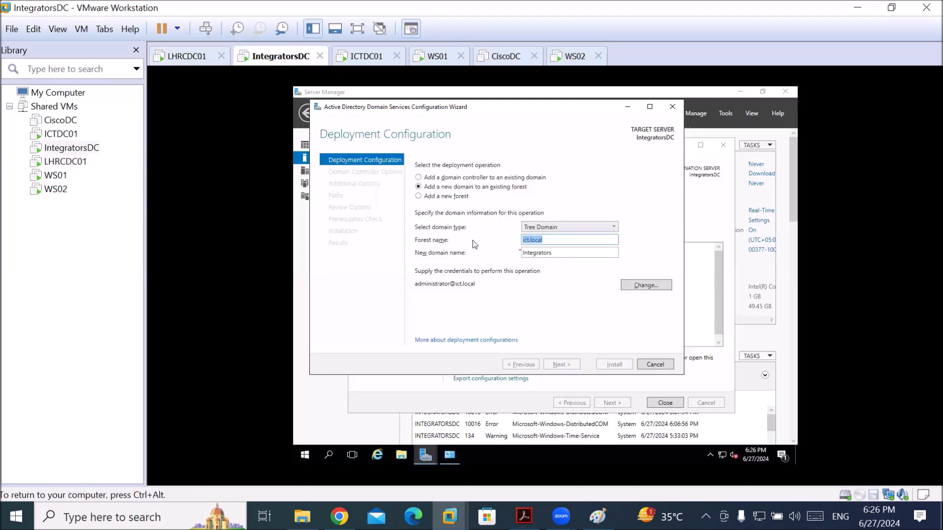
pyautogui.doubleClick(563, 253)
pyautogui.click(563, 253)
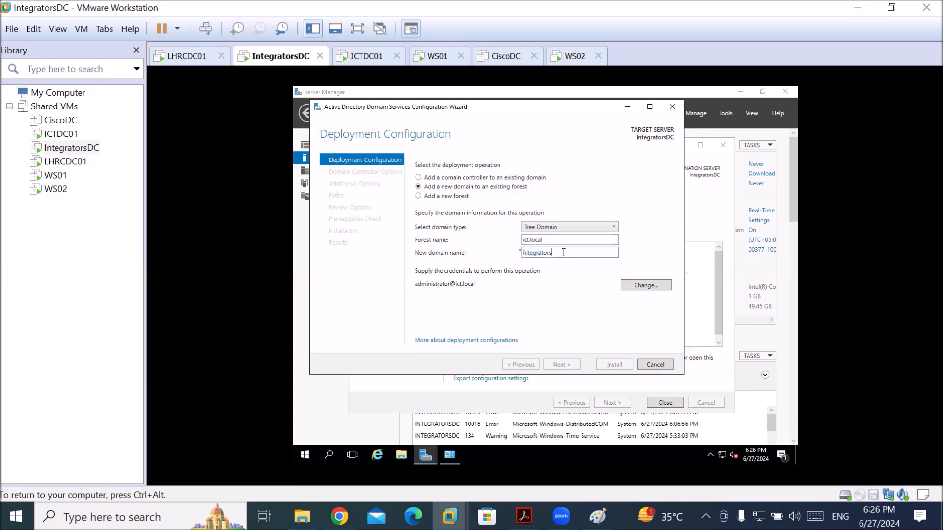
pyautogui.moveTo(554, 251); pyautogui.dragTo(492, 254)
pyautogui.click(564, 239)
# Enter integrator.local as the new tree domain name and check forest ict.local
pyautogui.moveTo(552, 253)
pyautogui.press('Tab')
pyautogui.click(554, 254)
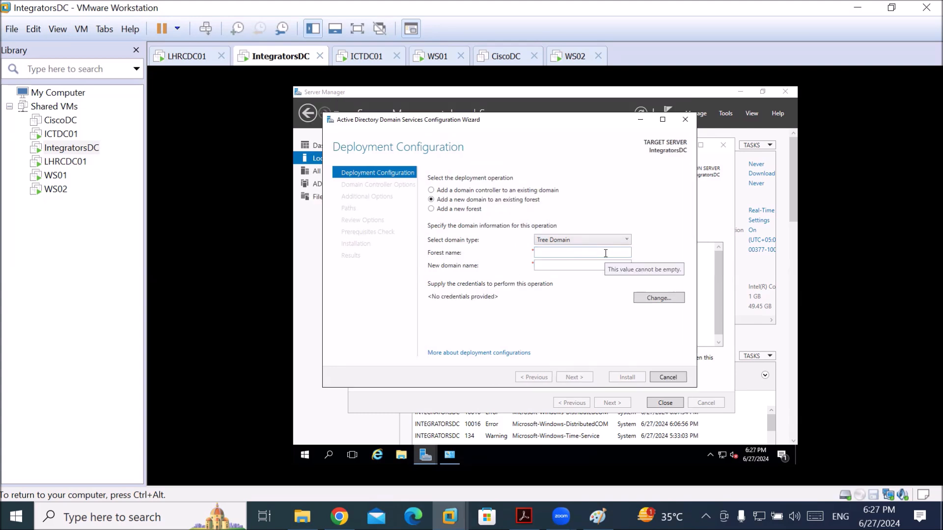
pyautogui.click(605, 253)
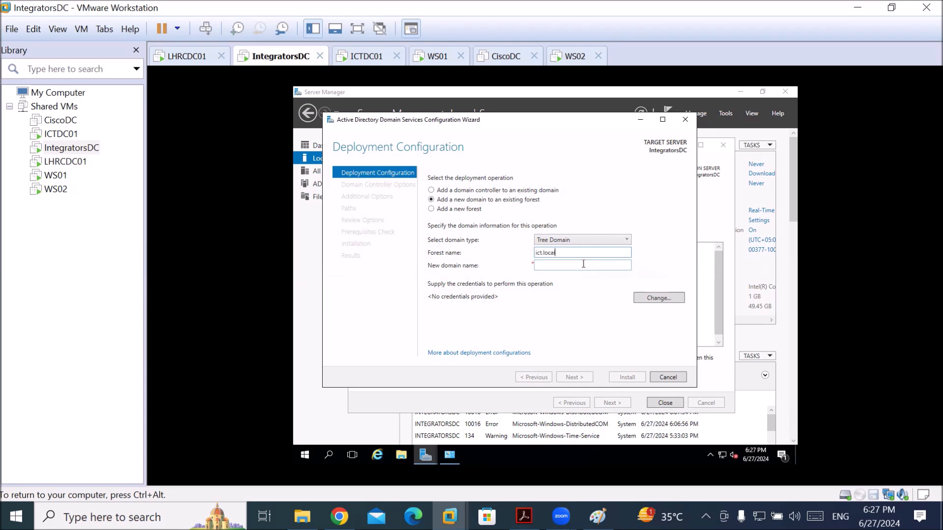
pyautogui.click(583, 264)
pyautogui.write('integrator.local')
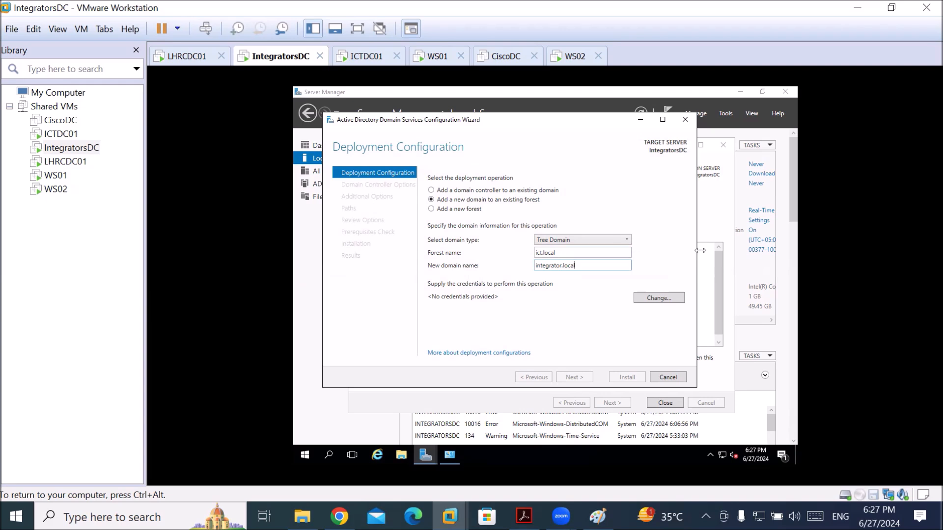
pyautogui.doubleClick(565, 252)
# Enter plain 'administrator' deployment credentials and try to continue, which fails
pyautogui.click(653, 298)
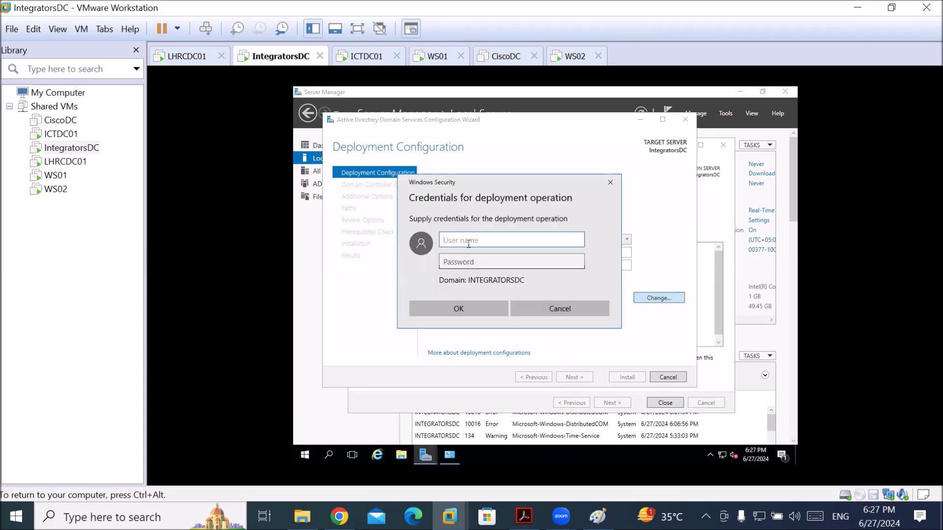
pyautogui.write('administrator')
pyautogui.press('Tab')
pyautogui.write('•••••')
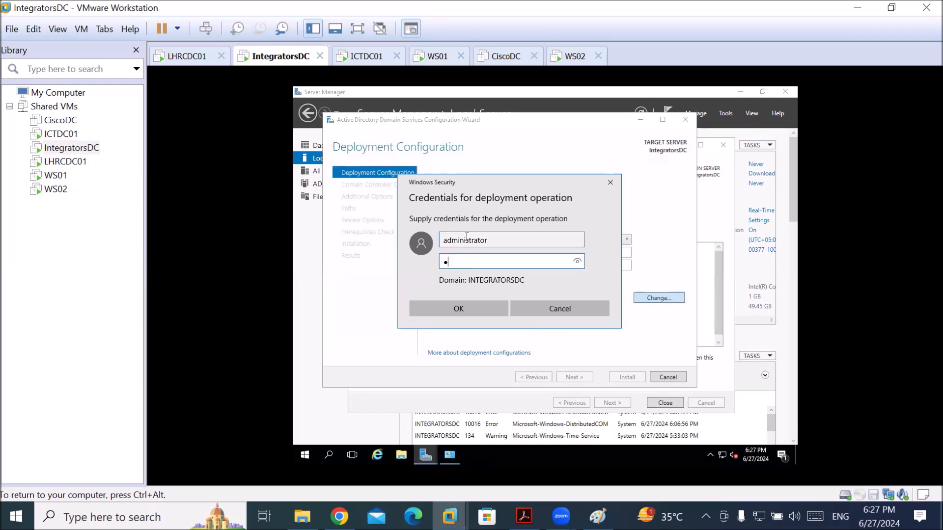
pyautogui.press('Return')
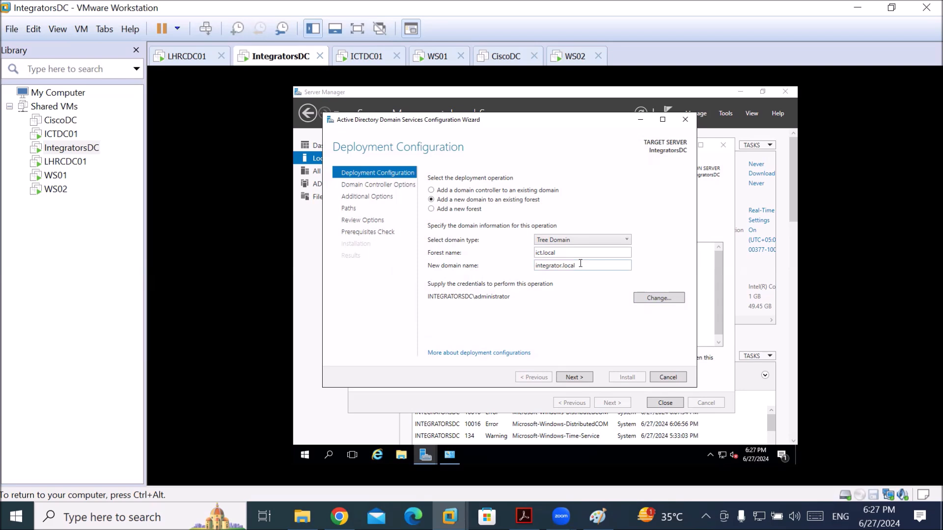
pyautogui.click(574, 378)
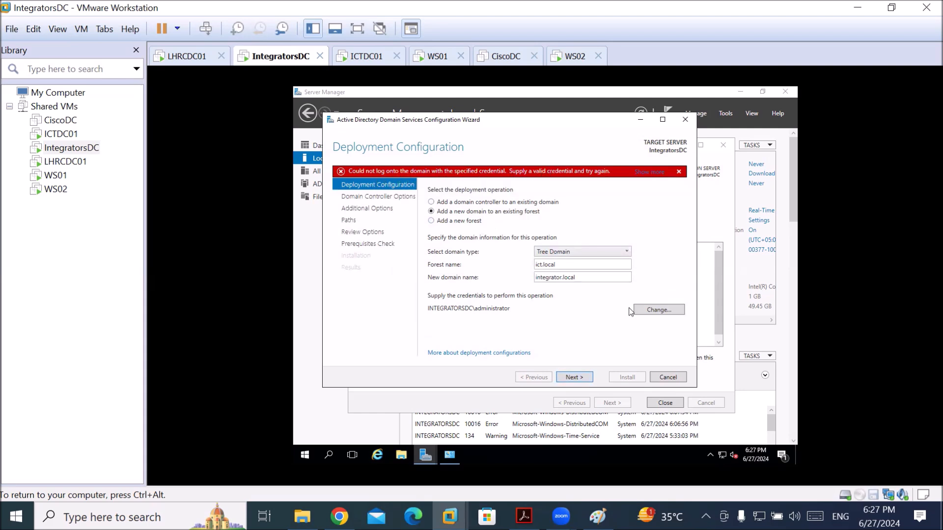
pyautogui.click(656, 312)
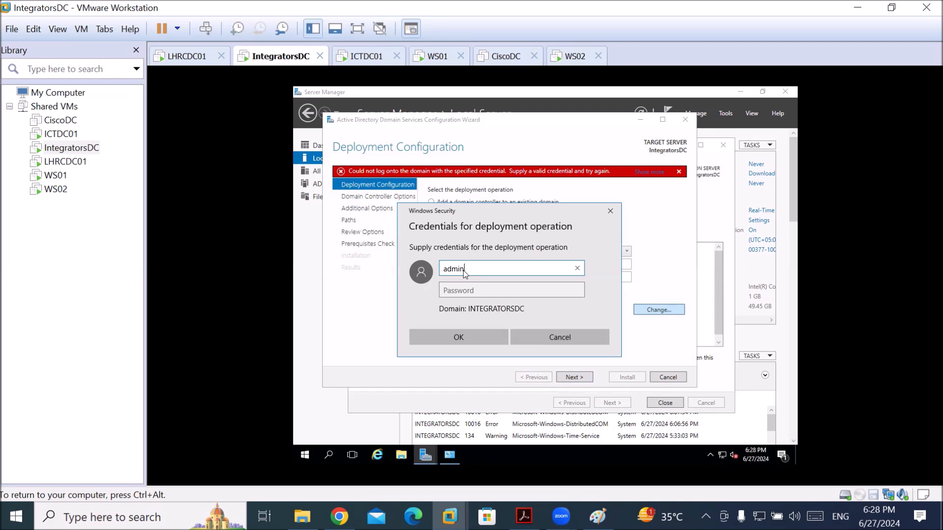
pyautogui.write('@ict.local')
pyautogui.press('Tab')
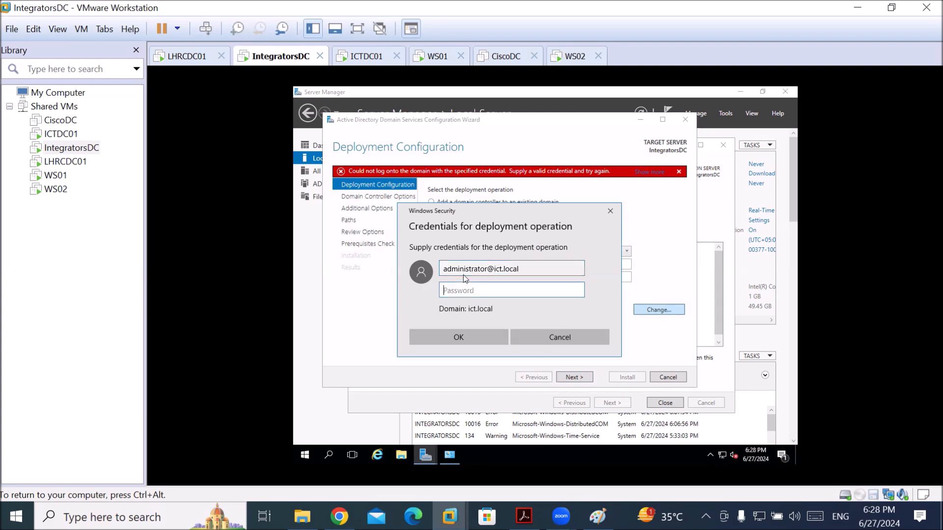
pyautogui.write('P')
pyautogui.press('Return')
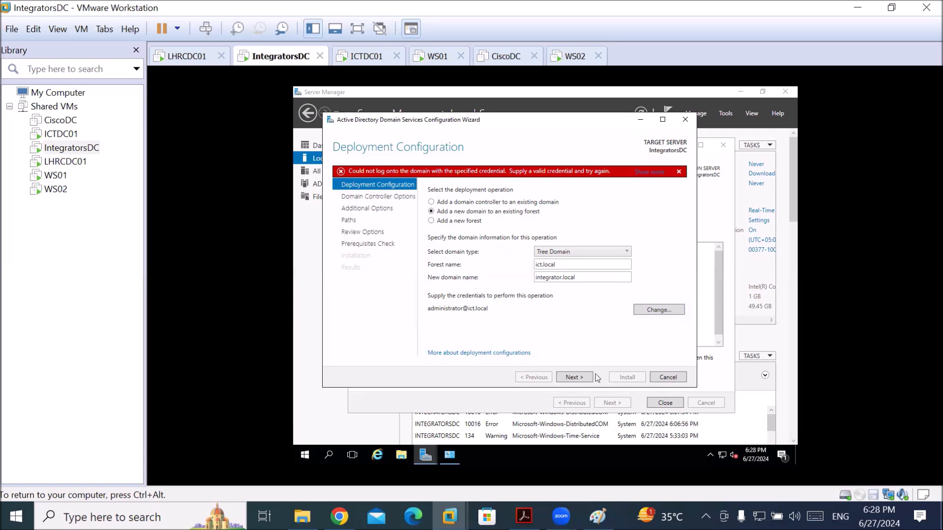
pyautogui.click(584, 381)
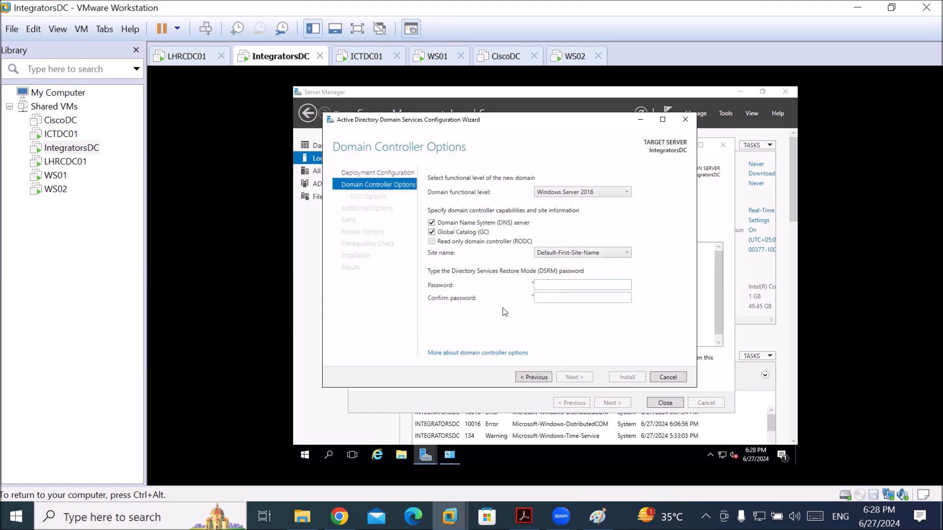
# Enter and confirm the DSRM password for IntegratorsDC
pyautogui.click(560, 285)
pyautogui.write('Pa')
pyautogui.press('Tab')
pyautogui.write('Pa$$w0r')
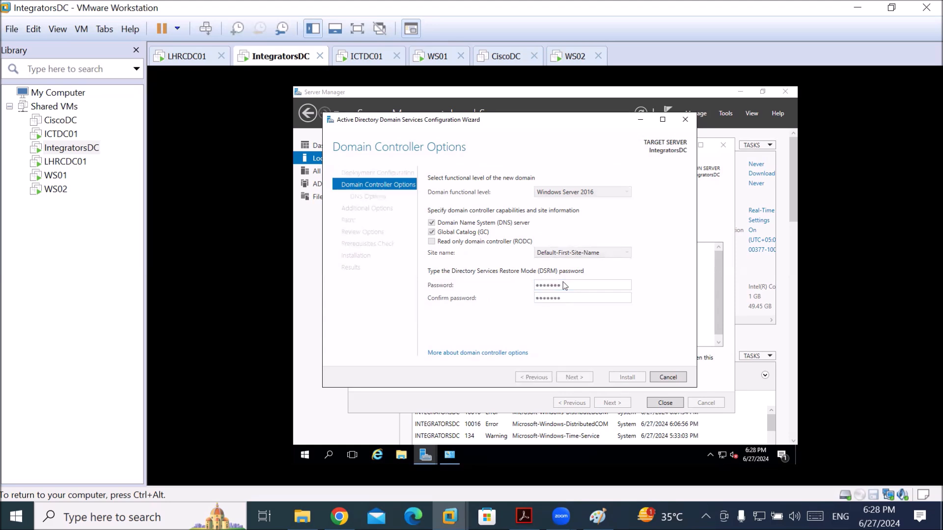
pyautogui.press('Return')
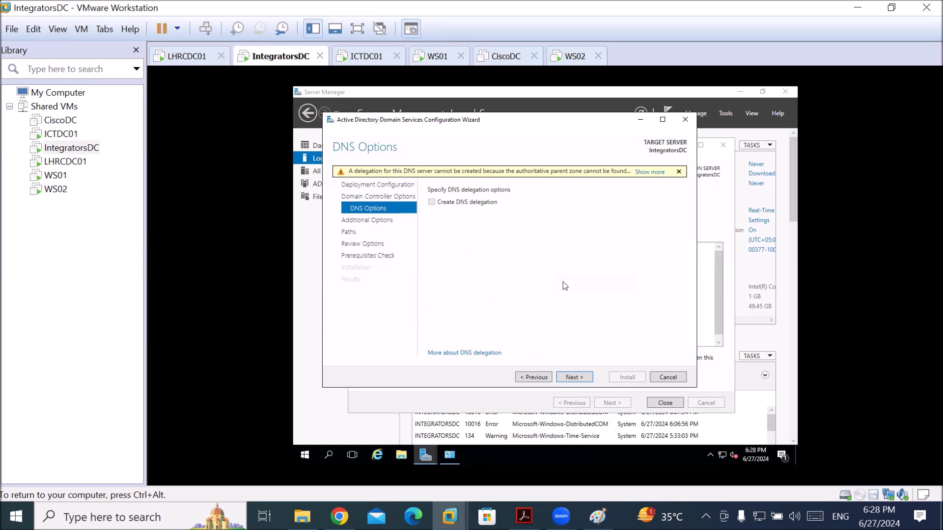
# Accept DNS options, NetBIOS name INTEGRATOR and default paths, then run the prerequisites check
pyautogui.click(575, 380)
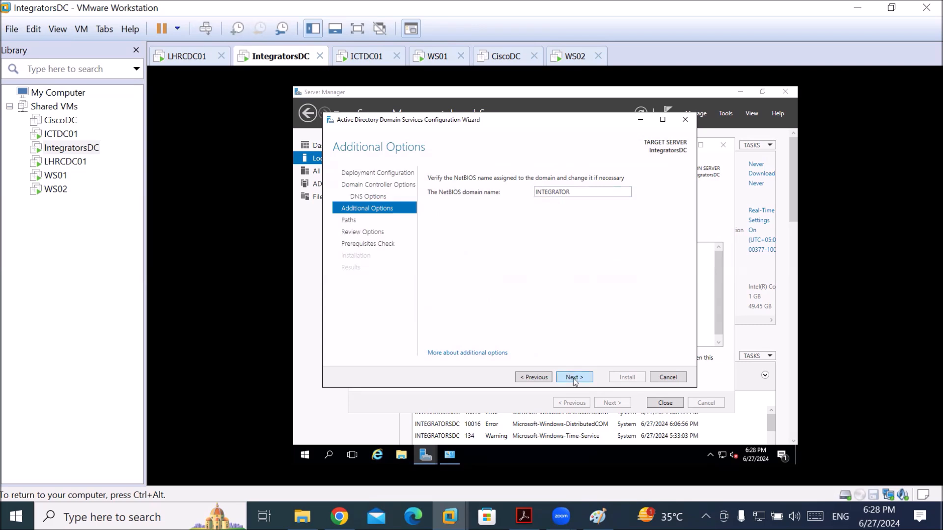
pyautogui.click(575, 380)
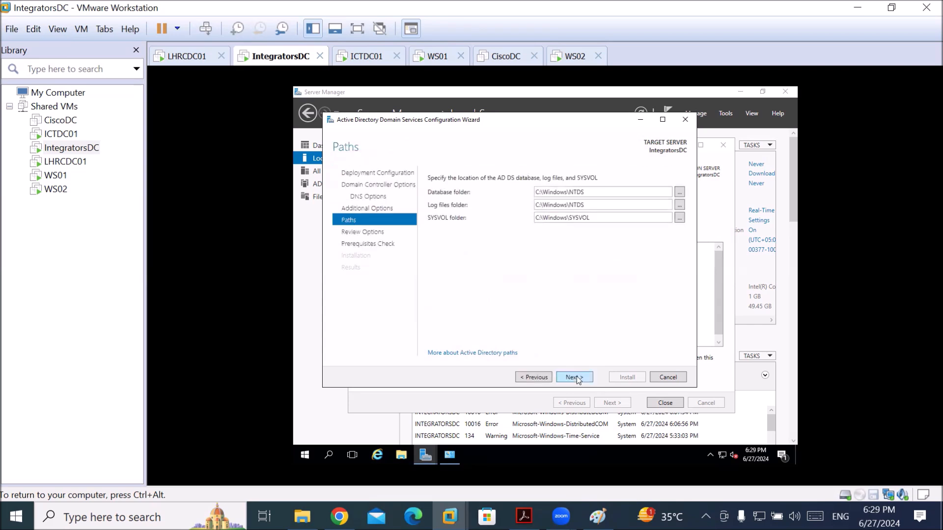
pyautogui.click(577, 379)
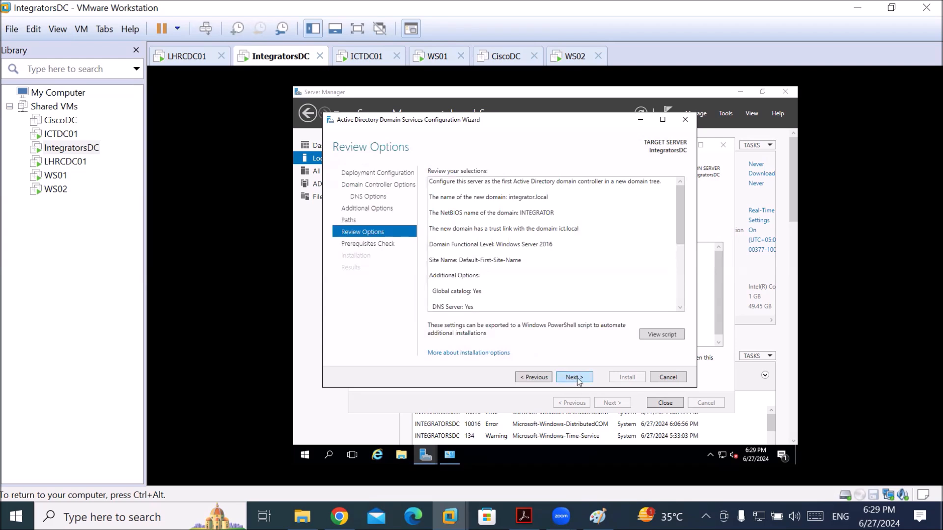
pyautogui.click(577, 378)
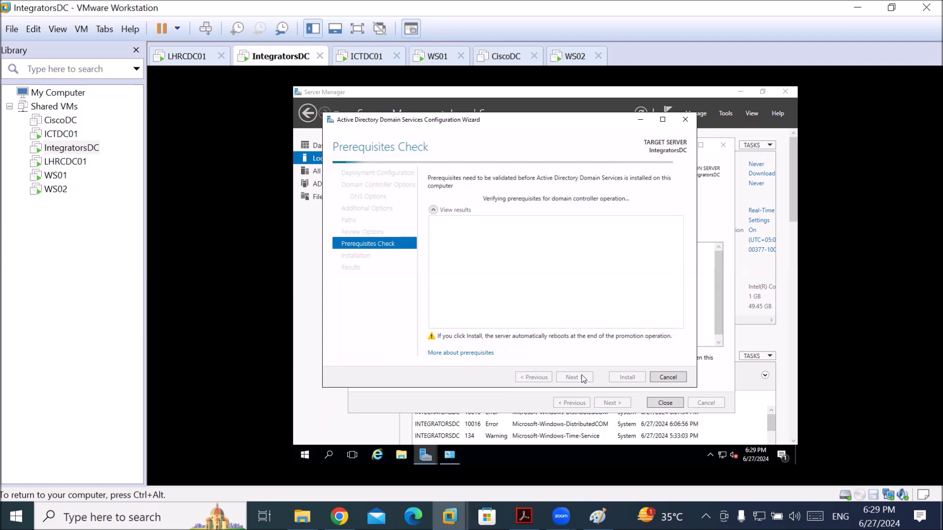
# Start installing the integrator.local domain controller, then switch to LHRCDC01
pyautogui.hotkey('ctrl', 'alt')
pyautogui.click(539, 212)
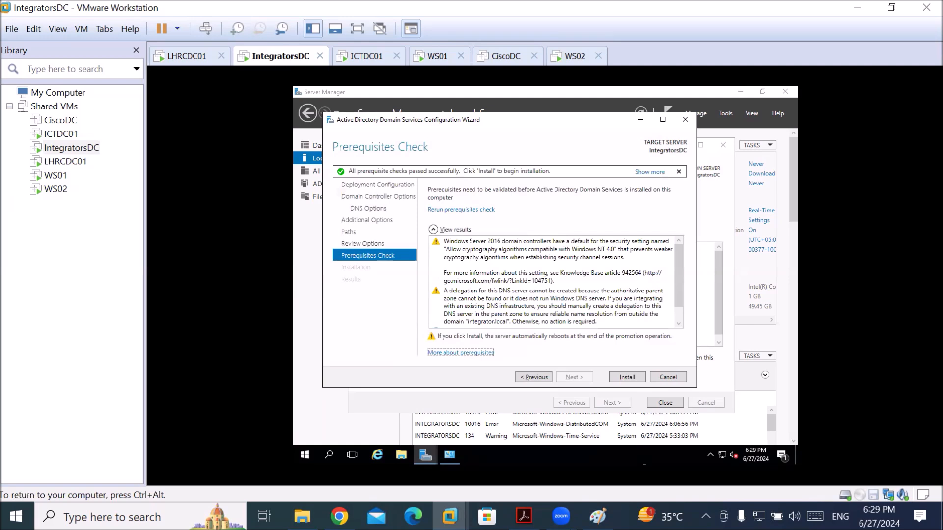
pyautogui.click(622, 383)
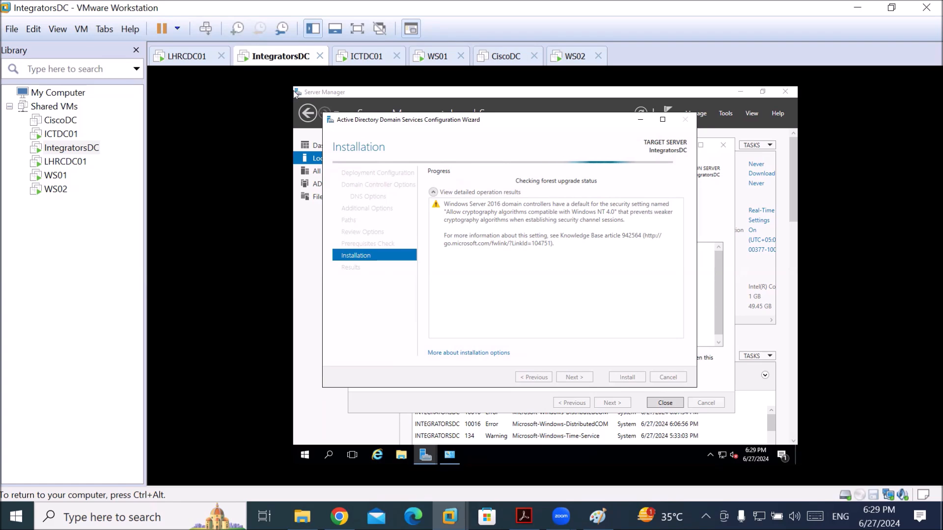
pyautogui.click(187, 56)
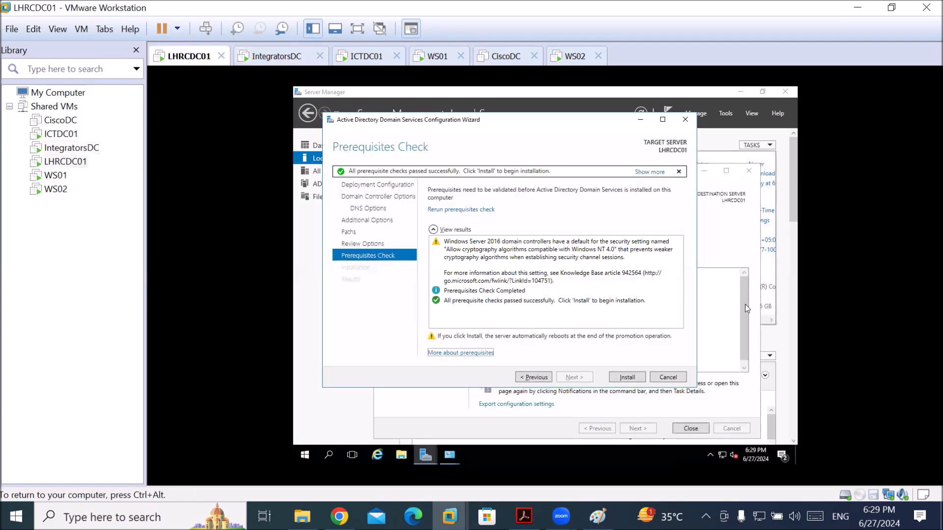
# Install the LHRCDC01 domain controller and let it progress to DNS Server configuration
pyautogui.click(627, 377)
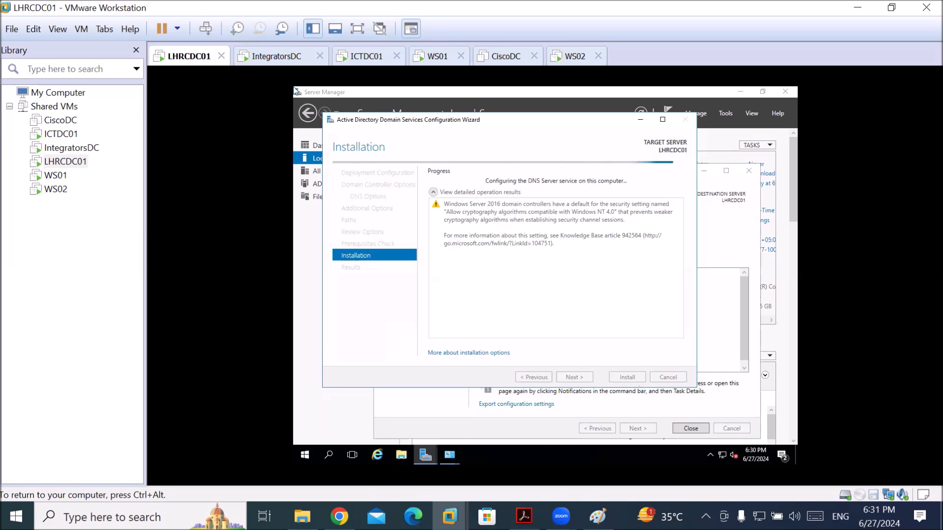
pyautogui.hotkey('ctrl', 'alt')
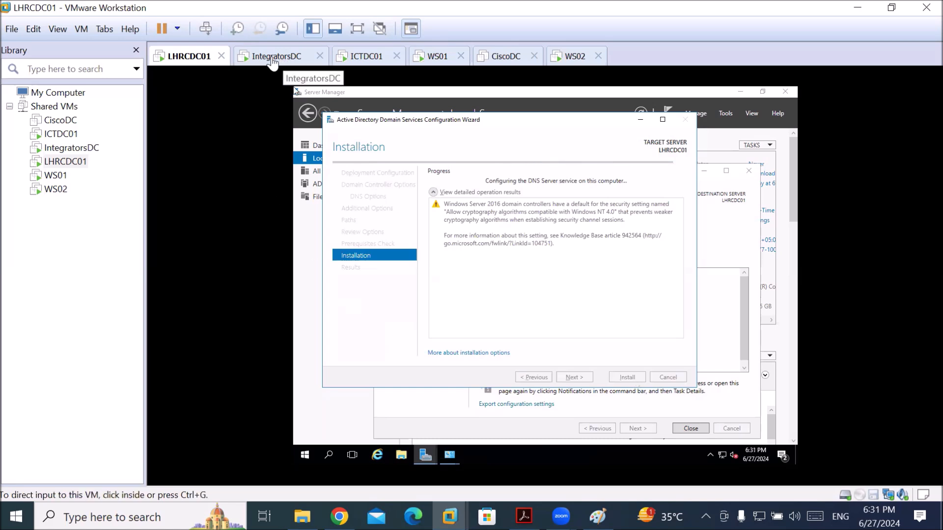
# Dismiss IntegratorsDC's sign-out notice so it restarts as a domain controller
pyautogui.click(271, 59)
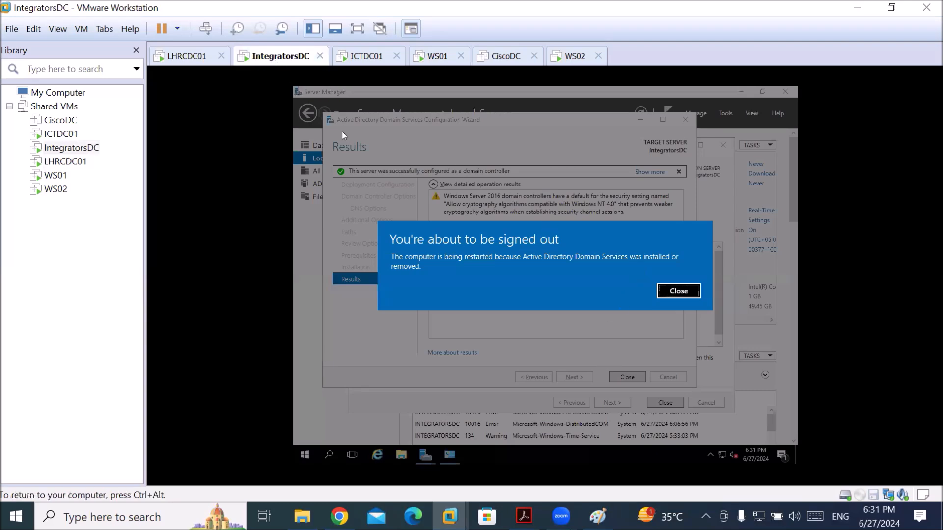
pyautogui.click(687, 291)
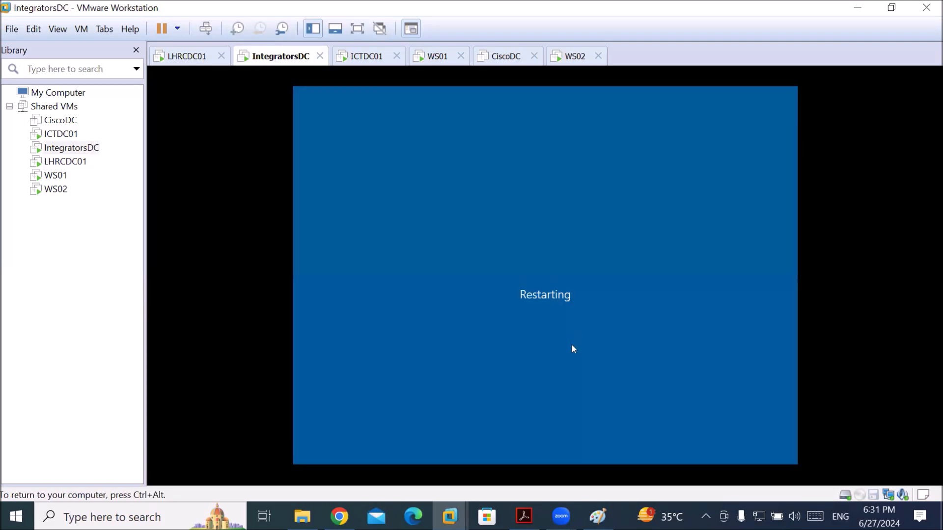
pyautogui.hotkey('ctrl', 'alt')
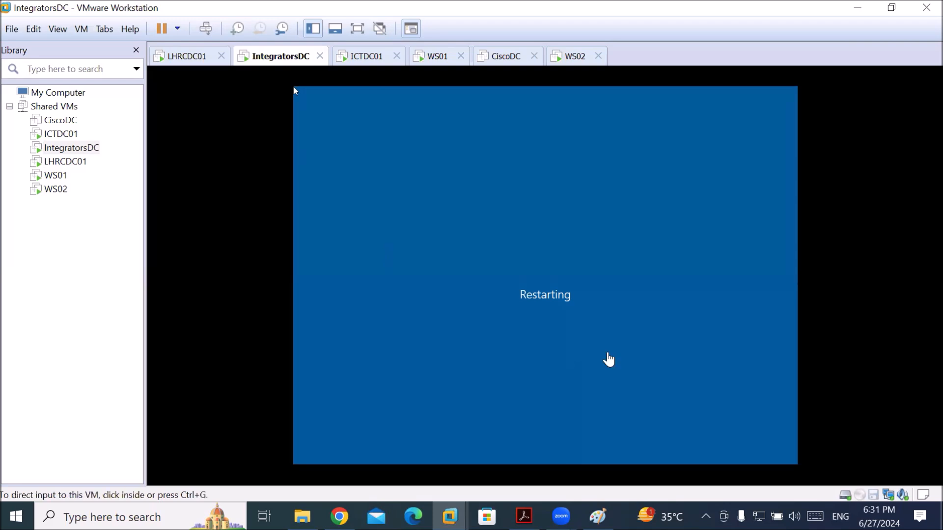
# Close LHRCDC01's sign-out notice and finished wizard, then switch to ICTDC01
pyautogui.click(183, 61)
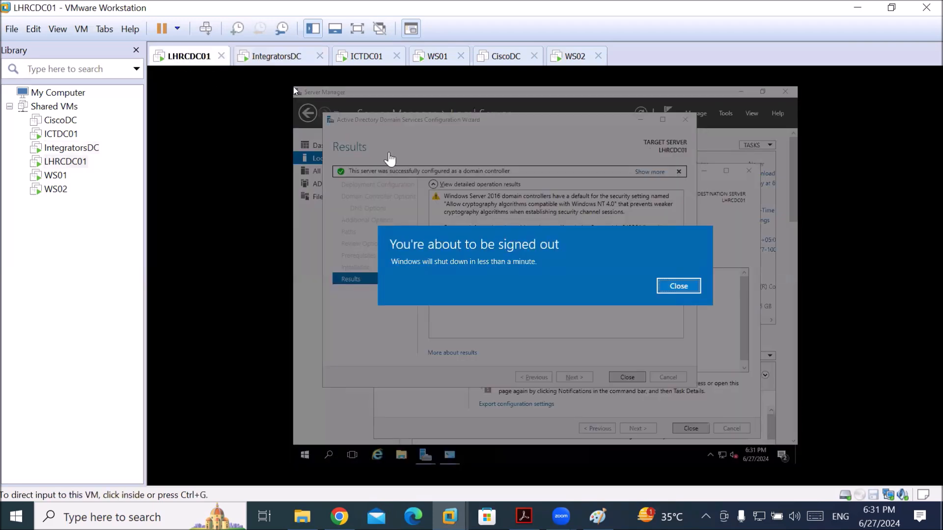
pyautogui.click(735, 333)
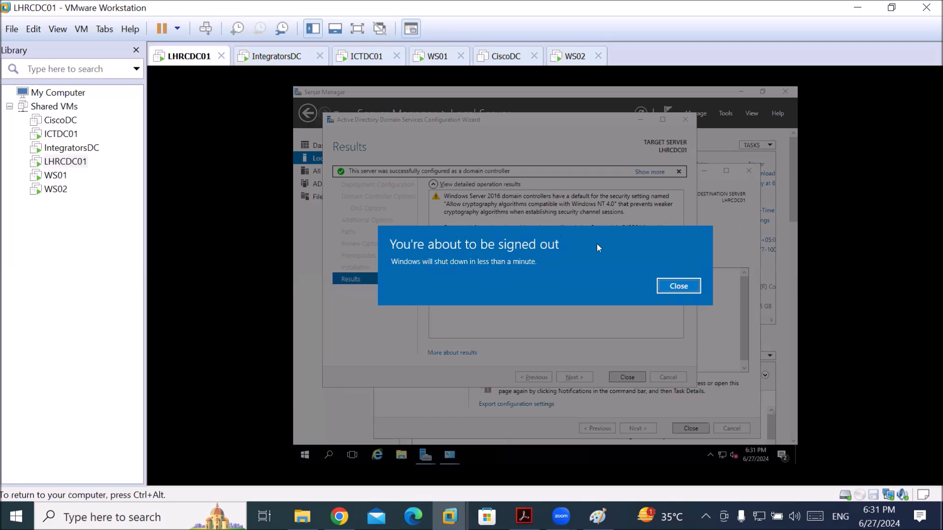
pyautogui.click(678, 286)
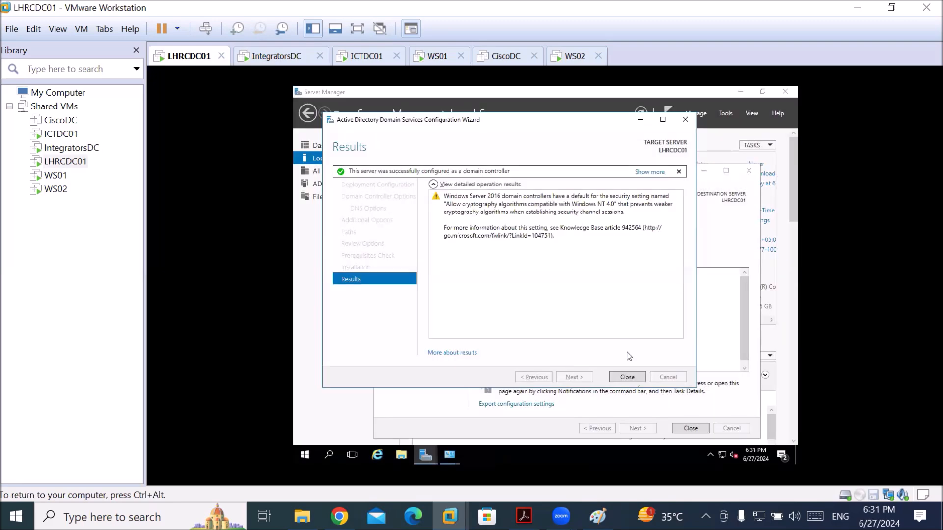
pyautogui.click(627, 378)
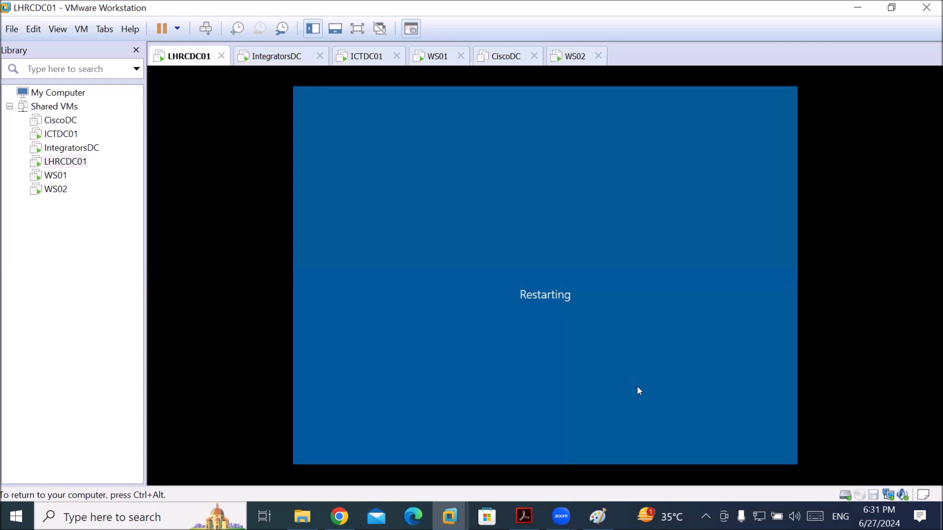
pyautogui.hotkey('ctrl', 'alt')
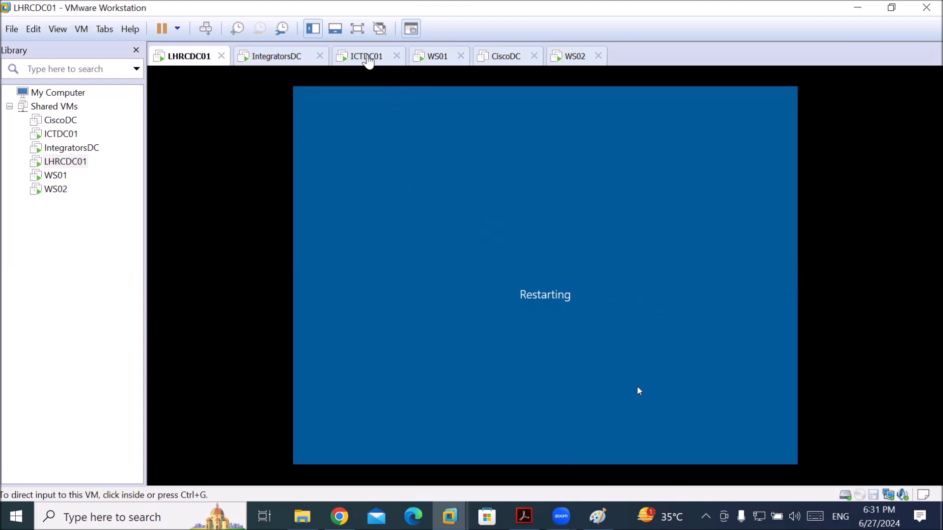
pyautogui.click(368, 58)
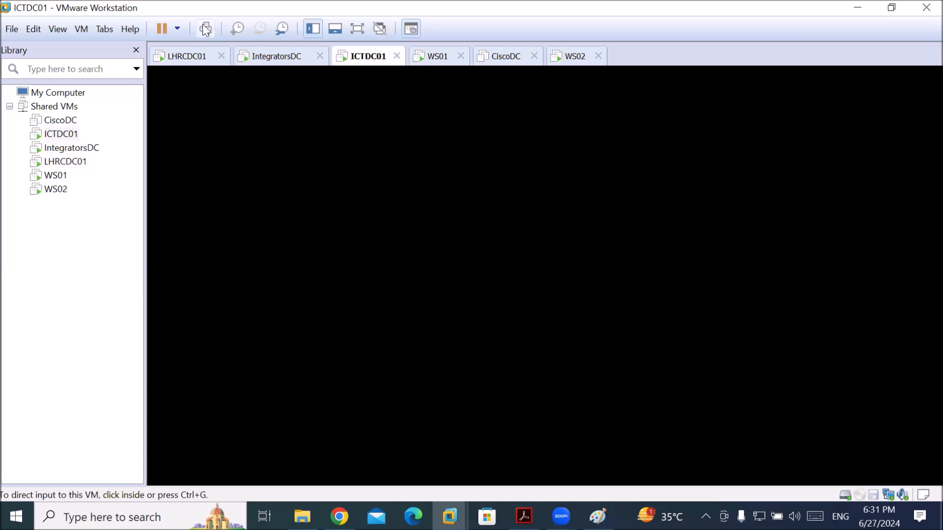
# Sign in to ICTDC01 with the administrator password
pyautogui.click(205, 29)
pyautogui.click(302, 134)
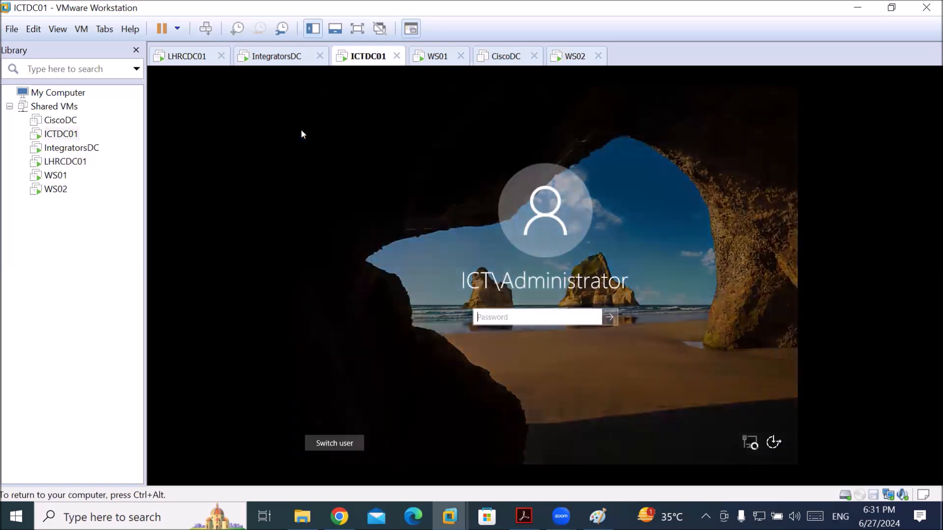
pyautogui.write('P')
pyautogui.press('Return')
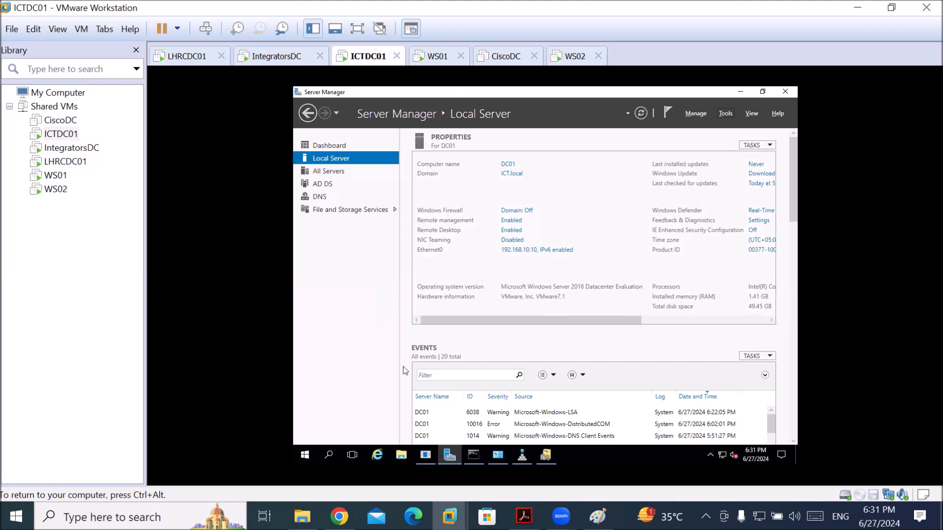
# Refresh the ICT.local DNS zone, select the new LHR entry, and bring up Domains and Trusts
pyautogui.click(522, 457)
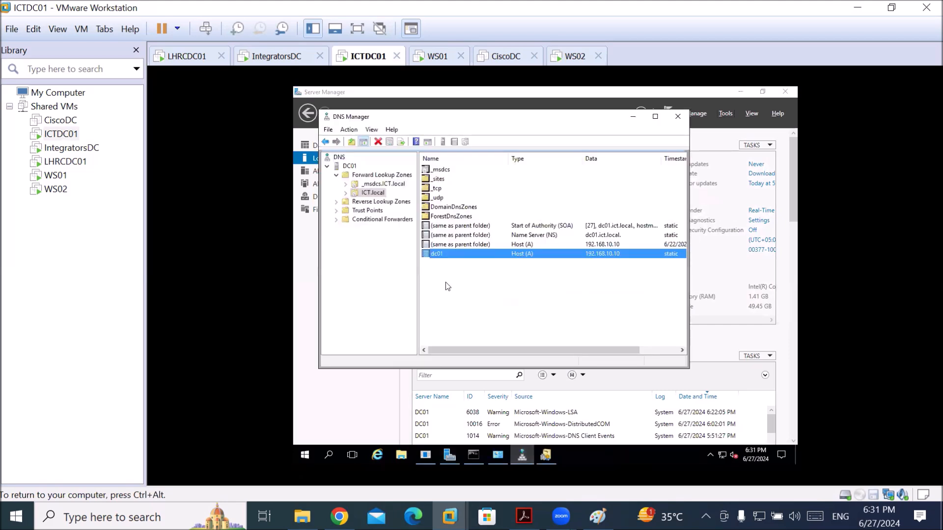
pyautogui.click(484, 299)
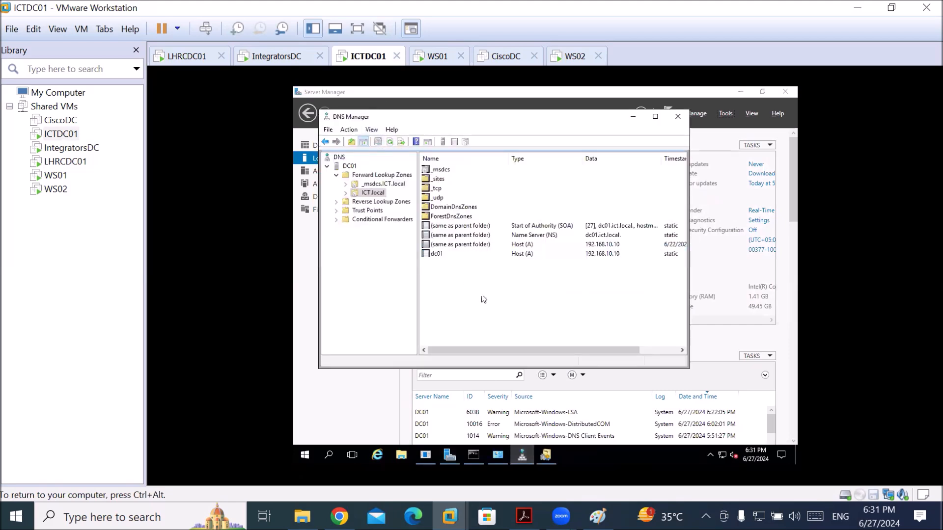
pyautogui.click(390, 143)
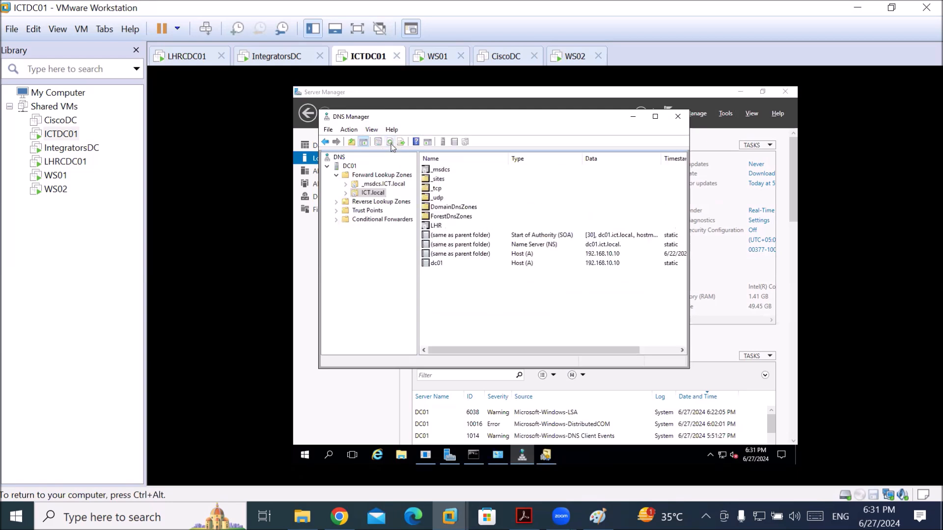
pyautogui.click(437, 227)
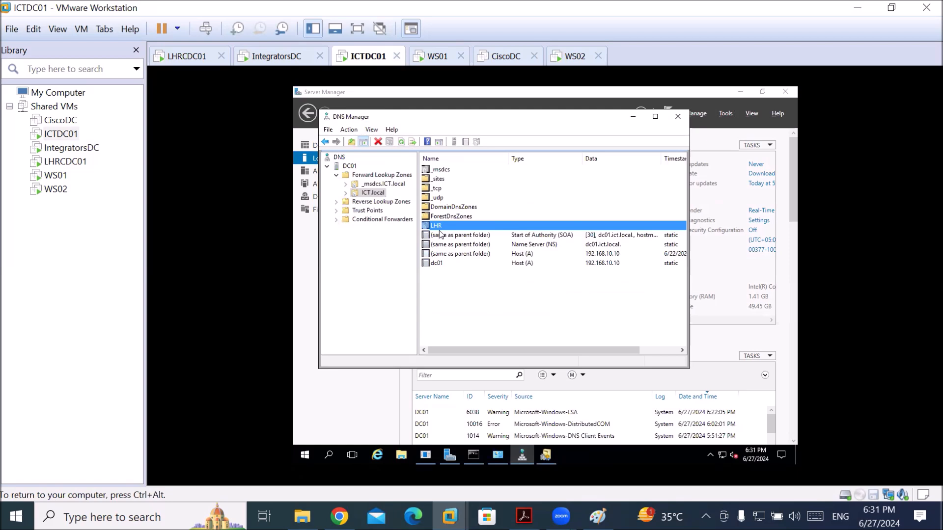
pyautogui.hotkey('ctrl', 'alt')
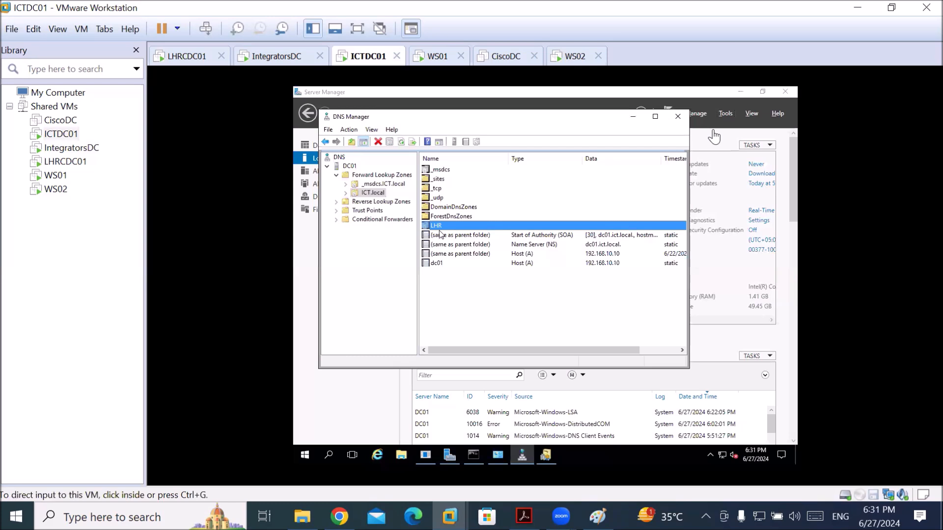
pyautogui.click(715, 137)
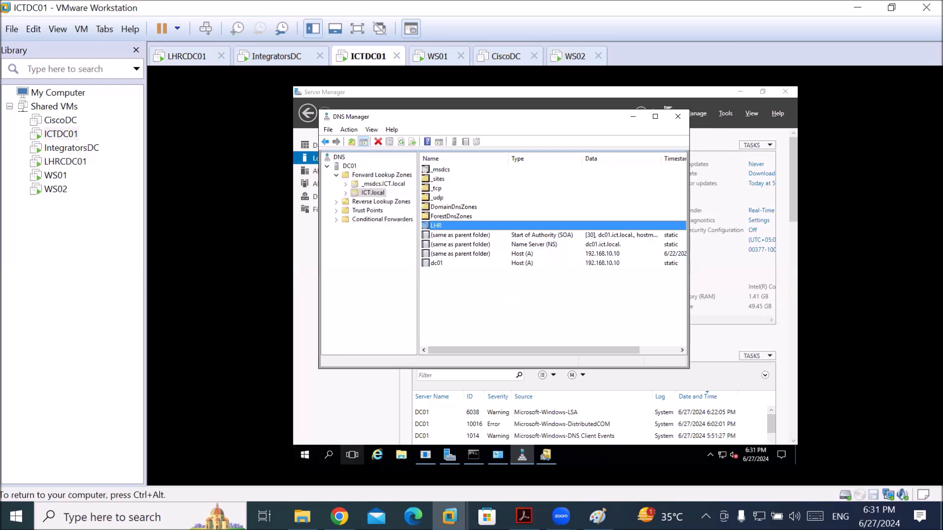
pyautogui.click(546, 455)
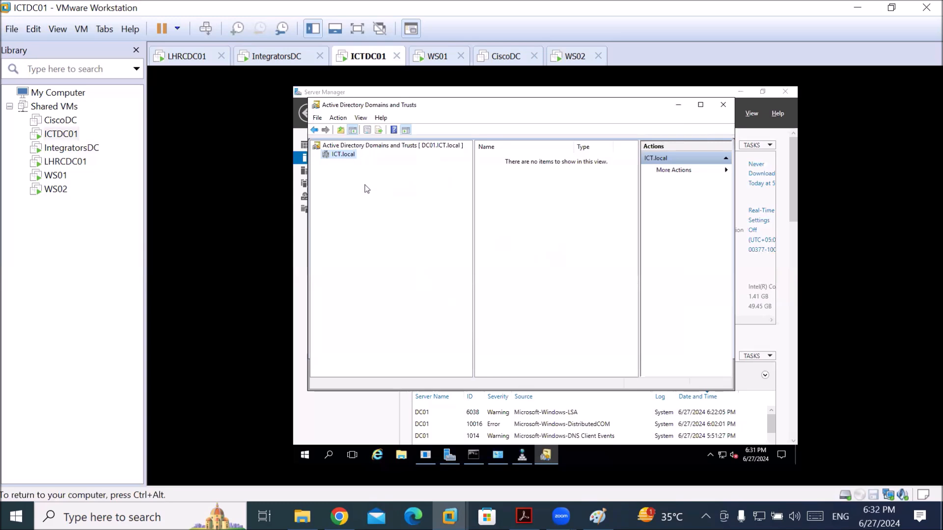
# Refresh the Active Directory Domains and Trusts tree so integrator.local appears
pyautogui.rightClick(349, 155)
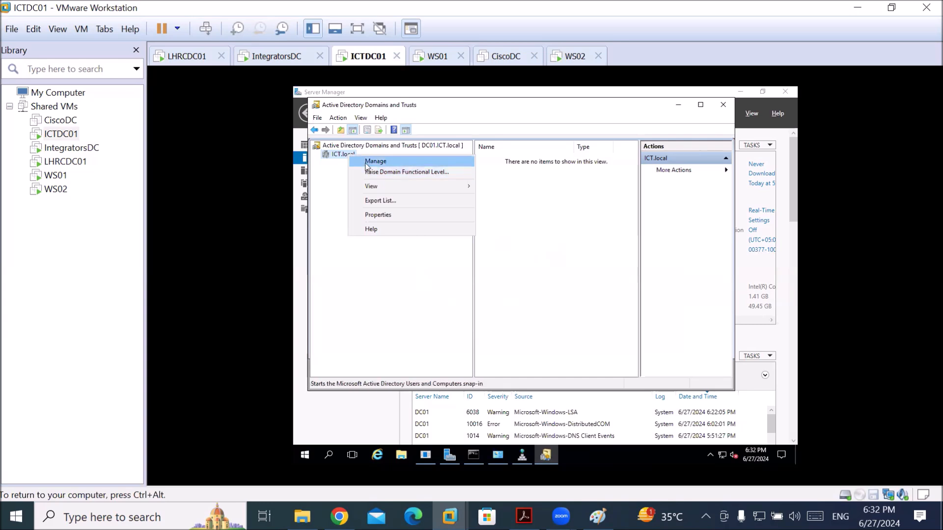
pyautogui.click(338, 148)
pyautogui.rightClick(339, 150)
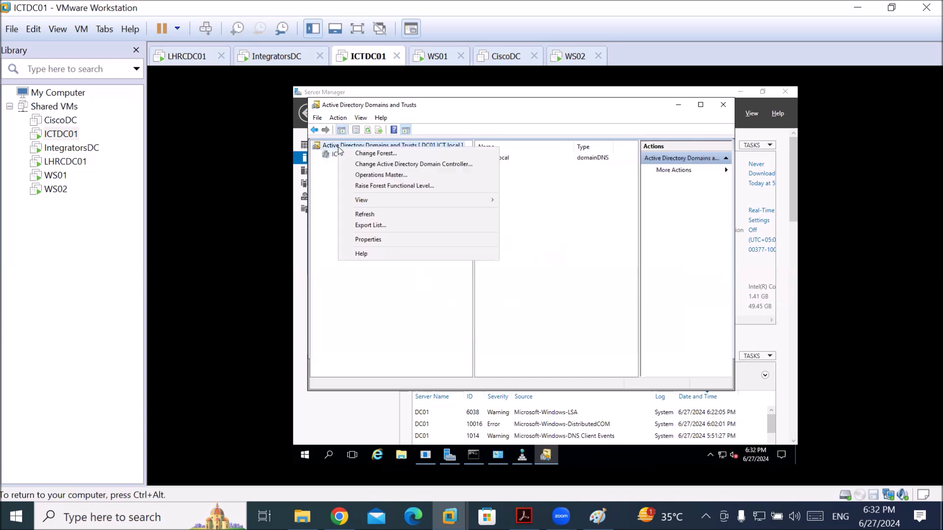
pyautogui.click(365, 214)
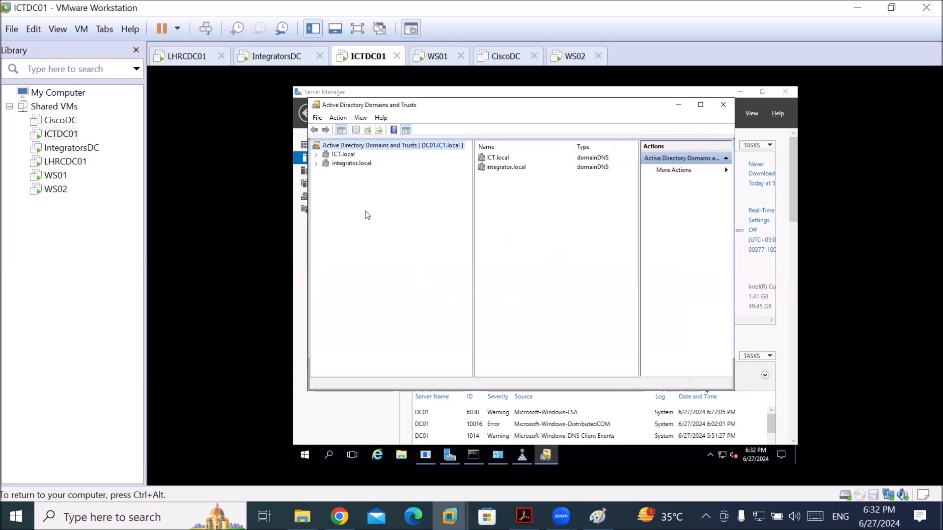
# Expand ICT.local and inspect integrator.local and the LHR.ICT.local child domain
pyautogui.click(317, 154)
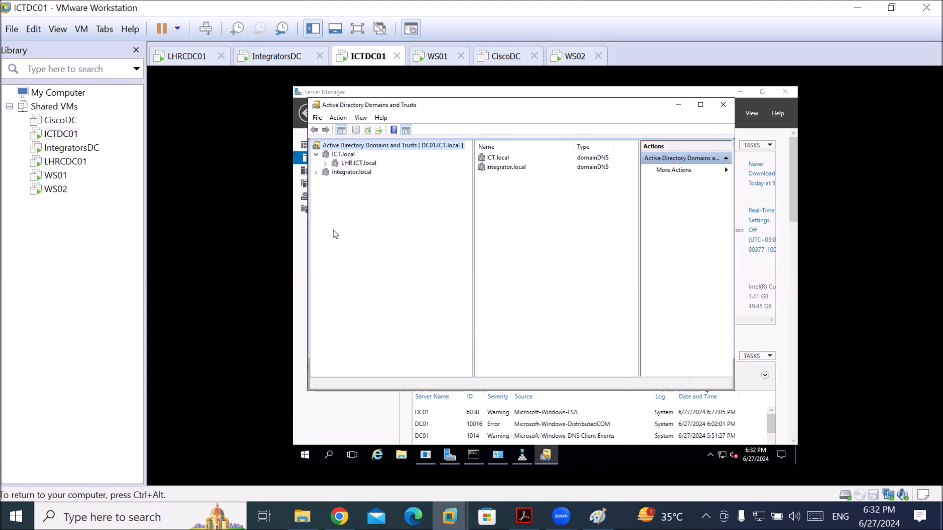
pyautogui.click(344, 173)
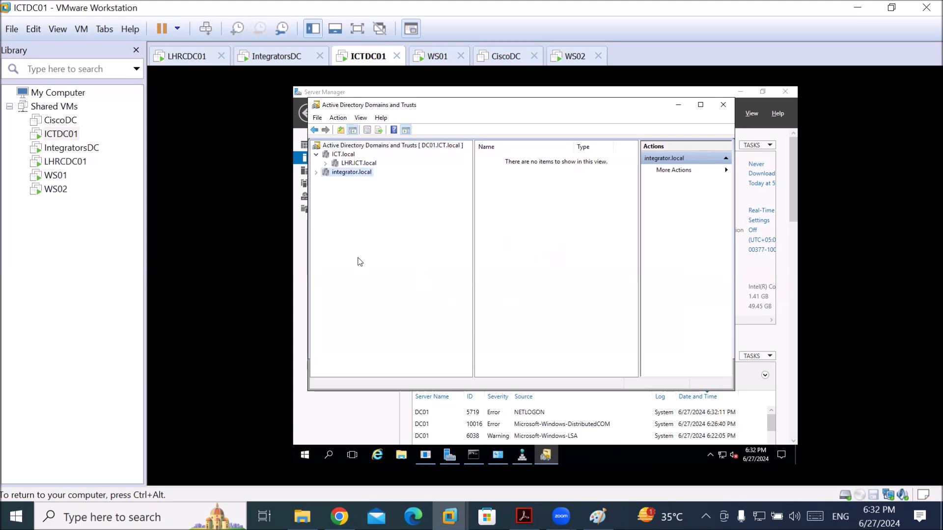
pyautogui.click(347, 156)
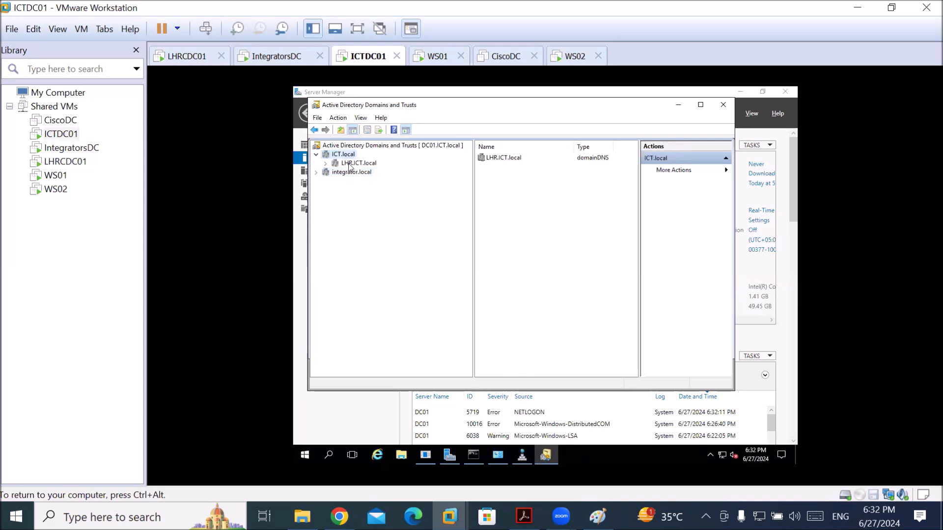
pyautogui.click(350, 164)
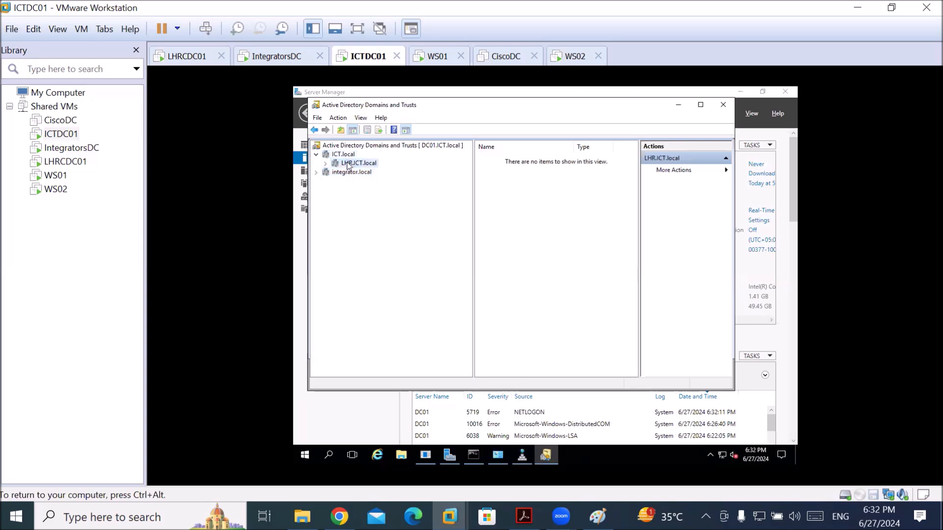
pyautogui.click(347, 157)
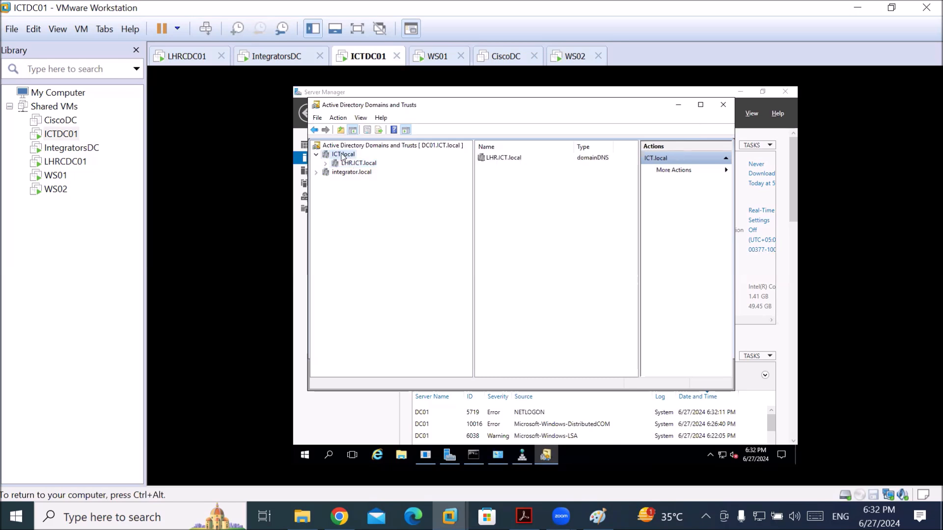
pyautogui.rightClick(347, 159)
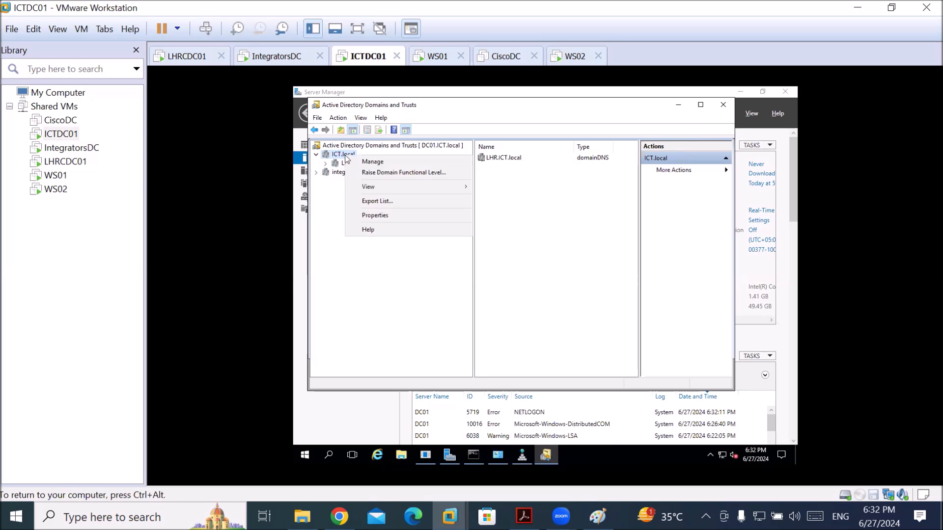
# View ICT.local's Trusts properties and select the integrator.local incoming trust
pyautogui.click(374, 215)
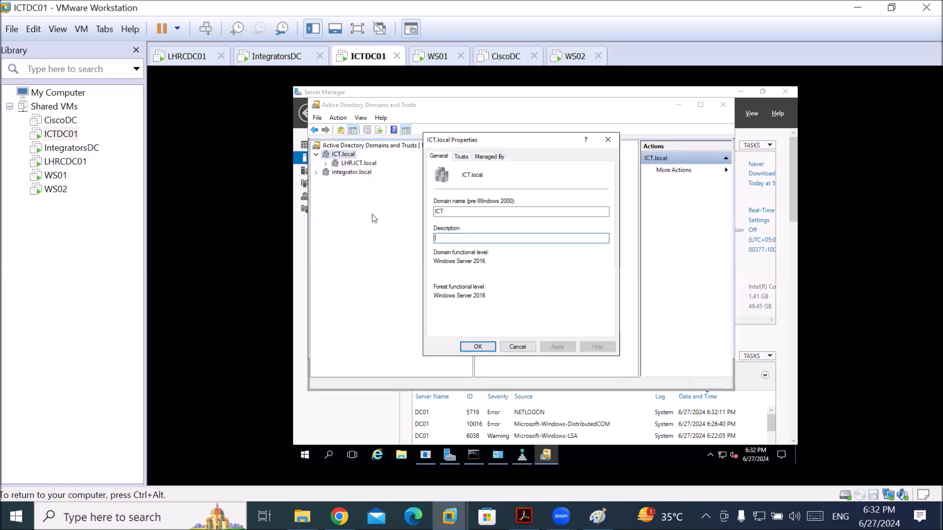
pyautogui.click(460, 158)
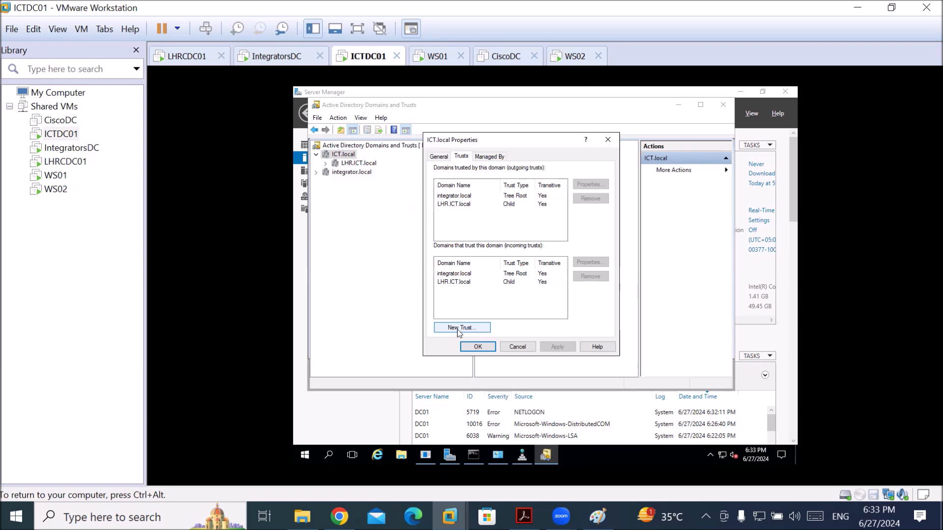
pyautogui.click(515, 275)
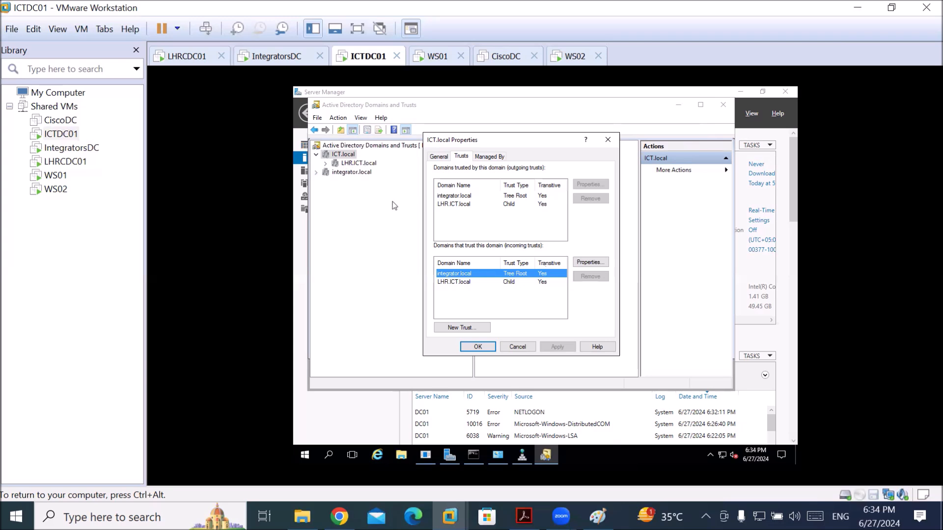
# Review the integrator.local domain properties, checking its Trusts tab, and close without changes
pyautogui.click(347, 173)
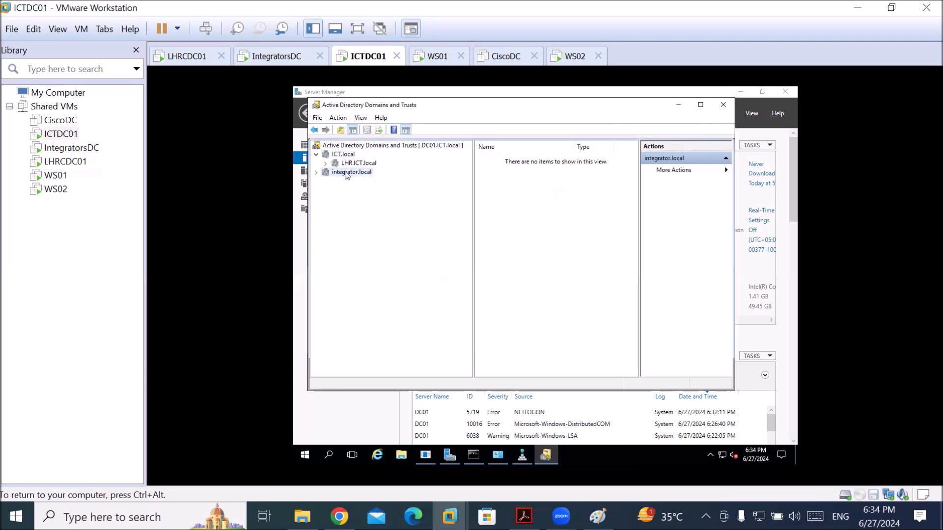
pyautogui.rightClick(347, 173)
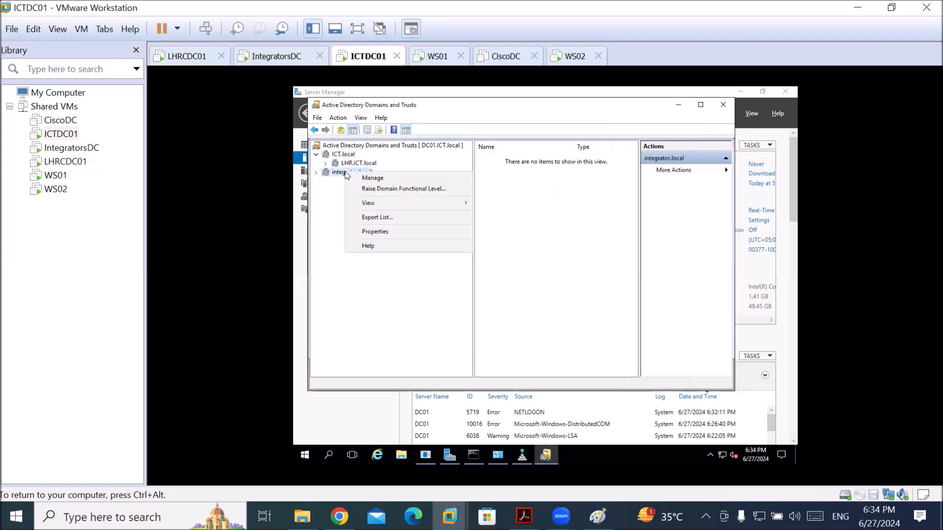
pyautogui.click(411, 232)
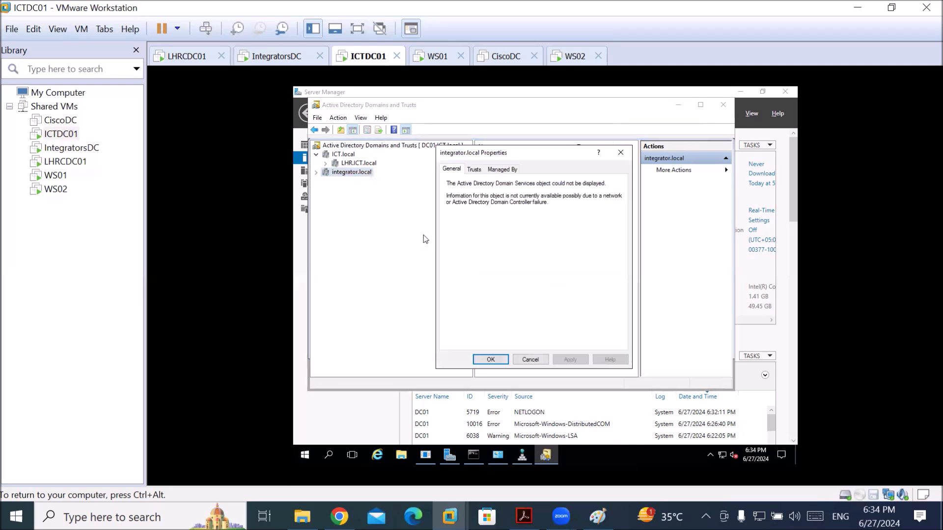
pyautogui.click(476, 171)
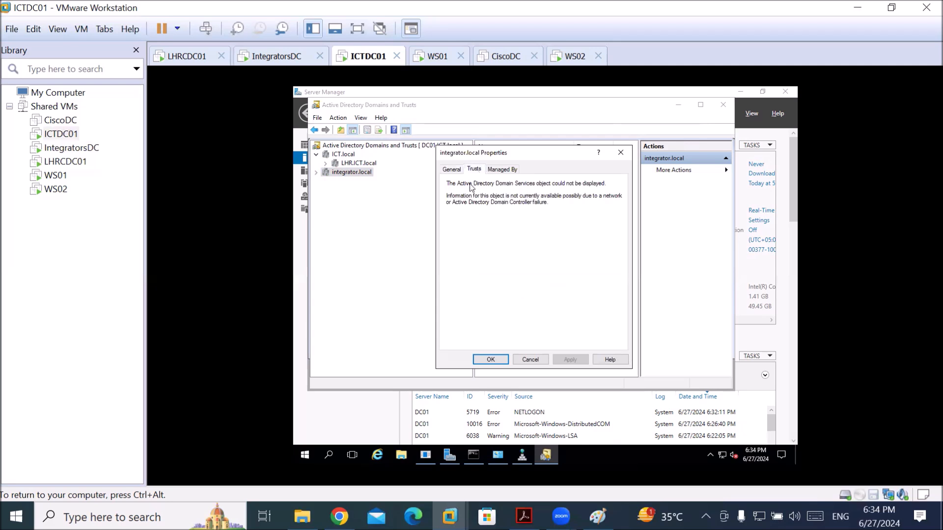
pyautogui.click(451, 170)
pyautogui.click(473, 170)
pyautogui.click(534, 360)
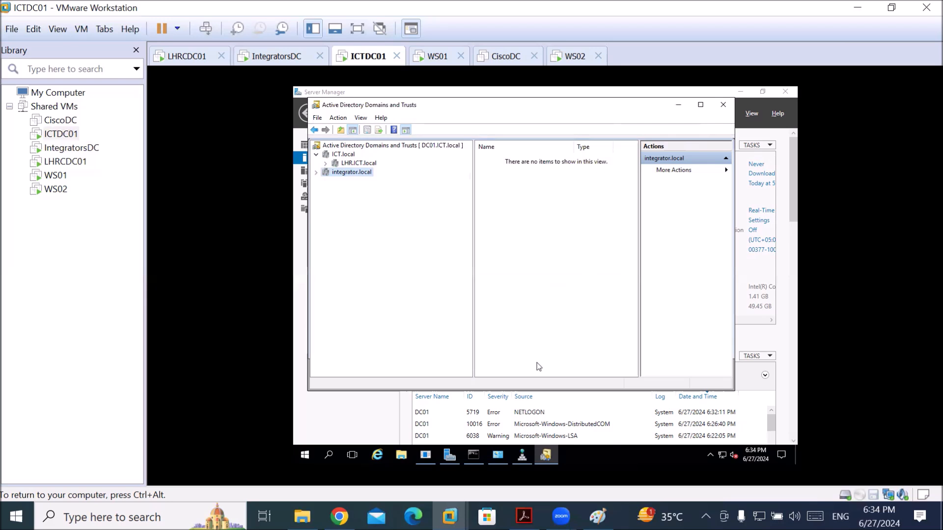
# Release the VM and look at the IntegratorsDC and LHRCDC01 virtual machines
pyautogui.hotkey('ctrl', 'alt')
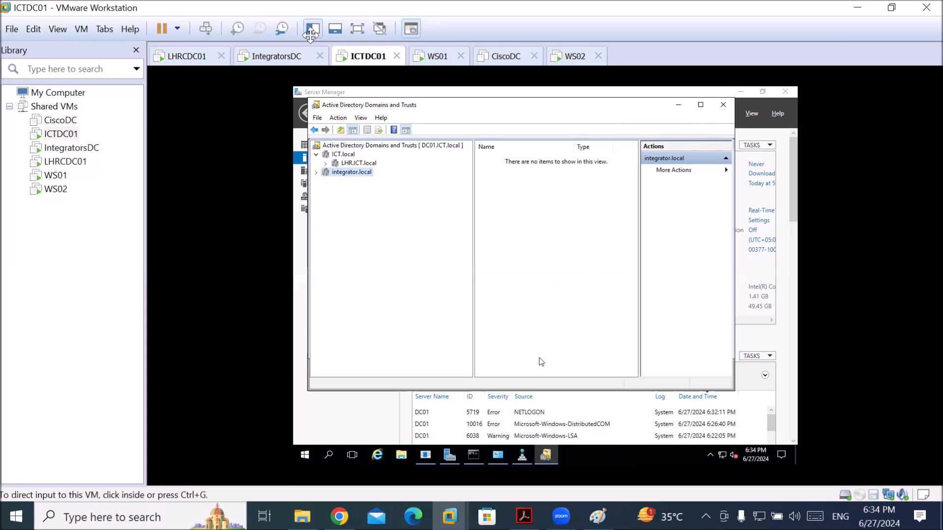
pyautogui.click(273, 57)
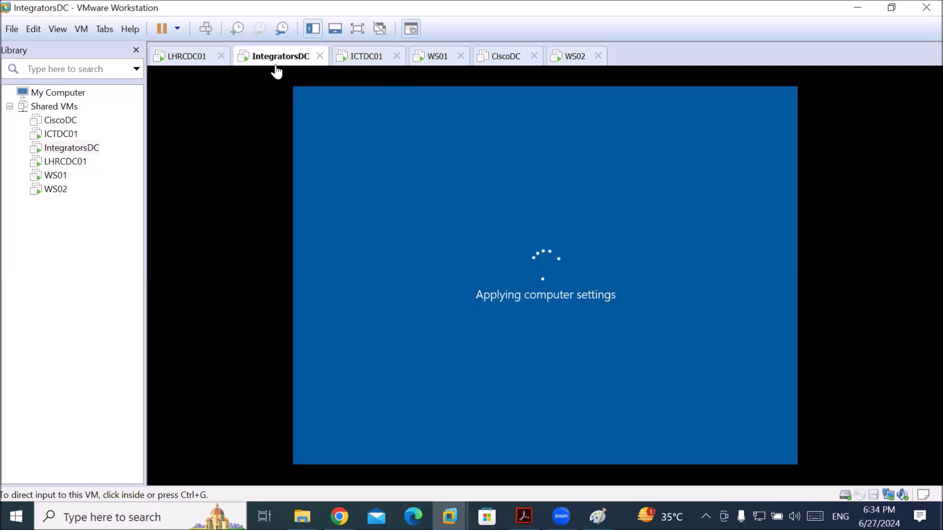
pyautogui.click(200, 57)
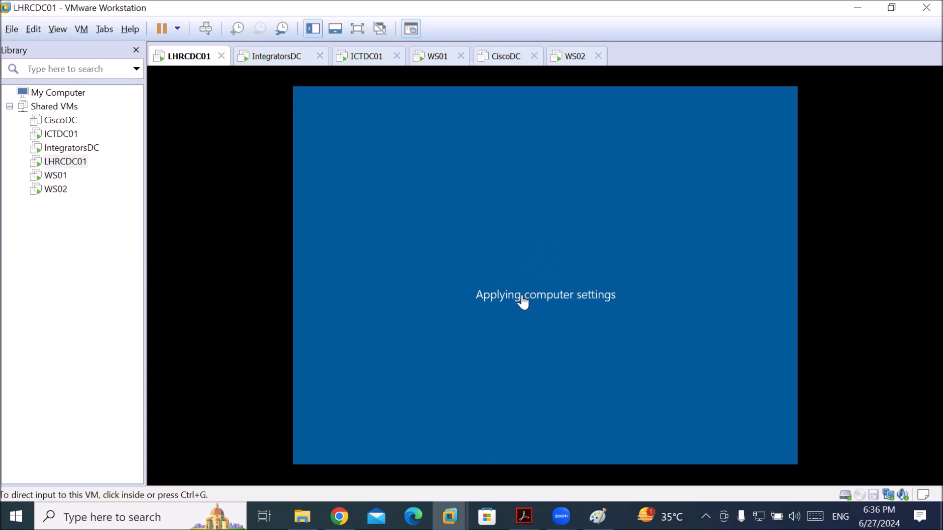
# Select WS02, send Ctrl+Alt+Del, and choose Other user on its sign-in screen
pyautogui.click(66, 192)
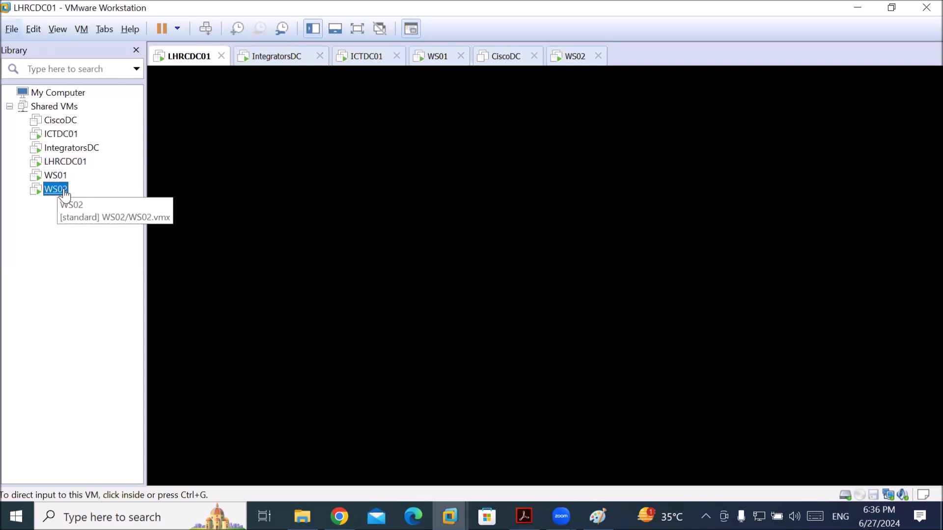
pyautogui.click(204, 31)
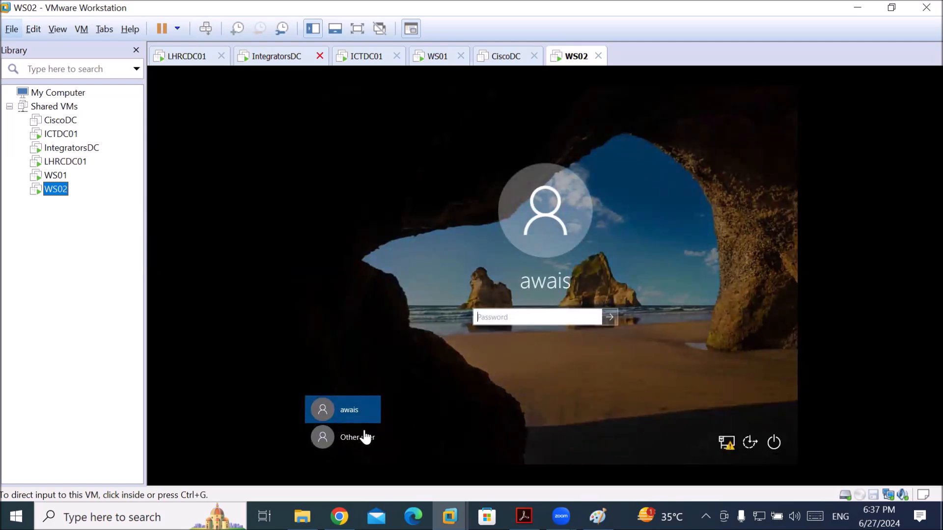
pyautogui.click(553, 278)
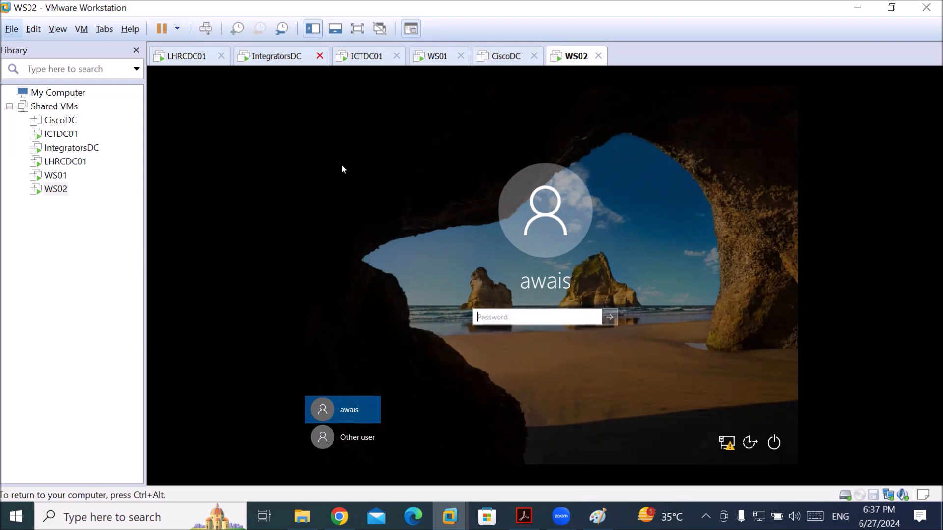
pyautogui.hotkey('ctrl', 'alt')
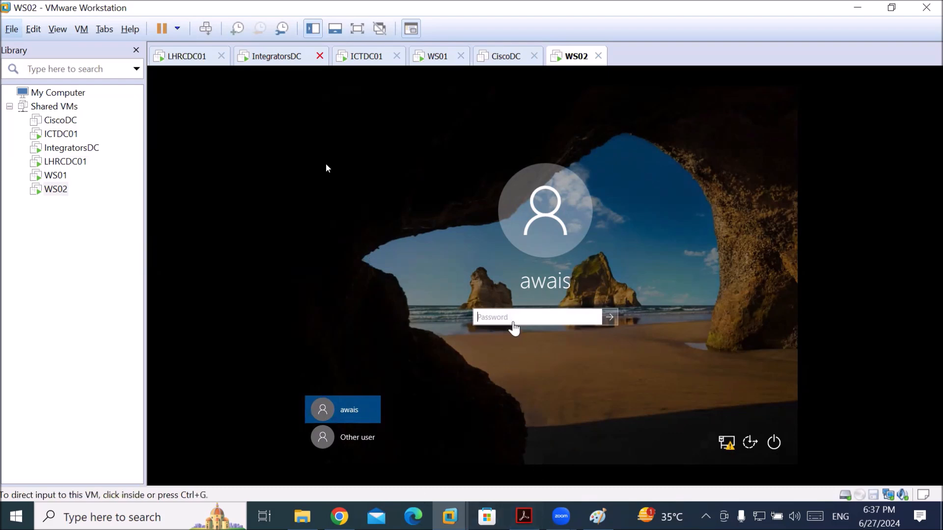
pyautogui.click(512, 325)
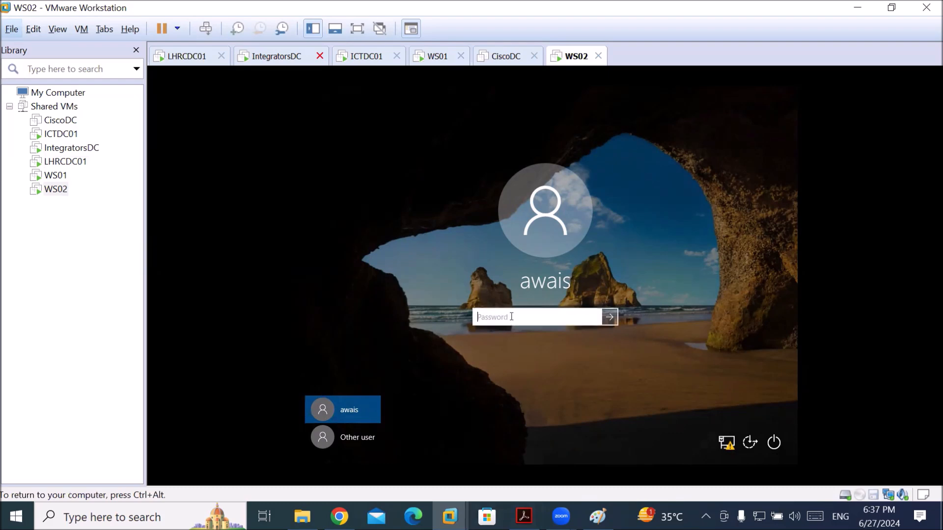
pyautogui.click(361, 436)
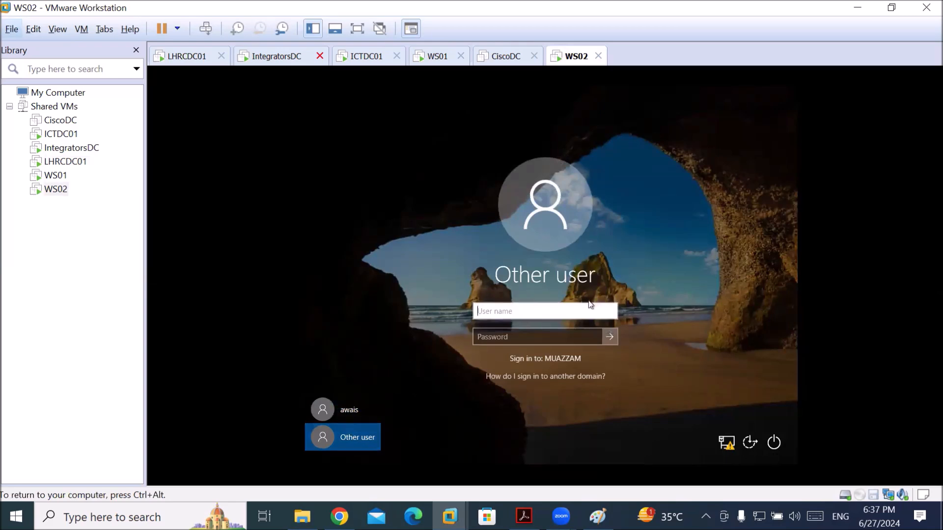
# Sign in to WS02 with the local administrator account and its password, then release input
pyautogui.write('.\\admini')
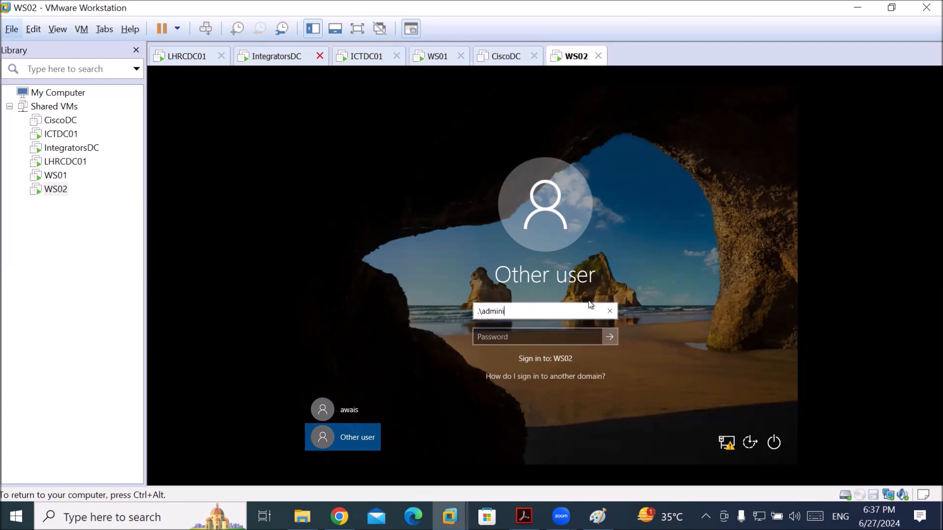
pyautogui.press('BackSpace')
pyautogui.press('Tab')
pyautogui.write('•••••••')
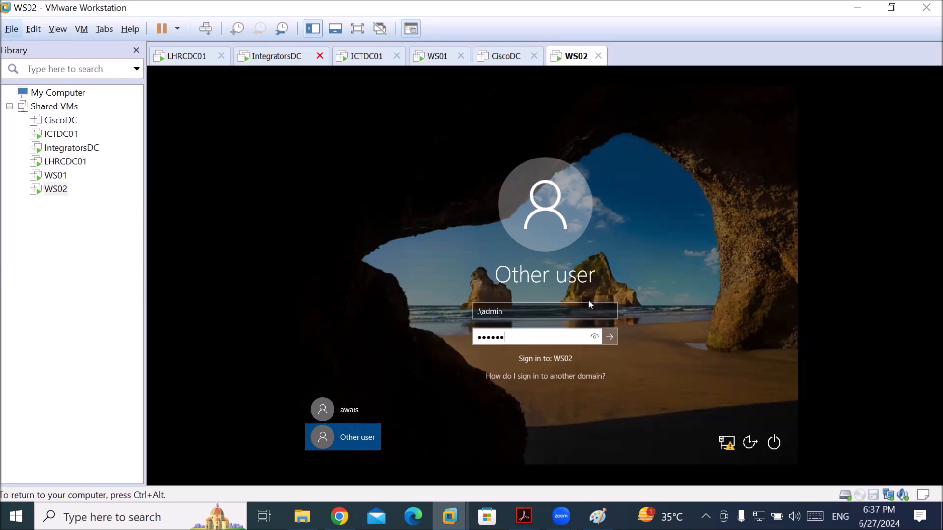
pyautogui.press('Return')
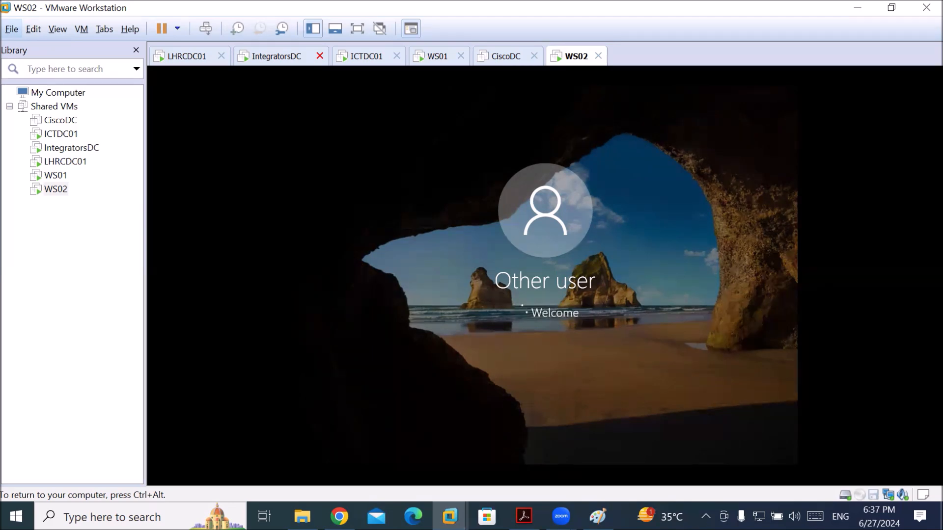
pyautogui.hotkey('ctrl', 'alt')
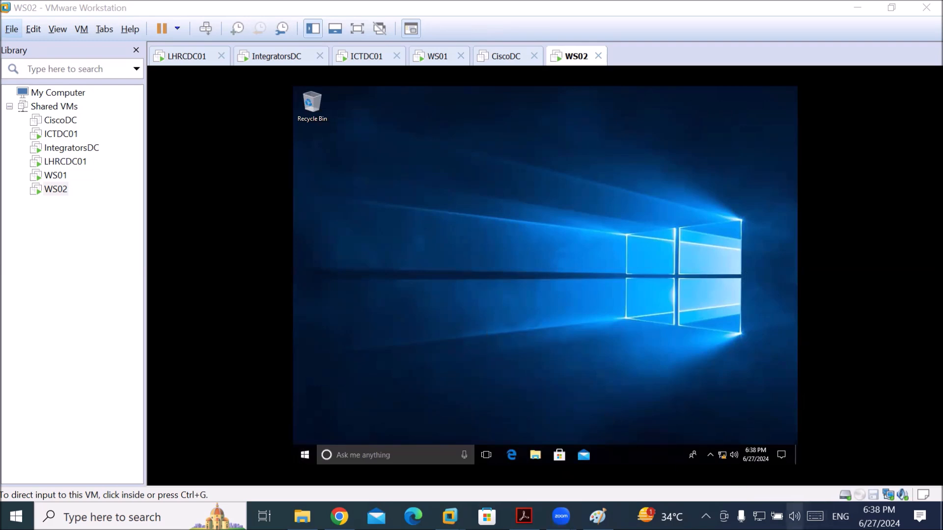
# Raise the host computer's volume to 100 from the taskbar speaker flyout
pyautogui.click(794, 516)
pyautogui.scroll(5, 795, 516)
pyautogui.scroll(5, 795, 516)
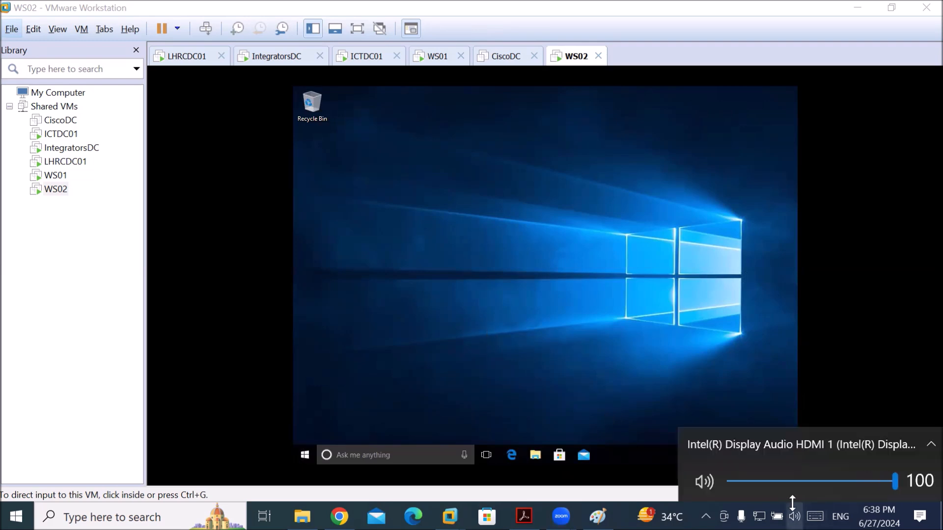
pyautogui.click(671, 82)
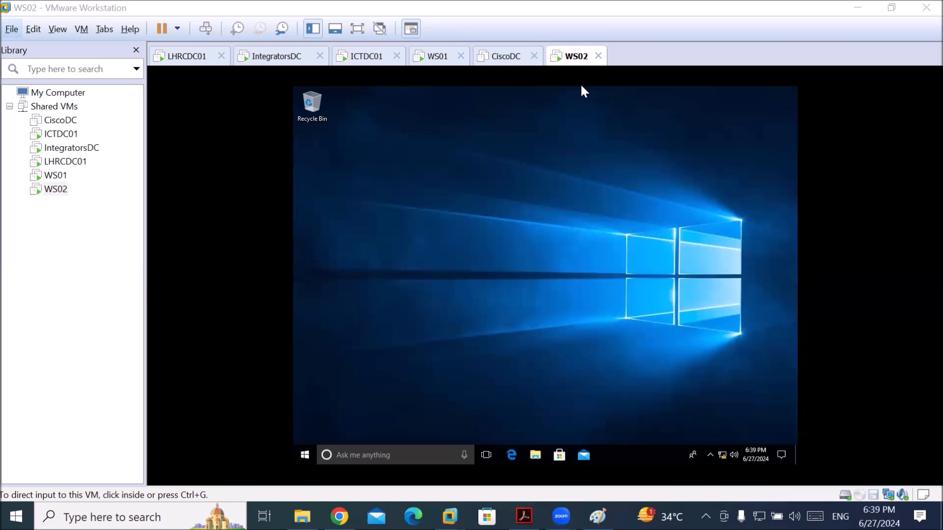
# Check the host volume flyout again, then bring up the host's Windows search panel
pyautogui.click(794, 517)
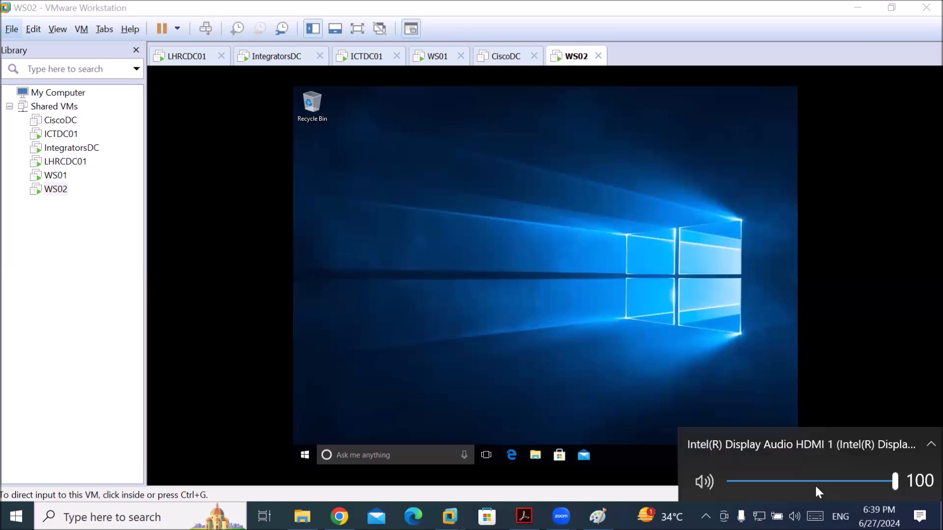
pyautogui.click(680, 231)
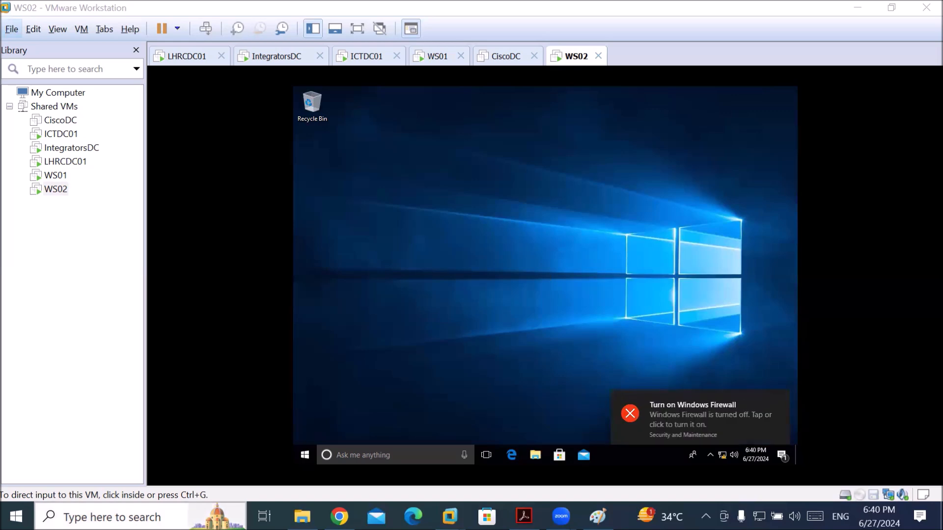
pyautogui.click(98, 518)
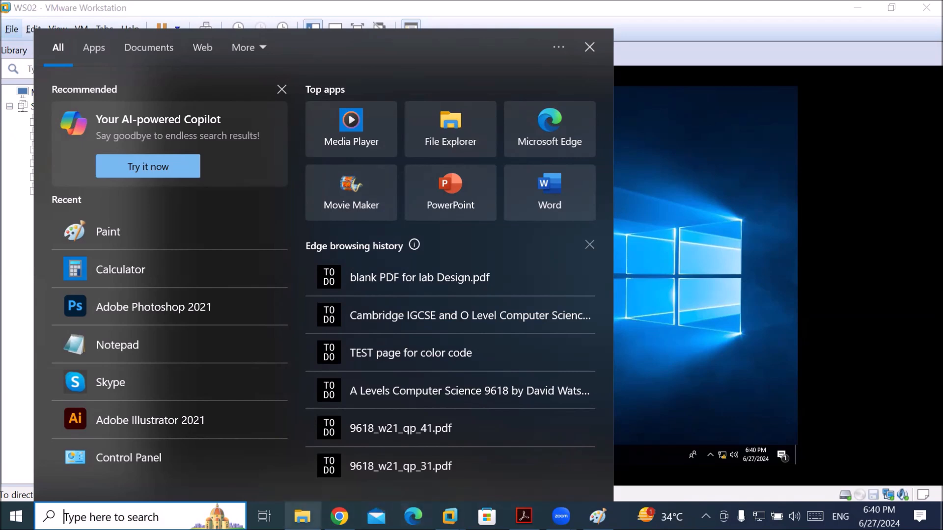
# In Chrome, search 'what is my public ip', view the result, then close that tab
pyautogui.click(339, 517)
pyautogui.click(274, 44)
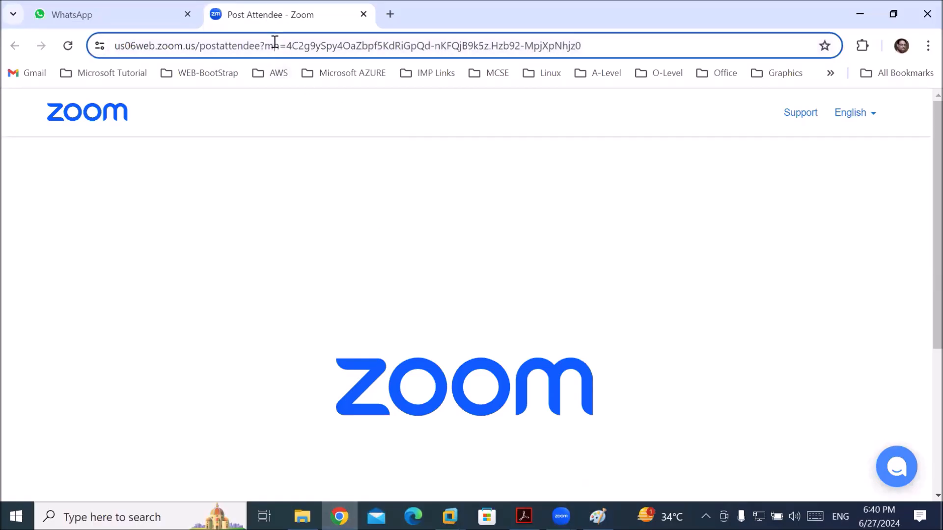
pyautogui.write('what')
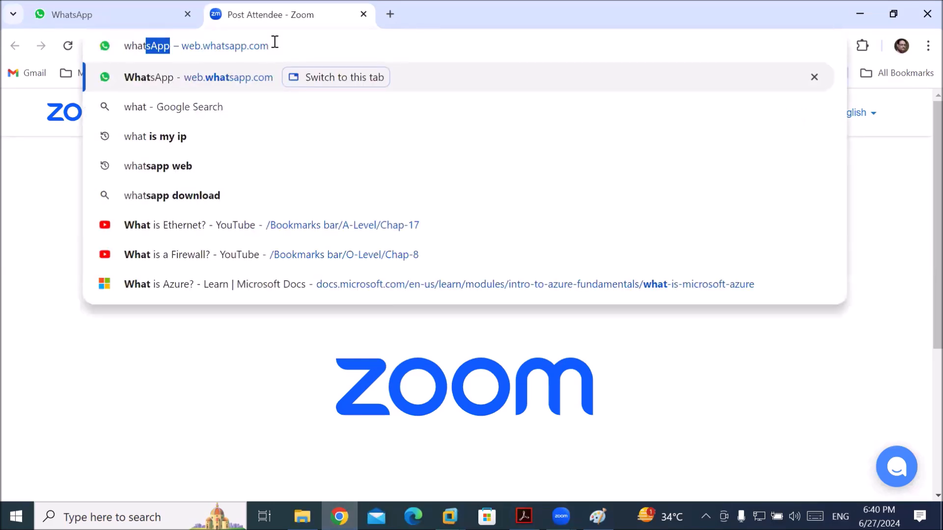
pyautogui.write(' is my')
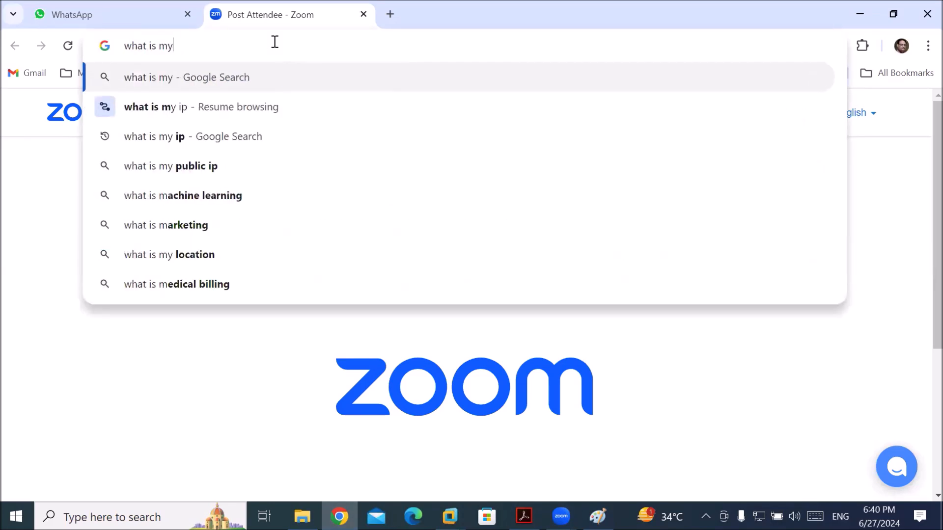
pyautogui.press('Down')
pyautogui.press('Down')
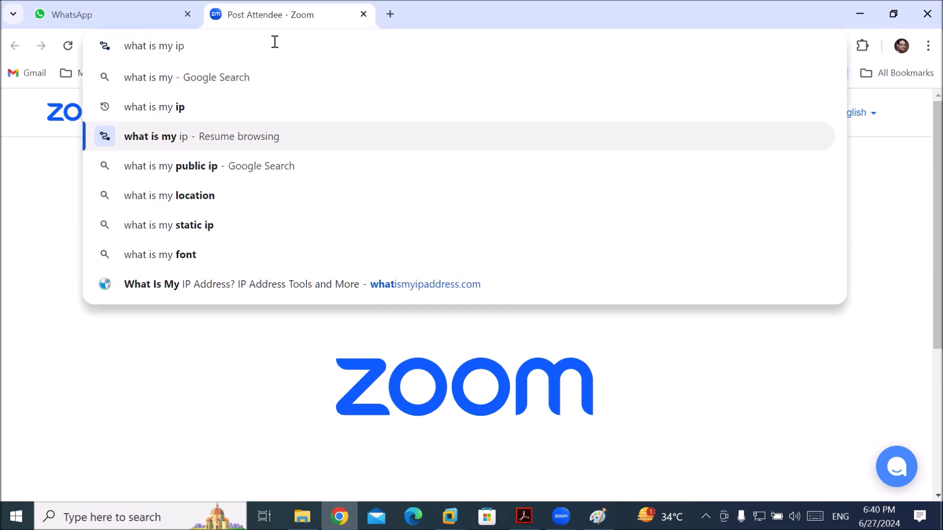
pyautogui.press('Down')
pyautogui.press('Return')
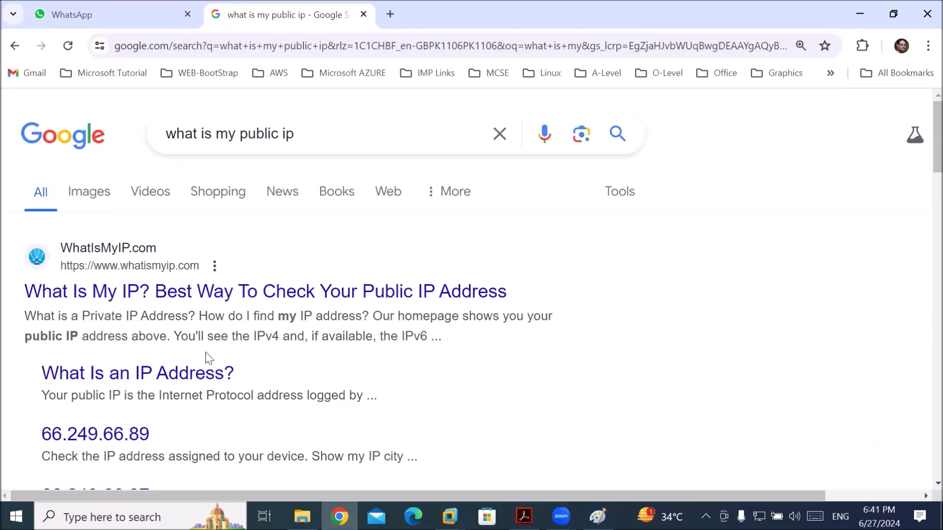
pyautogui.scroll(-3, 207, 357)
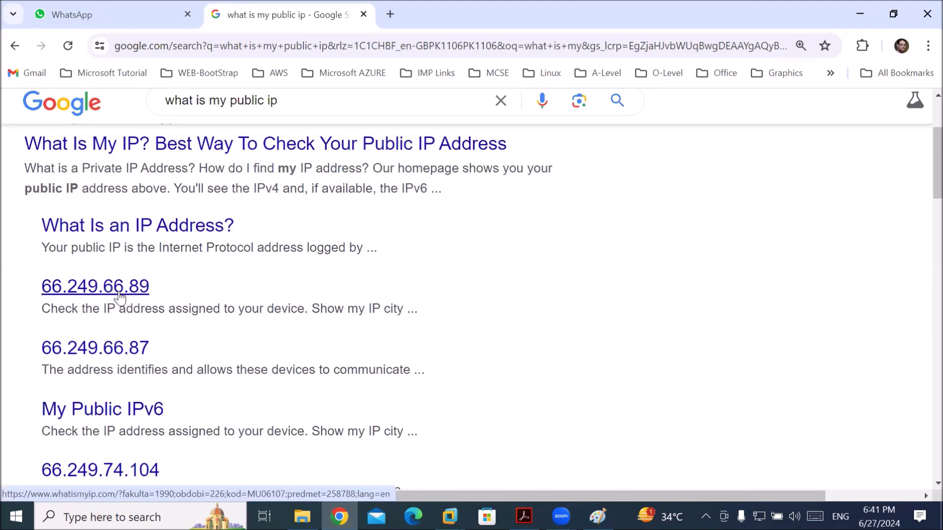
pyautogui.click(363, 14)
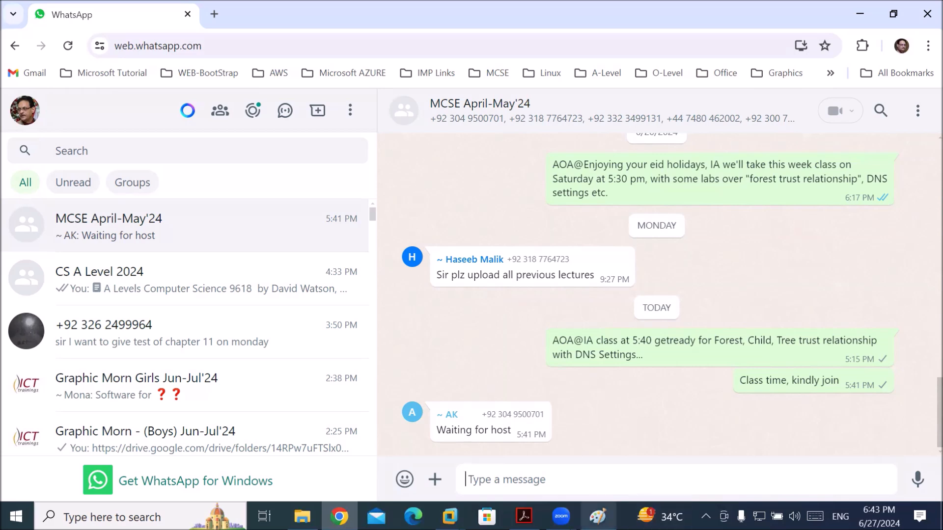
# View page 5 of the AD DS trusts lesson PDF, then return to the ICTDC01 virtual machine
pyautogui.moveTo(524, 517)
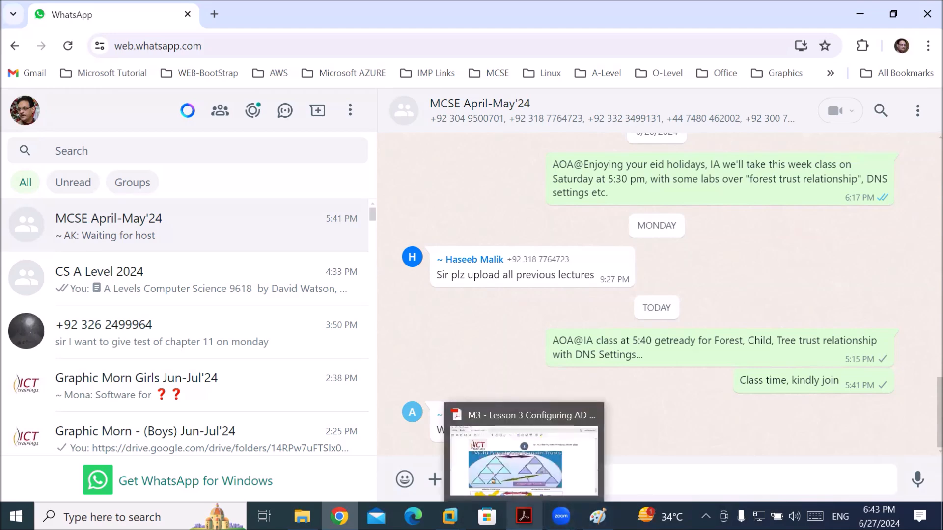
pyautogui.click(524, 516)
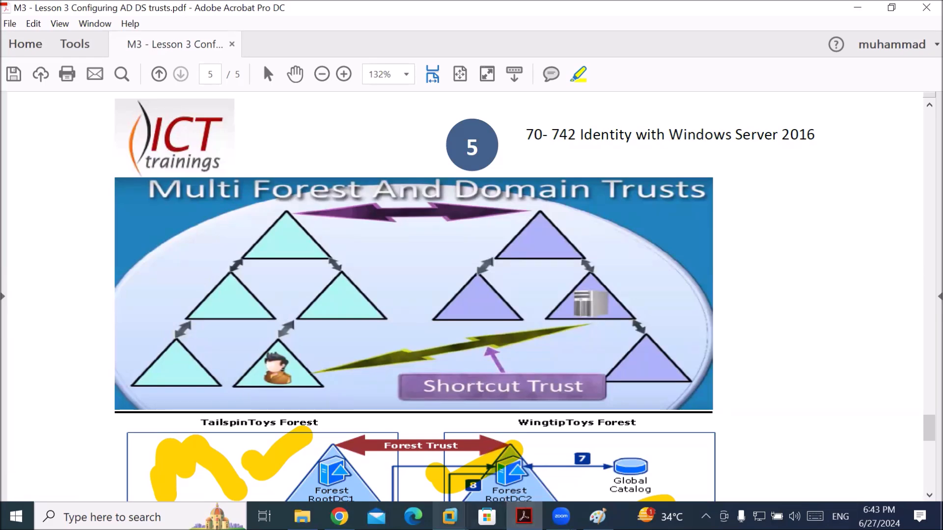
pyautogui.moveTo(450, 516)
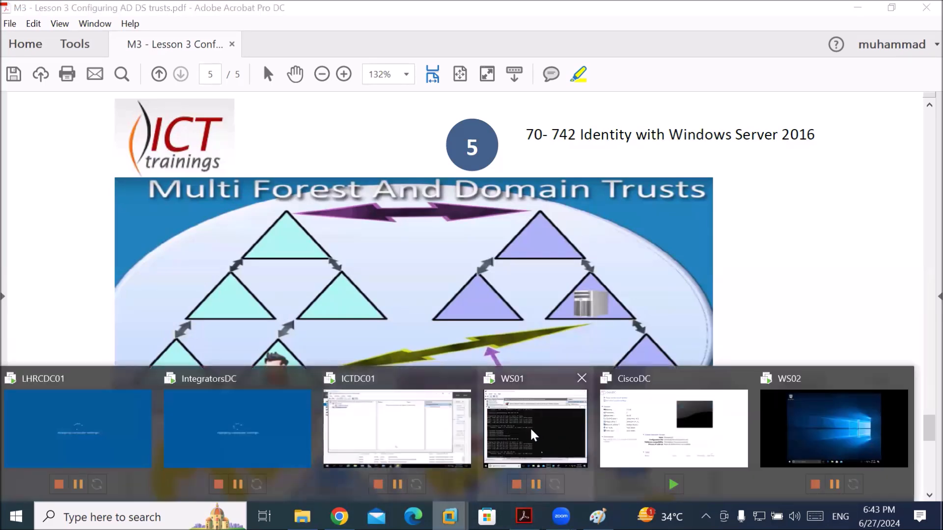
pyautogui.click(362, 433)
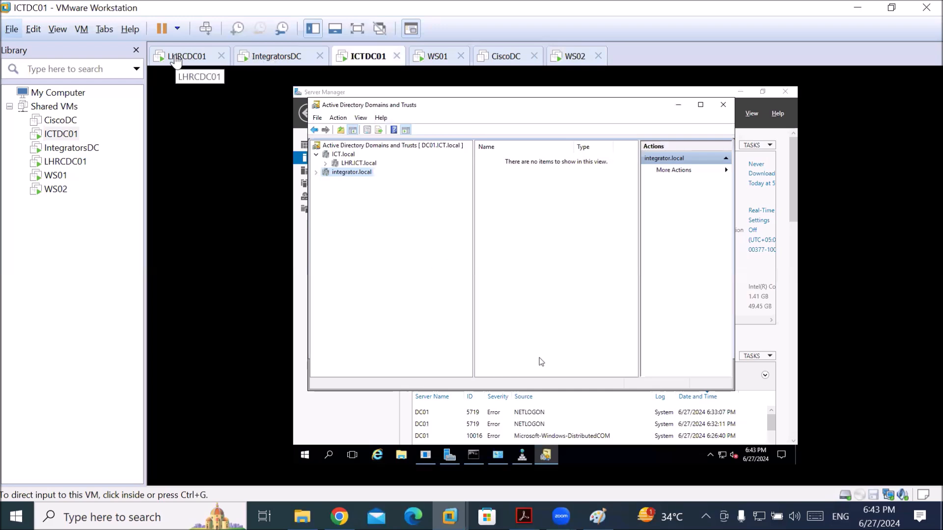
# Switch to the IntegratorsDC tab and sign in as INTEGRATOR\Administrator with its password
pyautogui.click(178, 58)
pyautogui.click(265, 58)
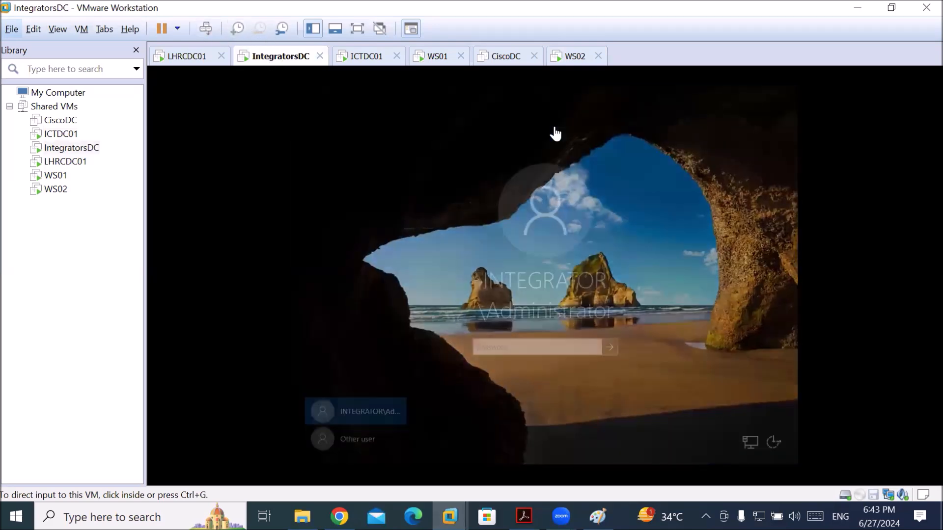
pyautogui.click(534, 351)
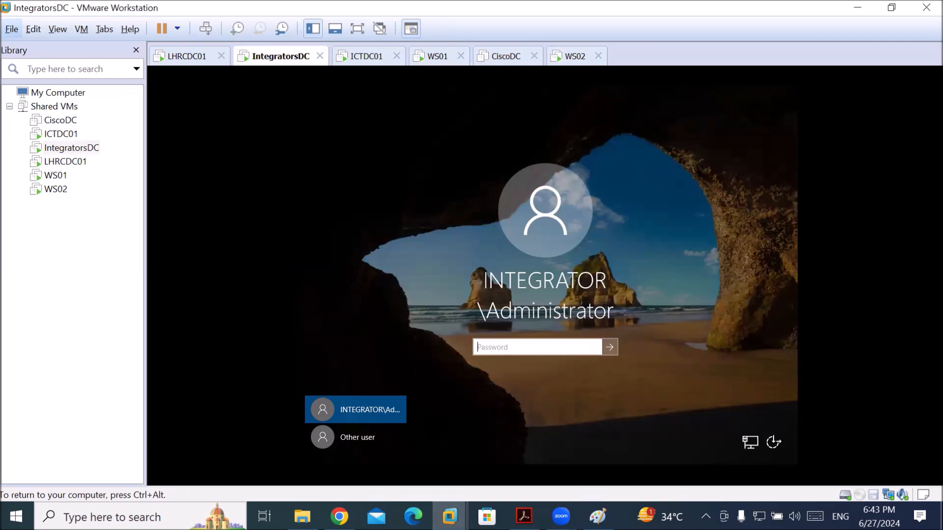
pyautogui.write('••••••')
pyautogui.press('Return')
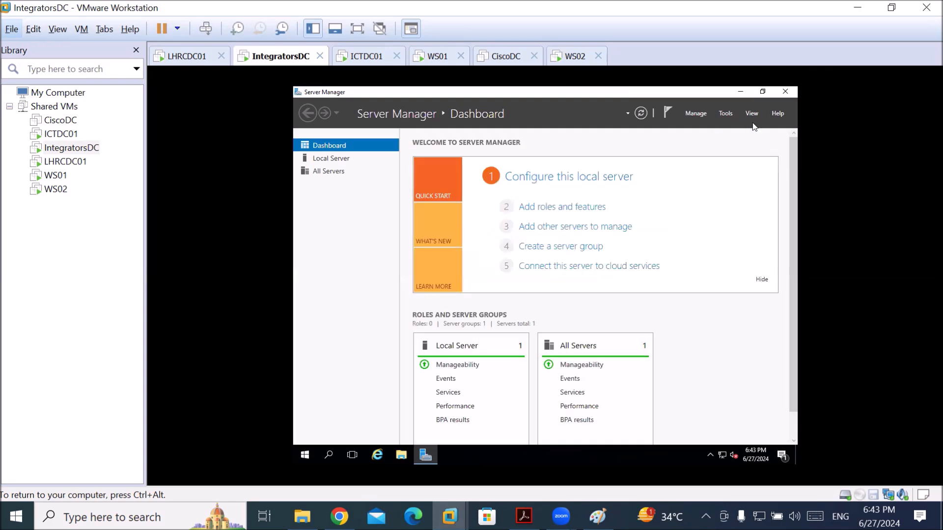
# Launch Active Directory Domains and Trusts from Server Manager's Tools menu on IntegratorsDC
pyautogui.click(726, 113)
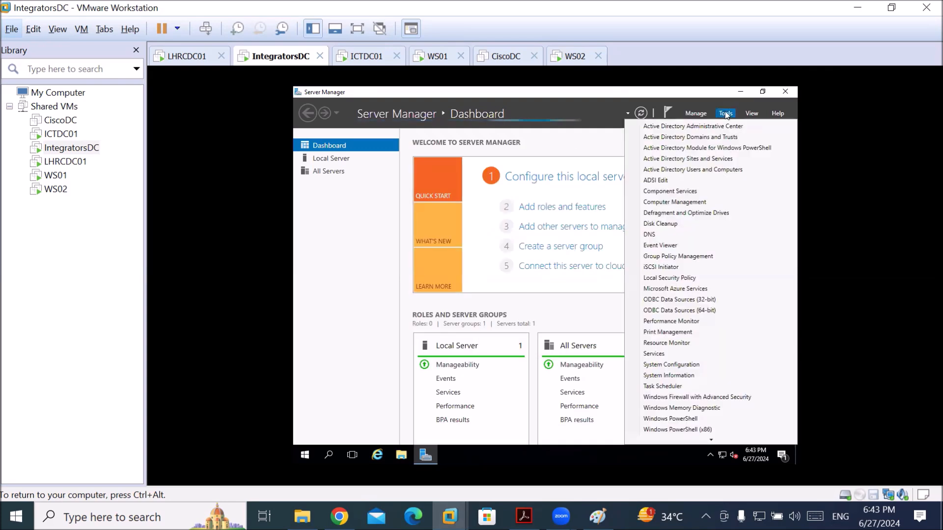
pyautogui.click(713, 139)
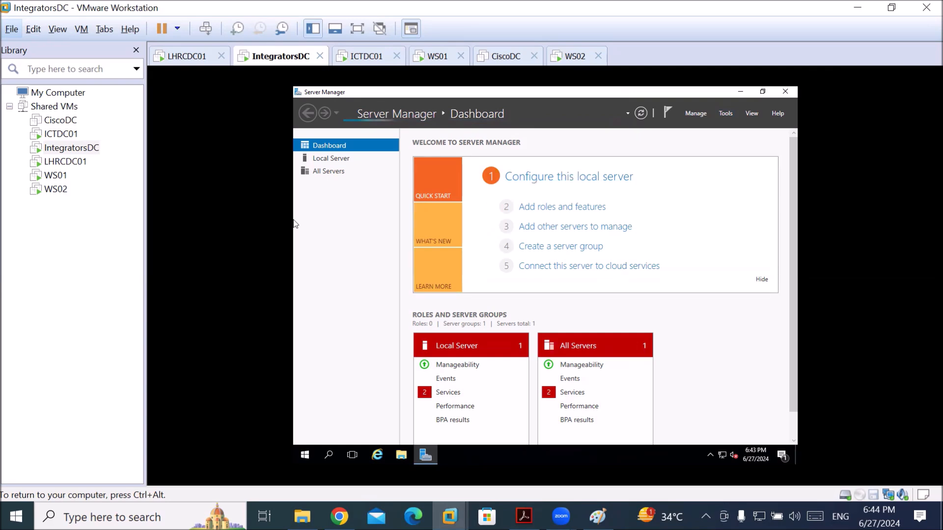
pyautogui.hotkey('ctrl', 'alt')
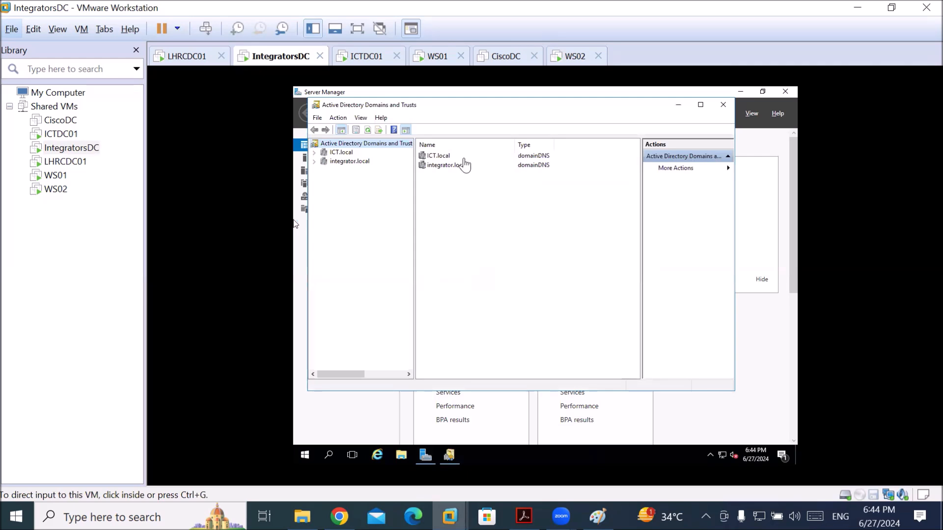
pyautogui.click(328, 188)
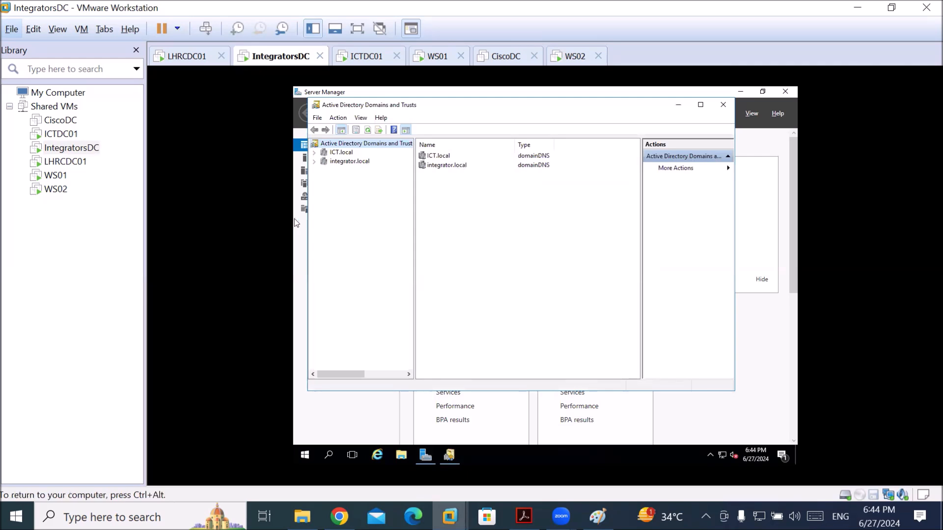
pyautogui.click(314, 153)
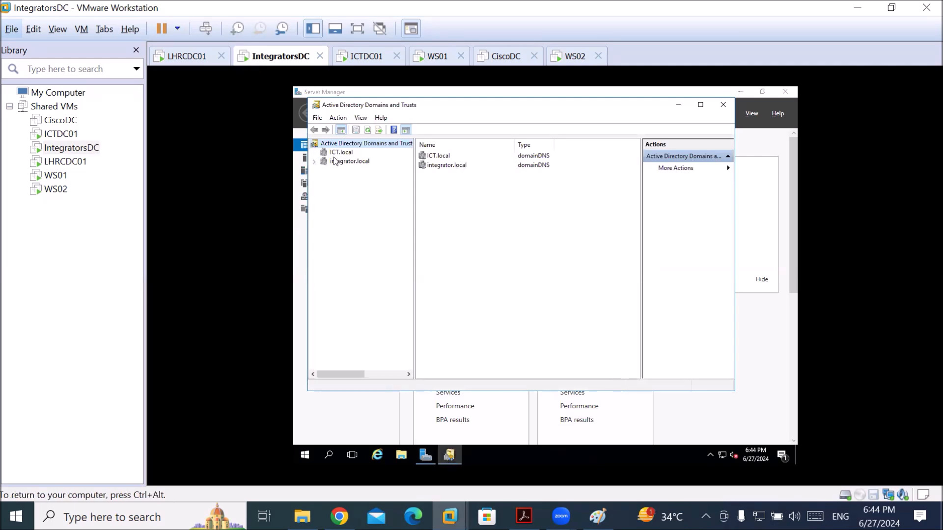
# Check integrator.local's Trusts tab showing two-way Tree Root trusts with ICT.local, then switch to LHRCDC01
pyautogui.click(336, 161)
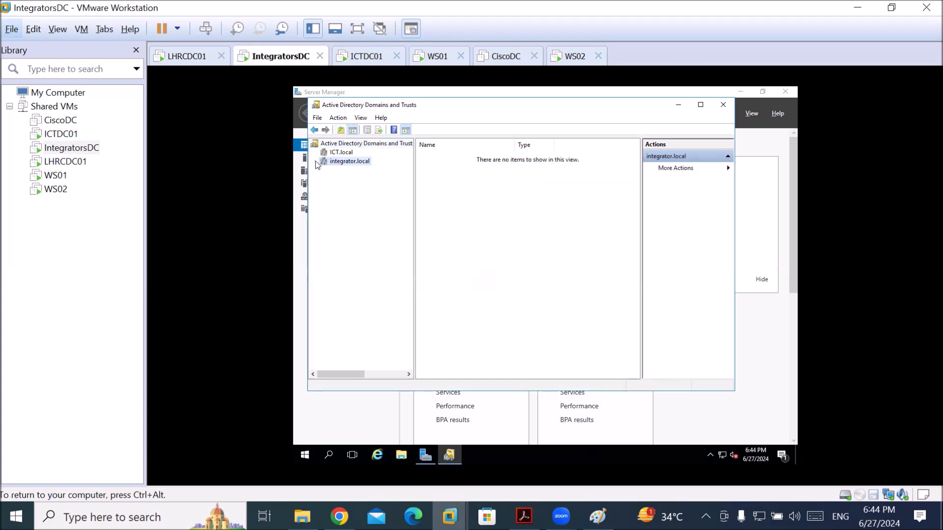
pyautogui.rightClick(337, 162)
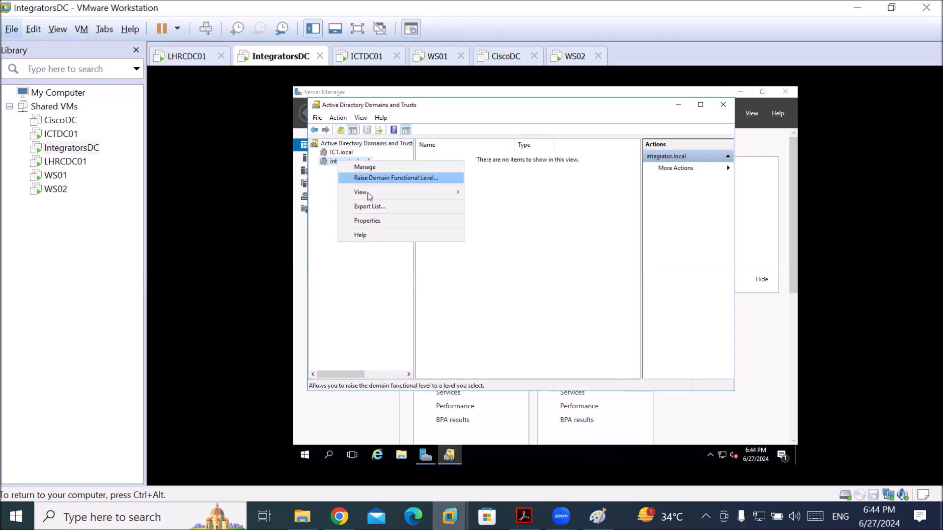
pyautogui.click(379, 221)
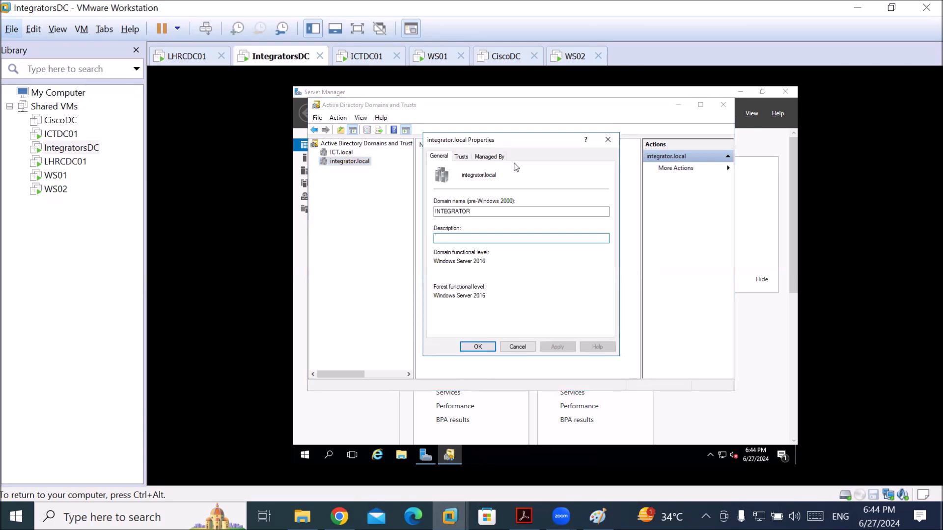
pyautogui.click(464, 158)
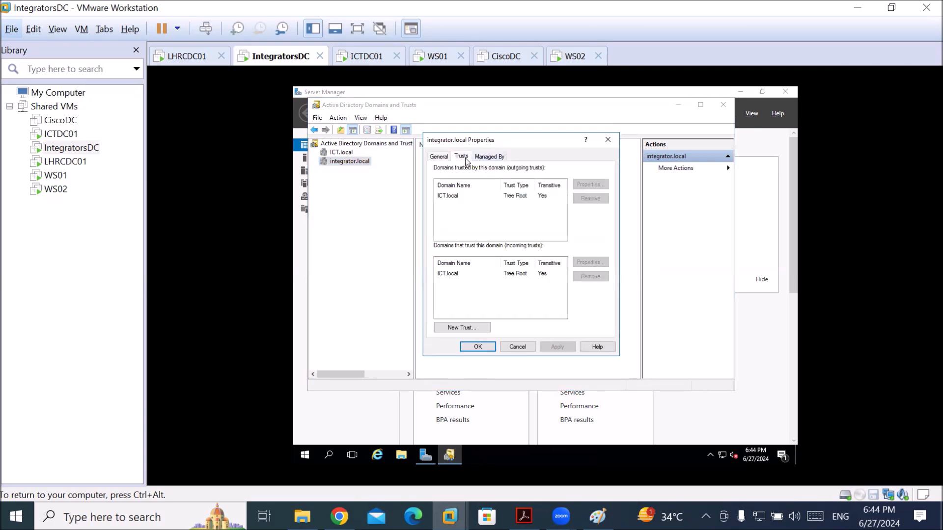
pyautogui.hotkey('ctrl', 'alt')
pyautogui.click(188, 58)
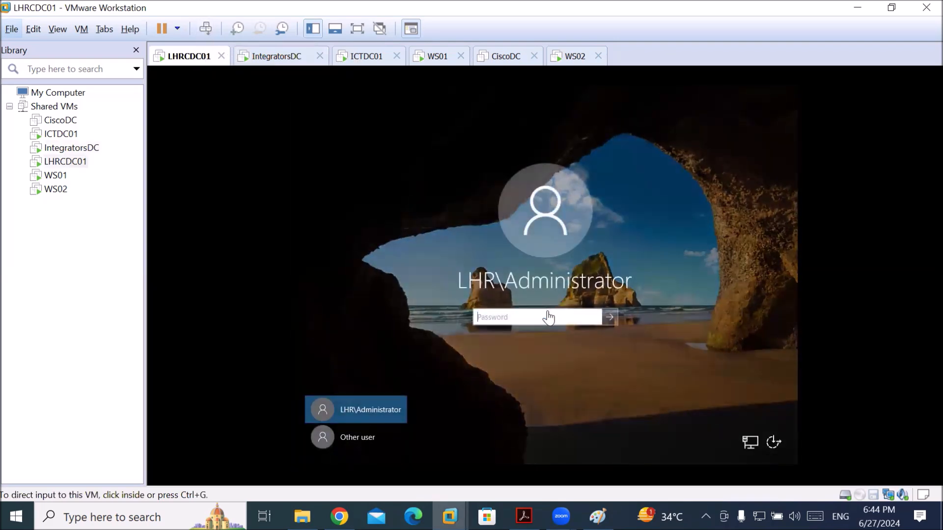
# Sign in to LHRCDC01 as LHR\Administrator and click into Server Manager once it loads
pyautogui.click(547, 317)
pyautogui.write('••••••')
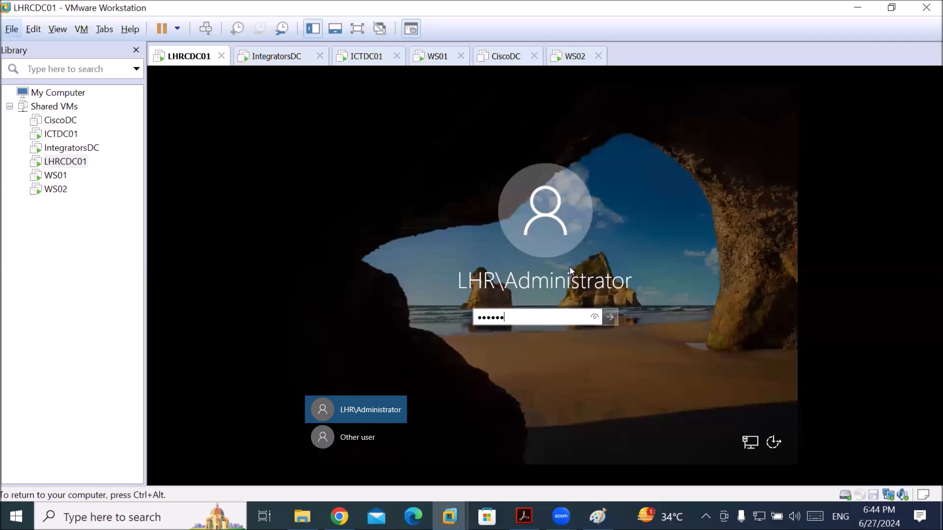
pyautogui.write('•')
pyautogui.press('Return')
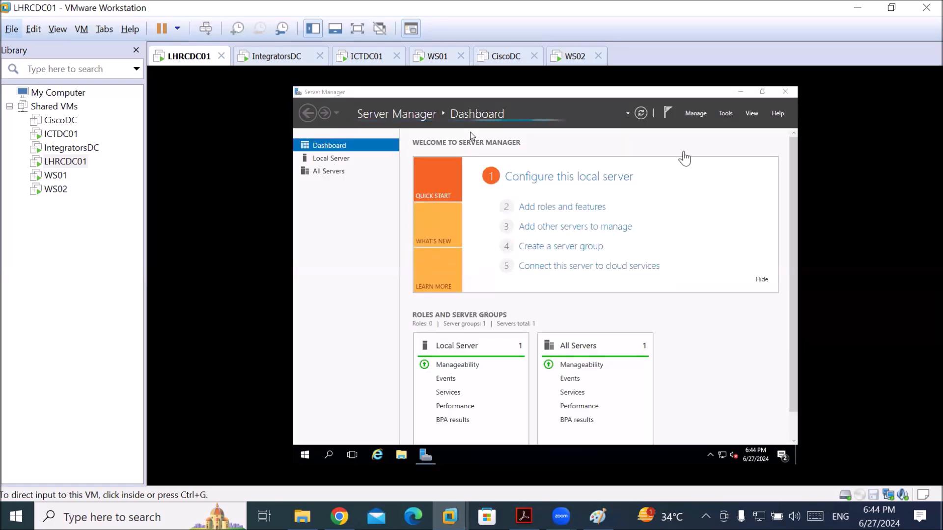
pyautogui.click(684, 130)
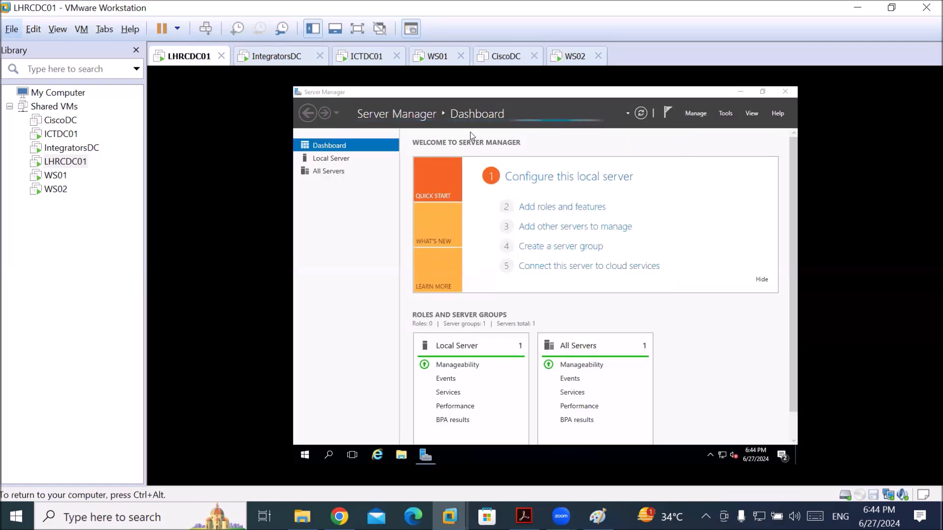
# Launch Active Directory Users and Computers from Server Manager's Tools menu on LHRCDC01
pyautogui.click(724, 114)
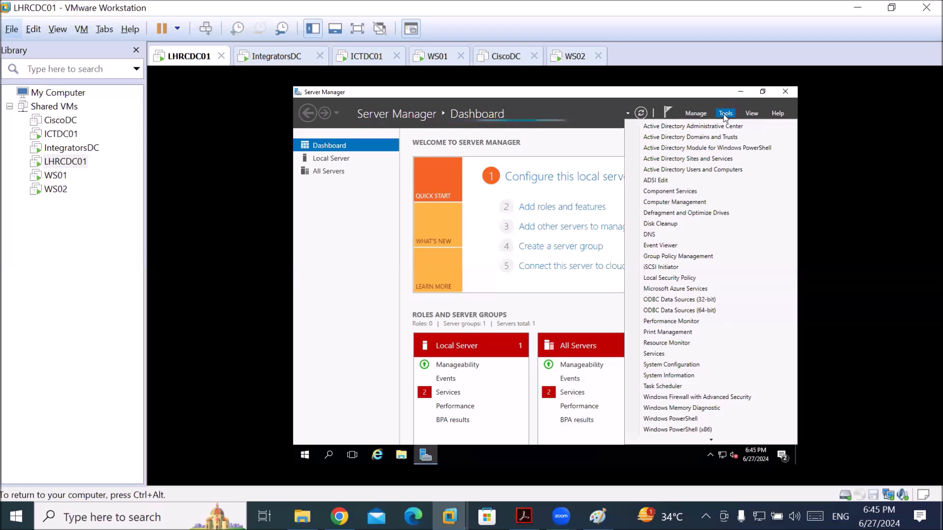
pyautogui.click(689, 170)
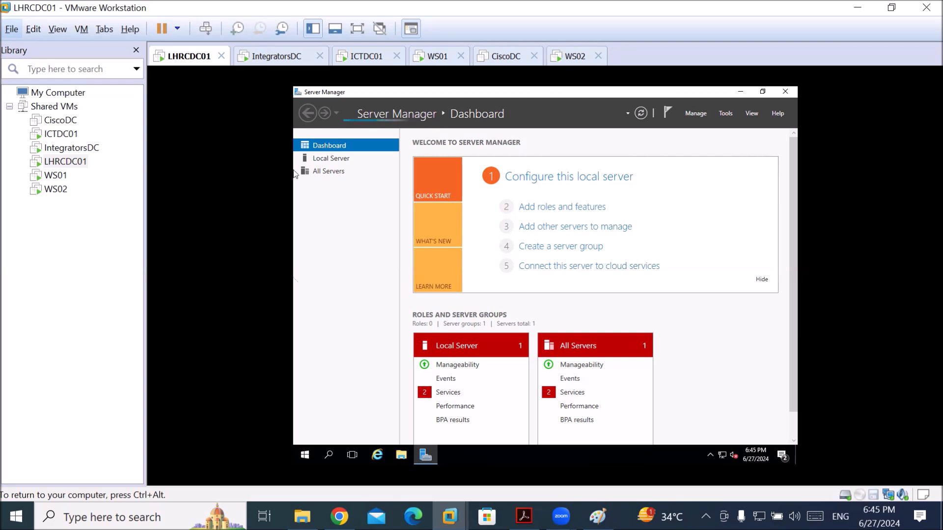
pyautogui.hotkey('ctrl', 'alt')
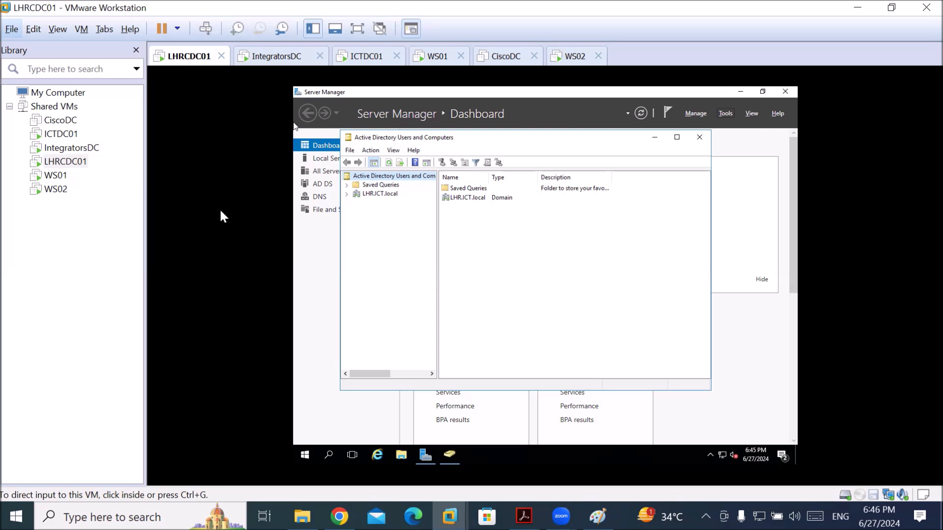
# Expand LHR.ICT.local on LHRCDC01 and add an organizational unit named Lahore under it
pyautogui.click(375, 252)
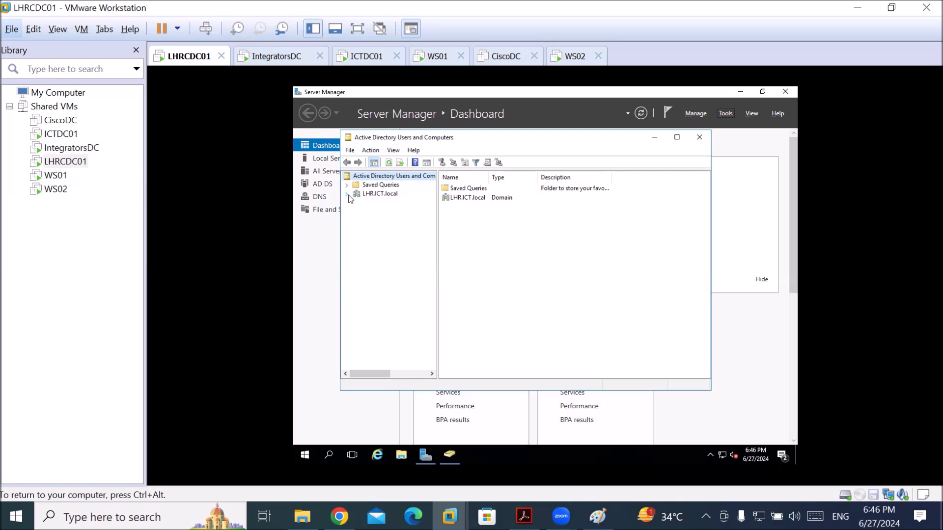
pyautogui.click(366, 196)
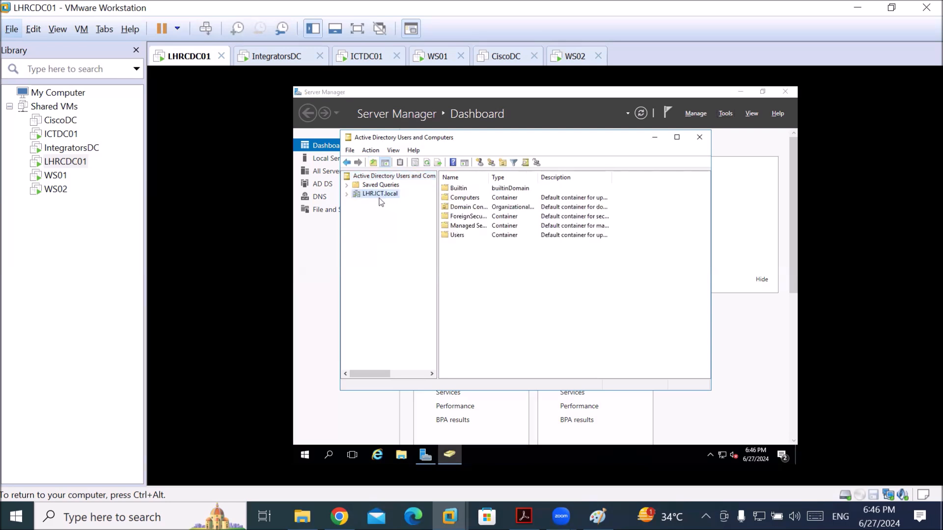
pyautogui.click(347, 195)
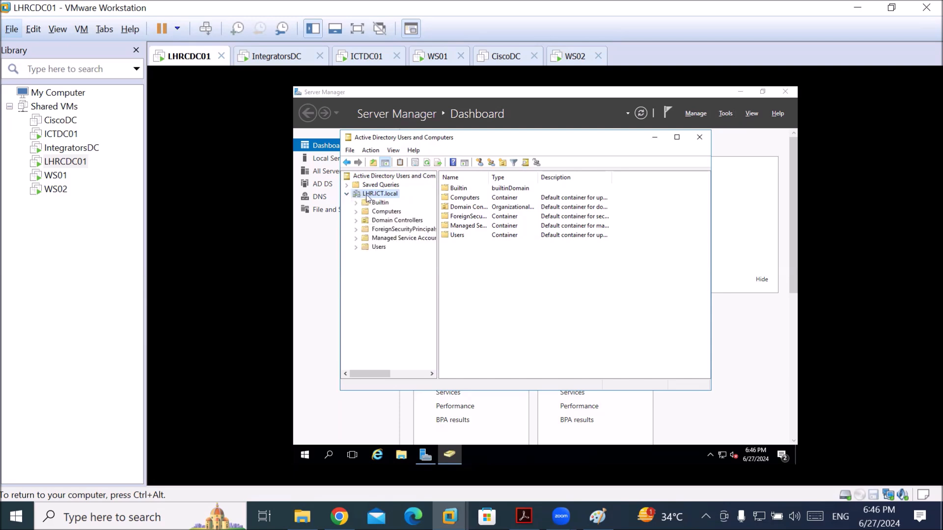
pyautogui.rightClick(369, 196)
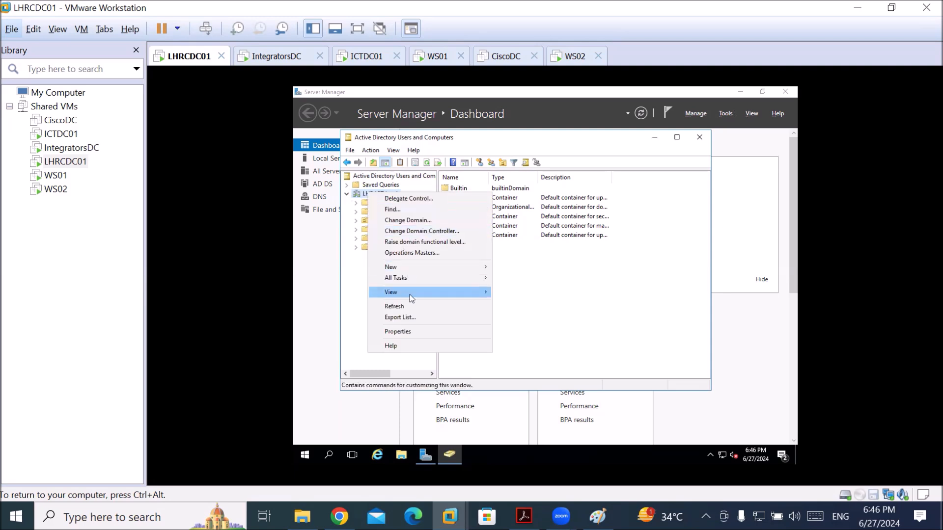
pyautogui.moveTo(417, 267)
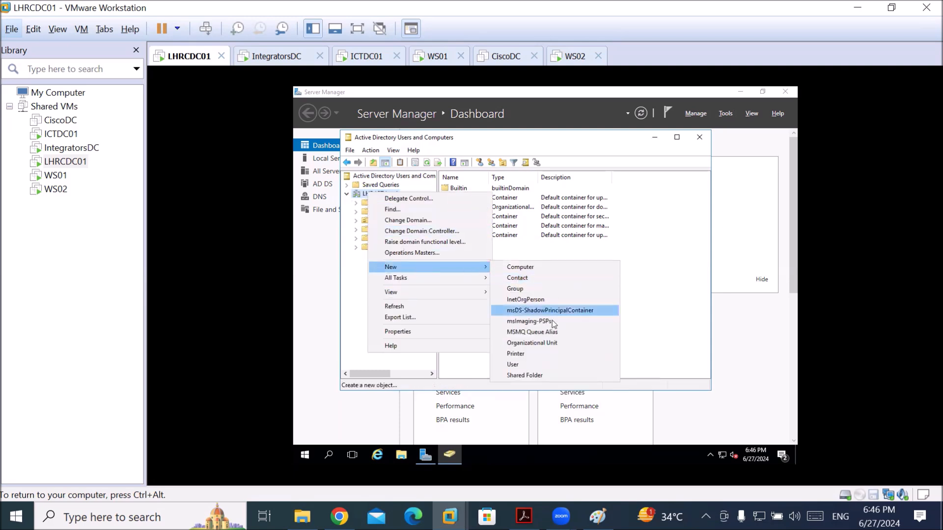
pyautogui.click(555, 342)
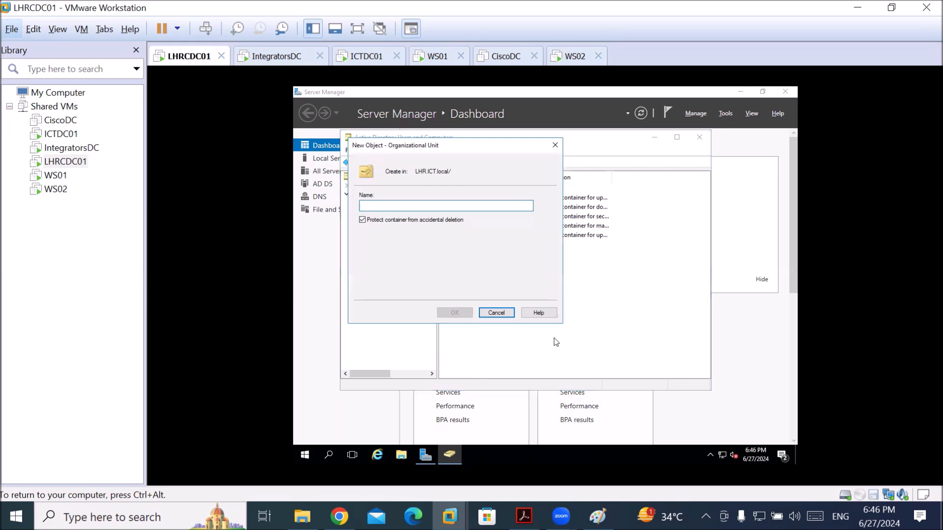
pyautogui.write('LAH')
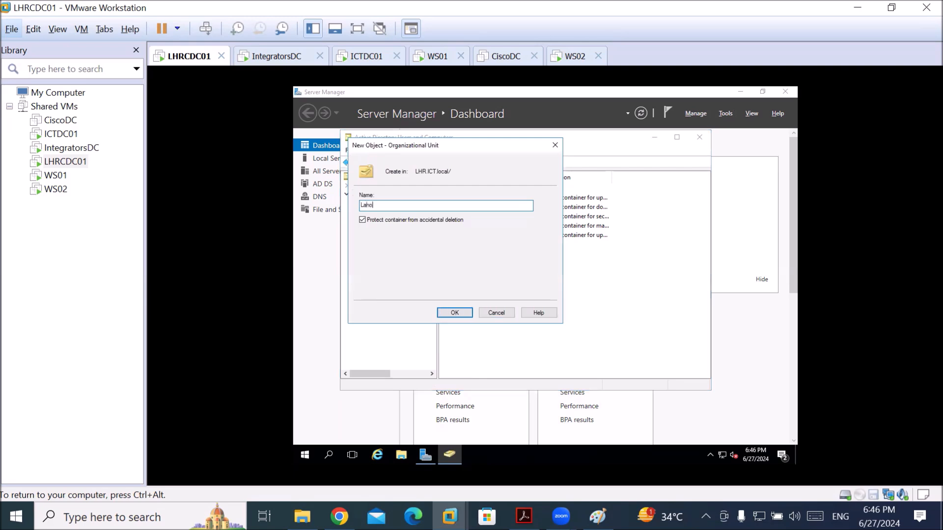
pyautogui.write('ore')
pyautogui.press('Return')
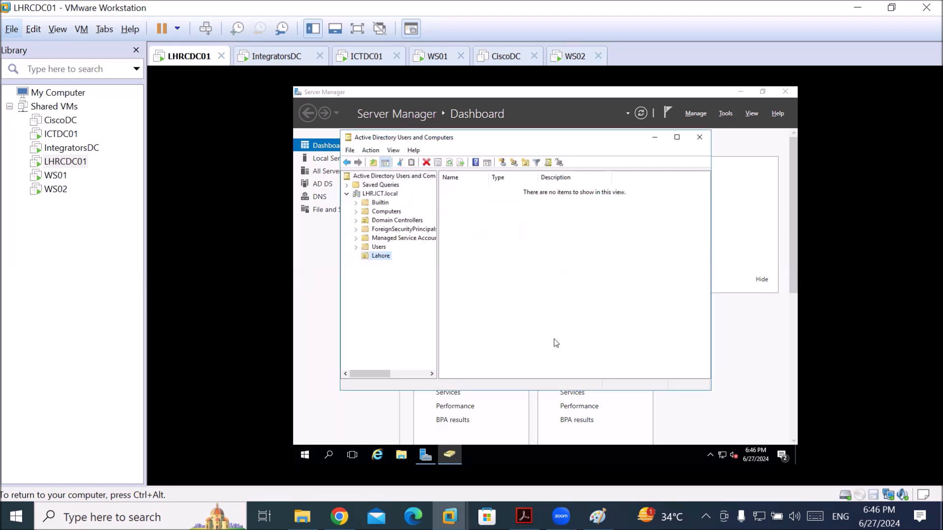
# Start a new user in the Lahore unit, entering the user's name and logon name
pyautogui.click(502, 163)
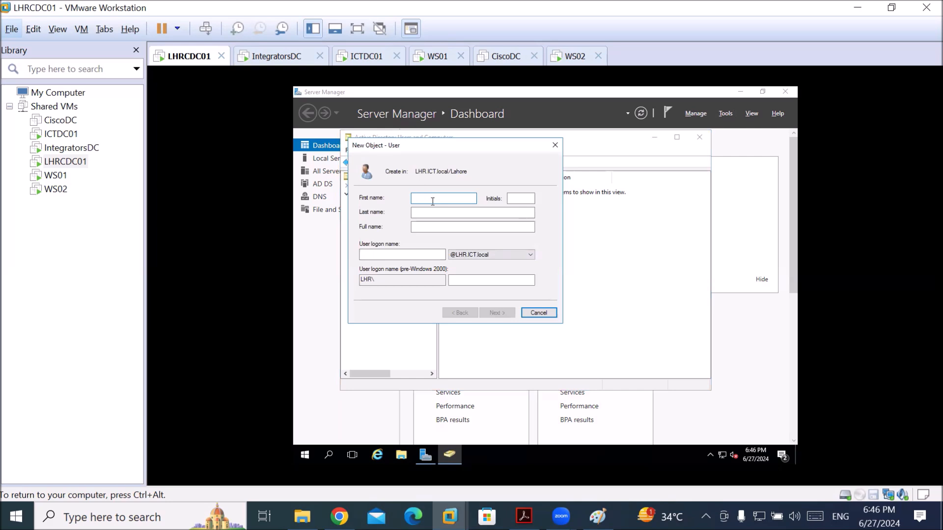
pyautogui.write('kamra')
pyautogui.press('Tab')
pyautogui.press('Tab')
pyautogui.press('Tab')
pyautogui.press('Tab')
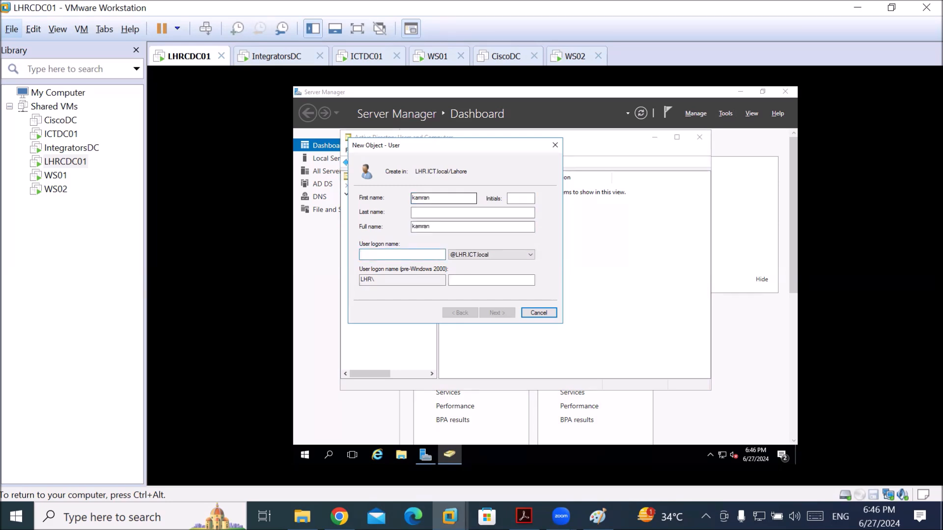
pyautogui.write('kamran')
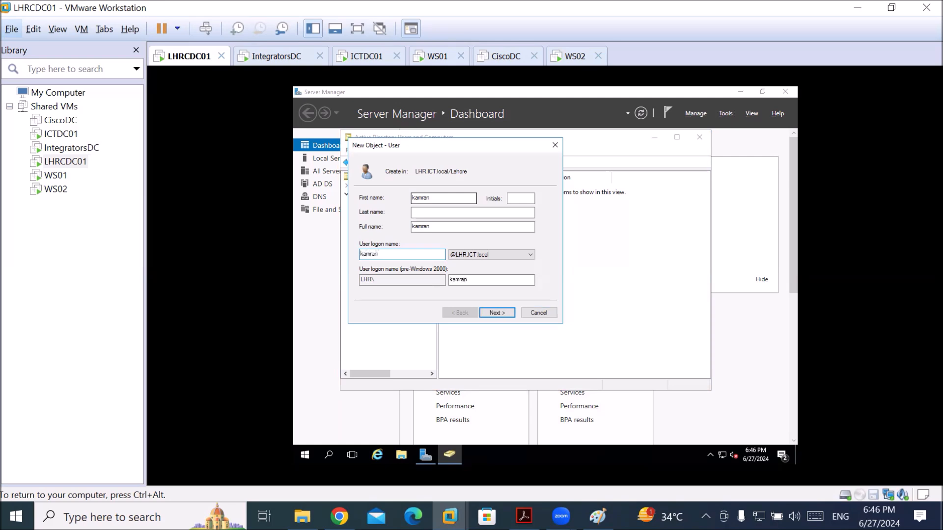
pyautogui.press('Return')
# Set and confirm the user's password, make it never expire and unchangeable, then finish
pyautogui.write('1234567')
pyautogui.press('Tab')
pyautogui.write('123')
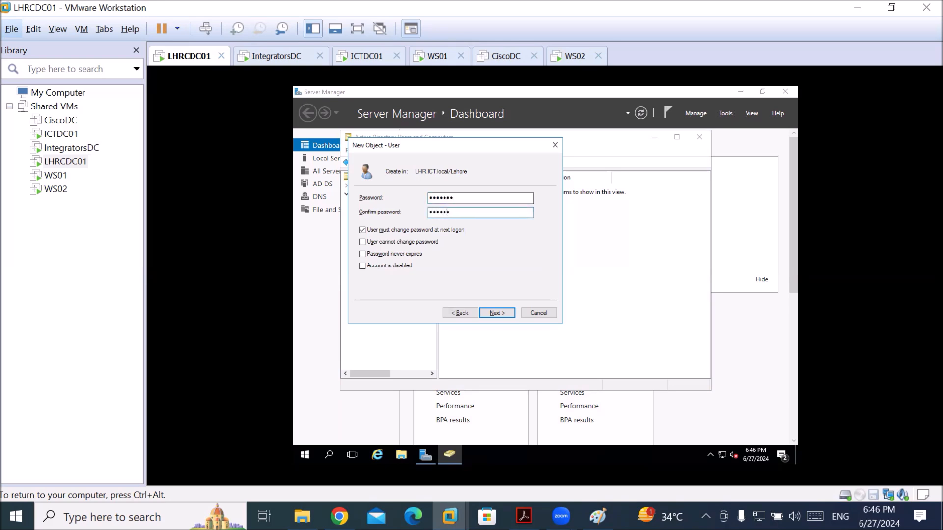
pyautogui.press('Tab')
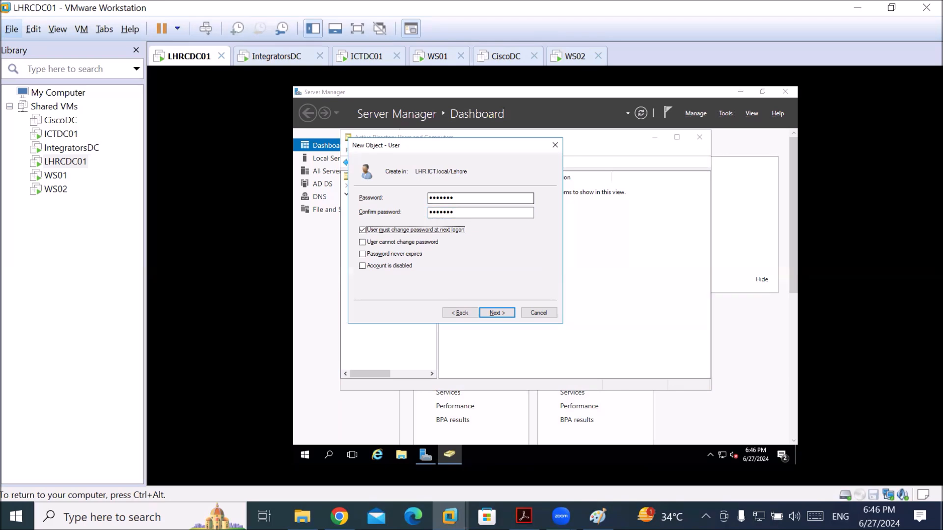
pyautogui.press('space')
pyautogui.press('Tab')
pyautogui.press('space')
pyautogui.press('Tab')
pyautogui.press('Return')
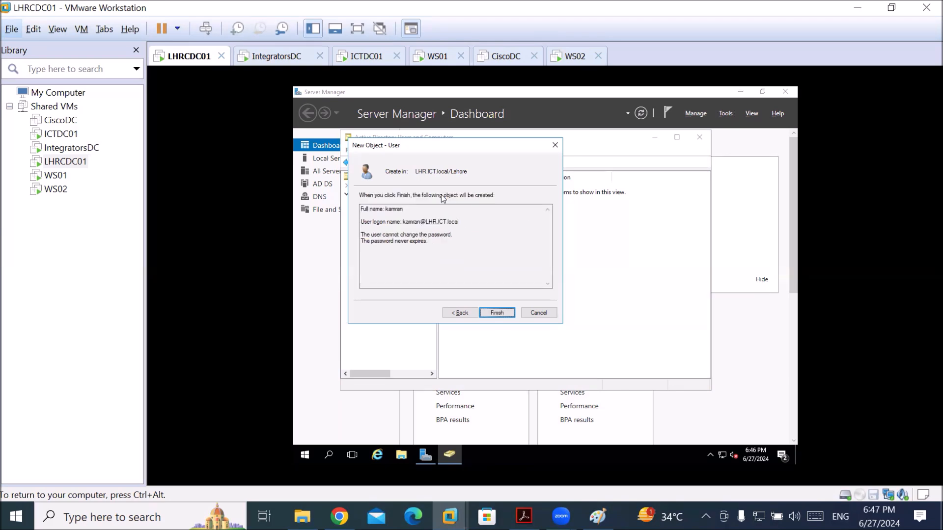
pyautogui.press('Return')
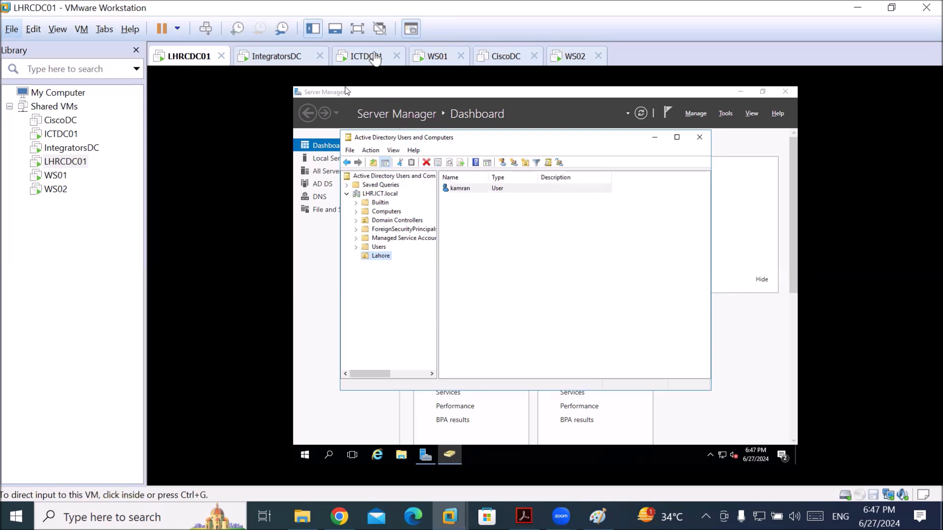
# Switch to ICTDC01, sign in with the administrator password, and bring Server Manager forward
pyautogui.click(367, 56)
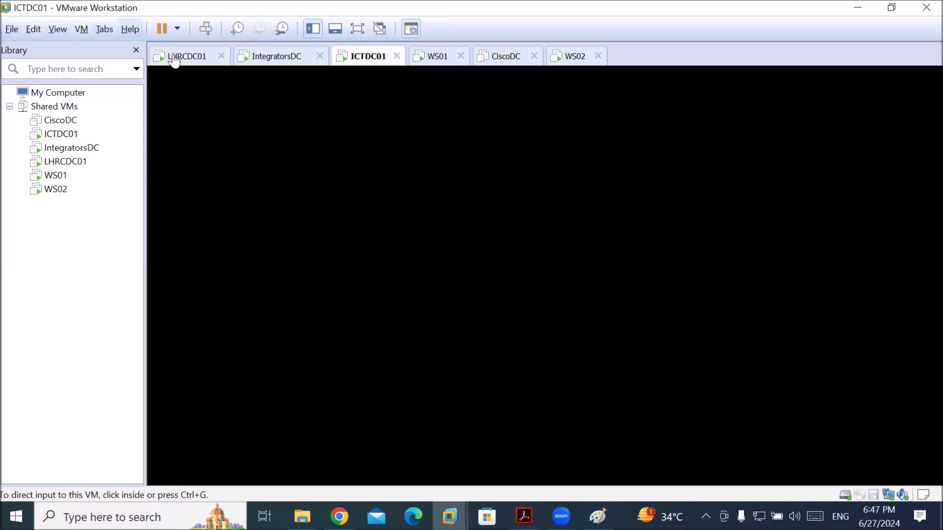
pyautogui.click(206, 30)
pyautogui.click(521, 317)
pyautogui.write('••••••')
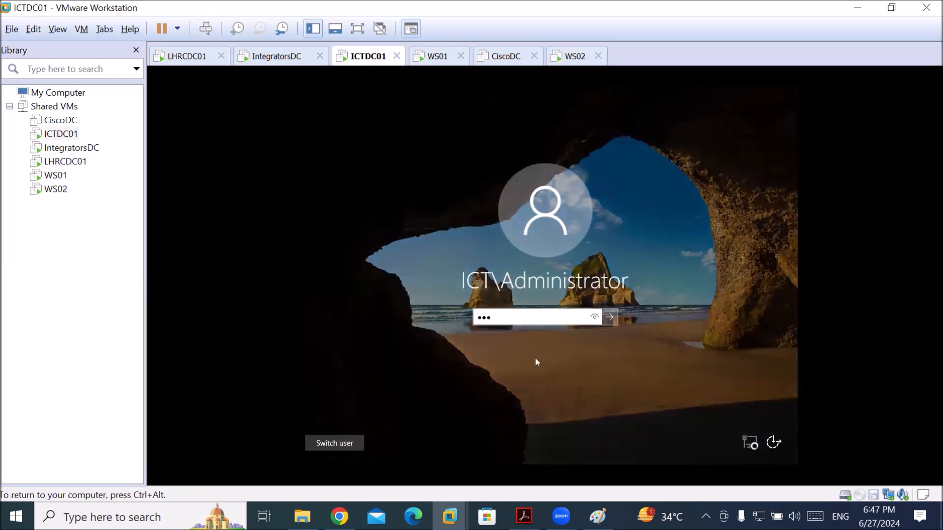
pyautogui.write('•')
pyautogui.press('Return')
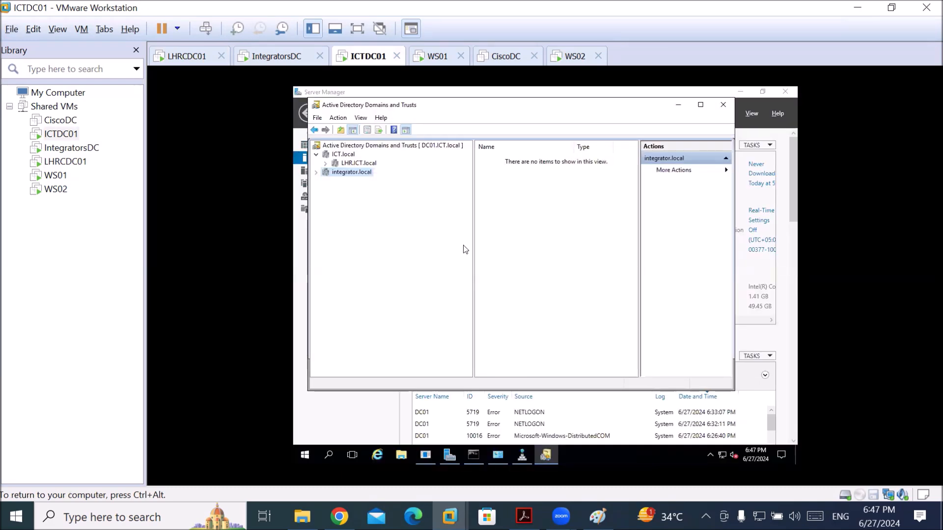
pyautogui.click(301, 241)
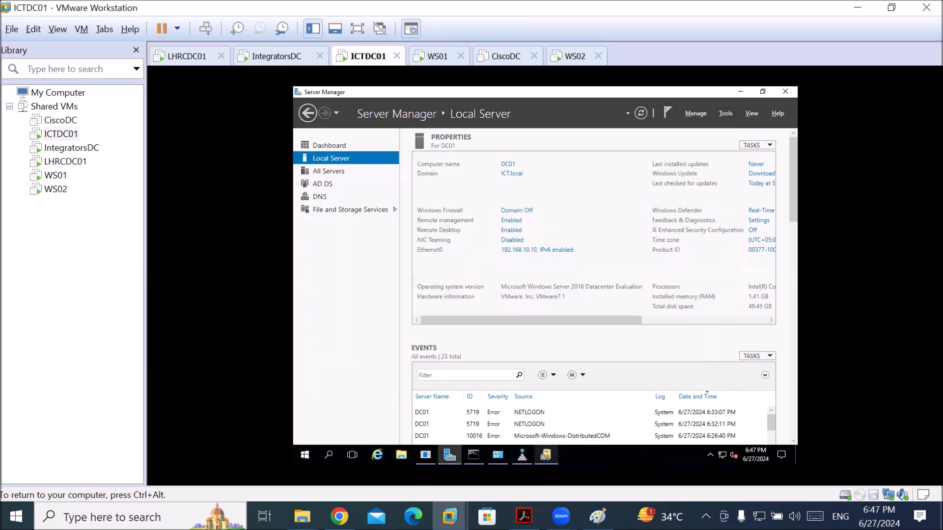
# Create a new folder named LahoreShare on ICTDC01's Local Disk (C:)
pyautogui.click(401, 455)
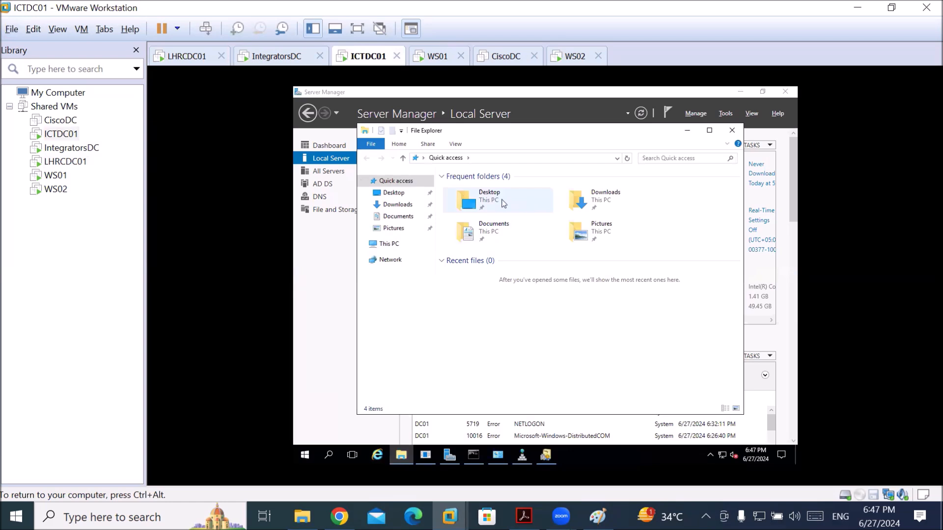
pyautogui.click(387, 245)
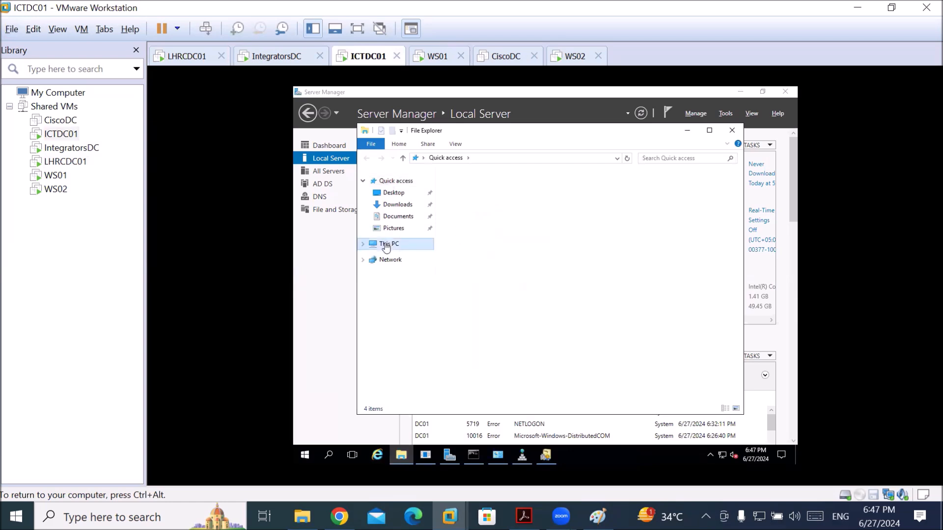
pyautogui.doubleClick(620, 295)
pyautogui.rightClick(481, 283)
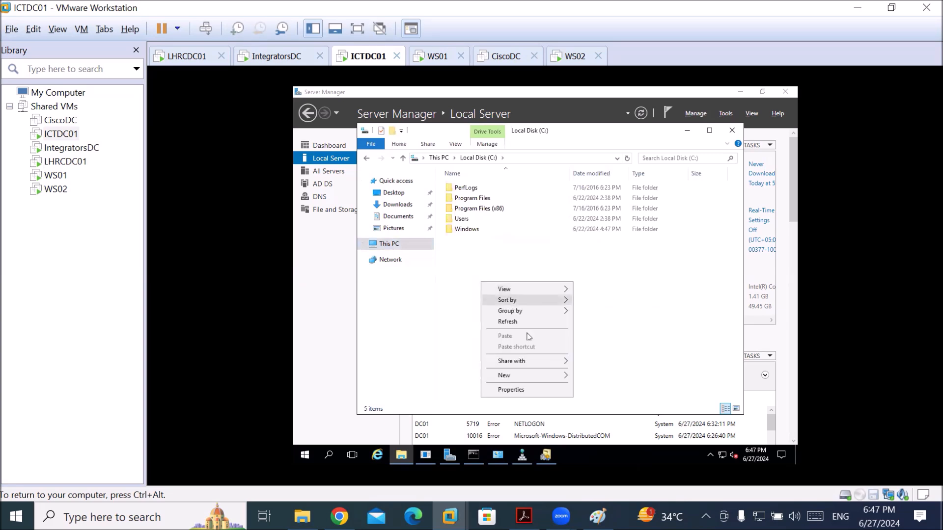
pyautogui.moveTo(556, 376)
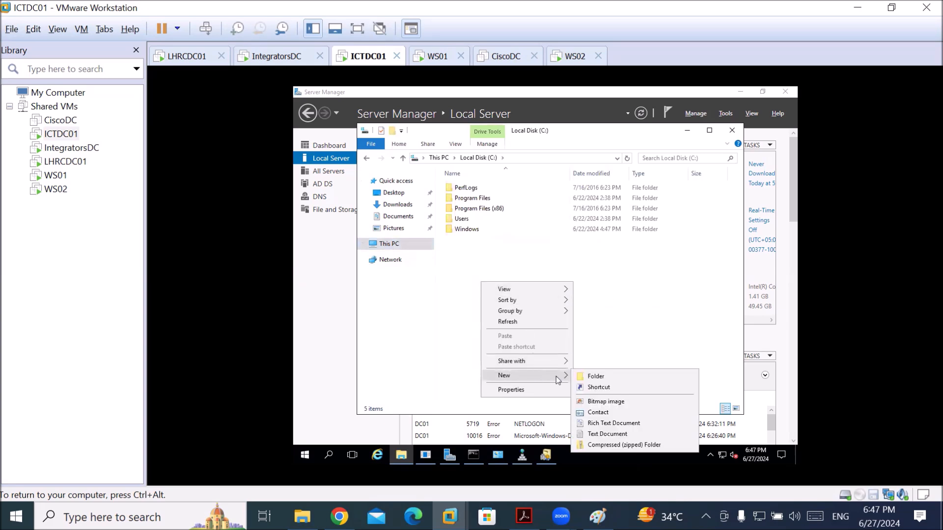
pyautogui.click(632, 377)
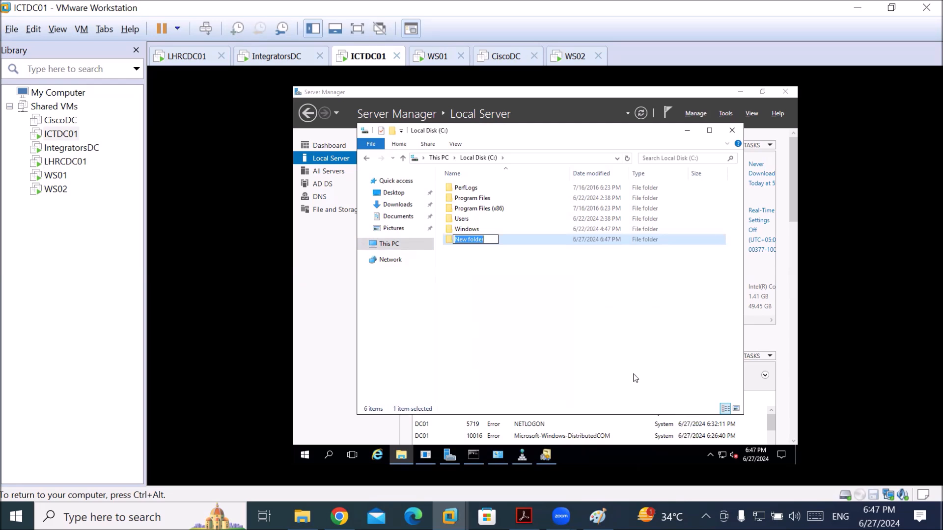
pyautogui.write('La')
pyautogui.write('hao')
pyautogui.press('BackSpace')
pyautogui.write('ro')
pyautogui.press('BackSpace')
pyautogui.press('BackSpace')
pyautogui.press('BackSpace')
pyautogui.write('oreShare')
pyautogui.press('Return')
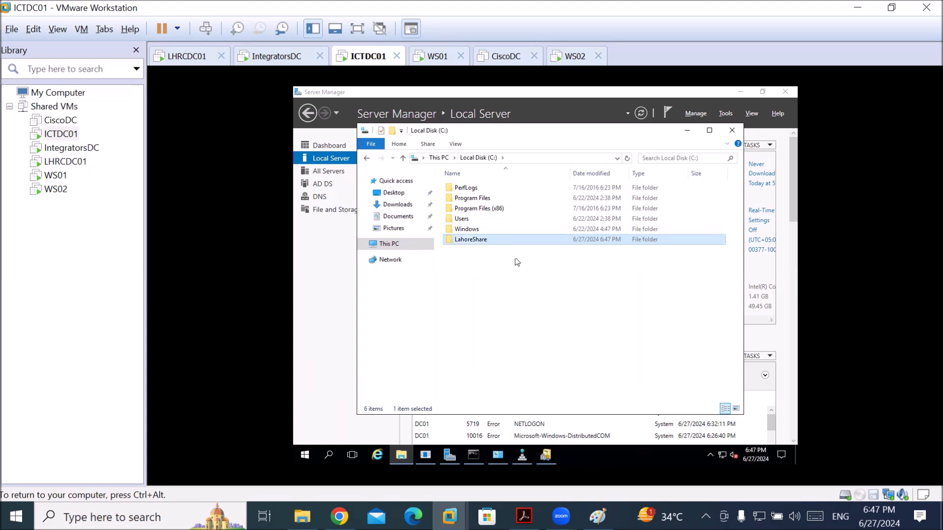
# Open the LahoreShare folder's Properties at the Sharing tab
pyautogui.rightClick(475, 239)
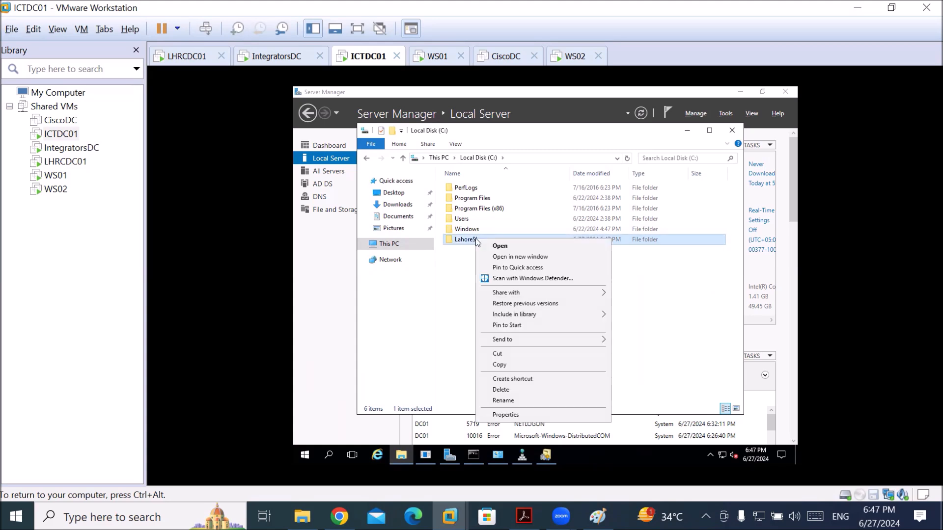
pyautogui.click(521, 415)
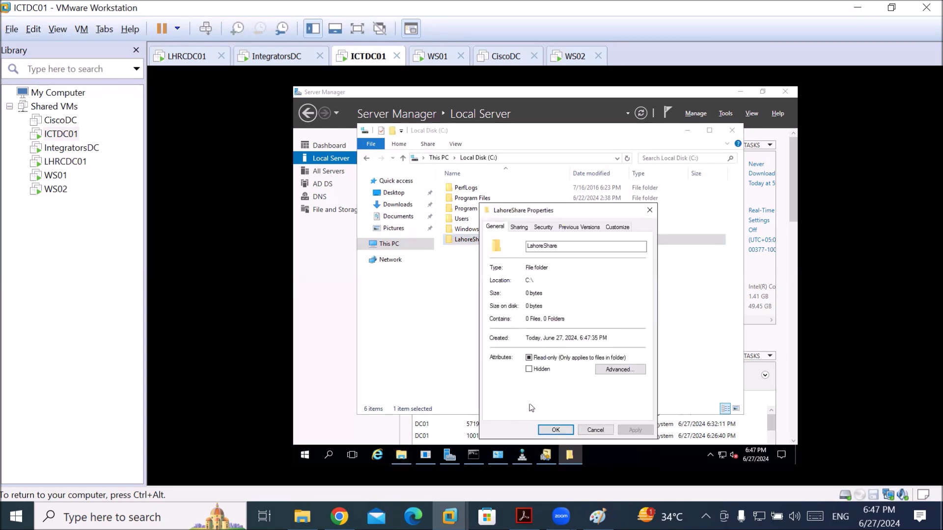
pyautogui.click(520, 228)
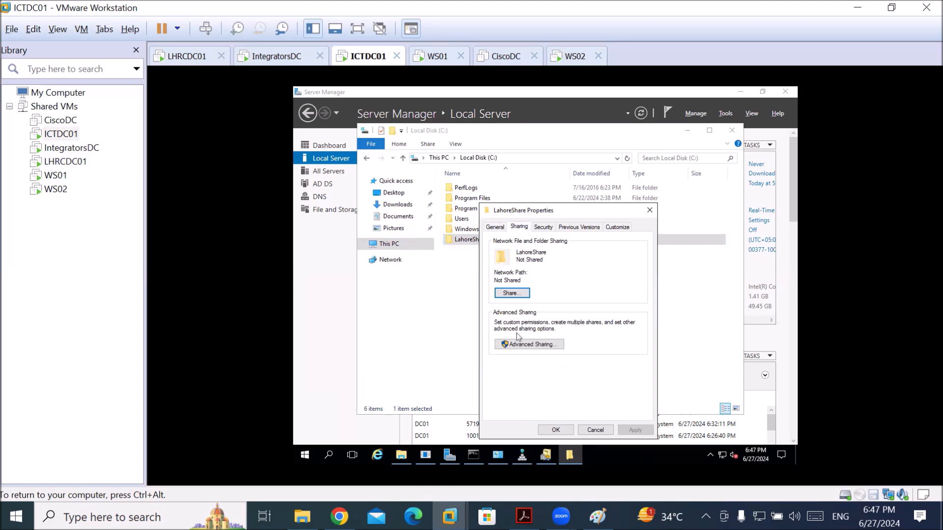
# Turn on Share this folder in Advanced Sharing and open Permissions to add an account
pyautogui.click(519, 344)
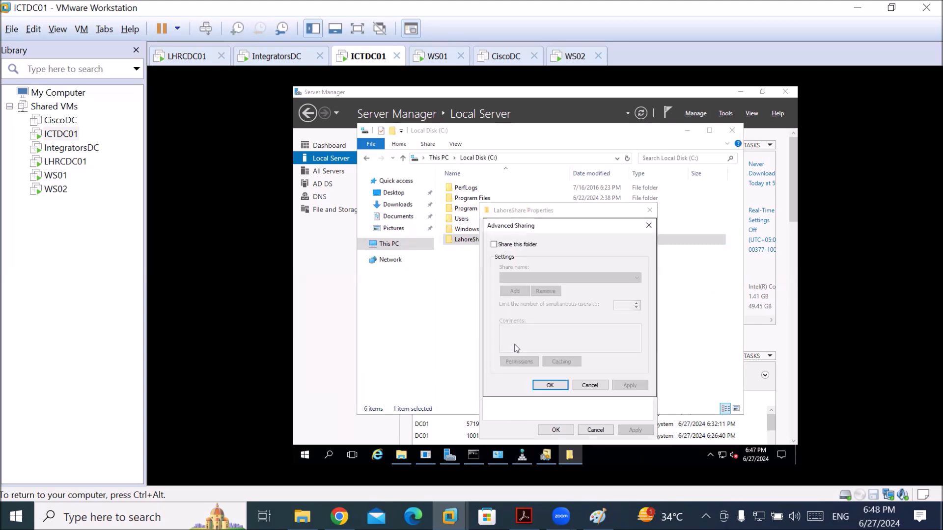
pyautogui.click(509, 245)
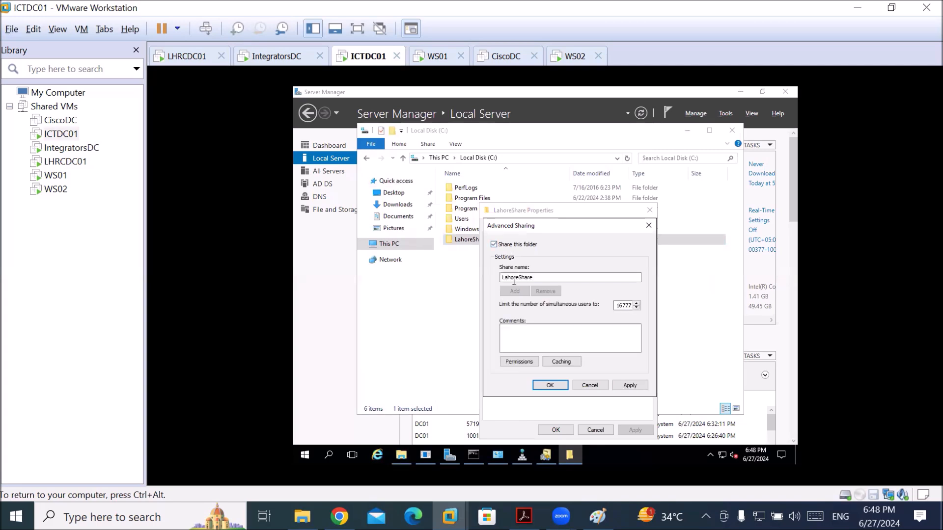
pyautogui.click(519, 362)
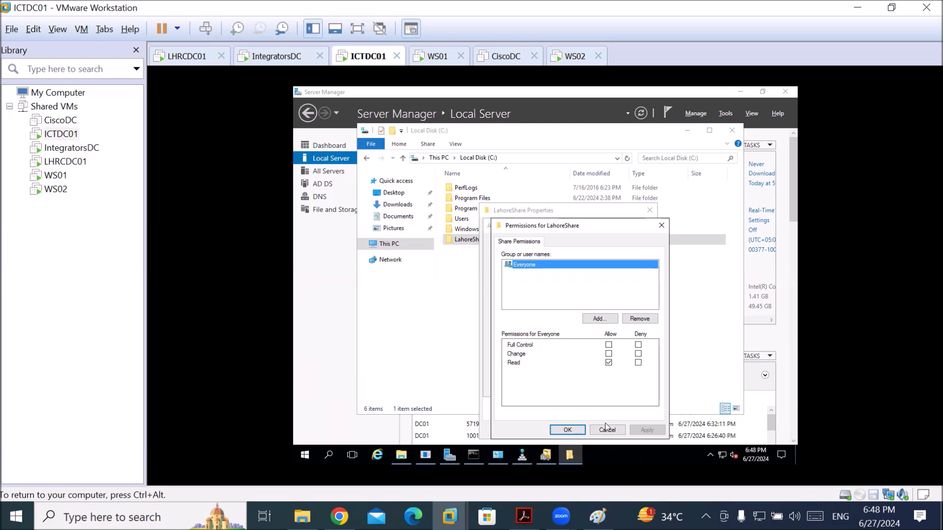
pyautogui.click(600, 320)
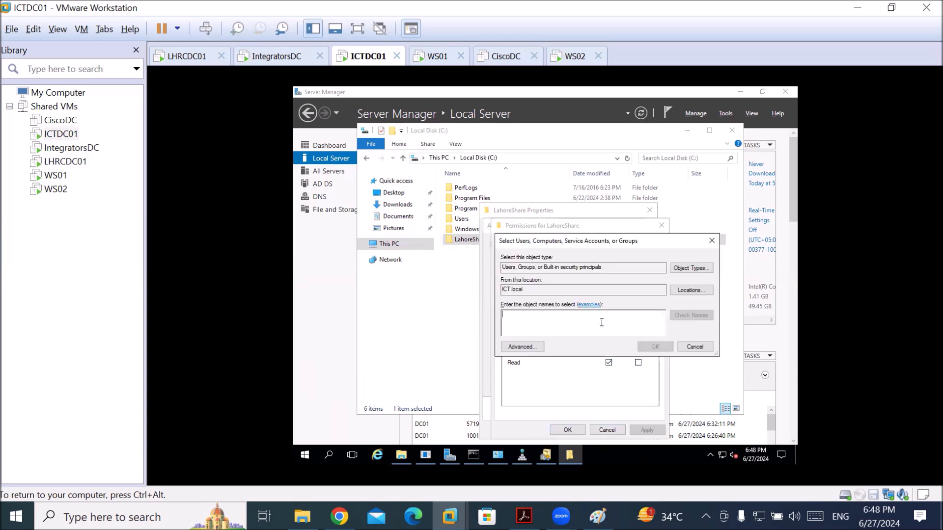
# Set the account search location to the LHR.ICT.local domain
pyautogui.click(691, 291)
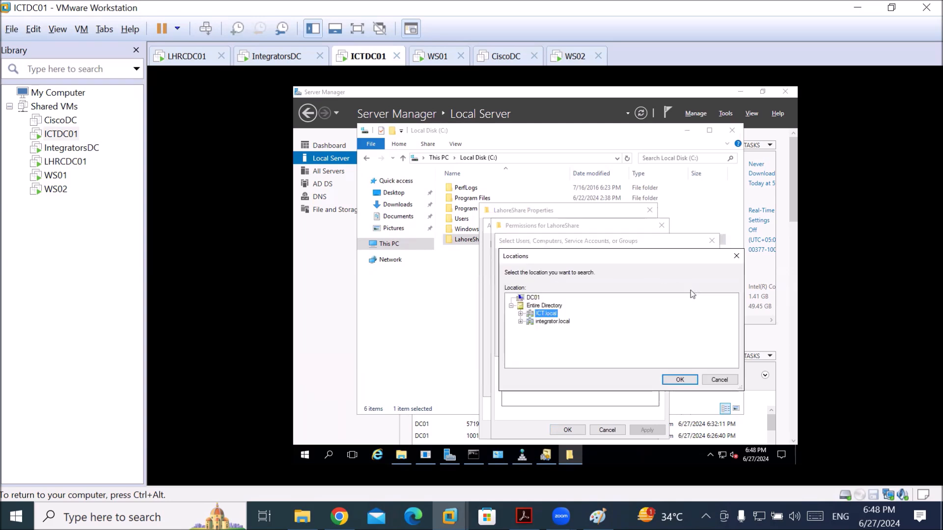
pyautogui.click(521, 314)
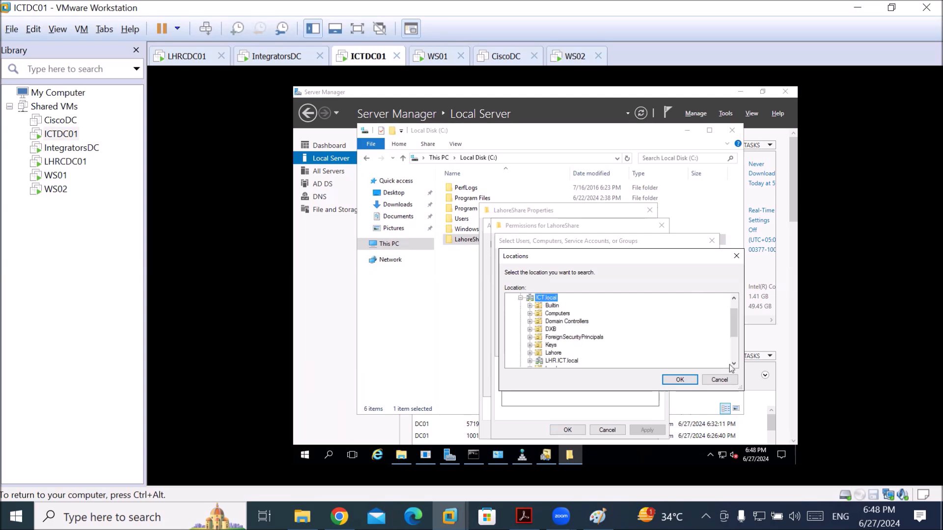
pyautogui.scroll(-2, 732, 366)
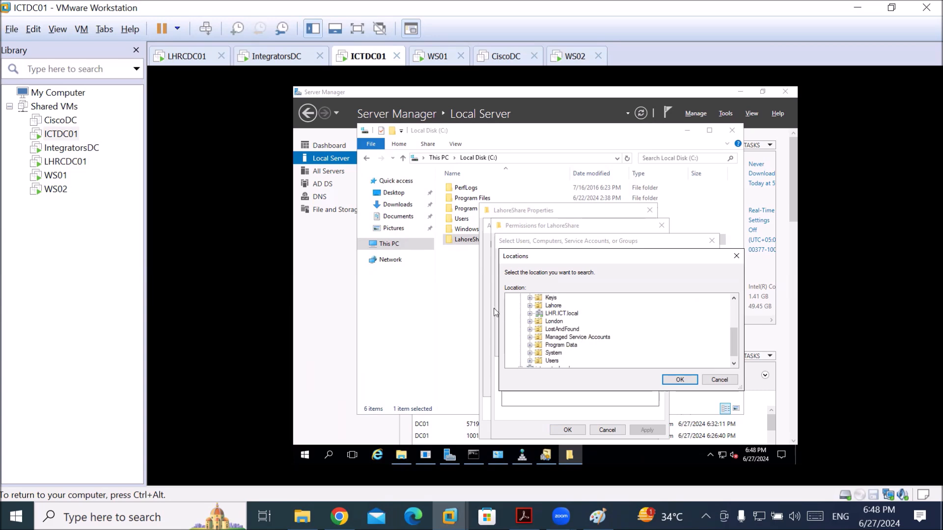
pyautogui.click(550, 317)
pyautogui.click(529, 314)
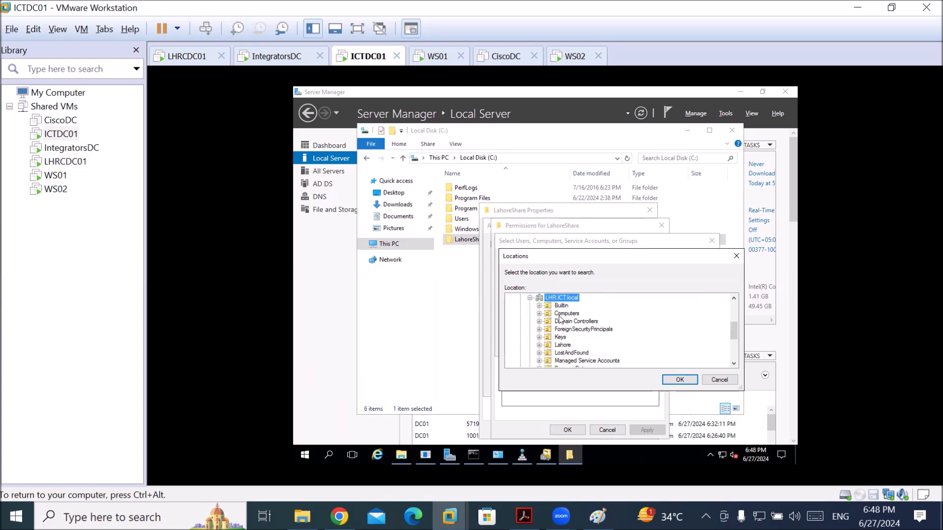
pyautogui.click(560, 345)
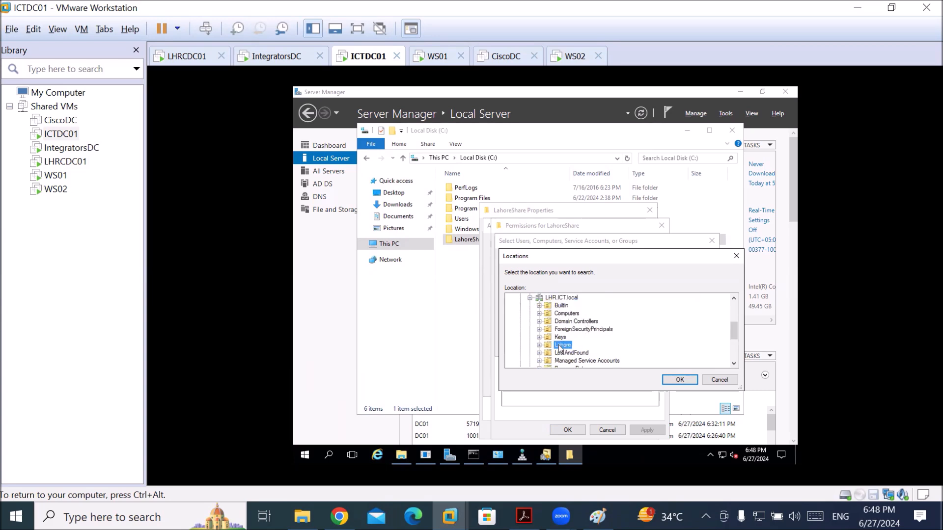
pyautogui.click(540, 345)
pyautogui.click(565, 298)
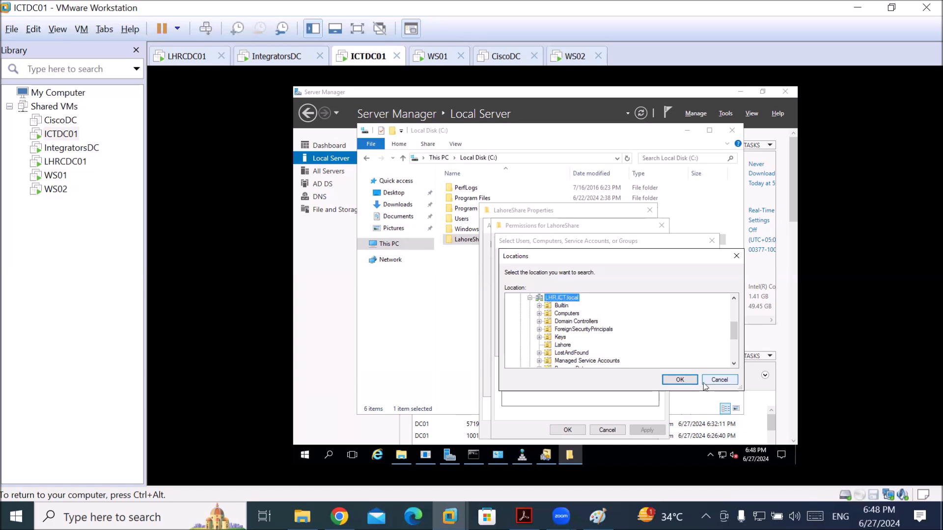
pyautogui.click(680, 381)
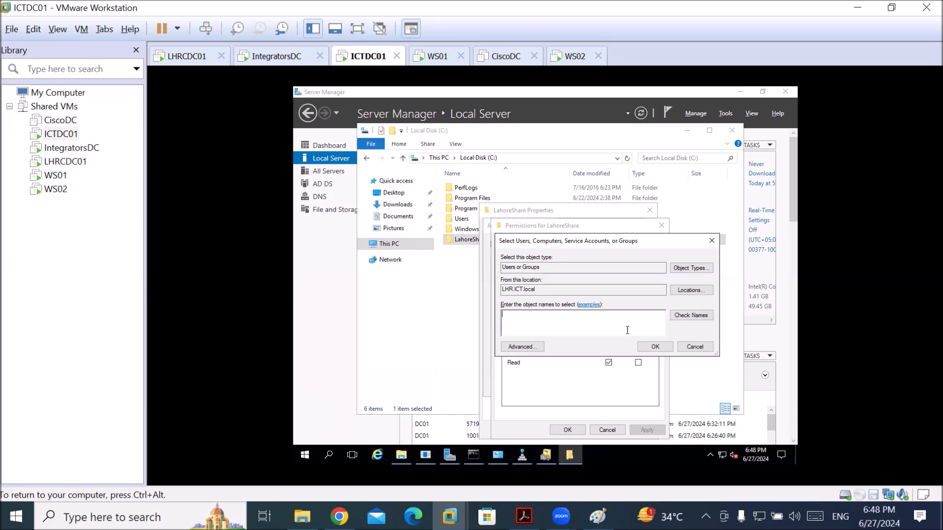
# Check the new Lahore domain user's name and add it to the share permissions
pyautogui.click(627, 330)
pyautogui.write('kamran')
pyautogui.click(685, 317)
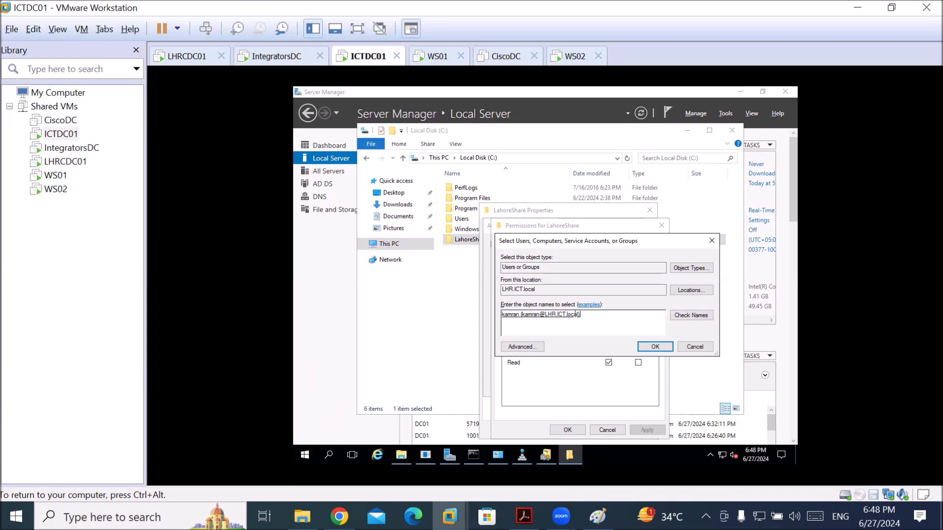
pyautogui.click(652, 348)
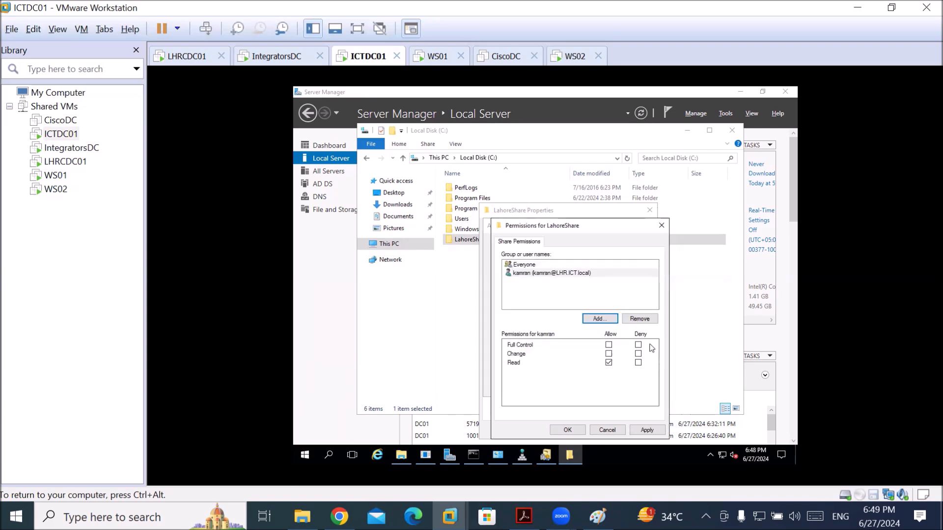
# Remove Everyone from the share and allow the domain user Full Control, then apply
pyautogui.click(532, 267)
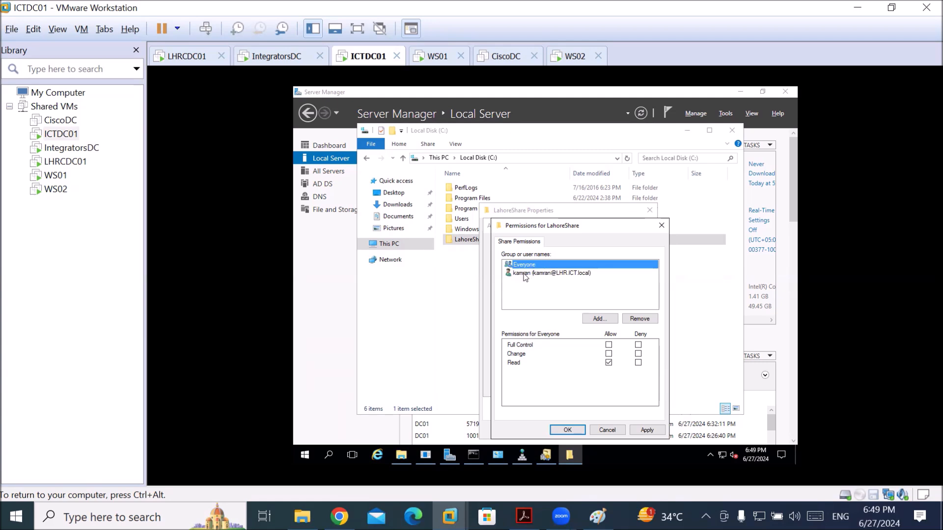
pyautogui.click(640, 319)
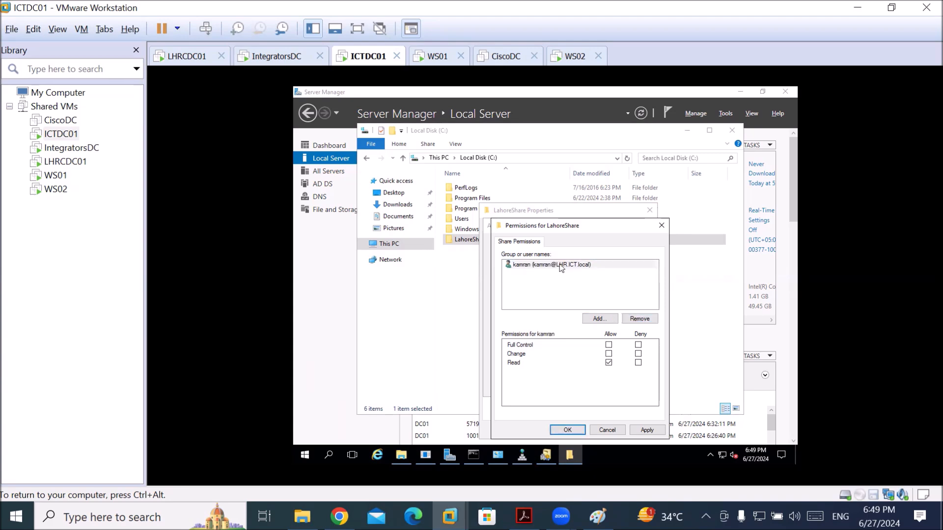
pyautogui.click(562, 268)
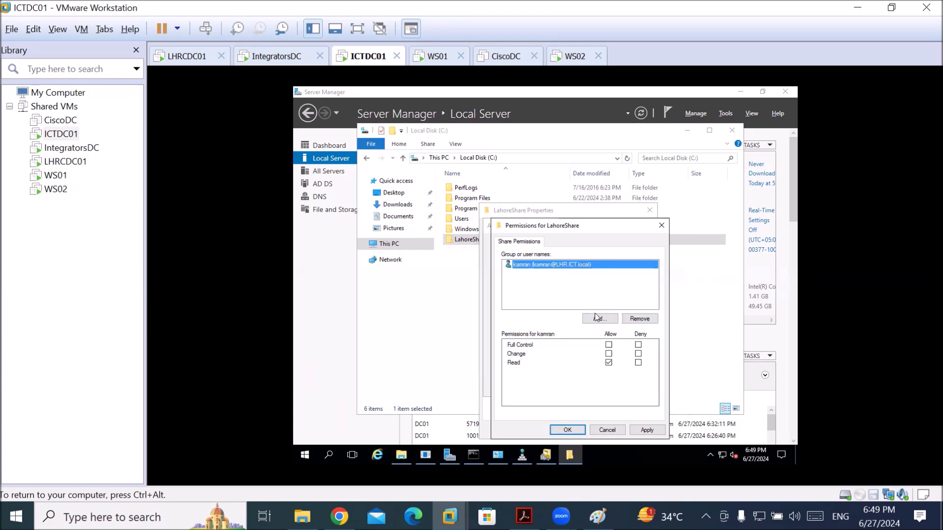
pyautogui.click(609, 345)
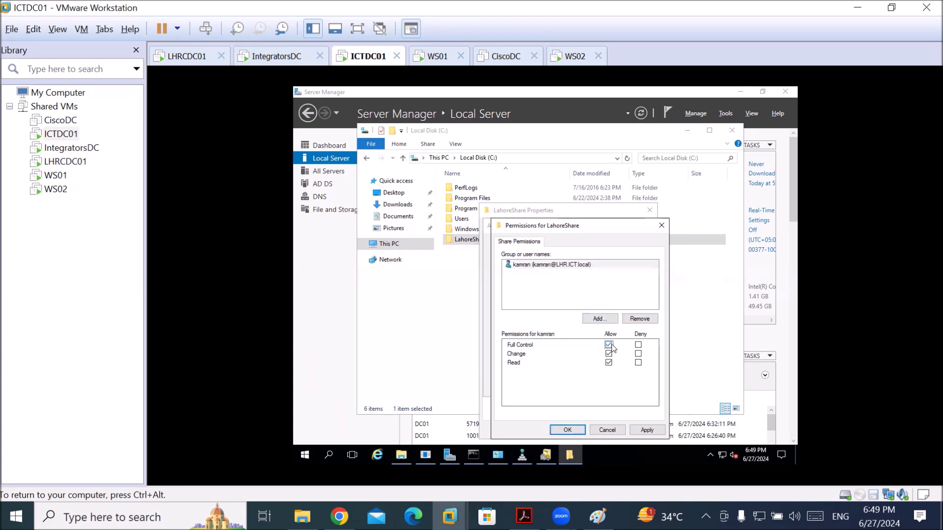
pyautogui.click(647, 432)
# Close the Permissions, Advanced Sharing and LahoreShare Properties dialogs
pyautogui.click(607, 431)
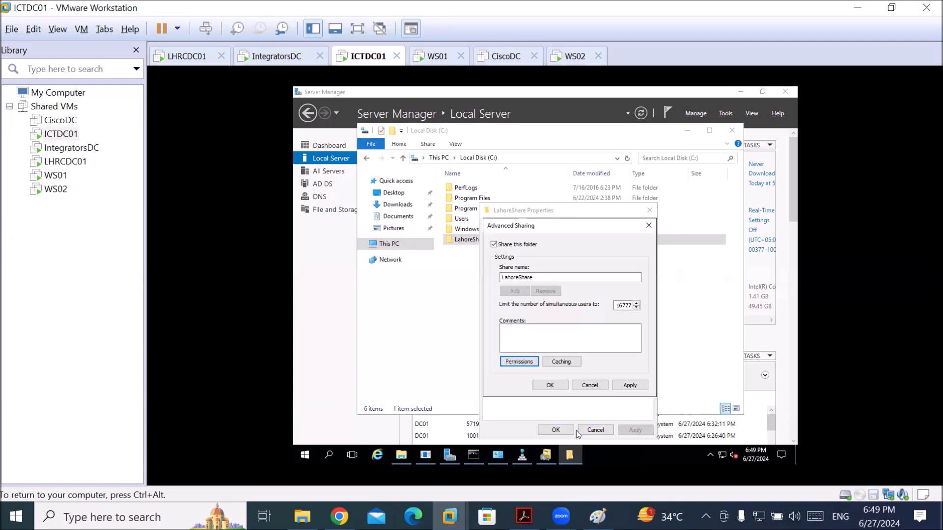
pyautogui.click(621, 388)
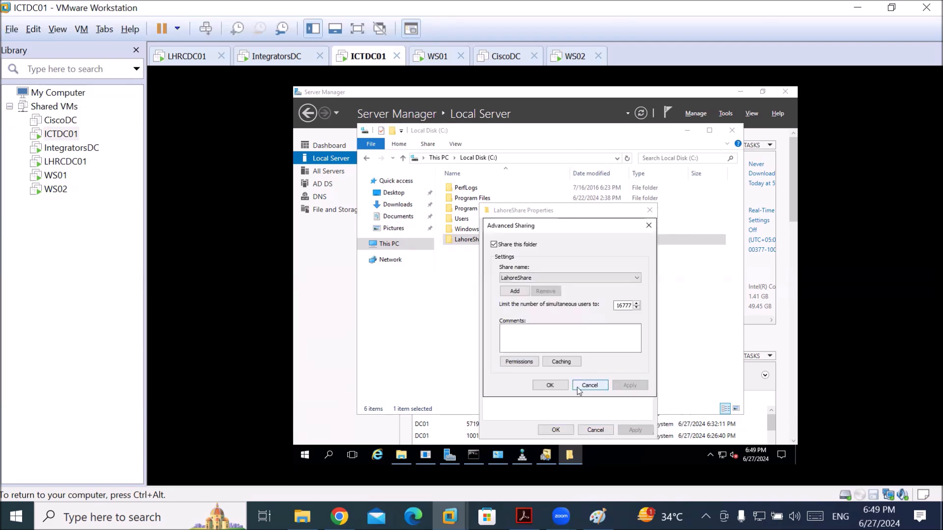
pyautogui.click(545, 386)
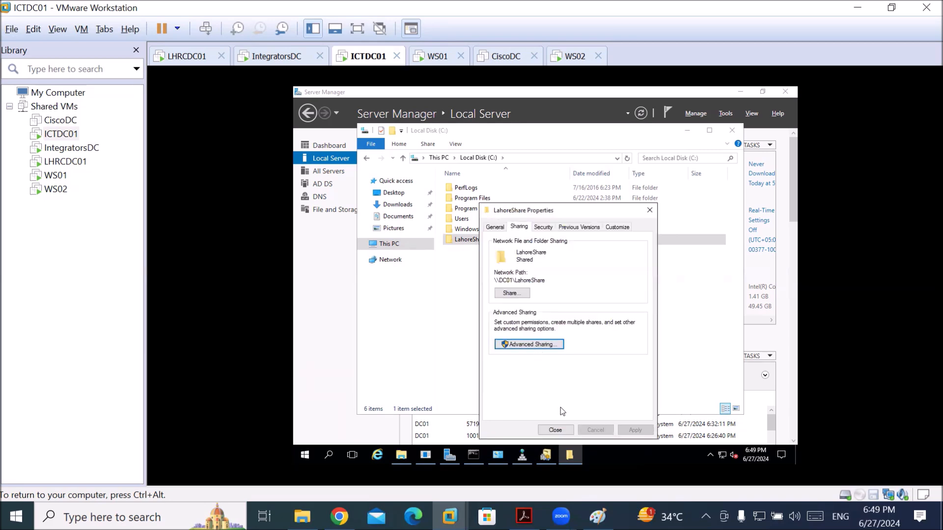
pyautogui.click(554, 430)
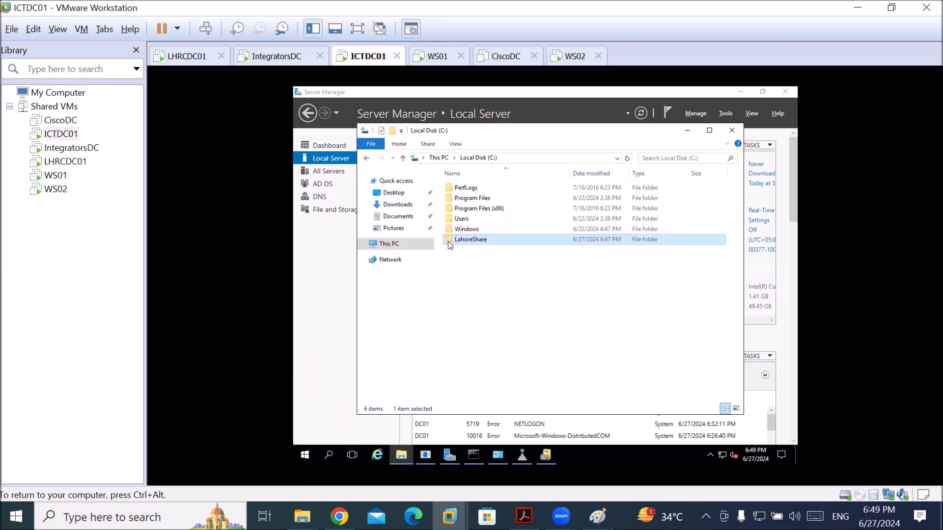
# Switch to LHRCDC01, open File Explorer, and bring up the Network item's options
pyautogui.hotkey('ctrl', 'alt')
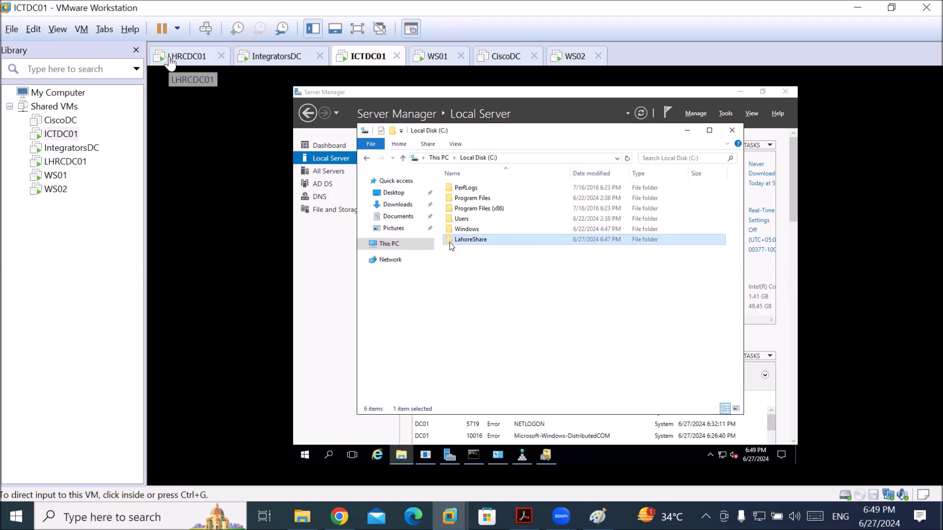
pyautogui.click(173, 58)
pyautogui.click(358, 421)
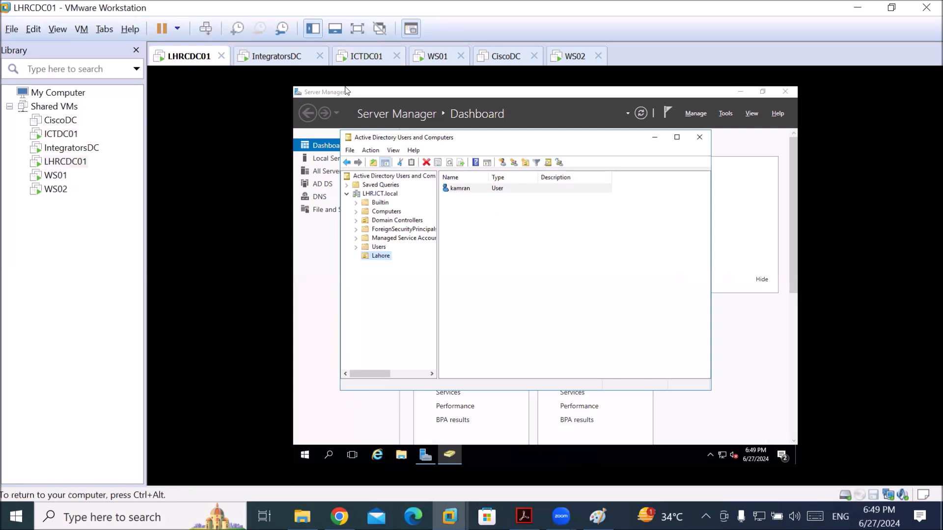
pyautogui.click(329, 455)
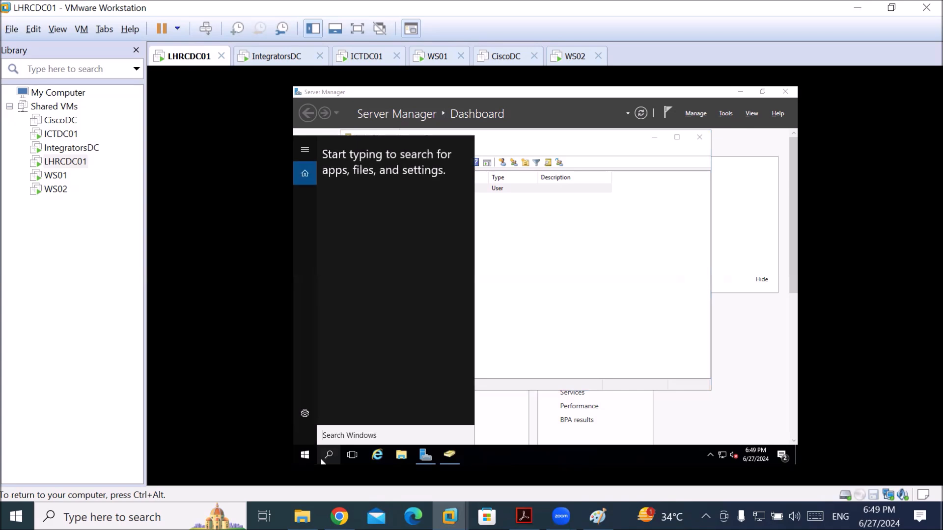
pyautogui.write('\\')
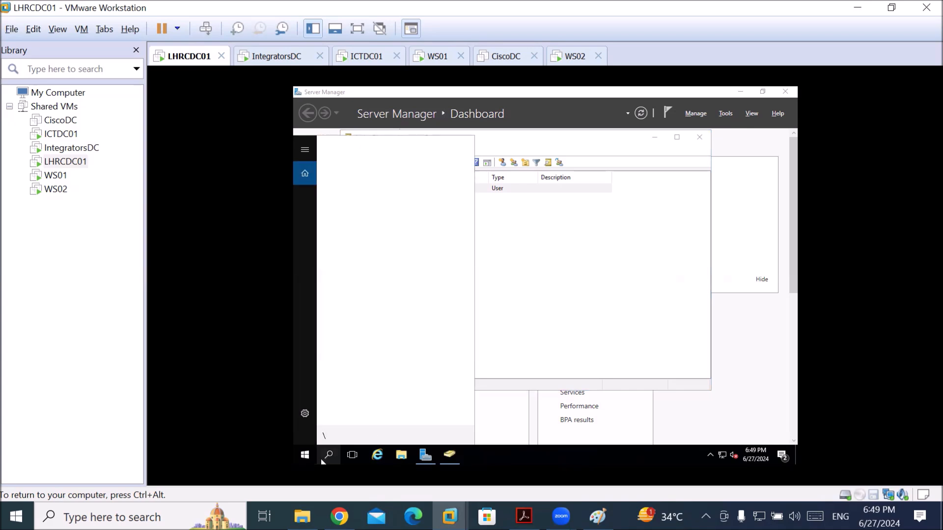
pyautogui.press('BackSpace')
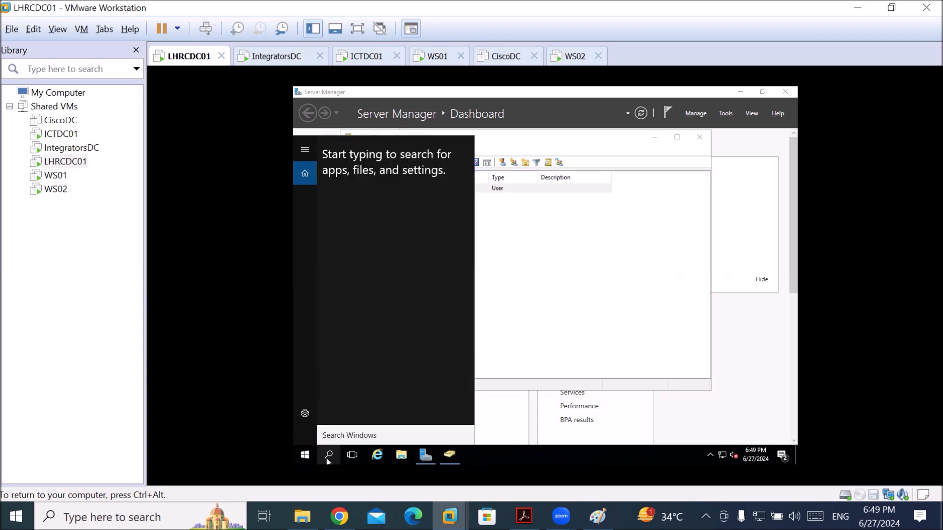
pyautogui.click(399, 457)
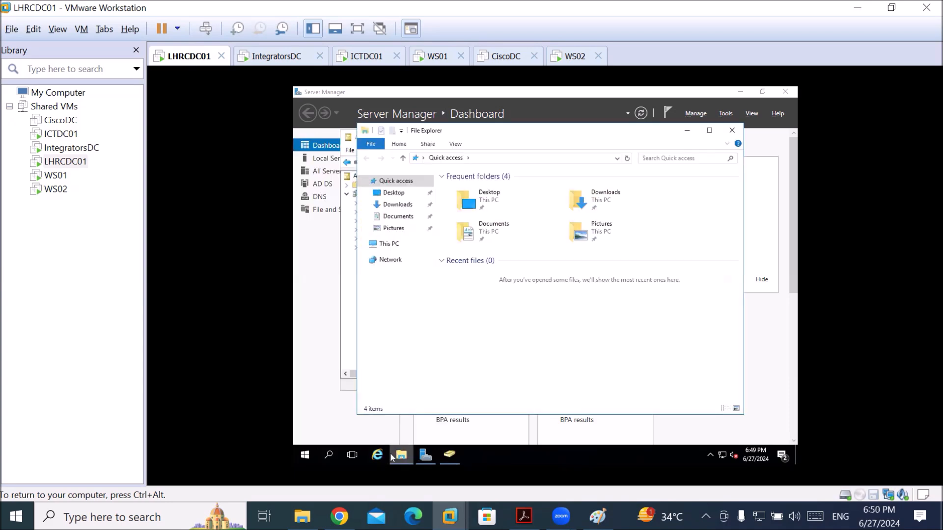
pyautogui.rightClick(384, 262)
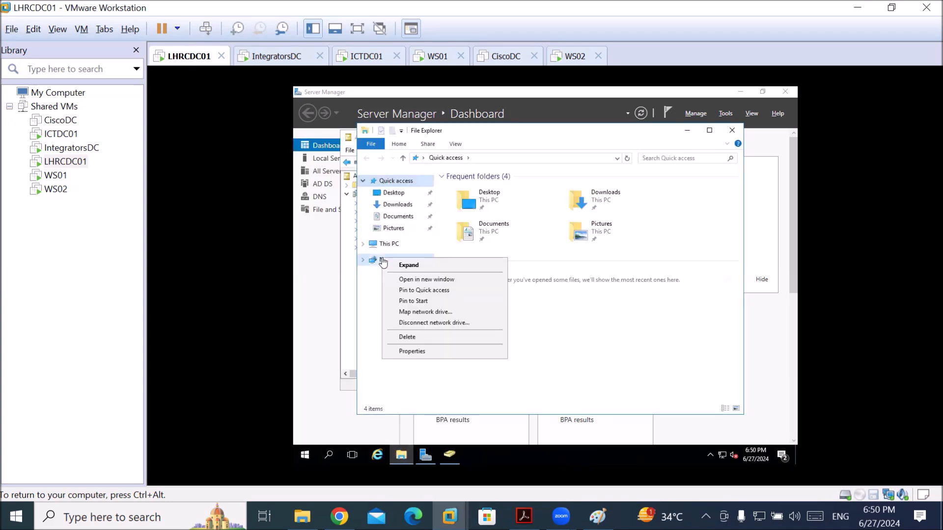
# Try mapping \\192.168.10.10\lahoreShare as drive Z:, dismiss the access error, and return to ICTDC01
pyautogui.click(427, 312)
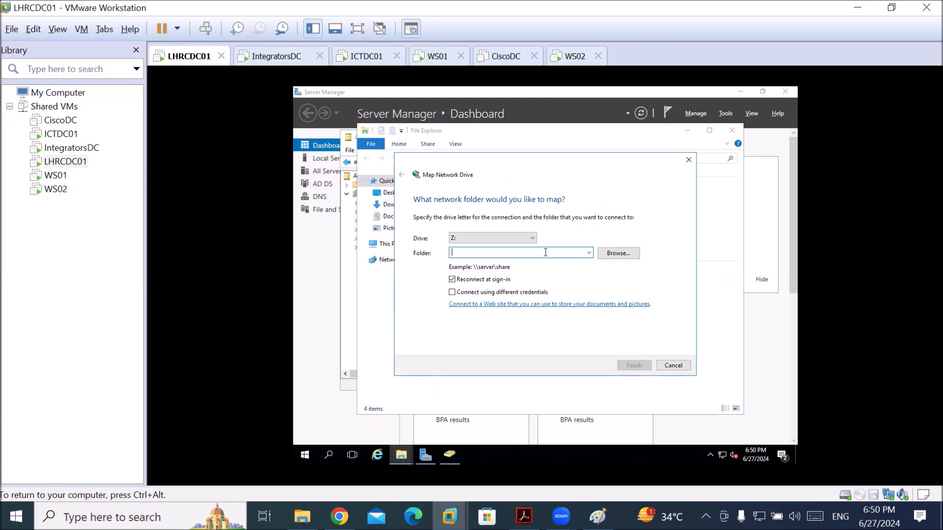
pyautogui.write('\\\\192.168.10.10\\lahoreShare')
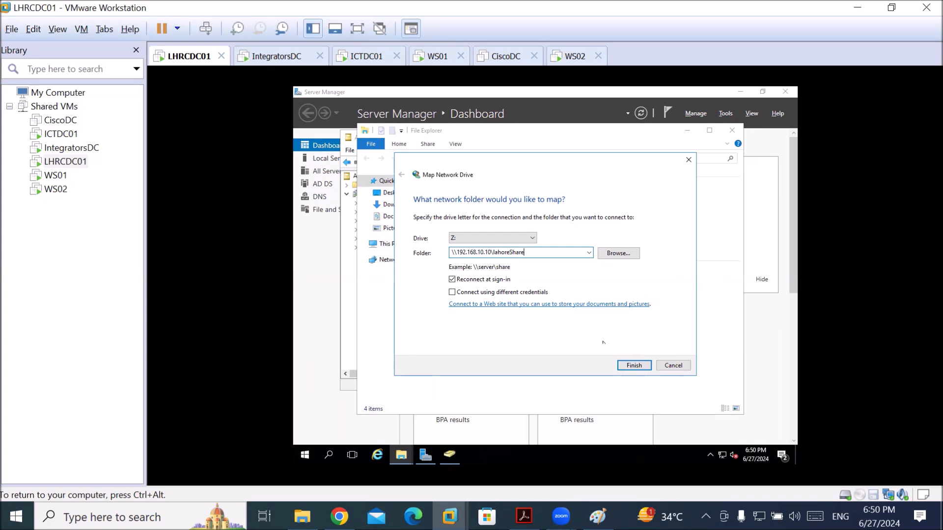
pyautogui.click(634, 365)
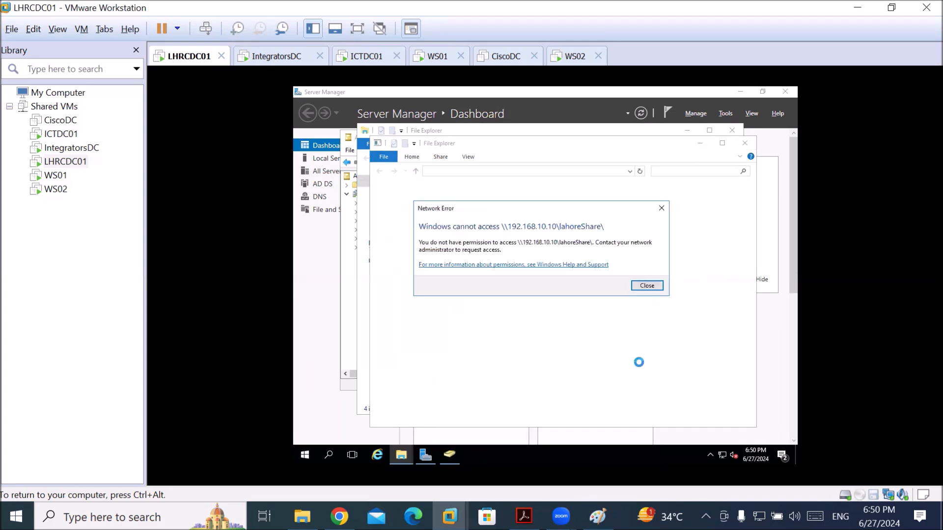
pyautogui.click(653, 287)
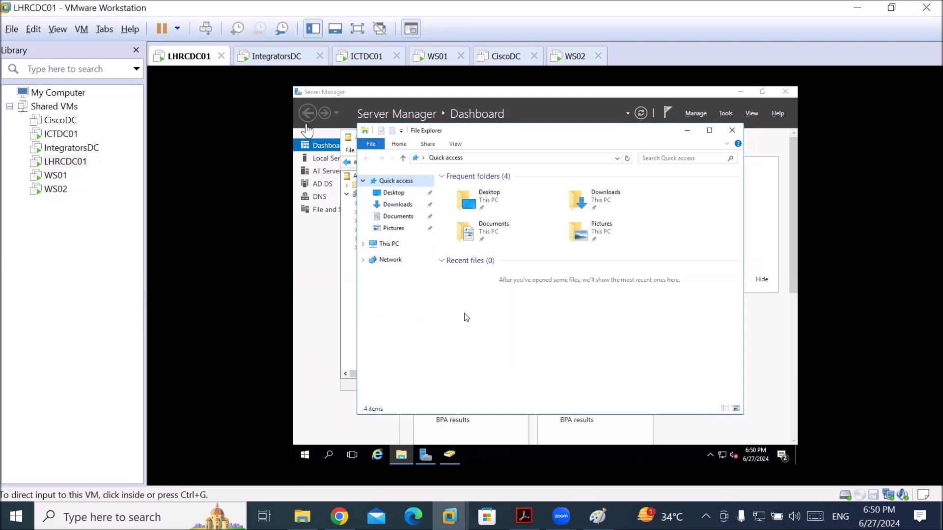
pyautogui.click(357, 58)
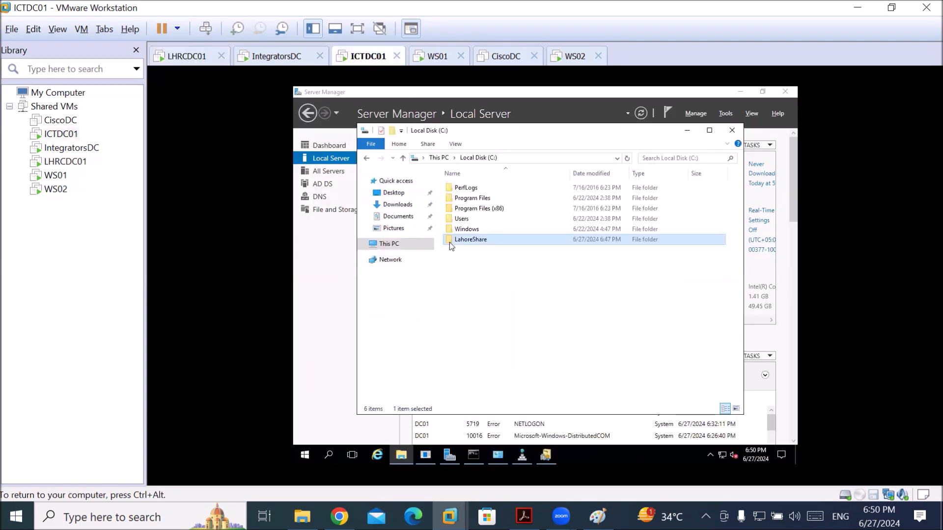
# Open LahoreShare's Properties at the Security tab and review the existing group permissions
pyautogui.rightClick(476, 241)
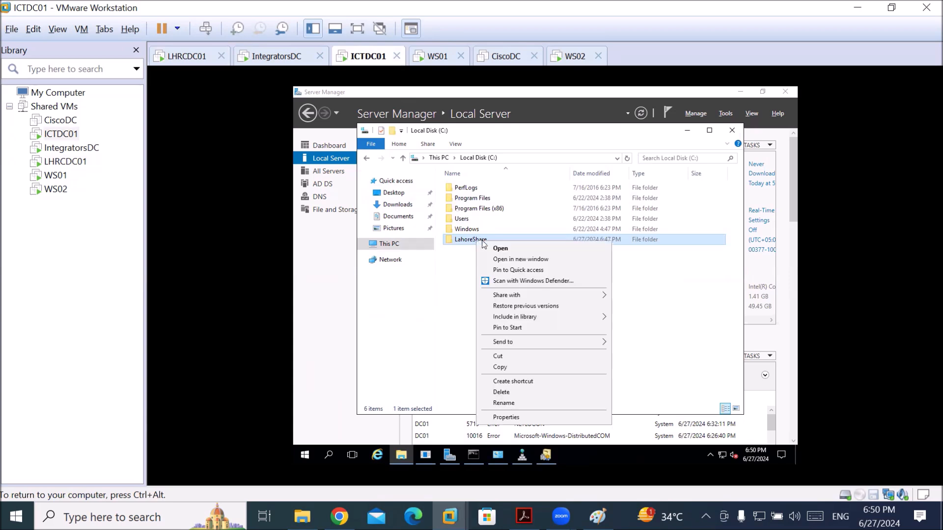
pyautogui.click(511, 417)
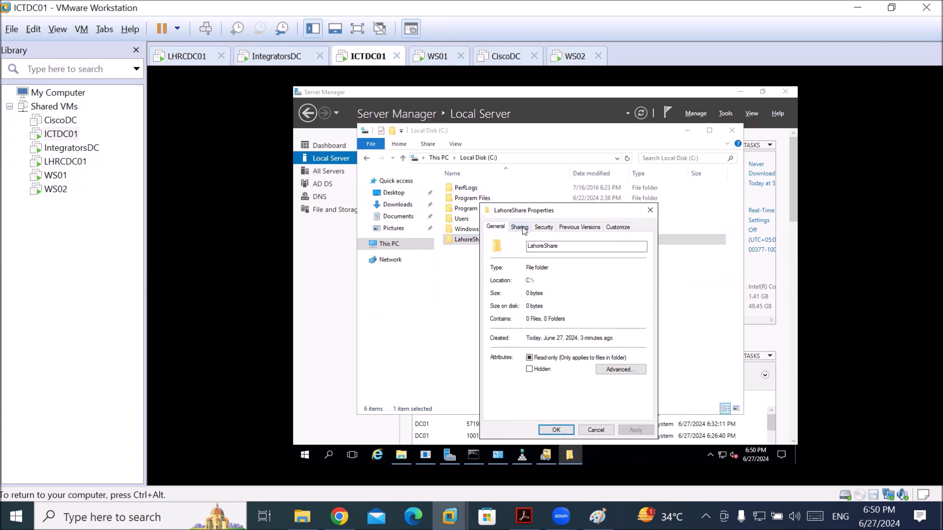
pyautogui.click(542, 229)
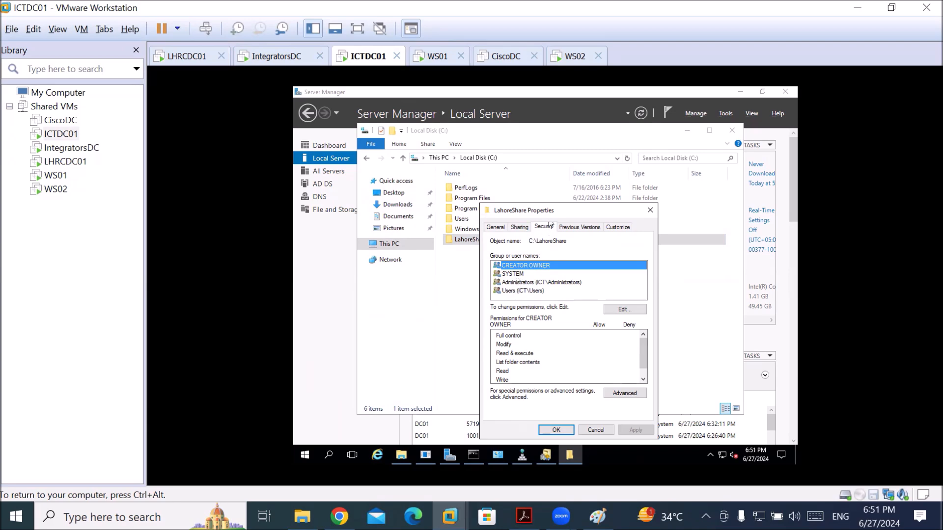
pyautogui.moveTo(554, 209); pyautogui.dragTo(564, 147)
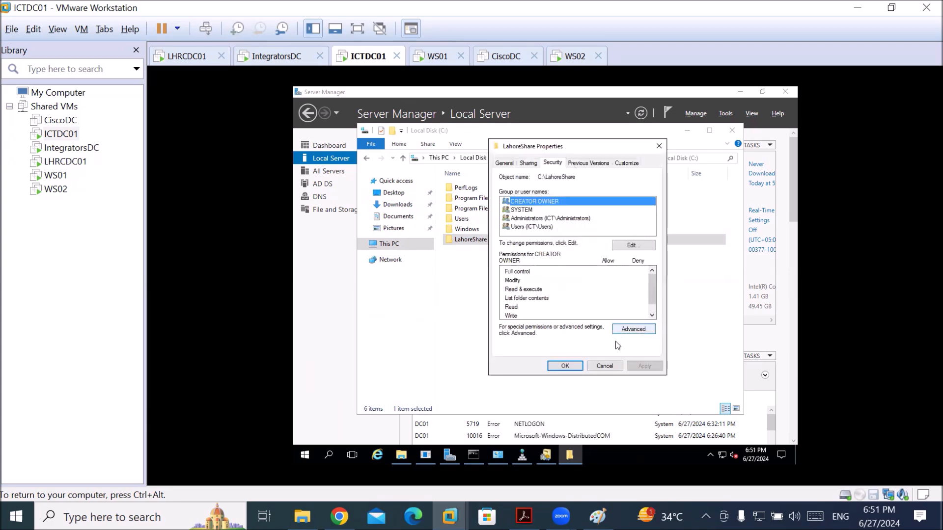
pyautogui.click(509, 277)
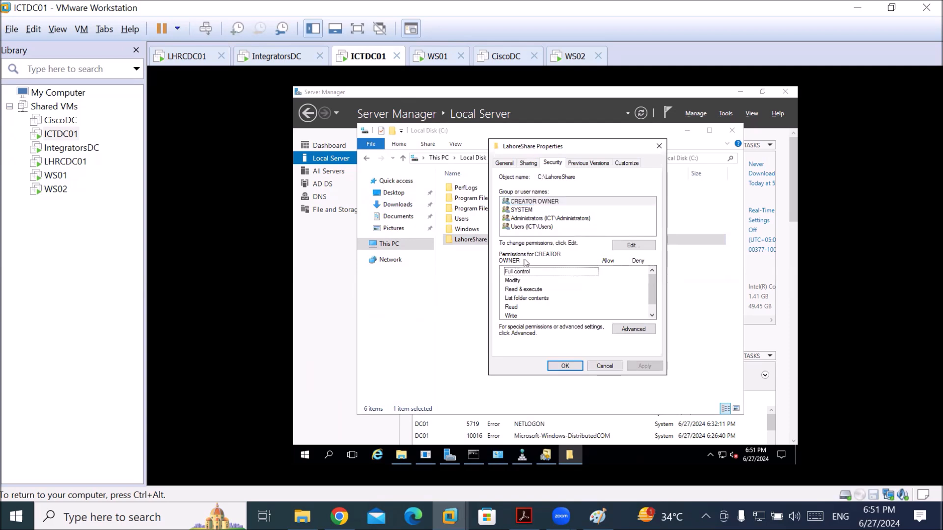
pyautogui.click(526, 230)
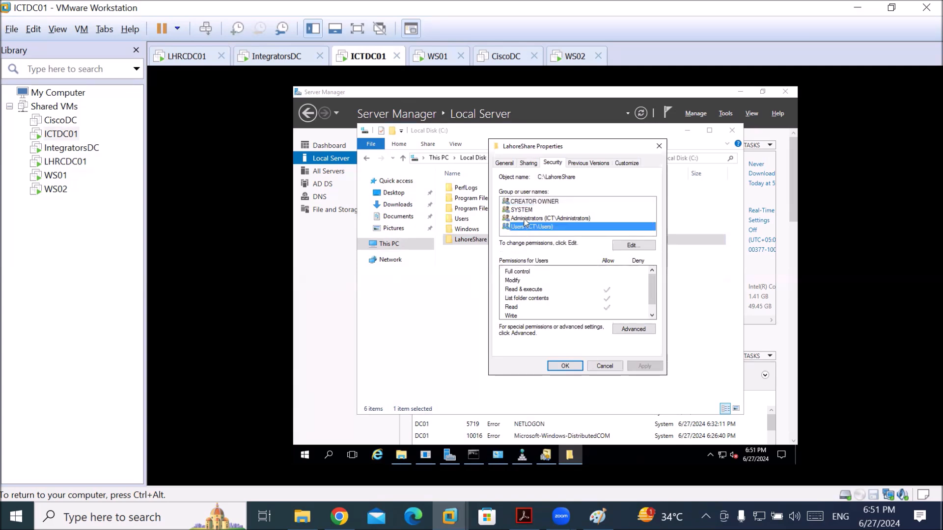
pyautogui.click(525, 220)
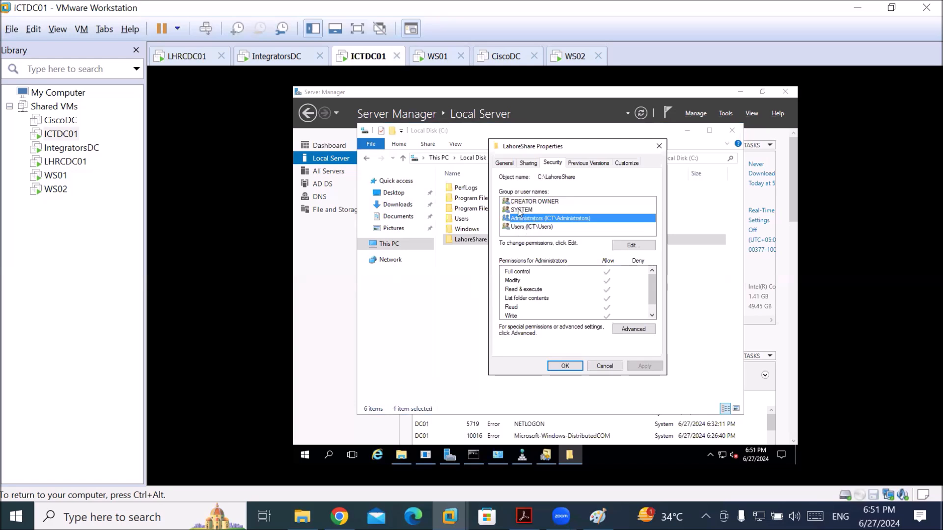
# Edit the folder's permissions and set the account search location to LHR.ICT.local
pyautogui.click(625, 250)
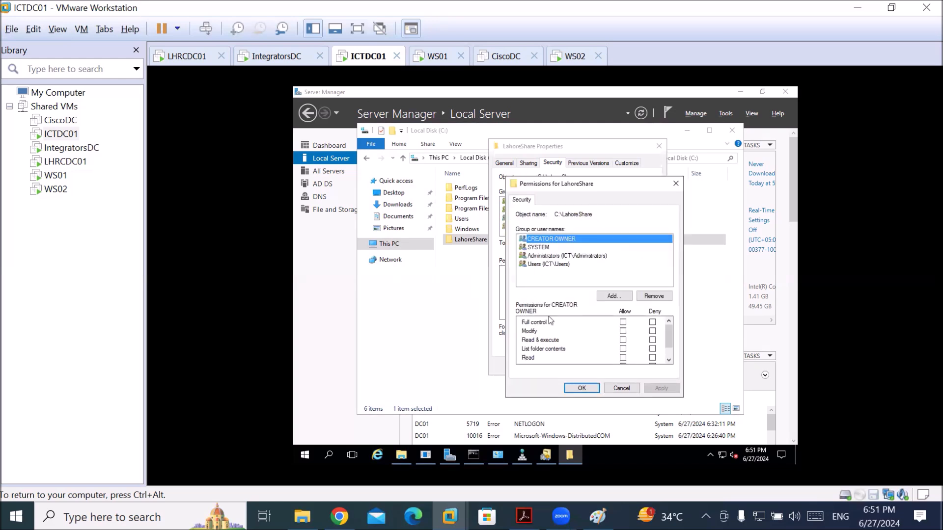
pyautogui.click(608, 299)
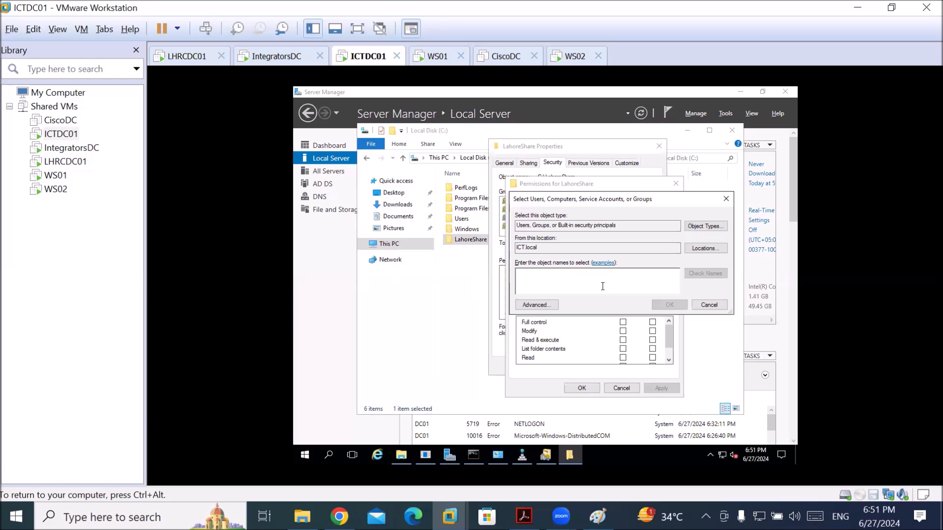
pyautogui.click(693, 249)
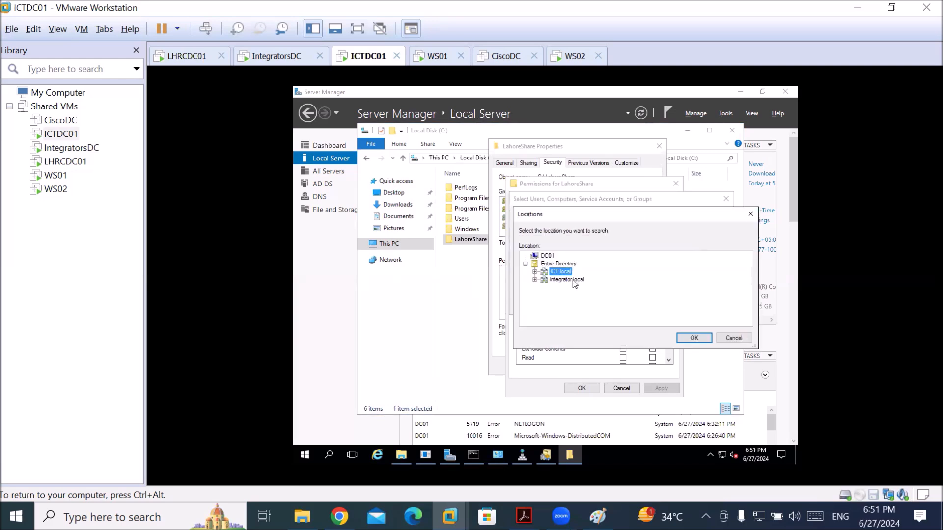
pyautogui.click(536, 273)
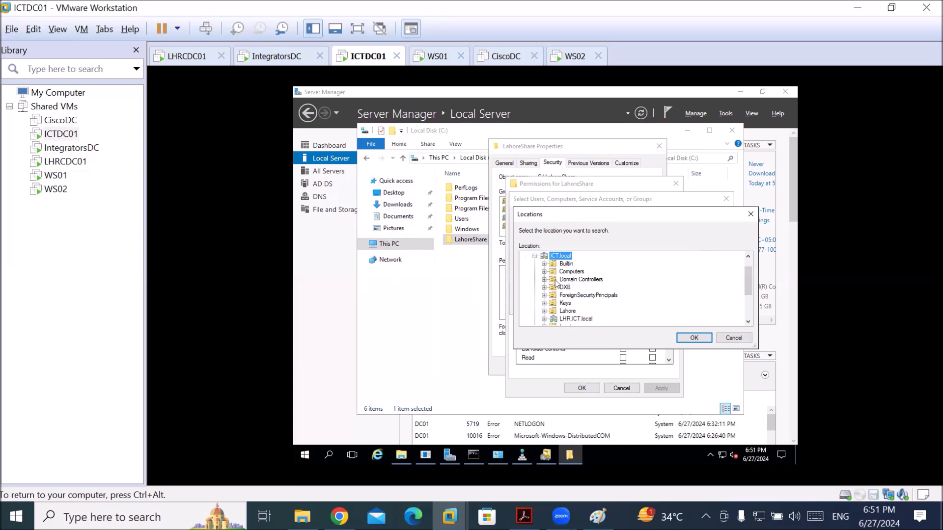
pyautogui.click(572, 319)
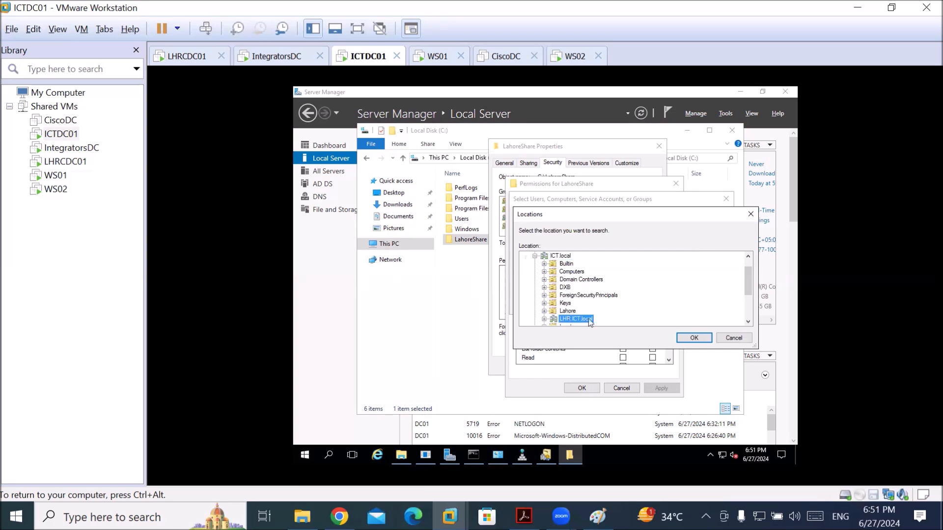
pyautogui.click(691, 339)
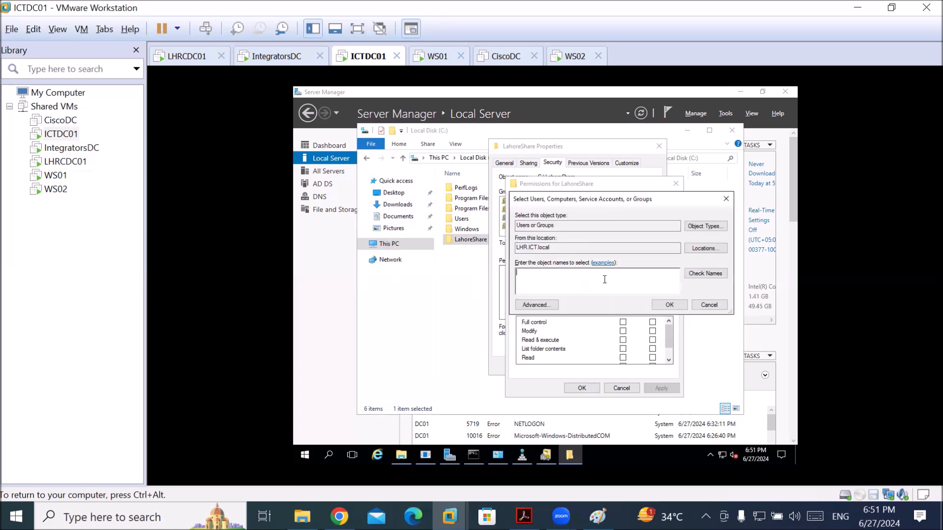
# Add LHR's Administrator and the new domain user to the folder's security list
pyautogui.write('administr')
pyautogui.click(695, 273)
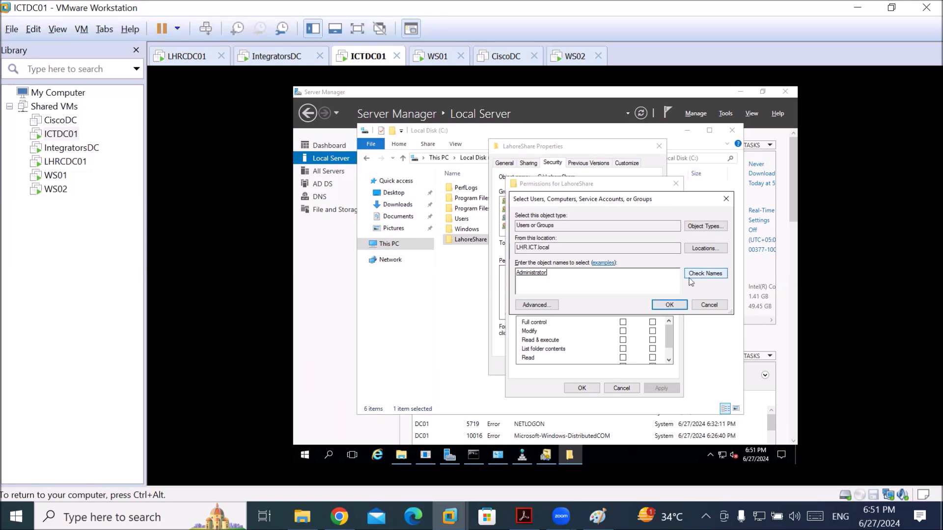
pyautogui.write('kamran')
pyautogui.click(701, 273)
pyautogui.click(669, 305)
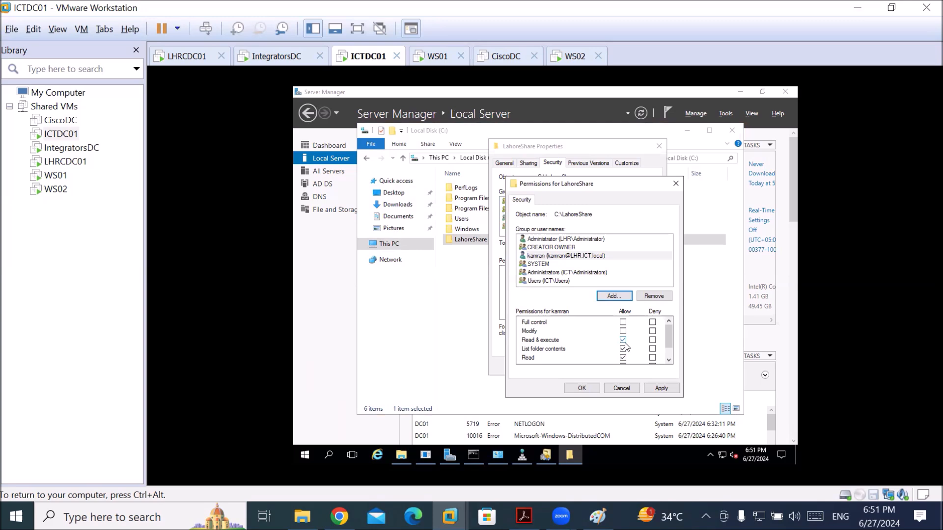
# Allow the domain user Full control and Modify, apply, and close the permissions window
pyautogui.moveTo(669, 344)
pyautogui.mouseDown()
pyautogui.moveTo(676, 355)
pyautogui.moveTo(669, 327)
pyautogui.mouseUp()
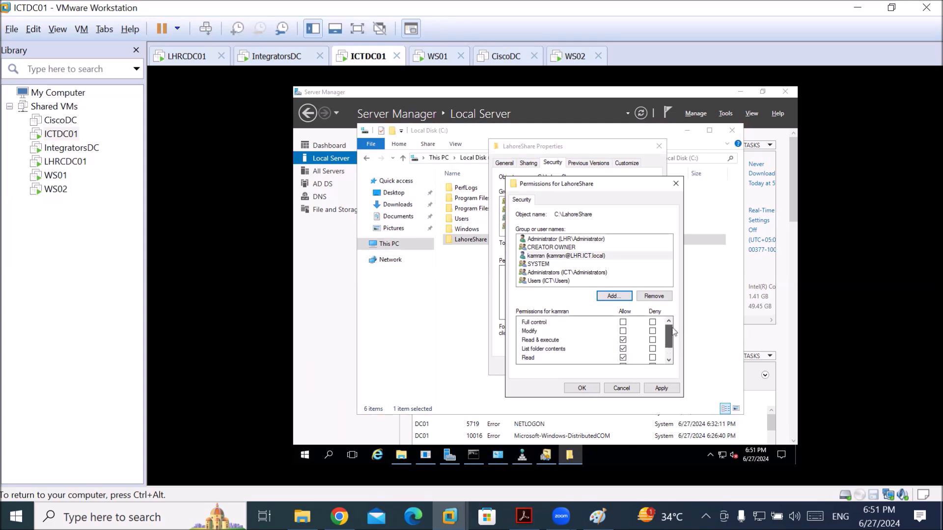
pyautogui.click(623, 322)
pyautogui.click(661, 388)
pyautogui.click(597, 388)
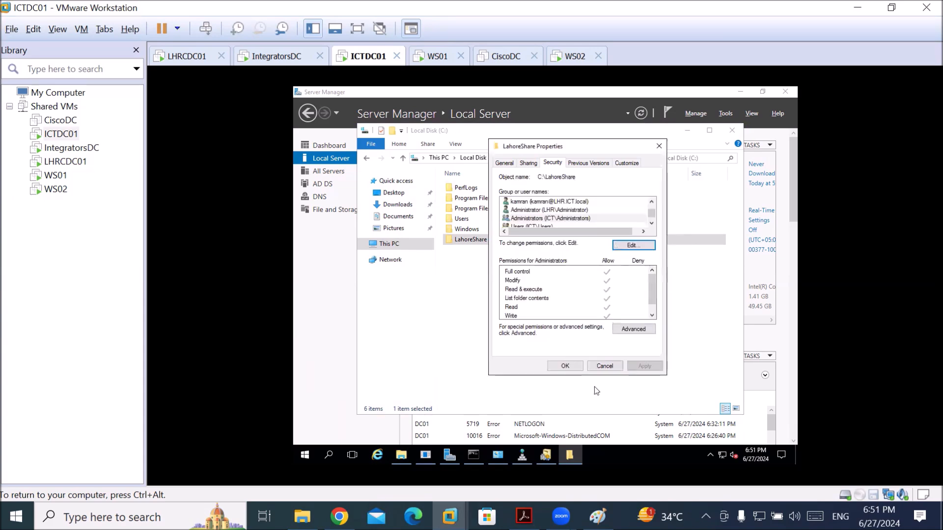
# Open LahoreShare's share permissions and set the account search location to LHR.ICT.local
pyautogui.click(529, 163)
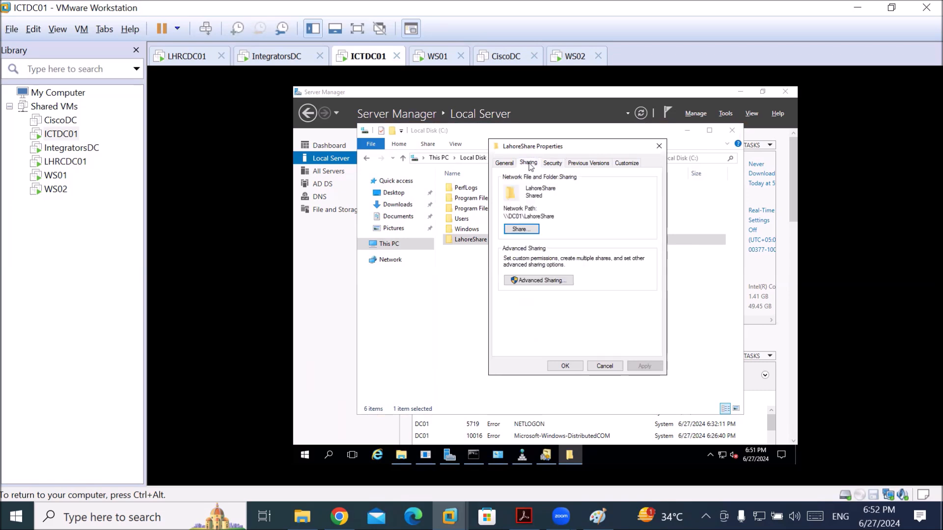
pyautogui.click(544, 280)
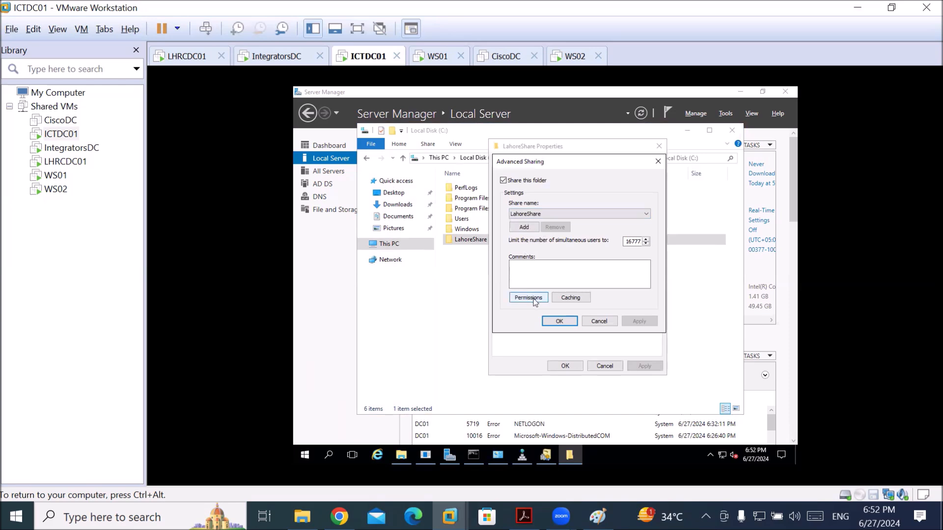
pyautogui.click(534, 299)
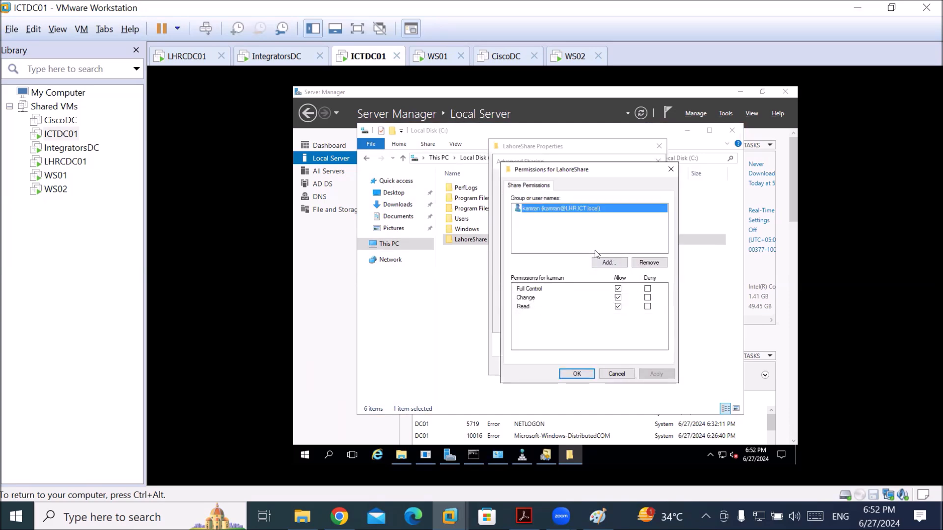
pyautogui.click(609, 264)
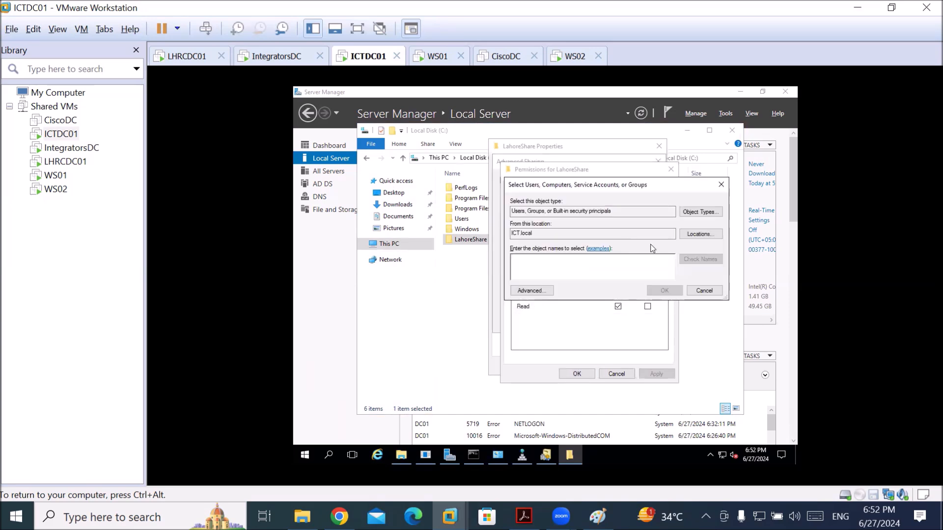
pyautogui.click(700, 234)
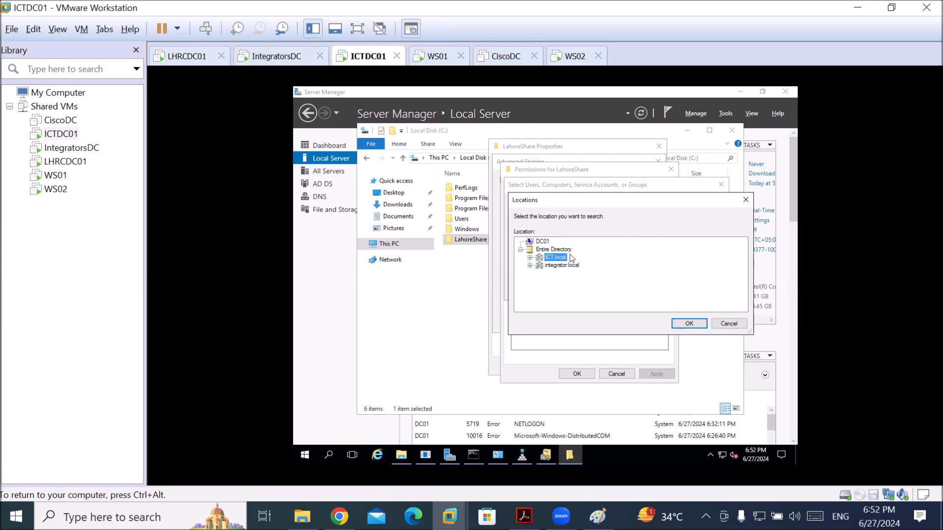
pyautogui.click(530, 258)
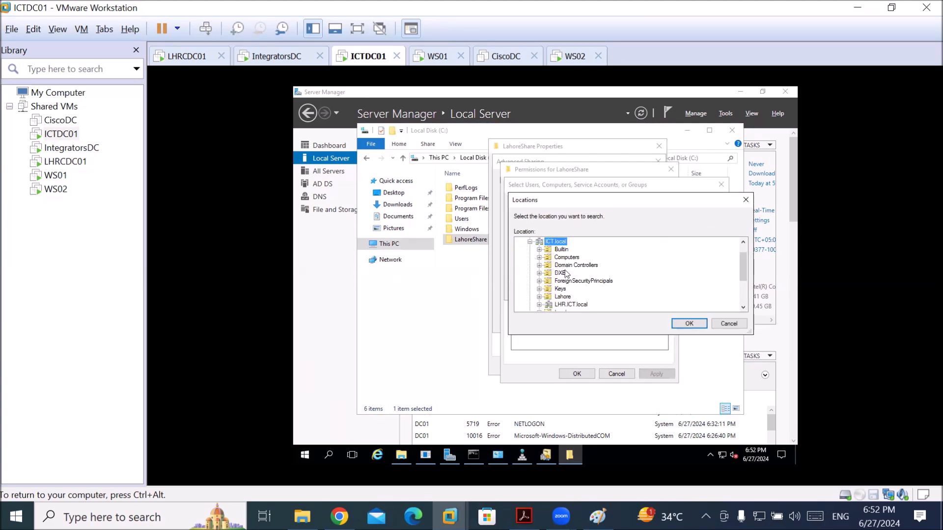
pyautogui.click(586, 306)
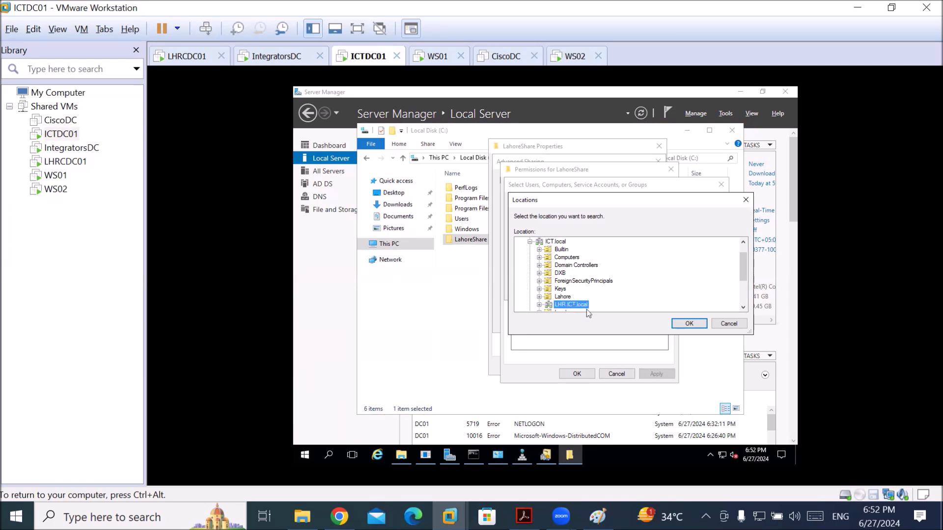
pyautogui.click(689, 324)
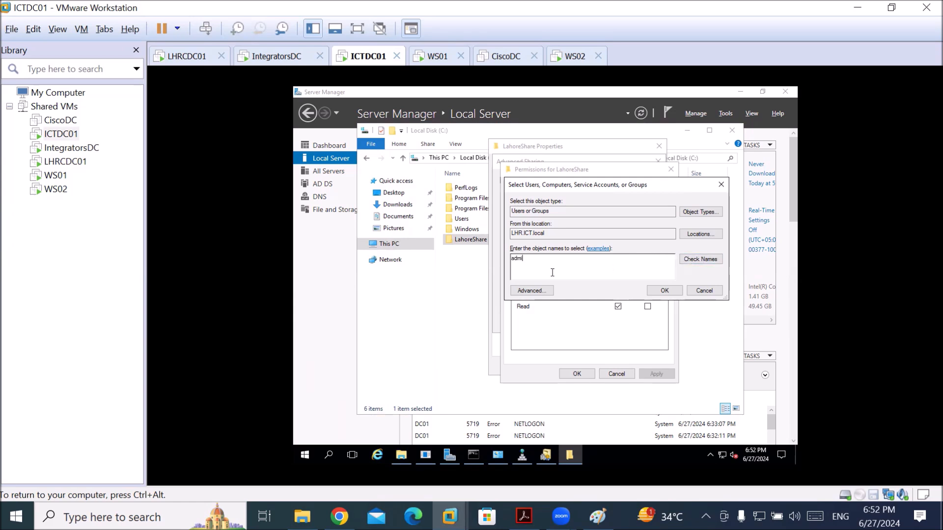
# Add LHR\Administrator with Full Control, apply, and close the sharing dialogs and properties
pyautogui.click(704, 260)
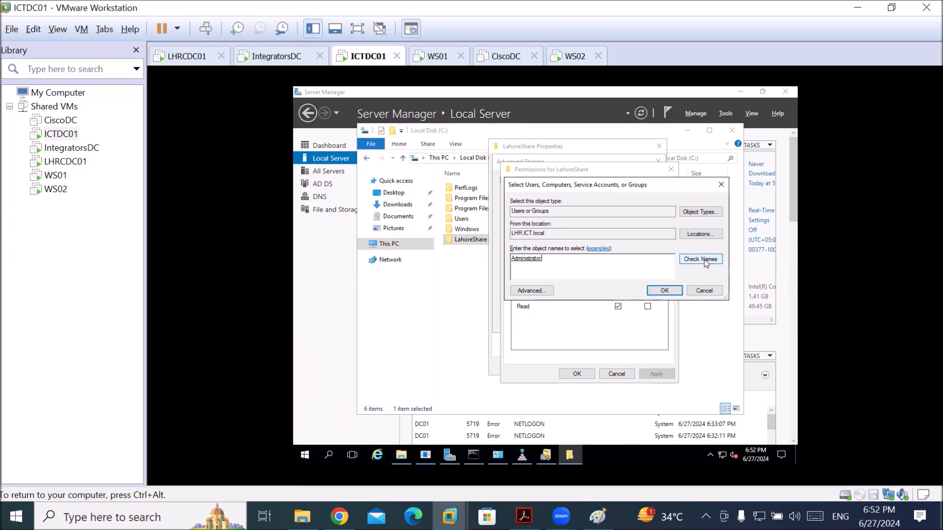
pyautogui.click(669, 293)
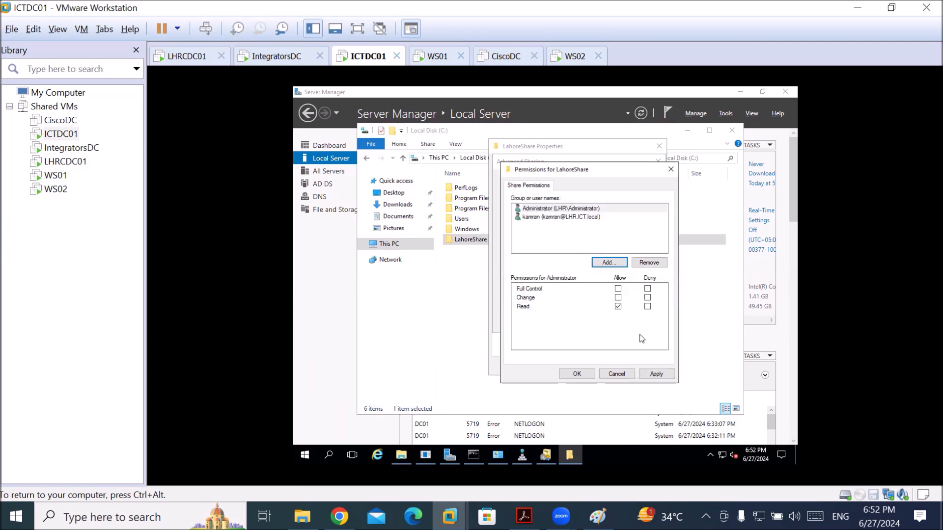
pyautogui.click(618, 289)
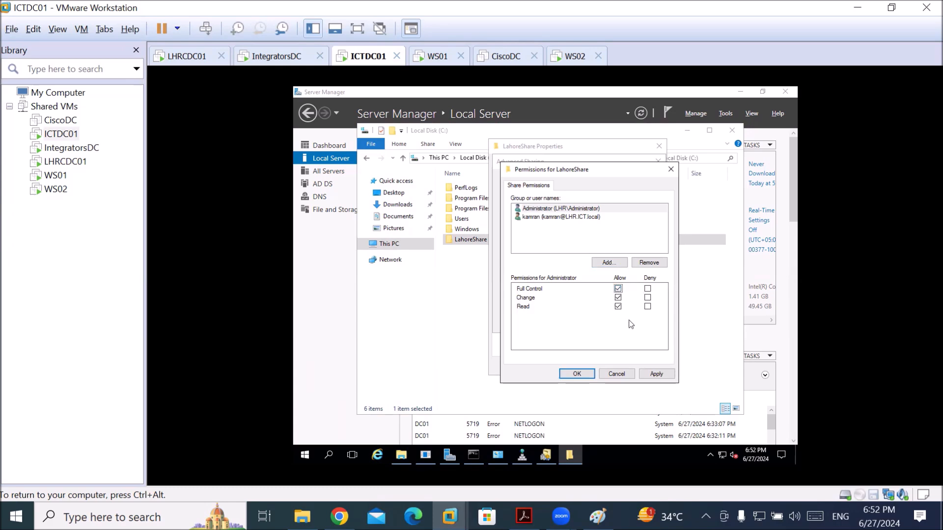
pyautogui.click(656, 373)
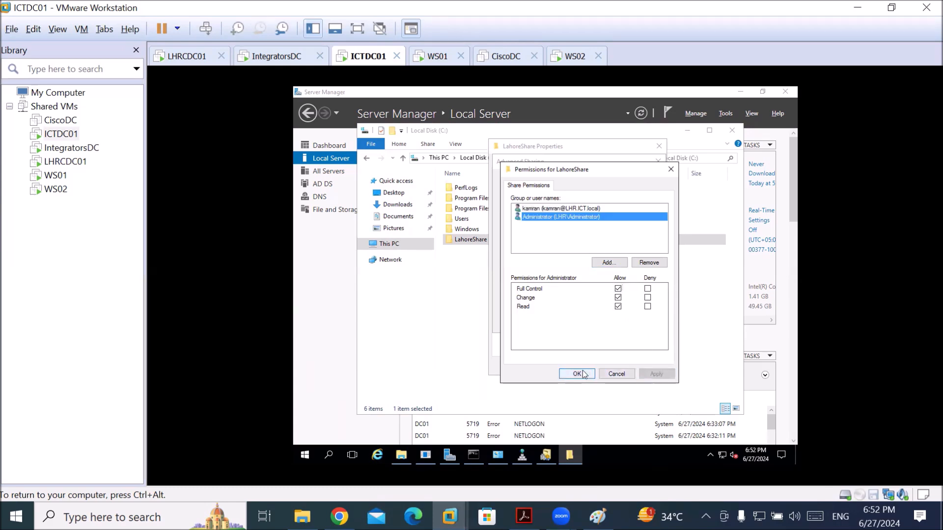
pyautogui.click(578, 374)
pyautogui.click(639, 321)
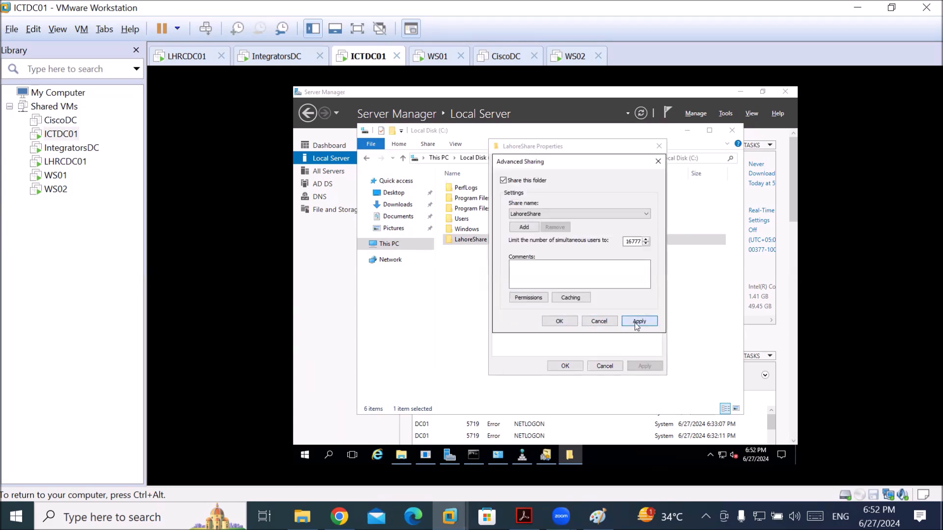
pyautogui.click(559, 320)
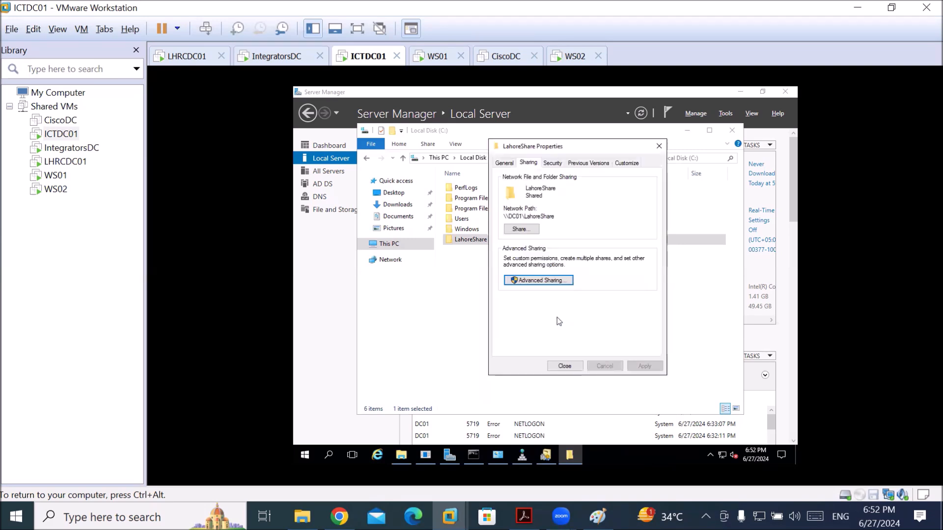
pyautogui.click(567, 366)
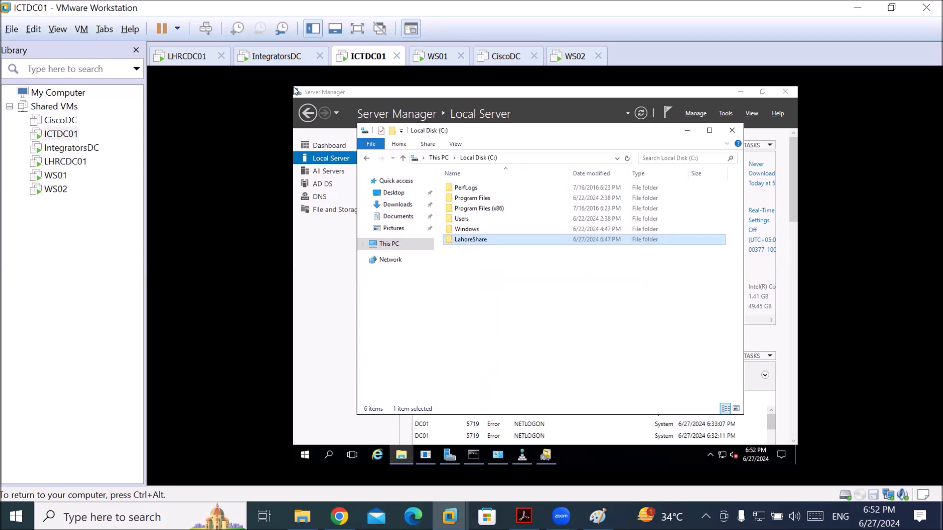
# Check the IntegratorsDC machine briefly, then open the WS02 virtual machine's tab
pyautogui.click(270, 59)
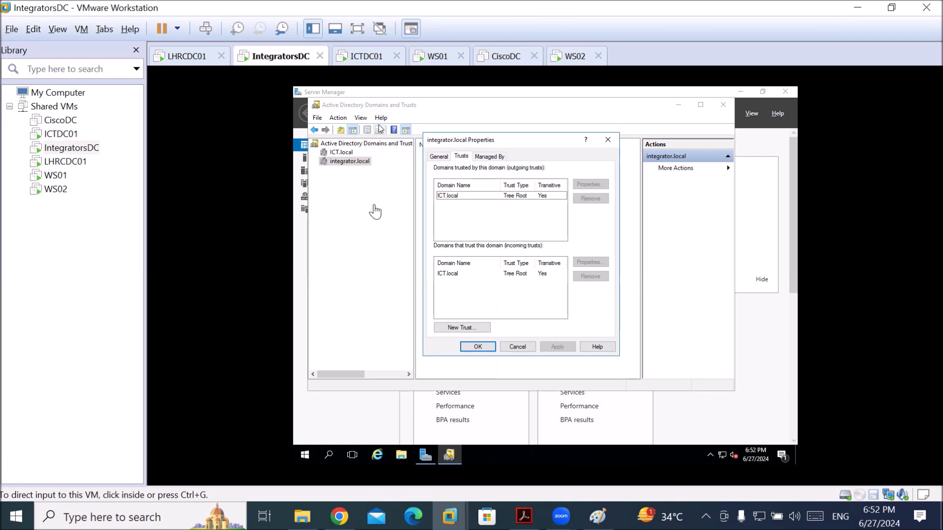
pyautogui.click(707, 109)
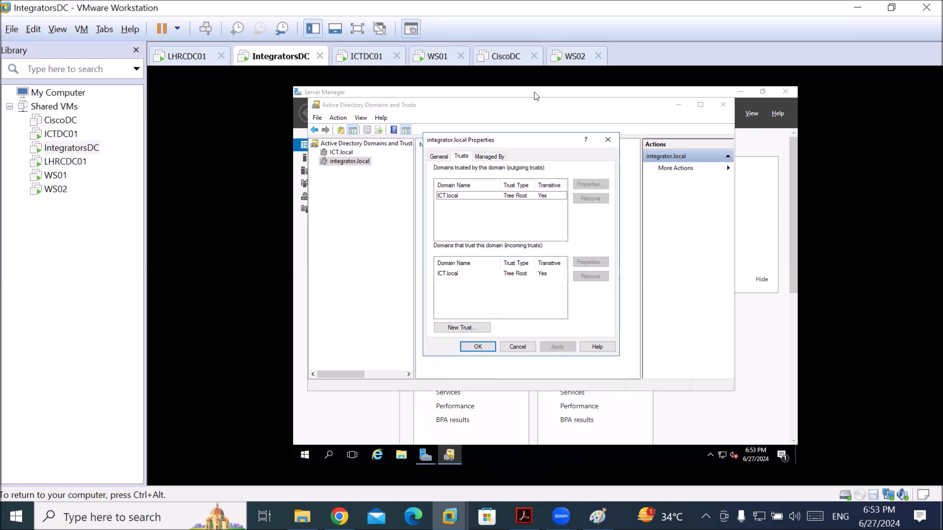
pyautogui.hotkey('ctrl', 'alt')
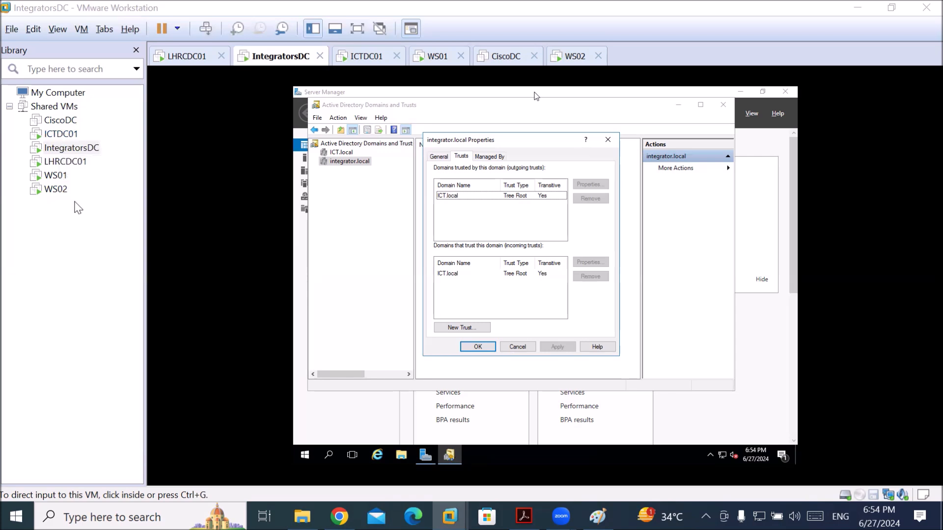
pyautogui.click(54, 191)
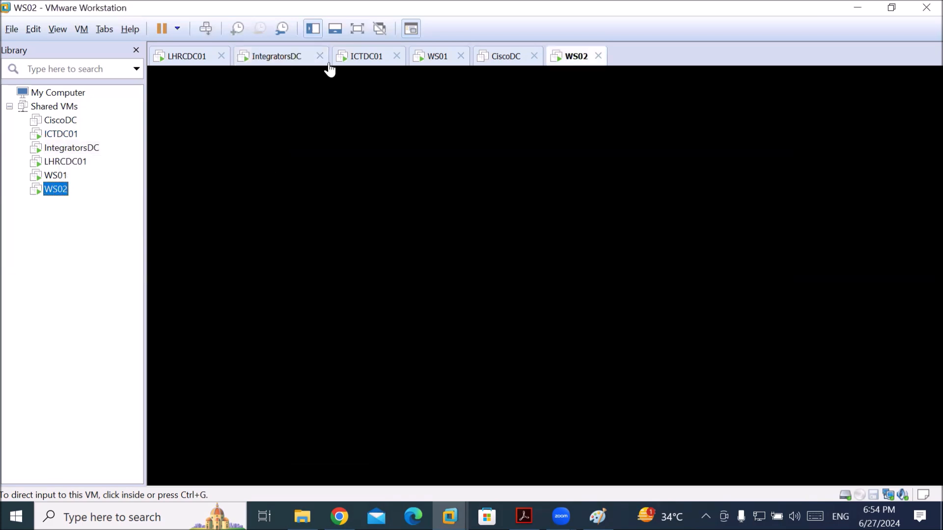
# Wake WS02 and sign in with the admin password
pyautogui.click(568, 61)
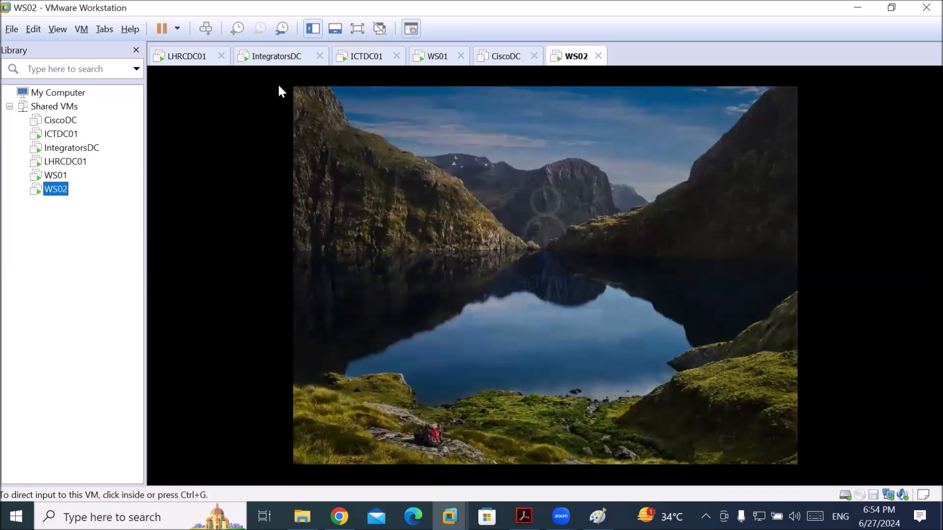
pyautogui.click(613, 236)
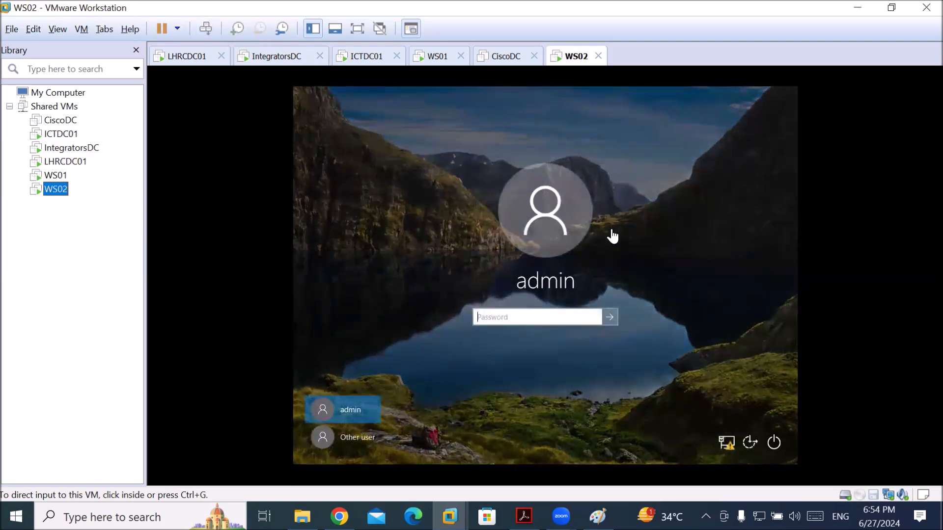
pyautogui.click(613, 237)
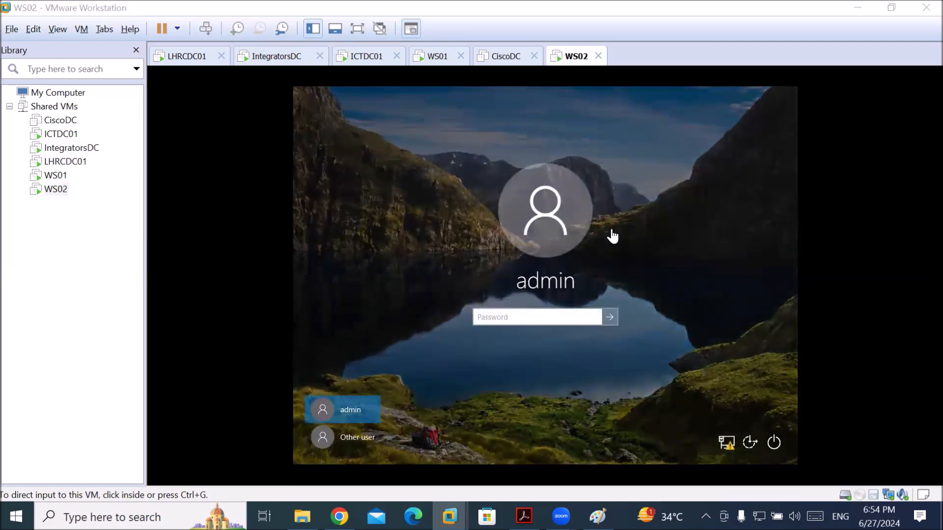
pyautogui.click(531, 319)
pyautogui.write('•••••••')
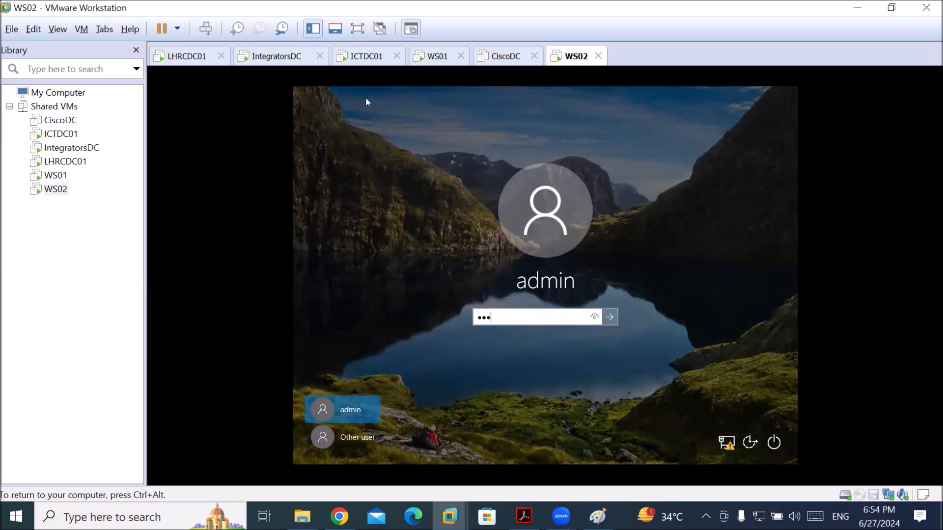
pyautogui.press('Return')
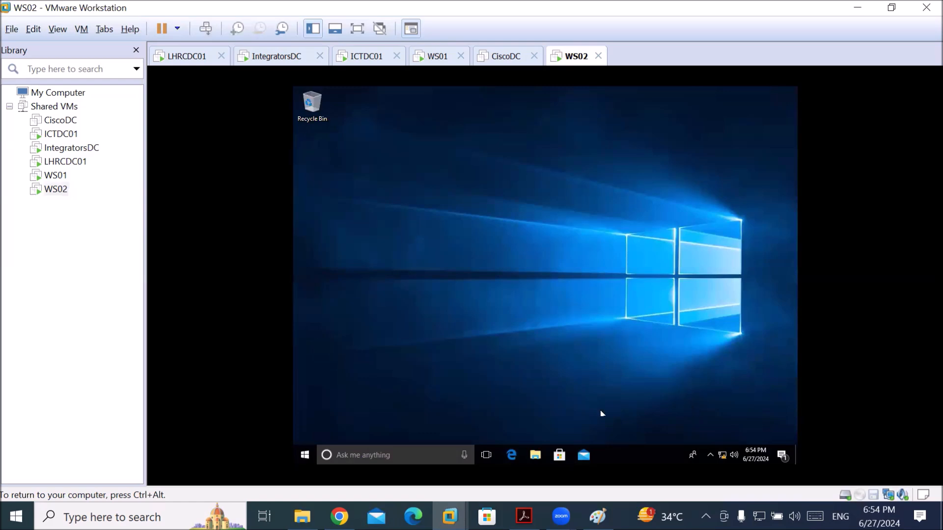
# Launch ncpa.cpl and open the IPv4 properties of the Ethernet0 adapter
pyautogui.click(375, 447)
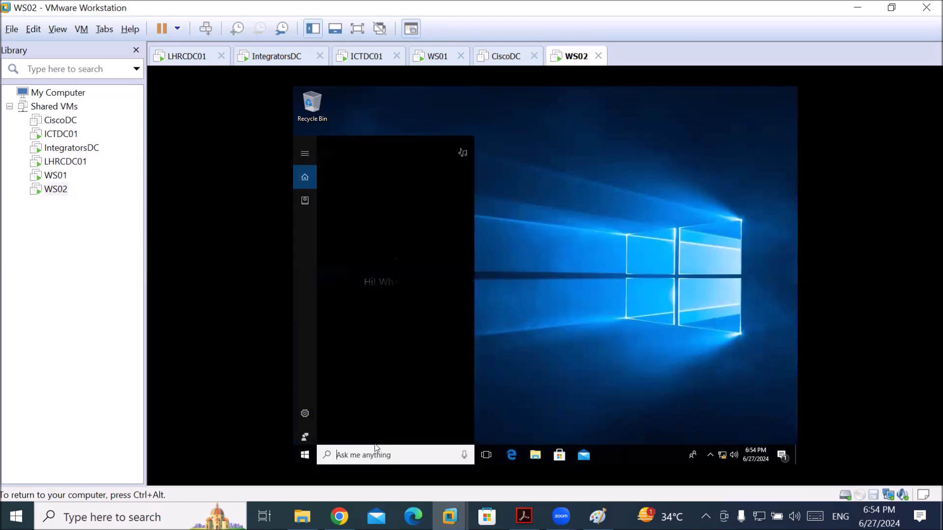
pyautogui.write('ncpa.cpl')
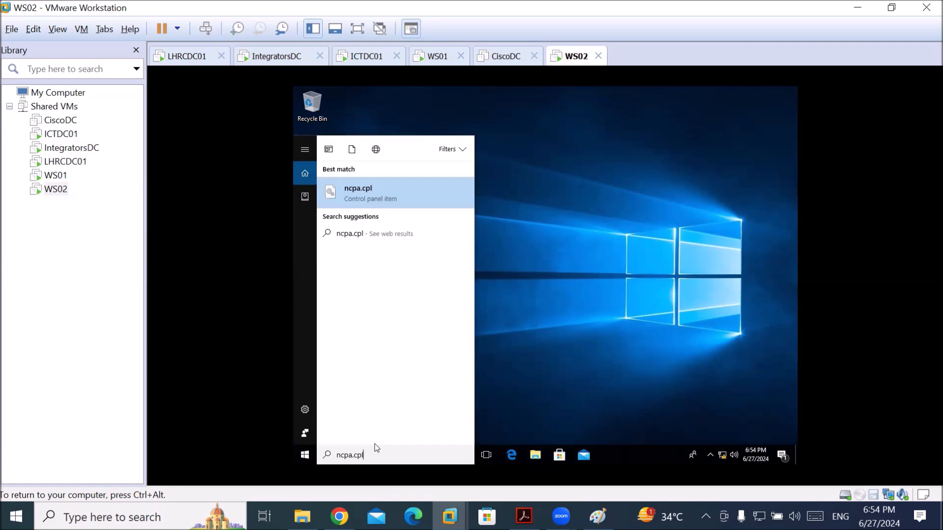
pyautogui.press('Return')
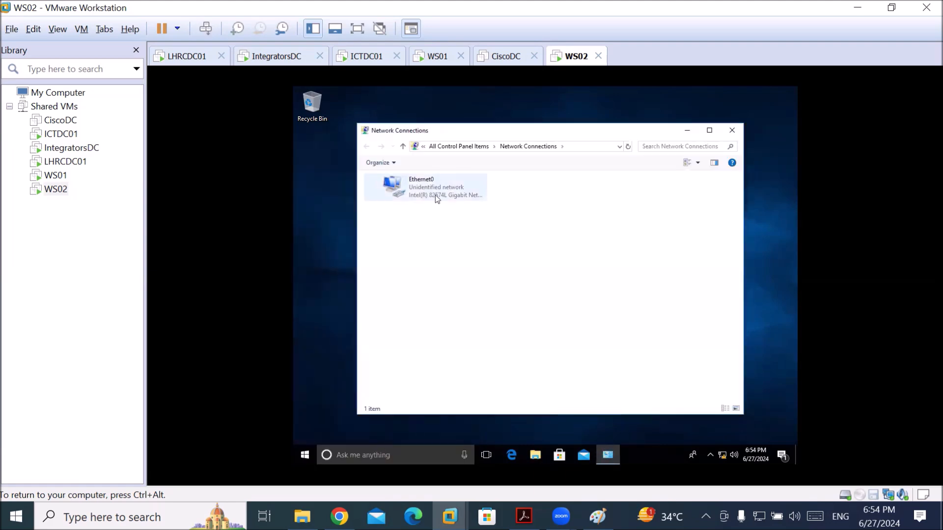
pyautogui.doubleClick(438, 198)
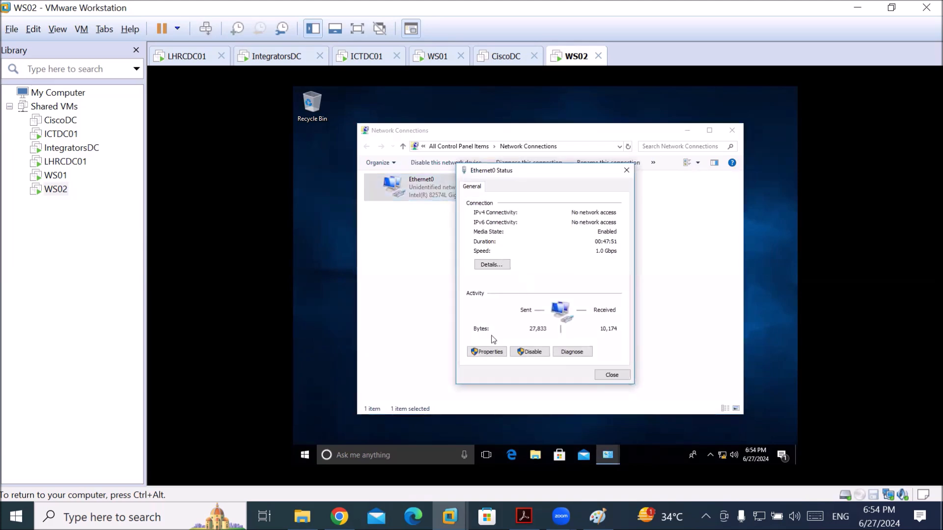
pyautogui.click(475, 353)
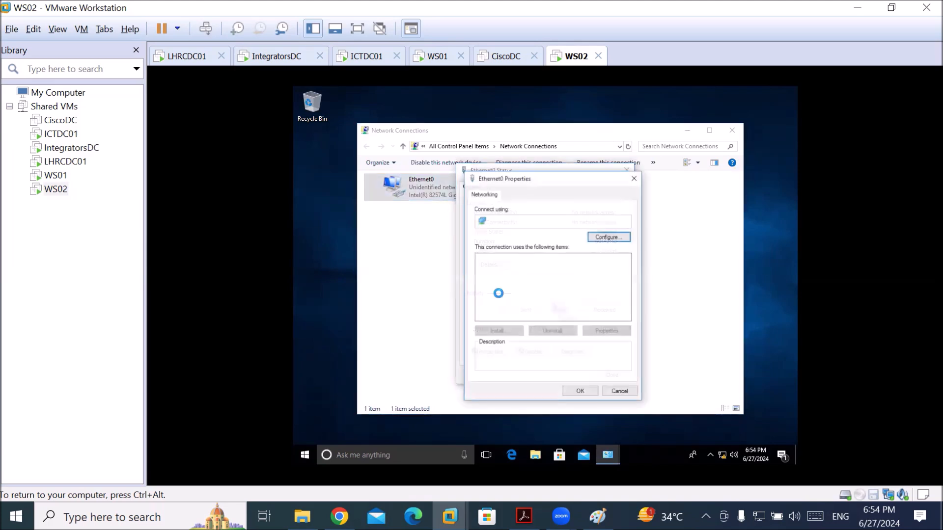
pyautogui.doubleClick(543, 284)
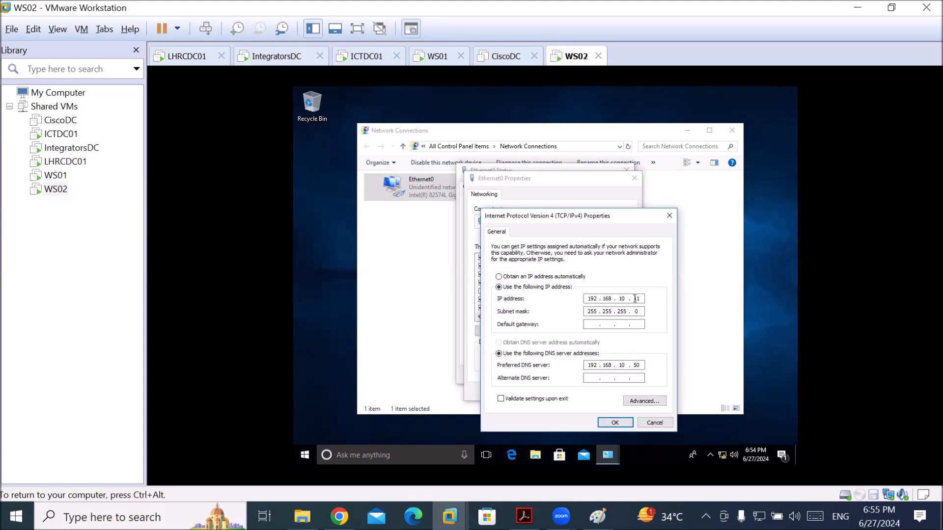
# Set IP 192.168.10.12, DNS 192.168.10.10 and gateway 182.168.1.10, accepting the gateway warning
pyautogui.doubleClick(635, 299)
pyautogui.write('12')
pyautogui.doubleClick(637, 365)
pyautogui.write('10')
pyautogui.click(591, 326)
pyautogui.write('182 . 168 . 1 . 10')
pyautogui.click(612, 422)
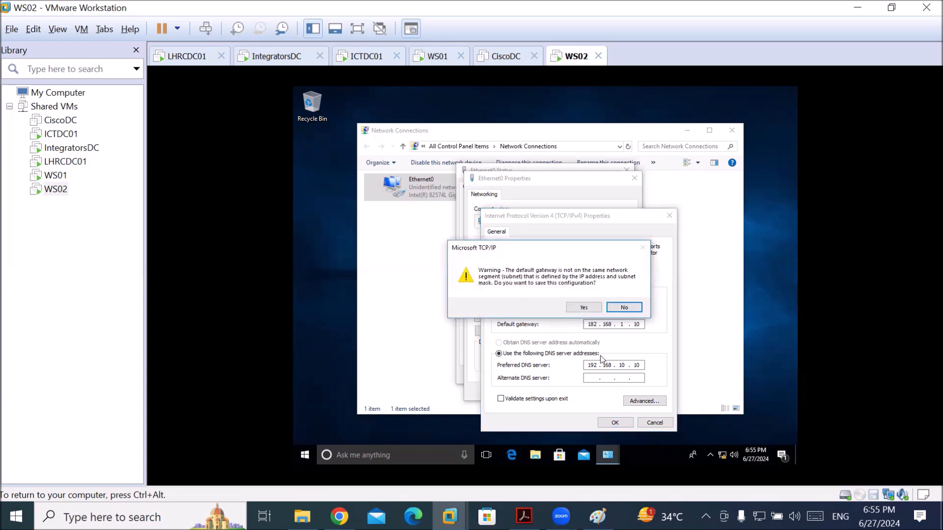
pyautogui.click(588, 307)
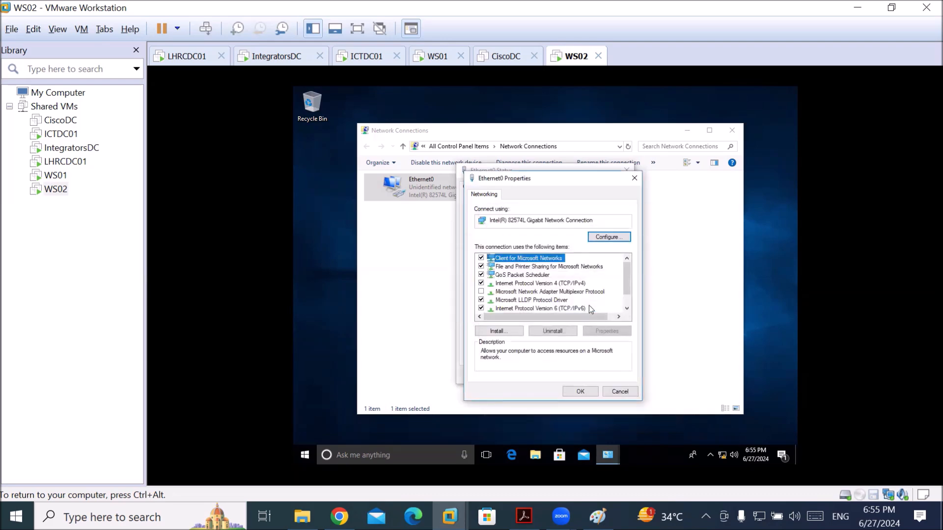
pyautogui.click(580, 391)
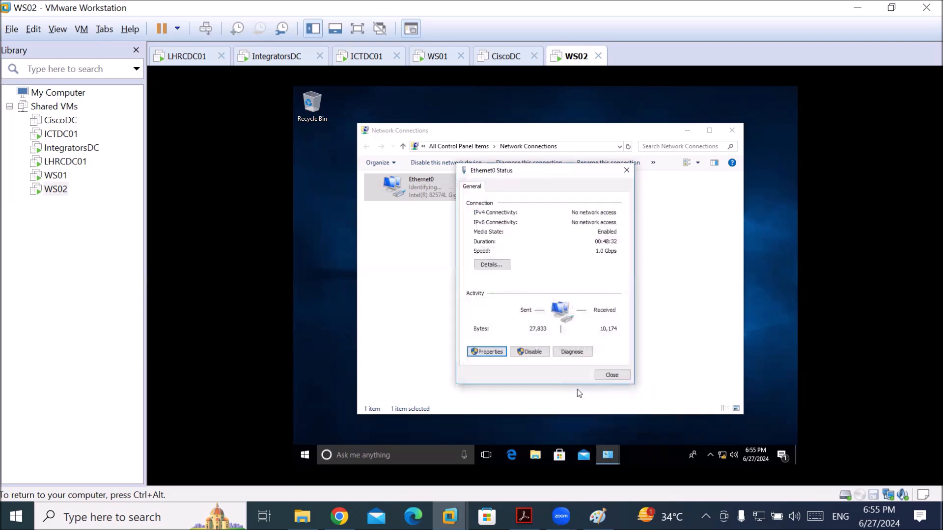
pyautogui.click(611, 376)
pyautogui.click(366, 458)
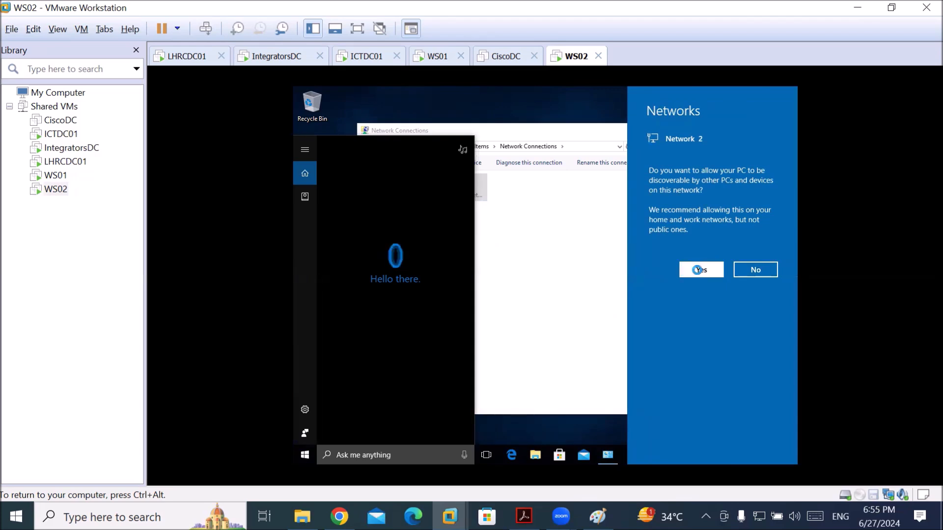
# Allow network discovery on Network 2, then run sysdm.cpl to open System Properties
pyautogui.click(365, 459)
pyautogui.click(385, 453)
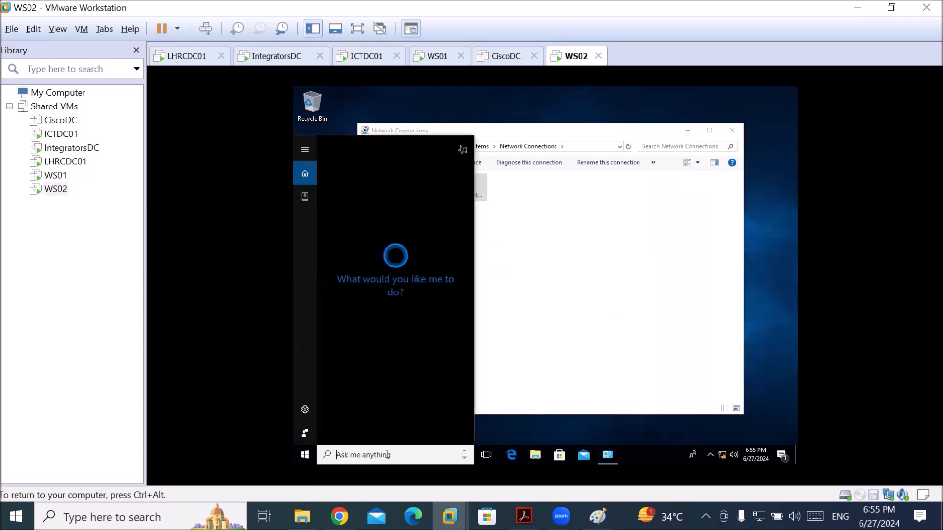
pyautogui.write('c')
pyautogui.press('BackSpace')
pyautogui.write('sy')
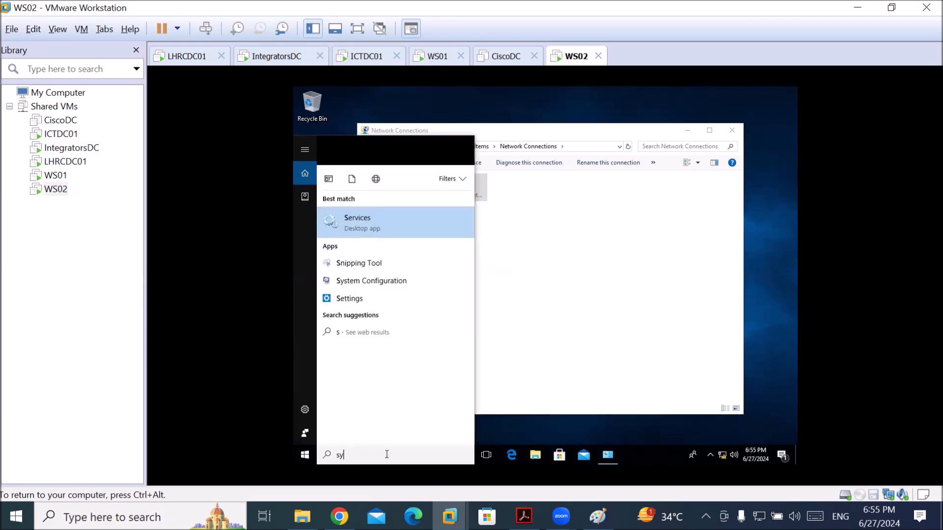
pyautogui.write('sdm.cpl')
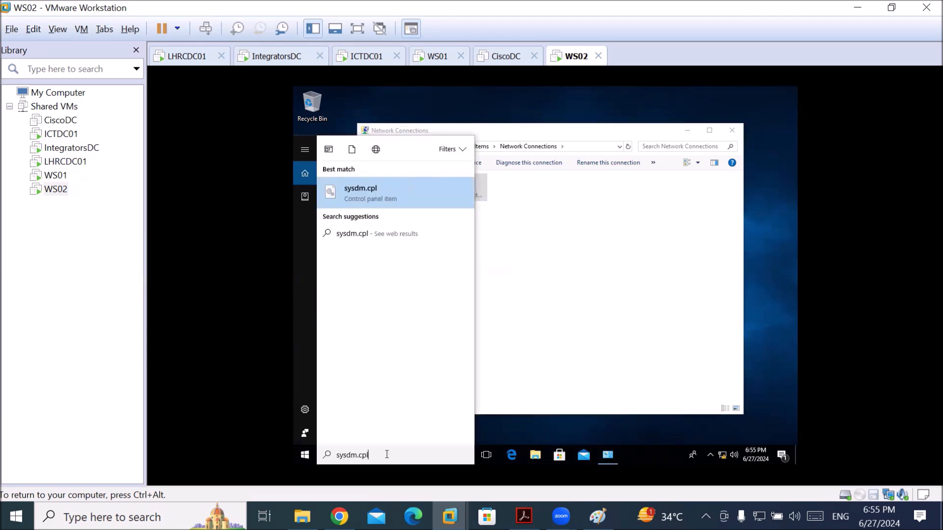
pyautogui.press('Return')
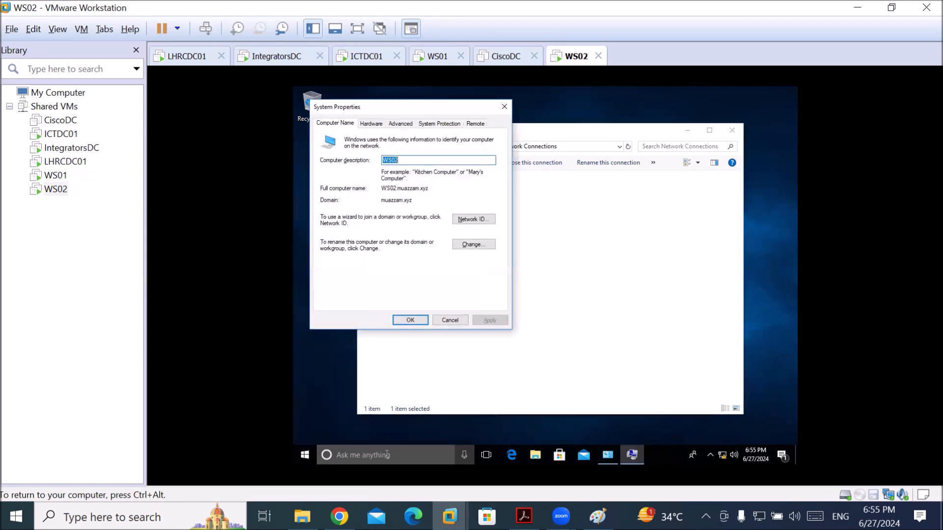
# Change WS02's membership from the domain to workgroup WORKGROUP, accepting the leave-domain warning
pyautogui.click(464, 247)
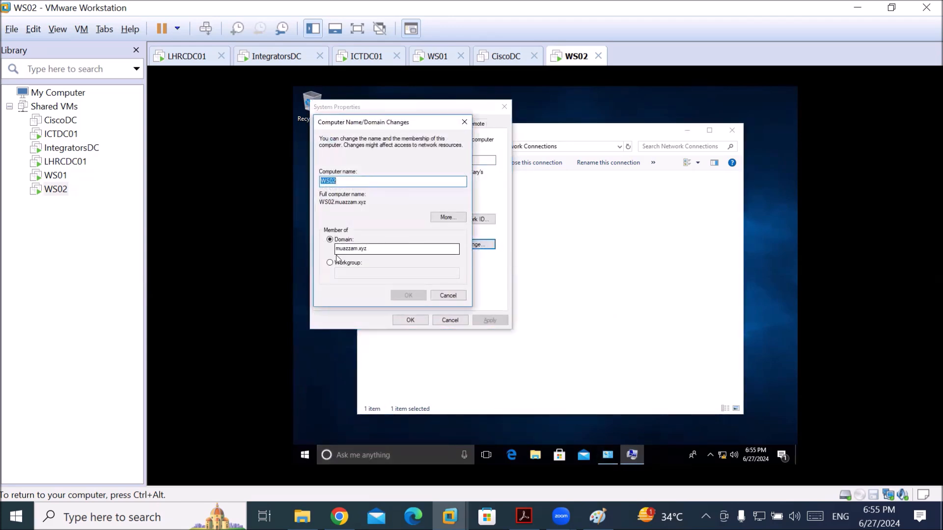
pyautogui.click(330, 264)
pyautogui.click(362, 274)
pyautogui.write('WORK')
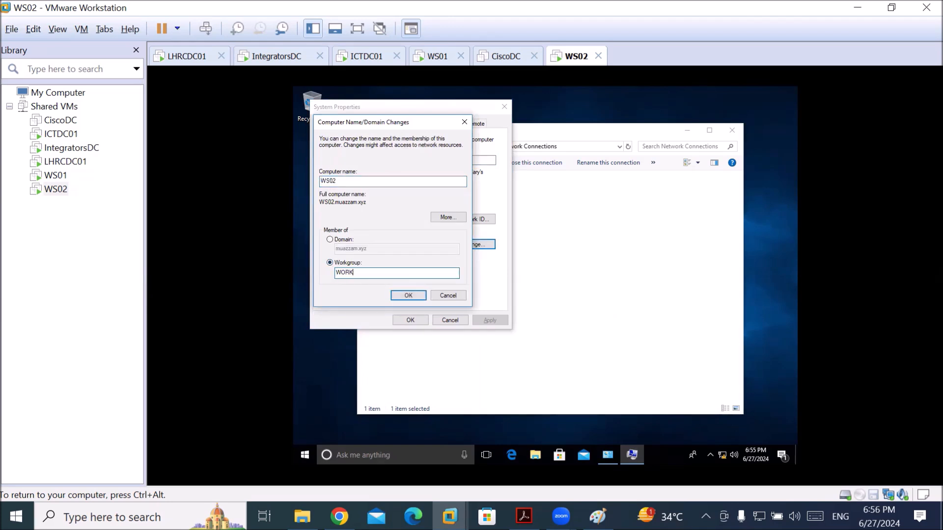
pyautogui.write('GROUP')
pyautogui.press('Return')
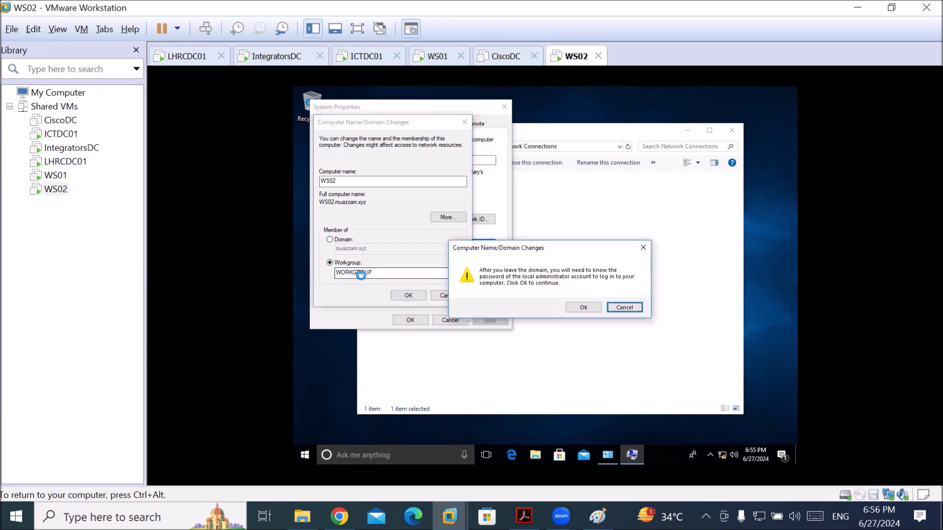
pyautogui.press('Left')
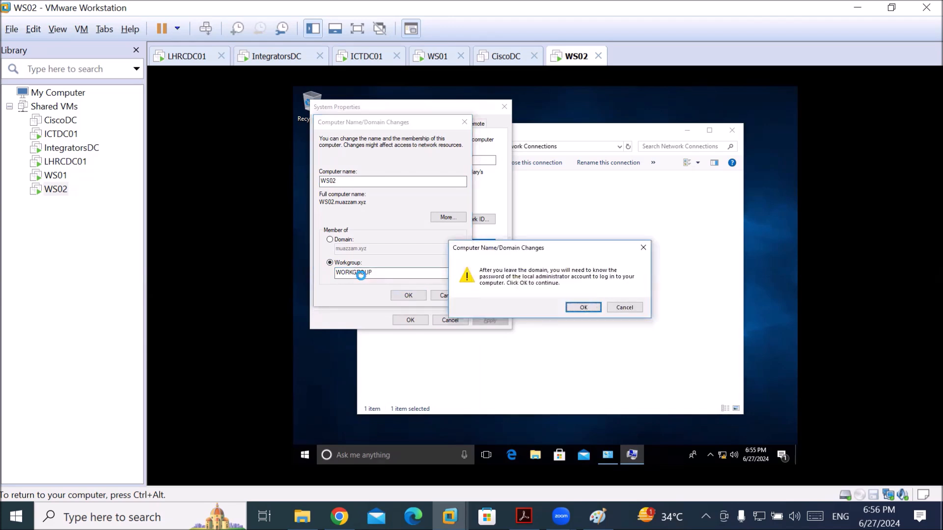
pyautogui.press('Return')
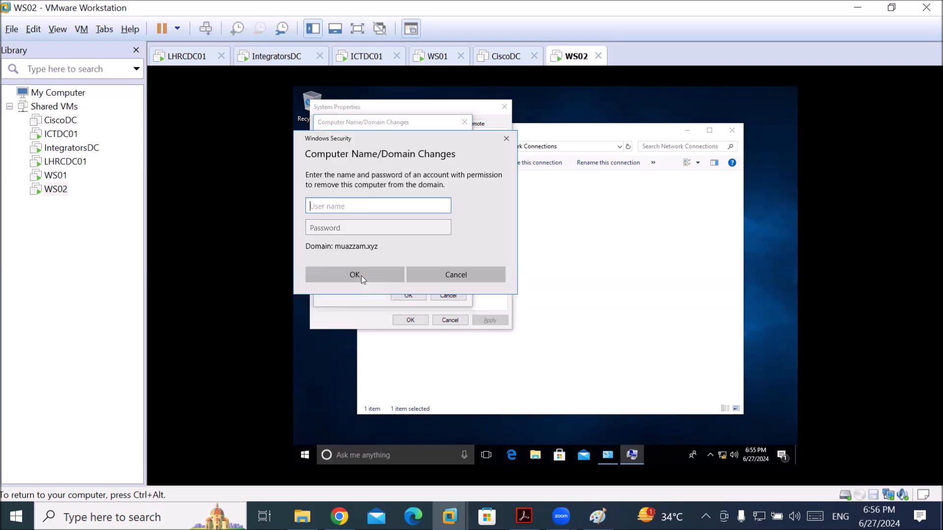
# Enter the domain administrator credentials, acknowledge the welcome and restart notices, and close
pyautogui.write('administrator')
pyautogui.press('Tab')
pyautogui.write('123456')
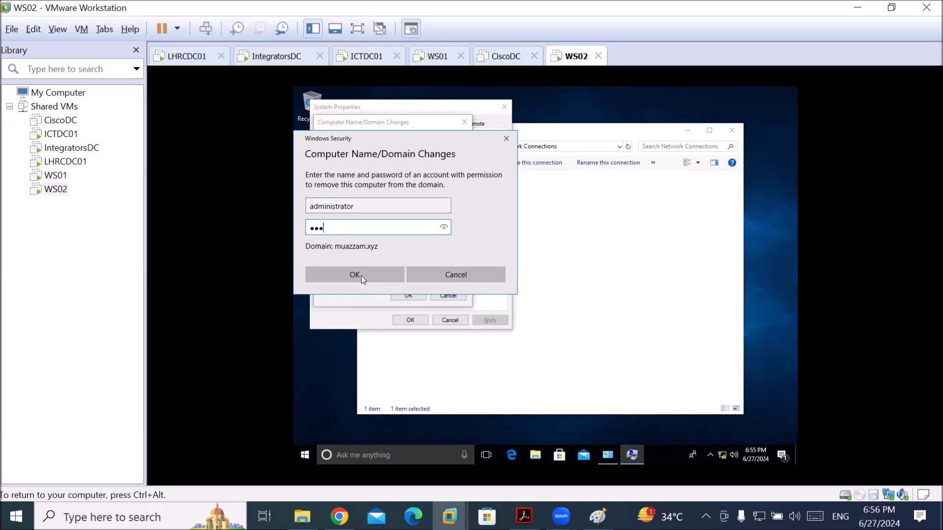
pyautogui.click(362, 279)
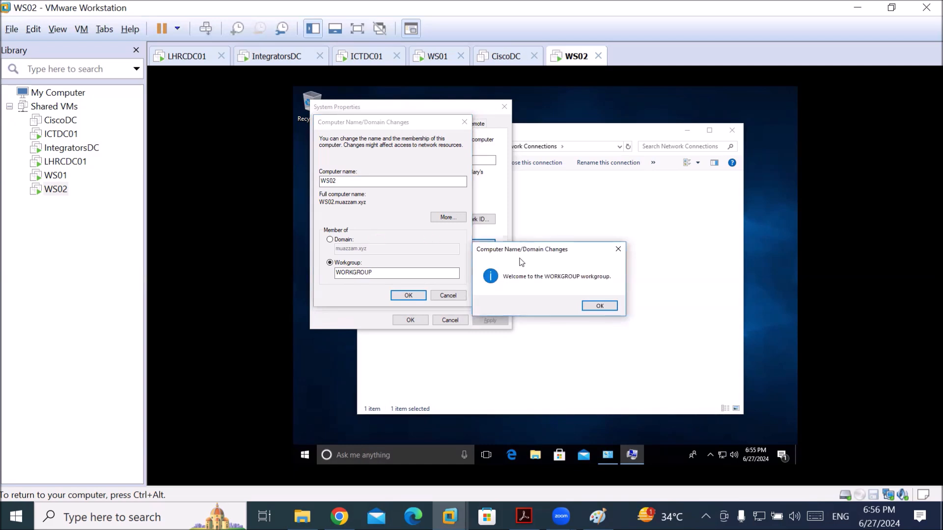
pyautogui.click(597, 305)
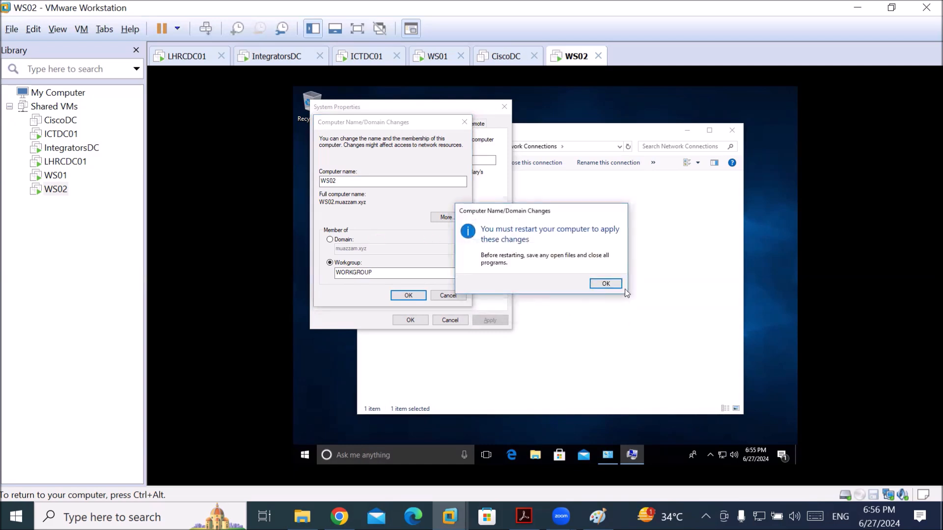
pyautogui.click(611, 284)
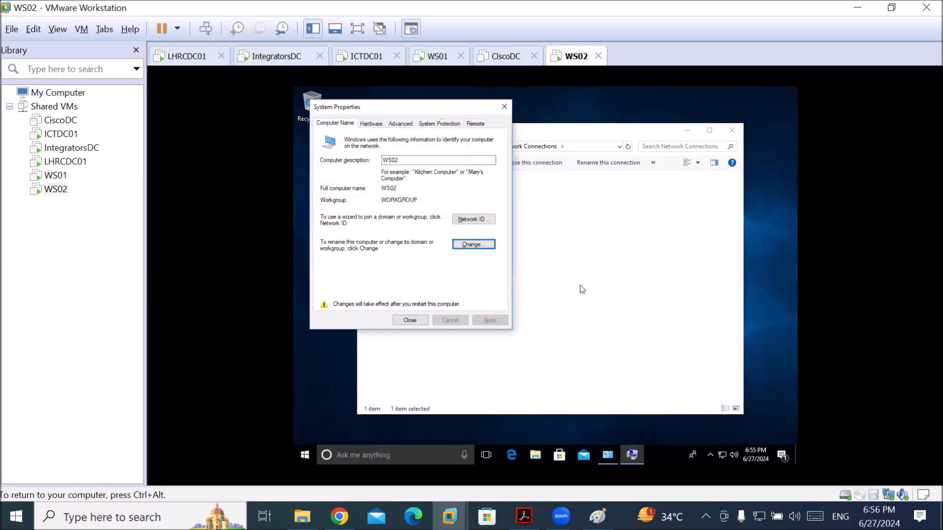
pyautogui.click(409, 321)
# Restart WS02 now, then bring the Chrome WhatsApp window to the front
pyautogui.click(546, 278)
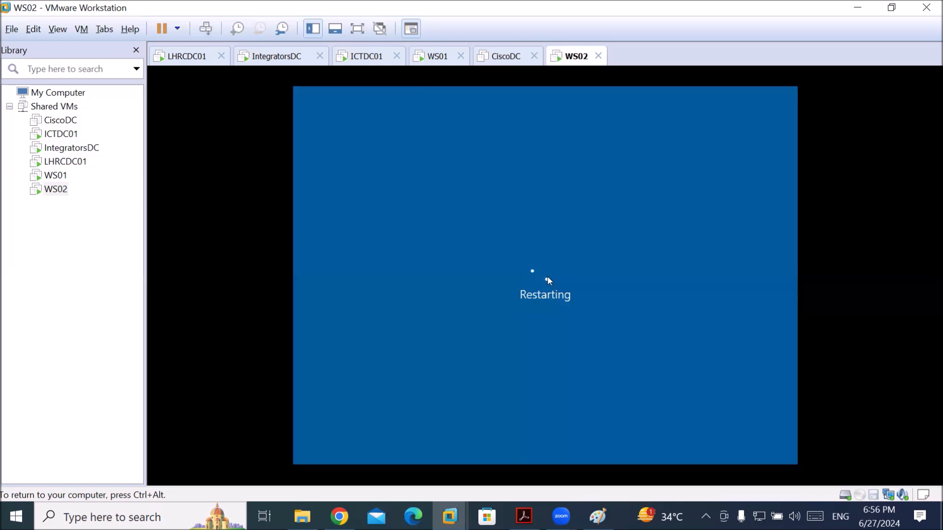
pyautogui.hotkey('ctrl', 'alt')
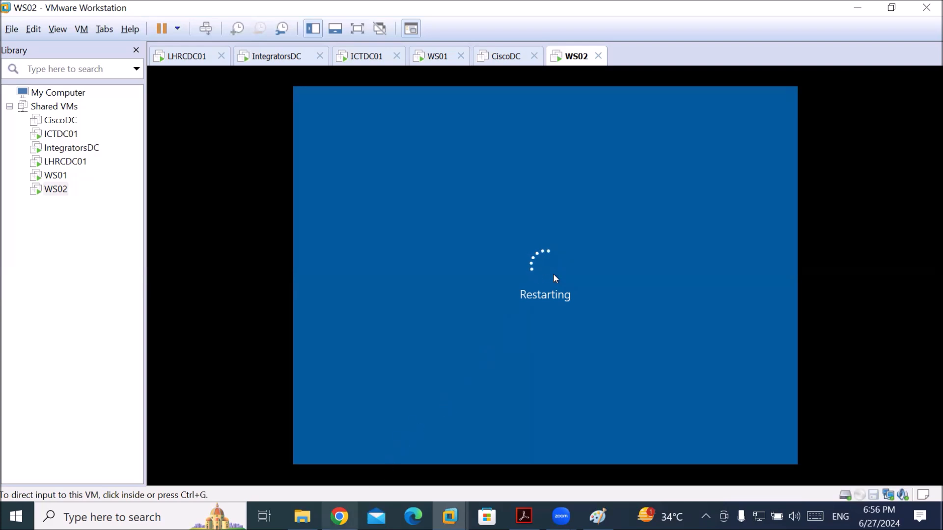
pyautogui.moveTo(340, 517)
pyautogui.click(344, 469)
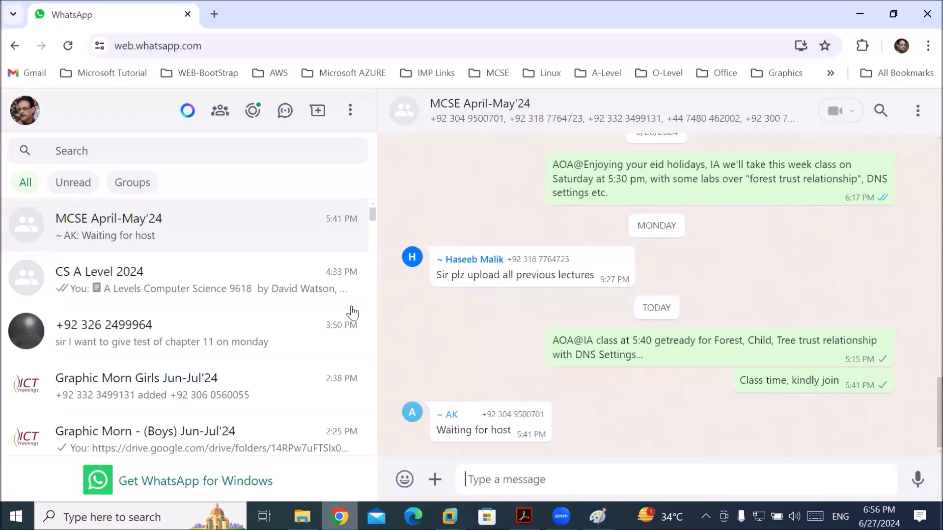
# Open a new tab and load the suggested muazzam.xyz site from 'ww'
pyautogui.click(214, 15)
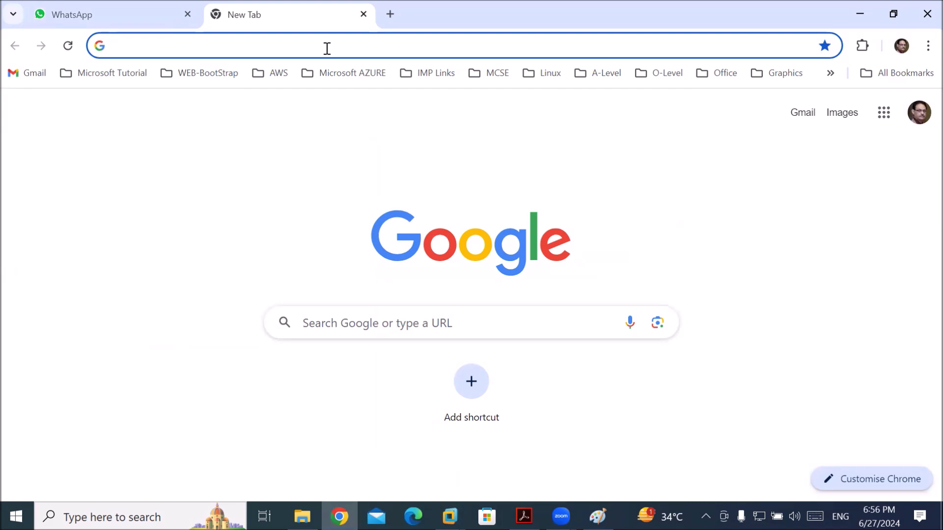
pyautogui.click(326, 48)
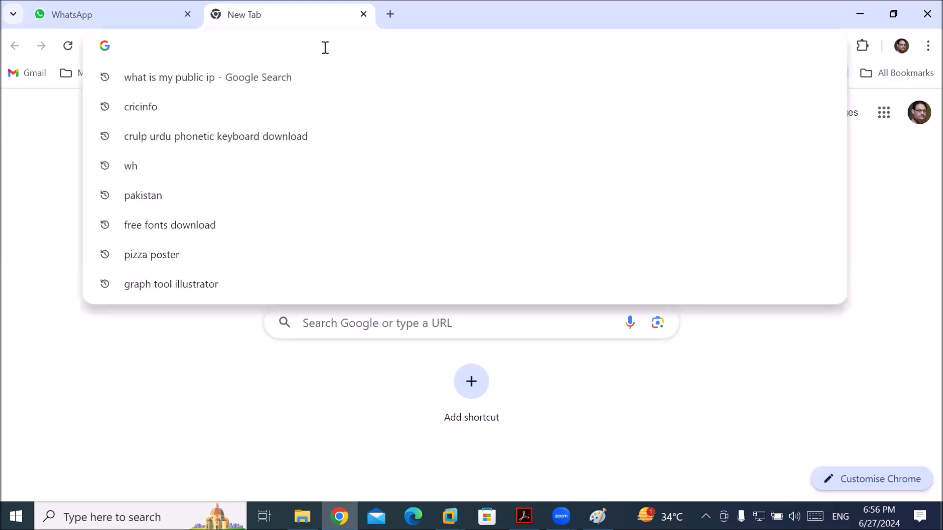
pyautogui.write('ww')
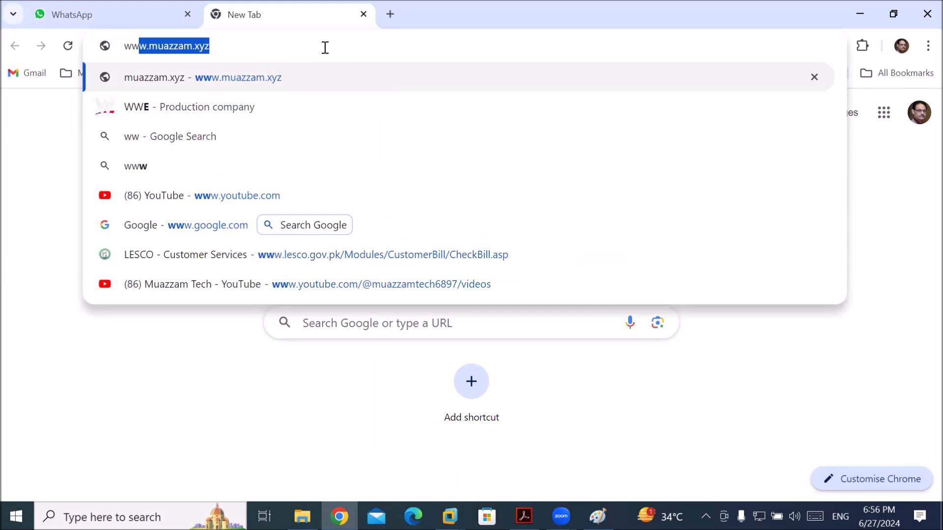
pyautogui.press('Return')
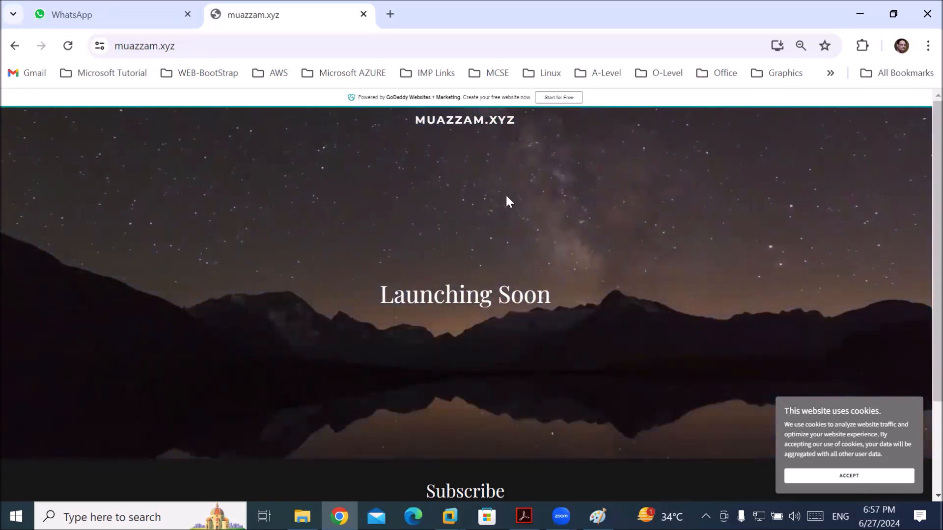
# Highlight parts of the muazzam.xyz address, including the https prefix and domain name
pyautogui.click(197, 48)
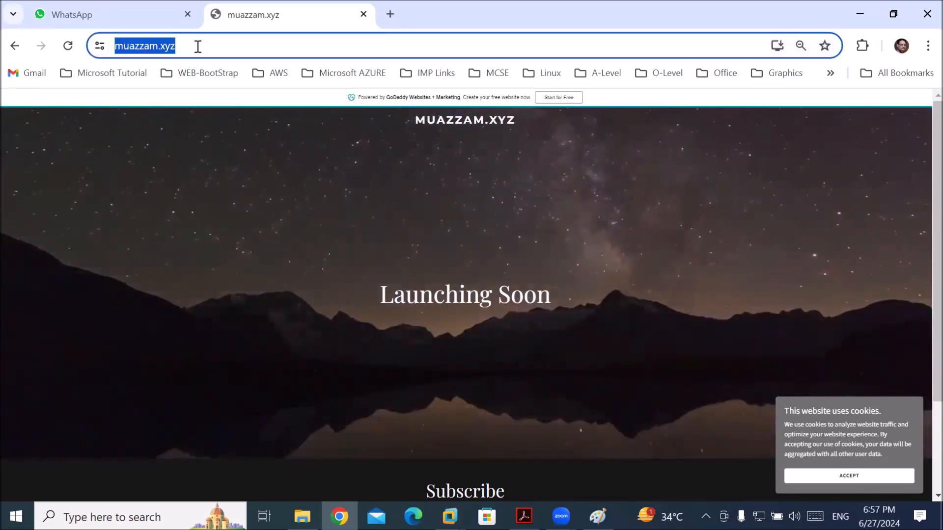
pyautogui.click(199, 47)
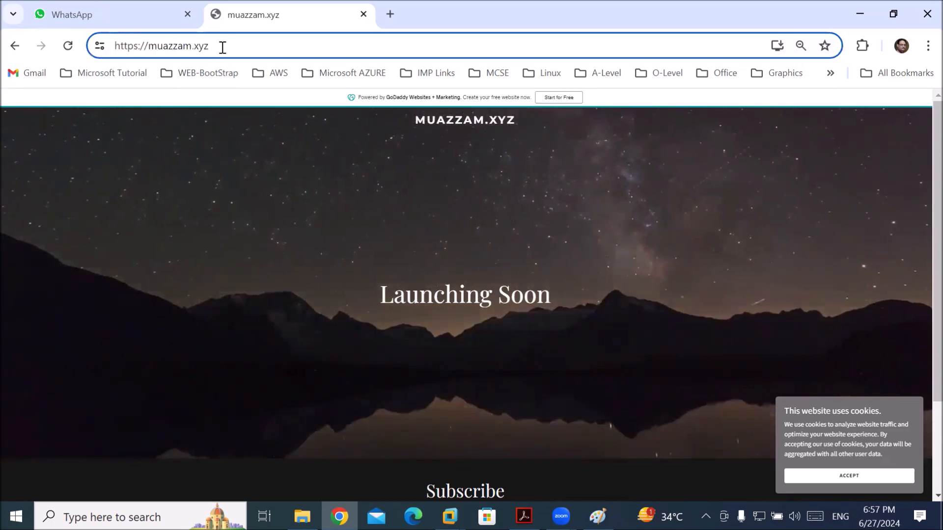
pyautogui.moveTo(221, 47); pyautogui.dragTo(11, 42)
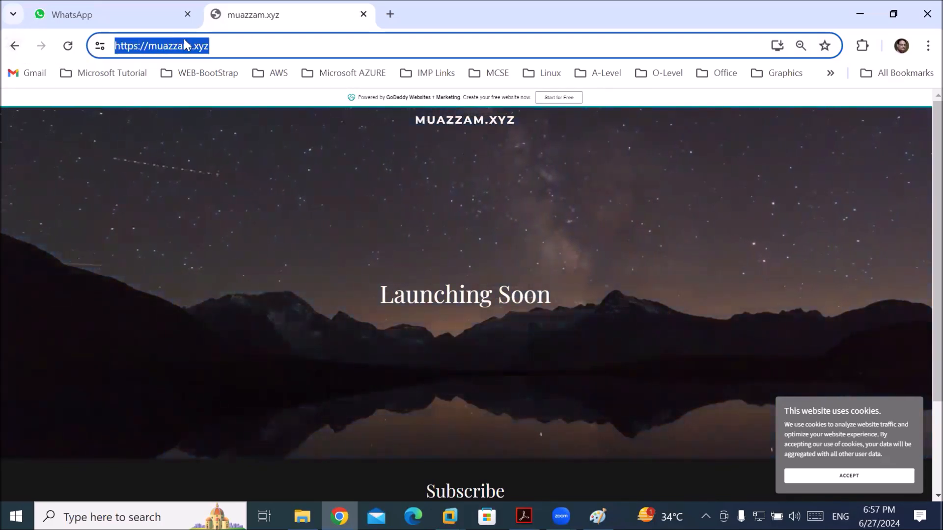
pyautogui.click(222, 45)
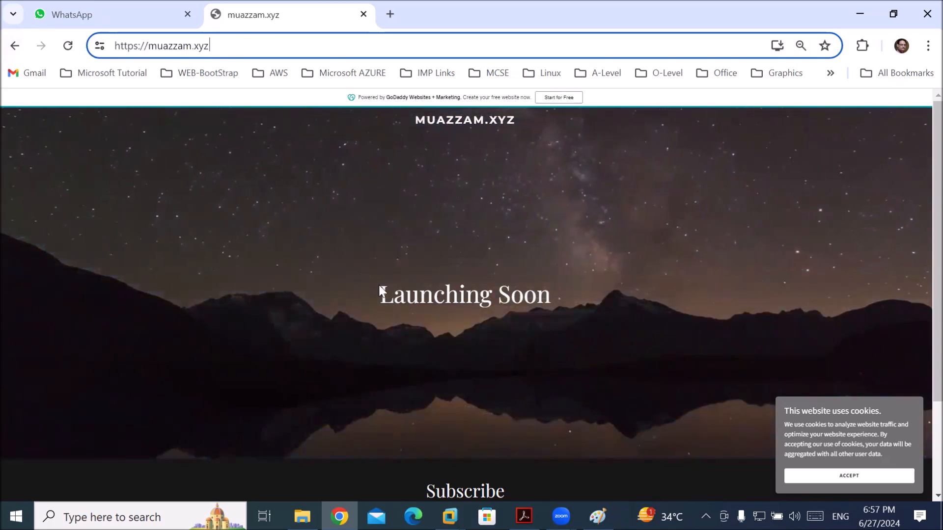
pyautogui.moveTo(227, 46); pyautogui.dragTo(84, 48)
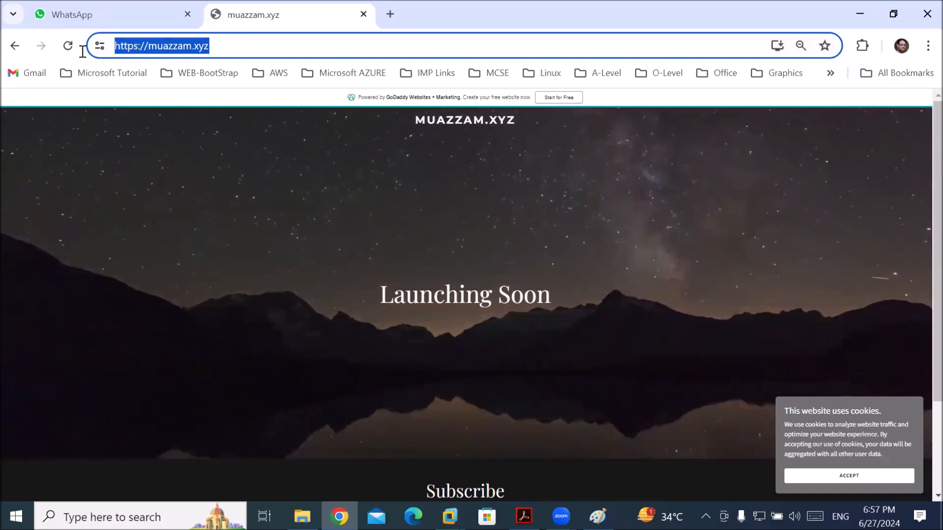
pyautogui.click(164, 46)
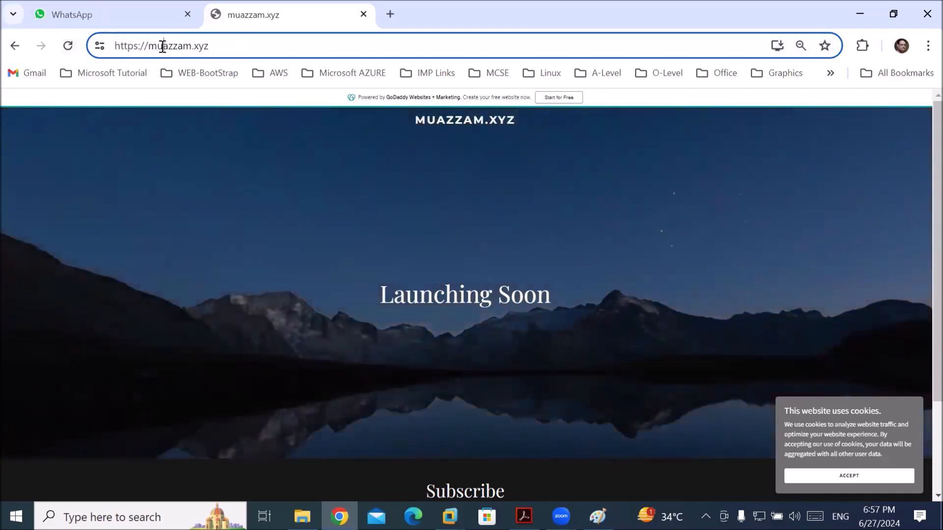
pyautogui.moveTo(147, 46); pyautogui.dragTo(214, 47)
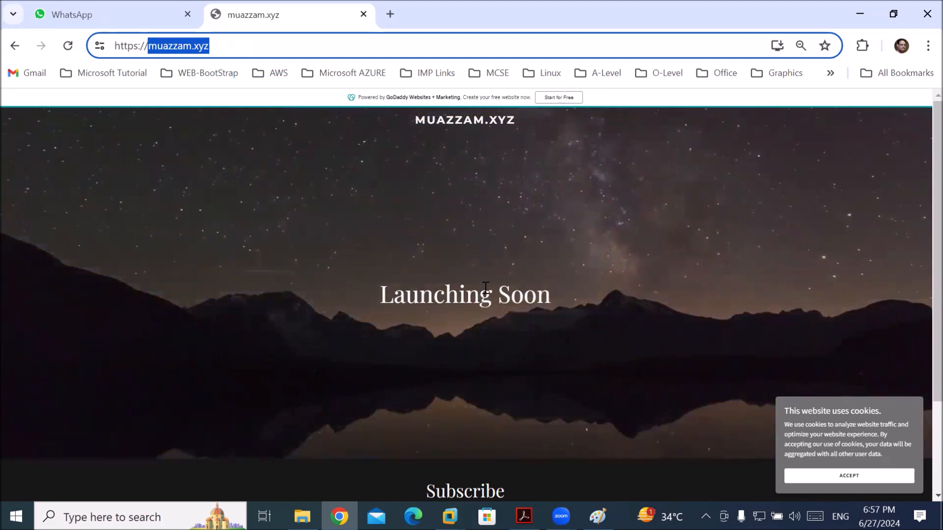
pyautogui.scroll(-3, 485, 290)
pyautogui.scroll(3, 485, 287)
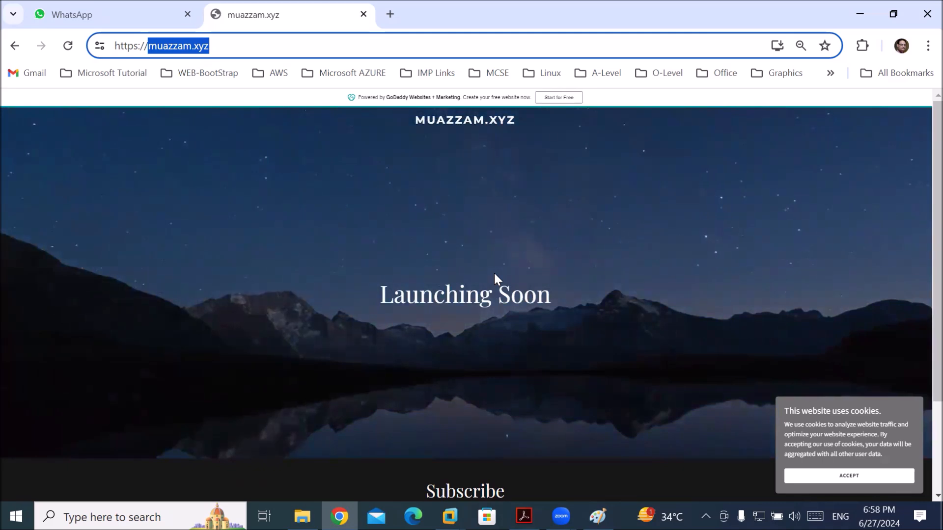
pyautogui.click(282, 45)
pyautogui.moveTo(283, 46); pyautogui.dragTo(99, 60)
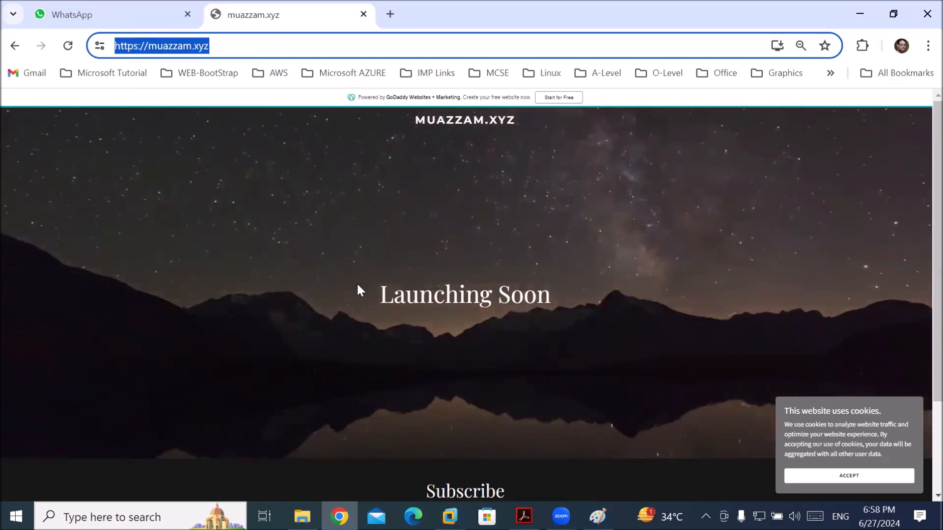
# Switch back to VMware Workstation showing the CiscoDC machine
pyautogui.moveTo(561, 517)
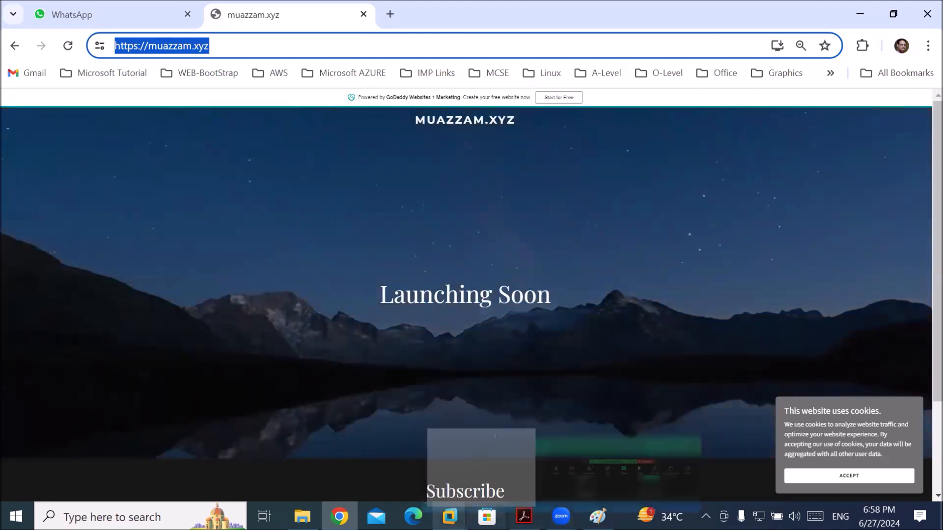
pyautogui.moveTo(339, 517)
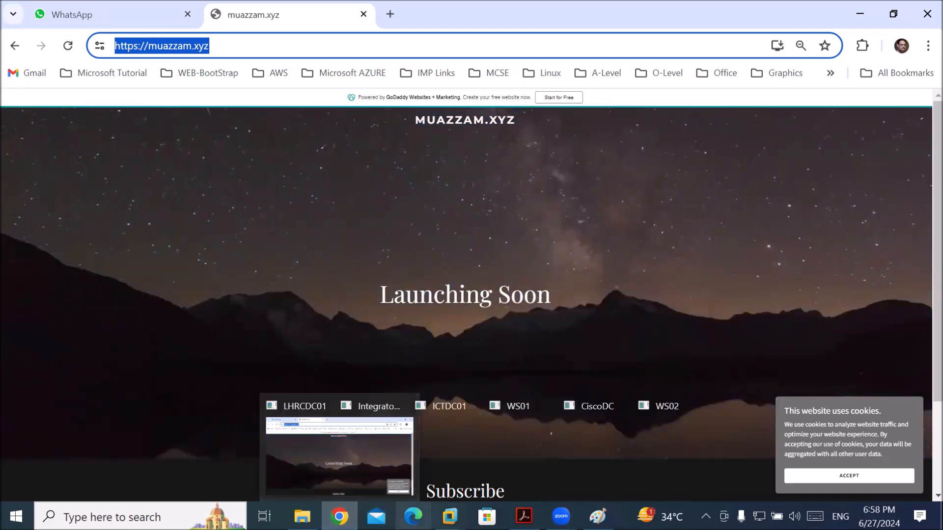
pyautogui.moveTo(449, 517)
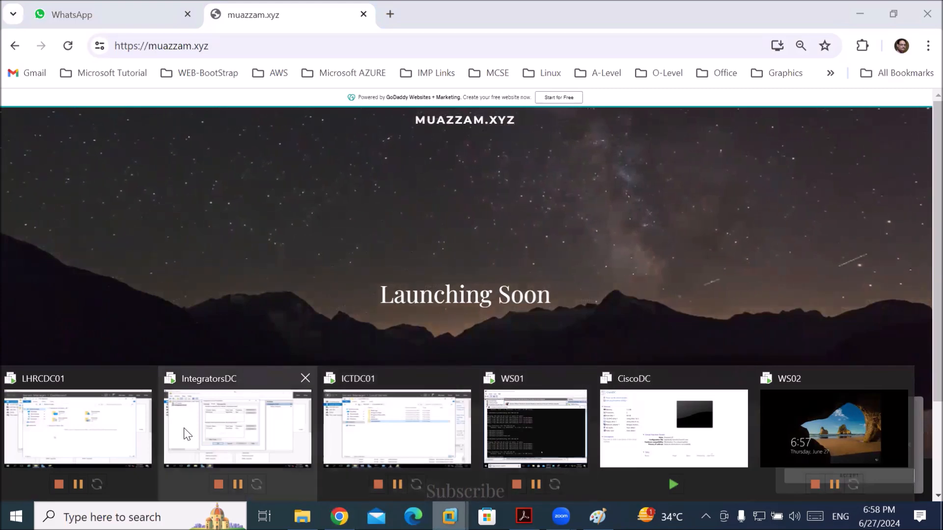
pyautogui.click(669, 433)
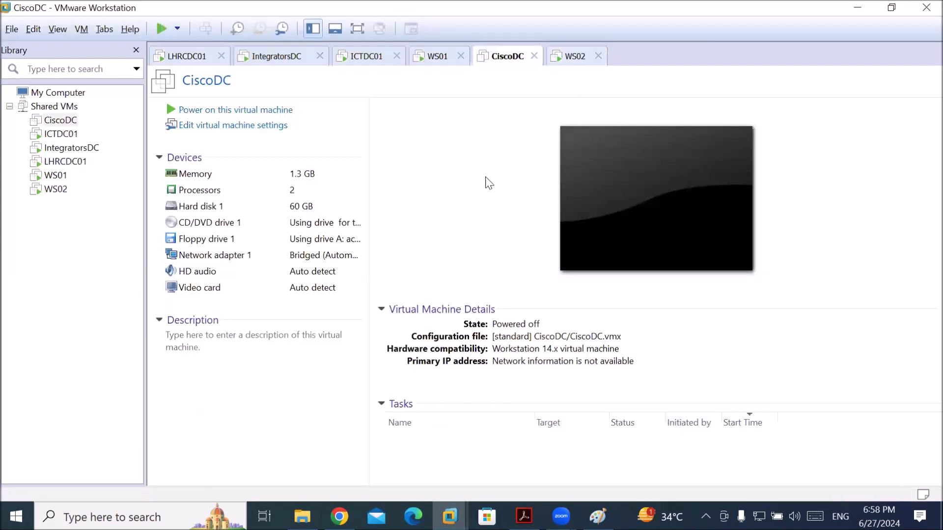
# Switch to the restarted WS02 and sign in with the admin password
pyautogui.click(575, 57)
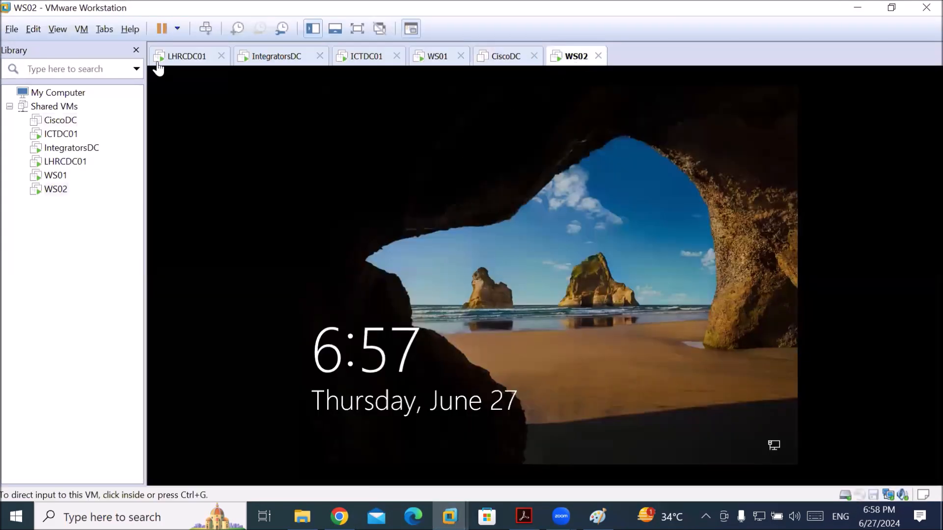
pyautogui.click(268, 78)
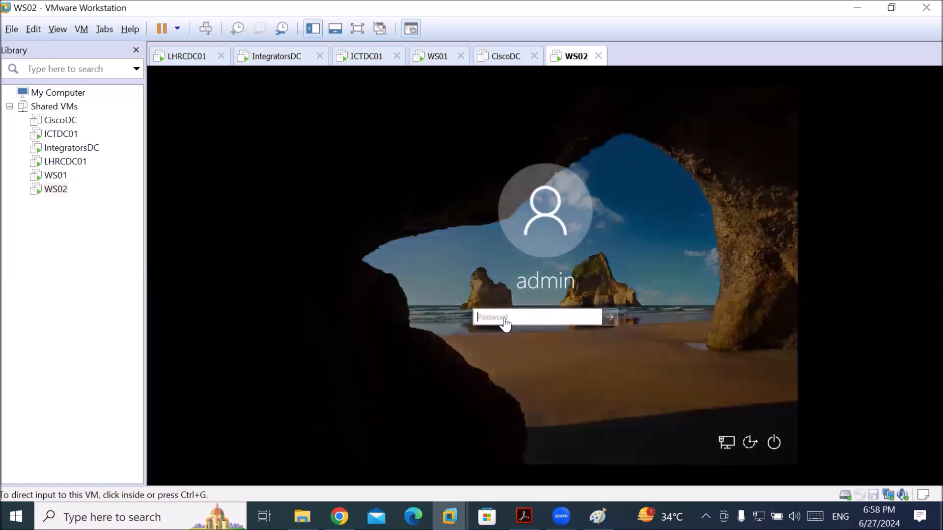
pyautogui.write('P')
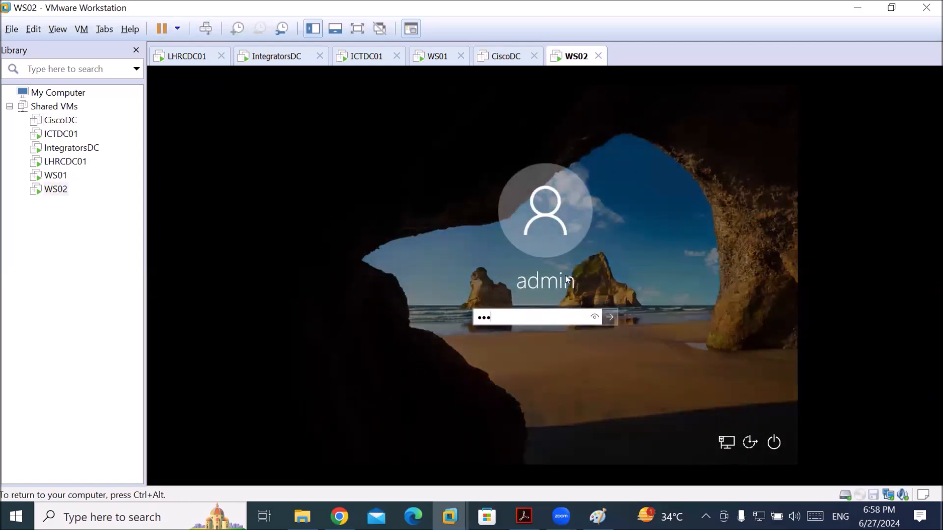
pyautogui.press('Return')
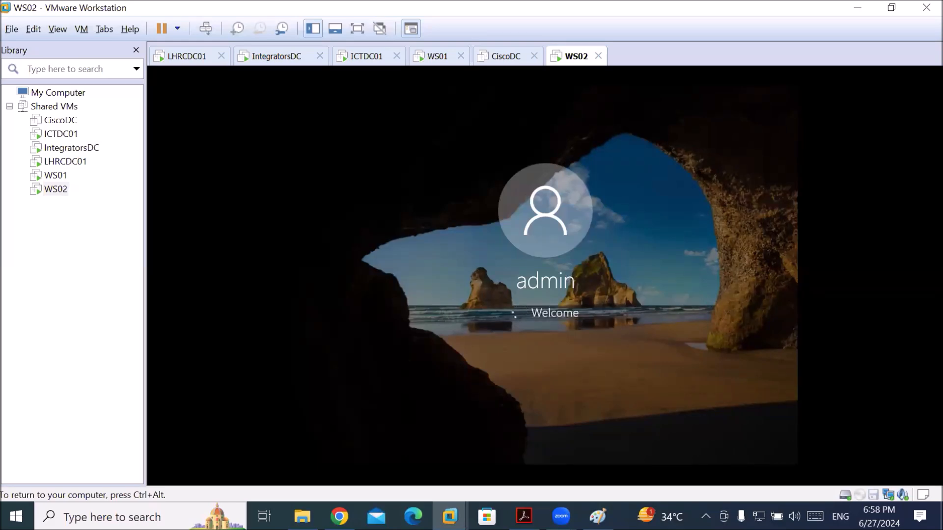
pyautogui.hotkey('ctrl', 'alt')
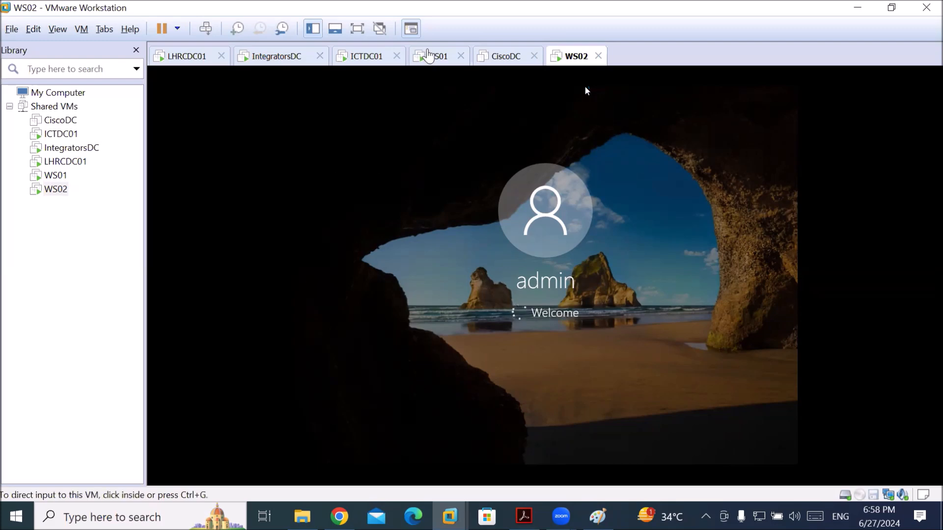
pyautogui.click(428, 56)
# Rerun the ping to 192.168.10.10 from WS01's command prompt
pyautogui.click(205, 28)
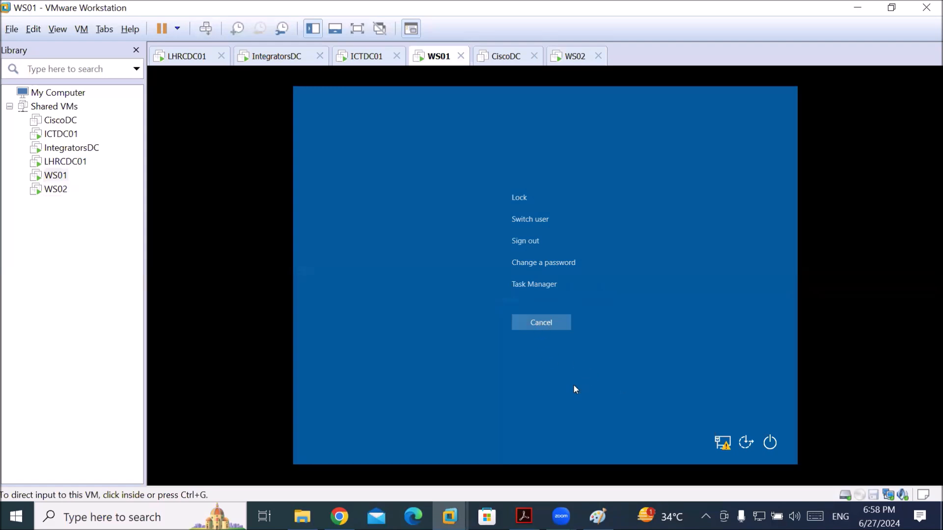
pyautogui.click(590, 404)
pyautogui.click(543, 324)
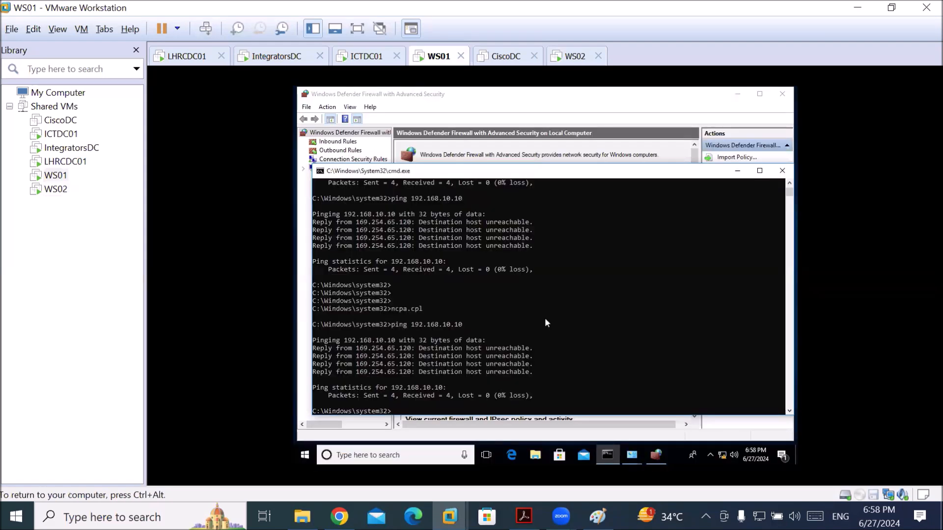
pyautogui.click(566, 395)
pyautogui.press('Up')
pyautogui.press('Return')
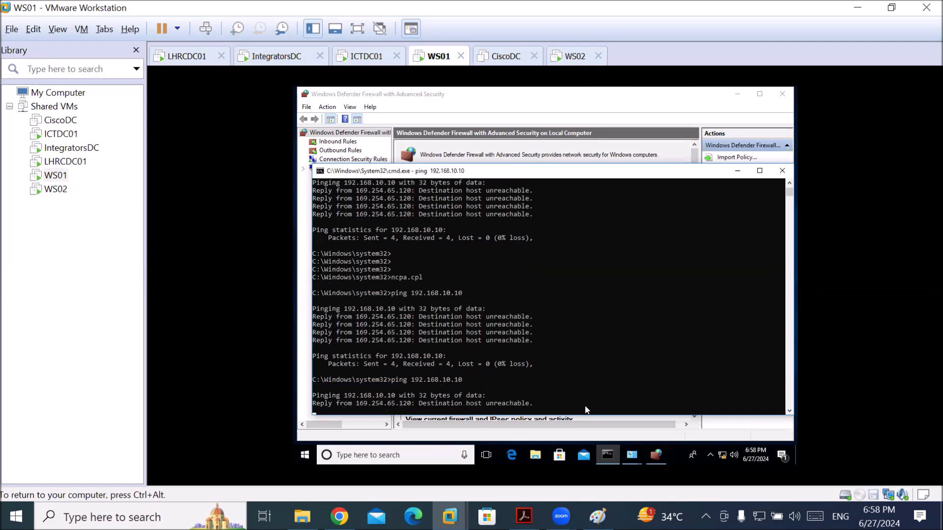
# Stop the ping with Ctrl+C and add a few empty prompts
pyautogui.click(552, 343)
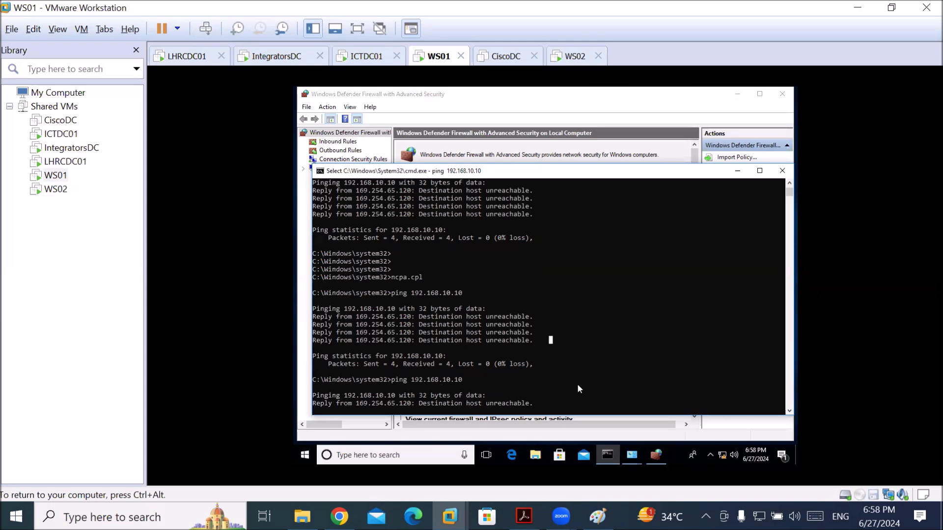
pyautogui.press('Escape')
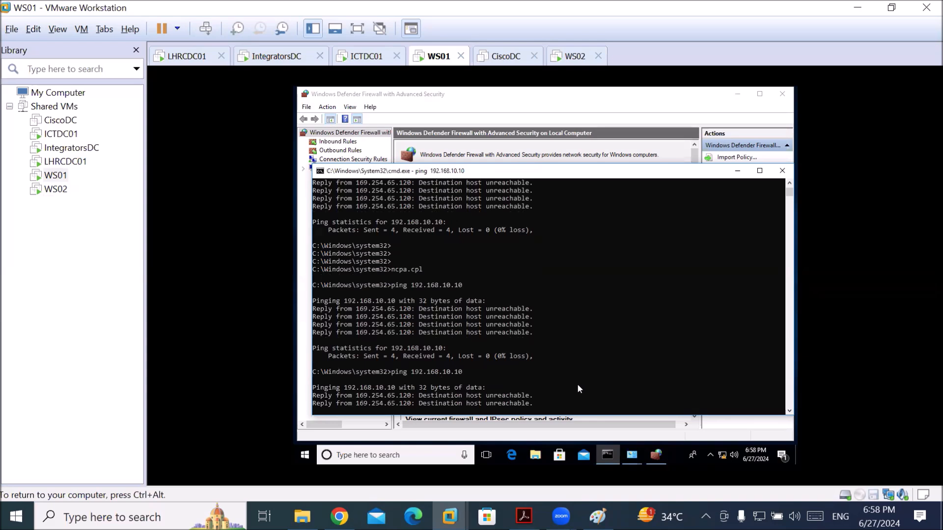
pyautogui.hotkey('ctrl', 'c')
pyautogui.press('Return')
pyautogui.press('Return')
pyautogui.press('Return')
pyautogui.press('Return')
pyautogui.press('Return')
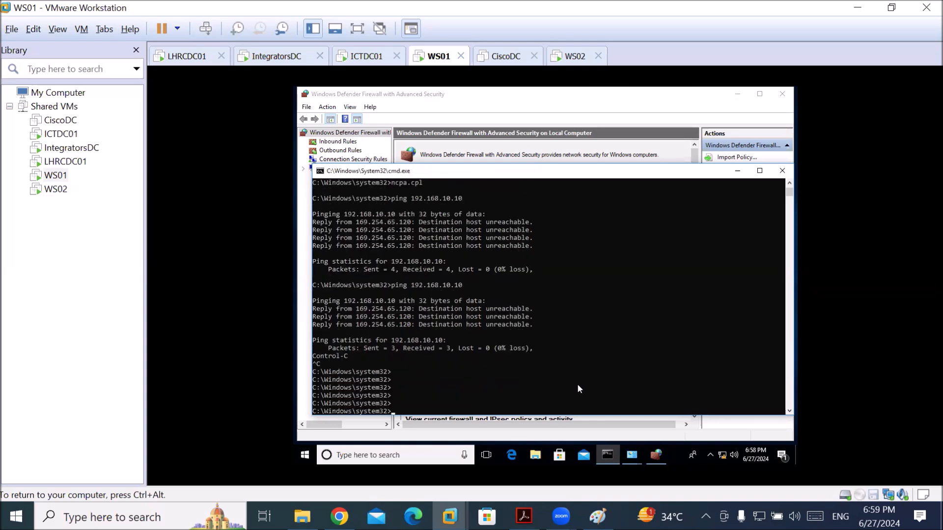
pyautogui.press('Return')
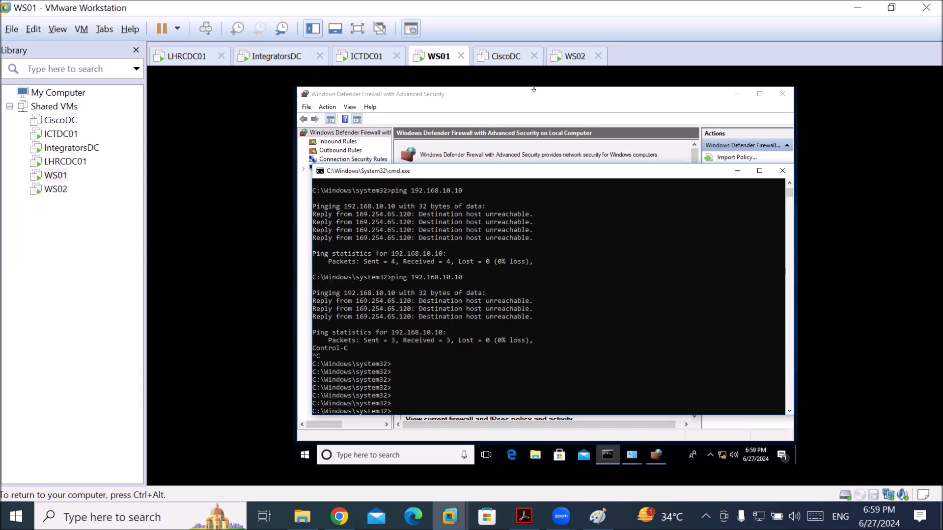
pyautogui.hotkey('ctrl', 'alt')
# On the WS02 VM, launch sysdm.cpl from the taskbar search to open System Properties
pyautogui.click(565, 55)
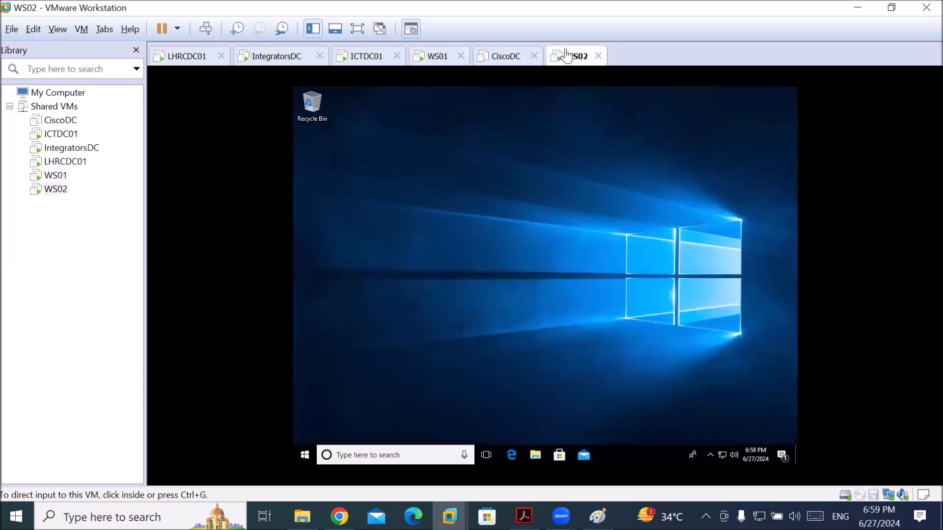
pyautogui.click(337, 215)
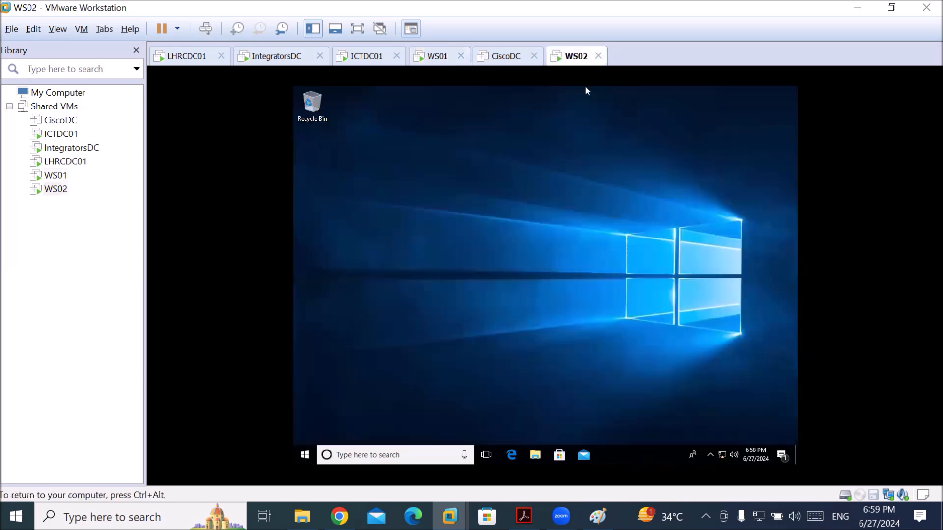
pyautogui.click(430, 459)
pyautogui.write('sys')
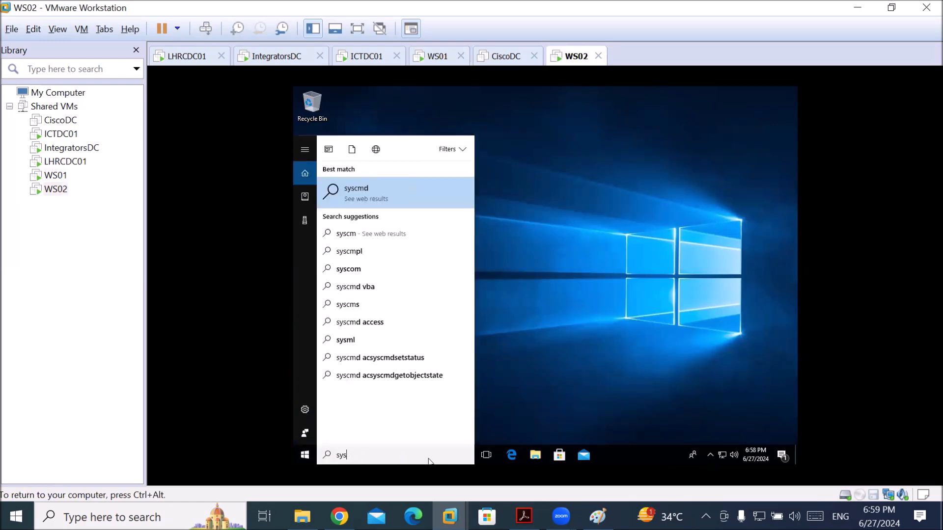
pyautogui.write('dm.cpl')
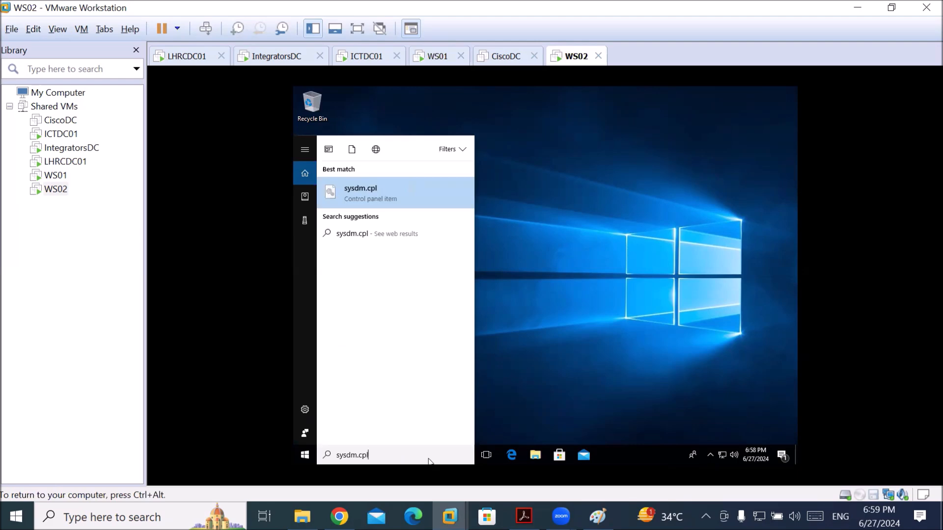
pyautogui.press('Return')
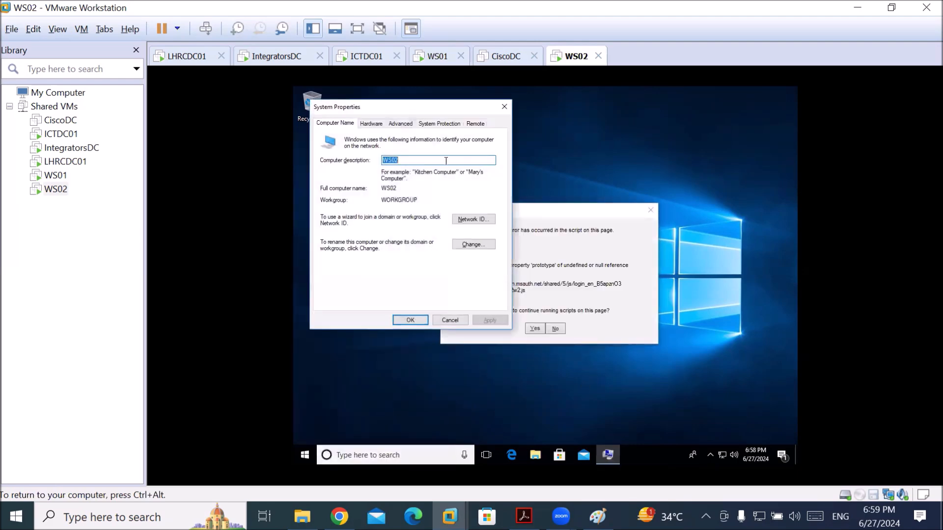
# Change WS02's membership to the ict.local domain, authenticating with the domain administrator account
pyautogui.click(484, 244)
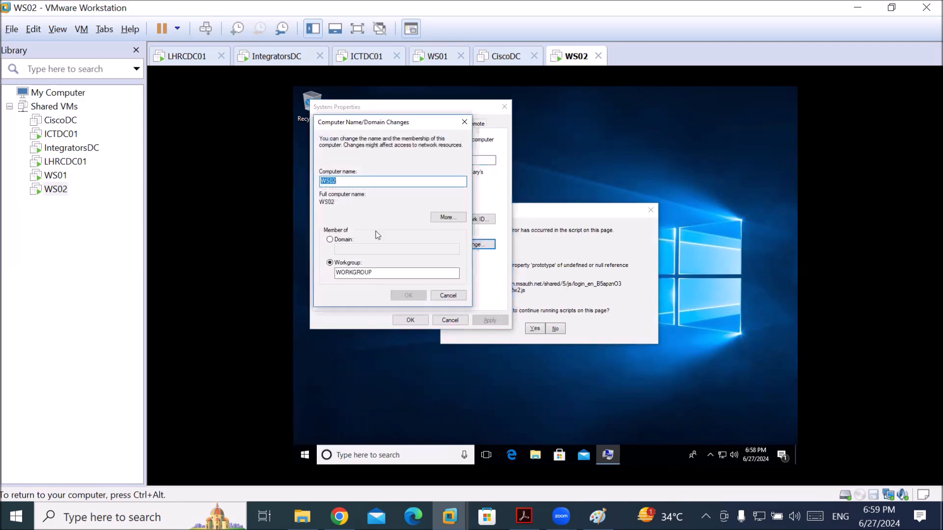
pyautogui.click(346, 240)
pyautogui.click(365, 249)
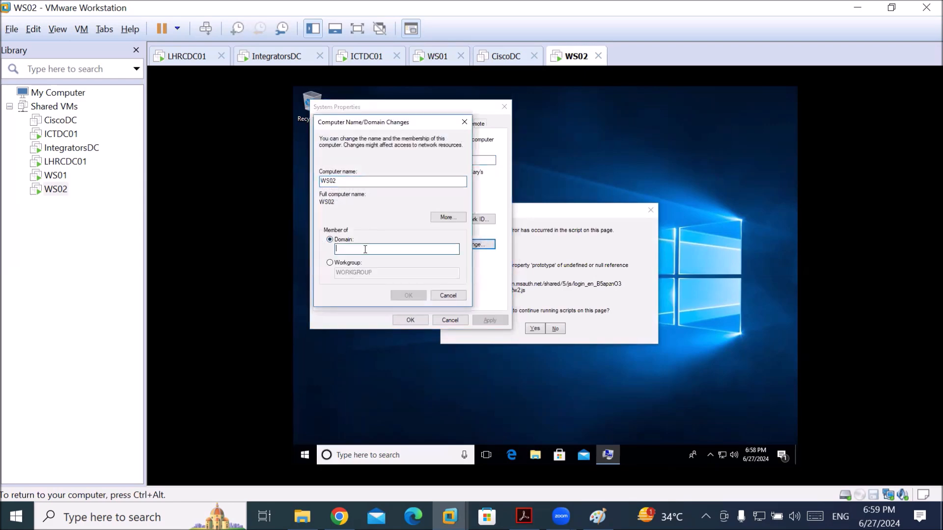
pyautogui.write('ict.local')
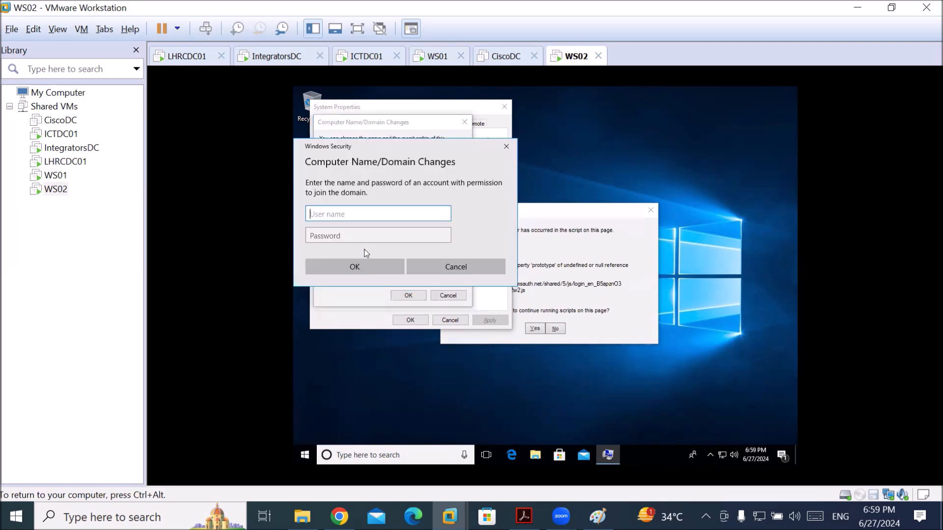
pyautogui.write('administrator@ict.local')
pyautogui.press('Tab')
pyautogui.write('***')
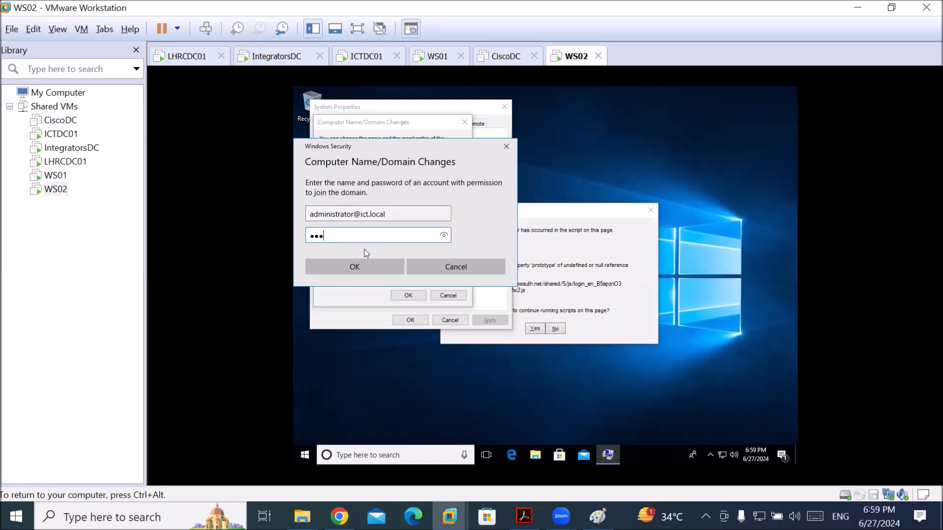
pyautogui.press('Return')
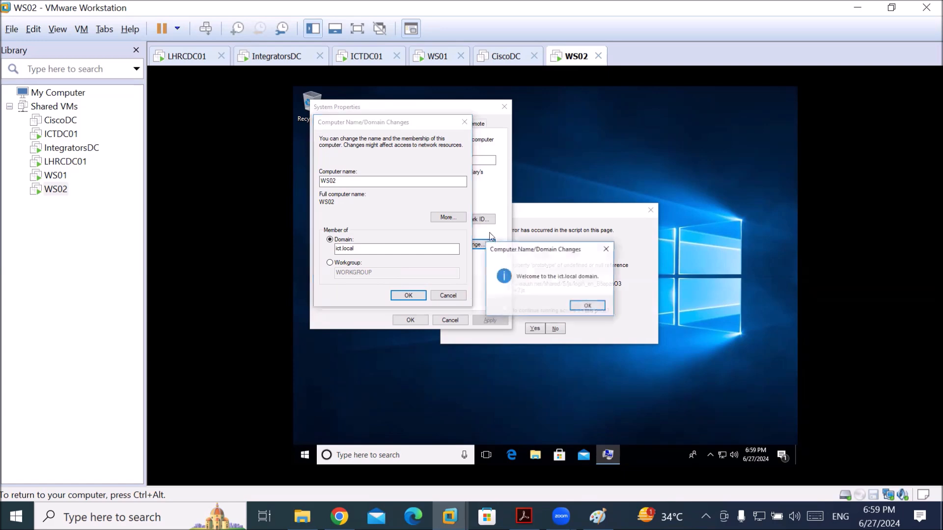
# Acknowledge the welcome and restart notices, close System Properties, restart WS02, and switch to ICTDC01
pyautogui.click(588, 306)
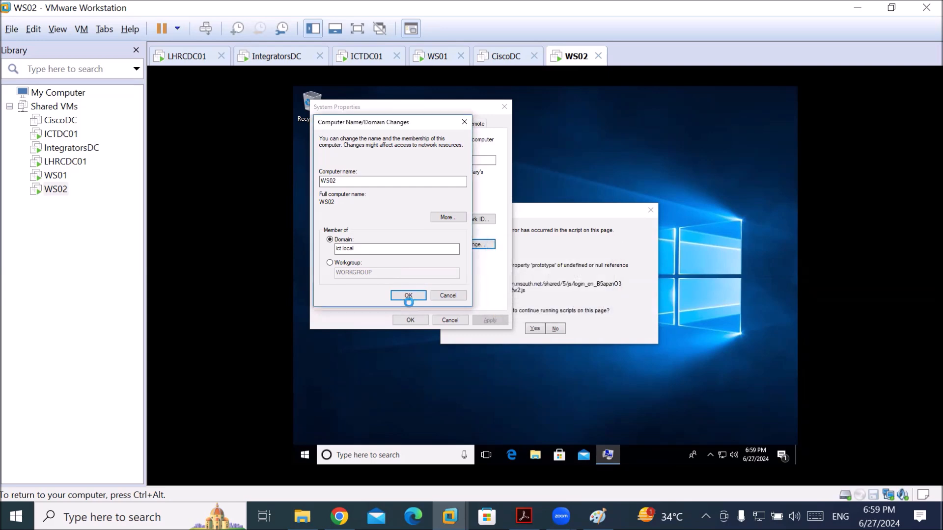
pyautogui.click(605, 283)
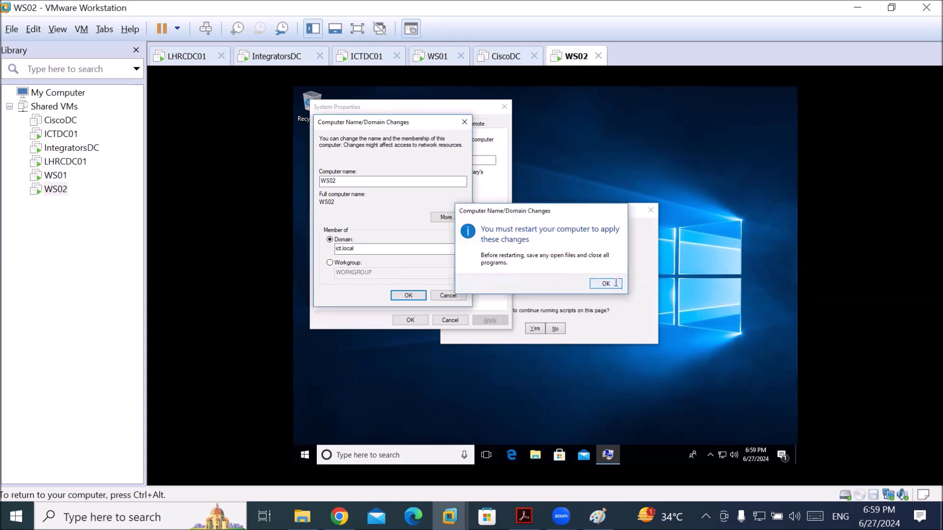
pyautogui.click(409, 320)
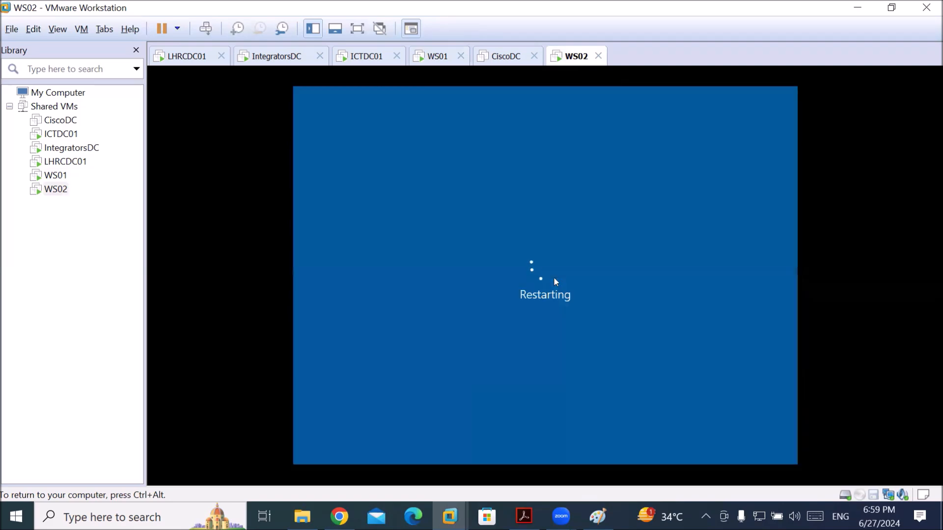
pyautogui.hotkey('ctrl', 'alt')
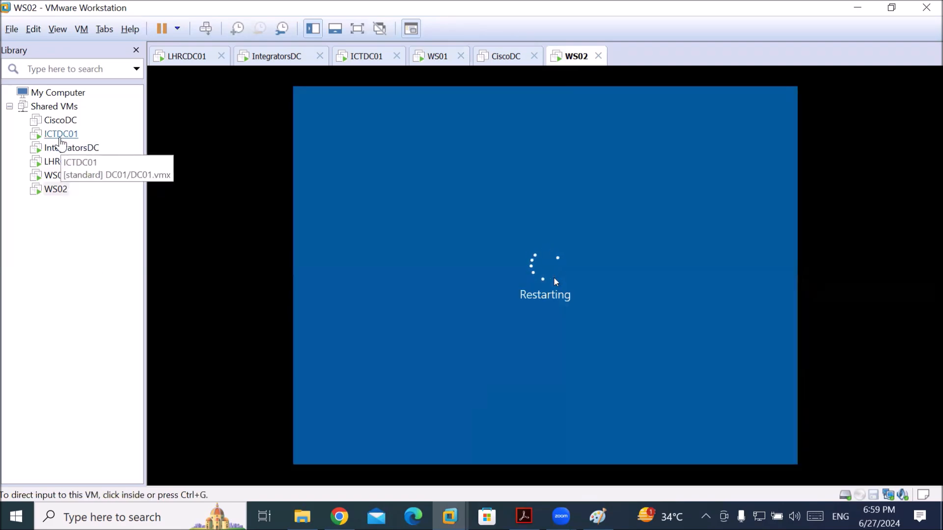
pyautogui.click(61, 134)
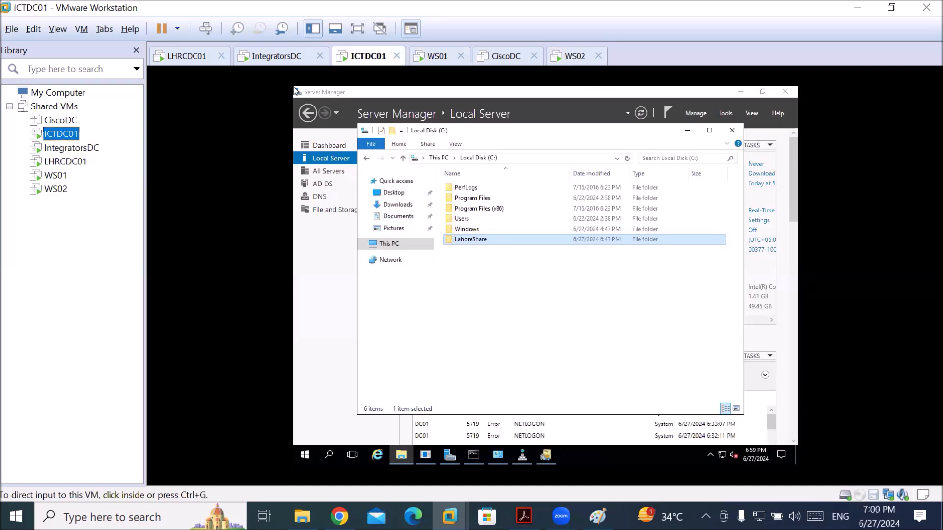
# On ICTDC01, open DNS Manager from Server Manager's DNS page and refresh the ICT.local zone
pyautogui.click(327, 242)
pyautogui.click(320, 199)
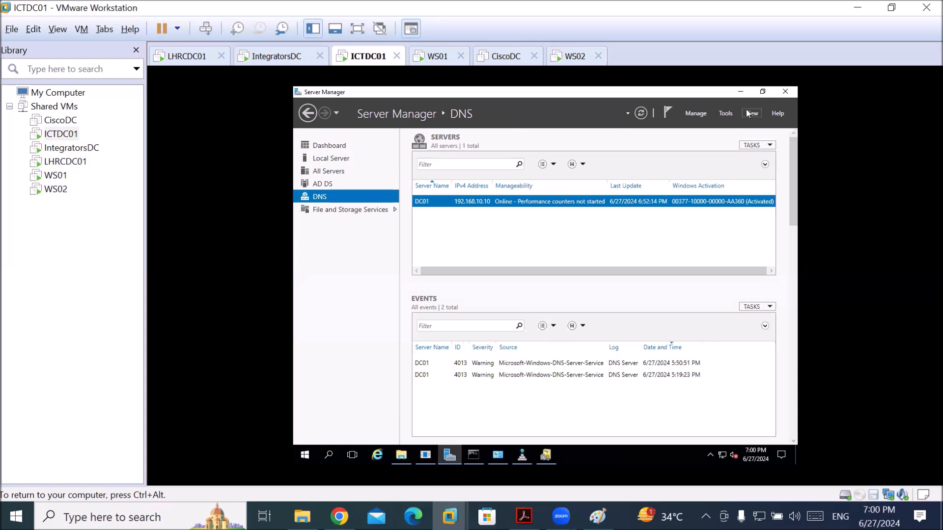
pyautogui.click(523, 456)
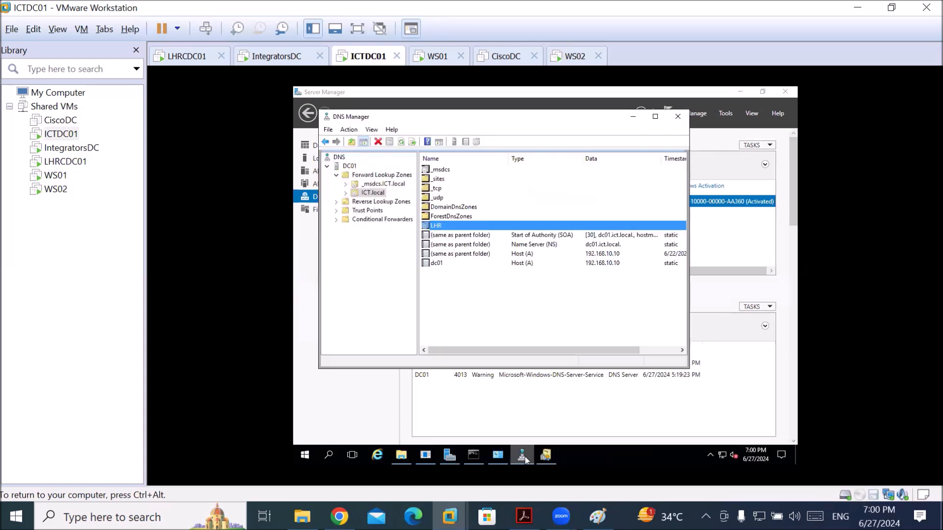
pyautogui.click(372, 193)
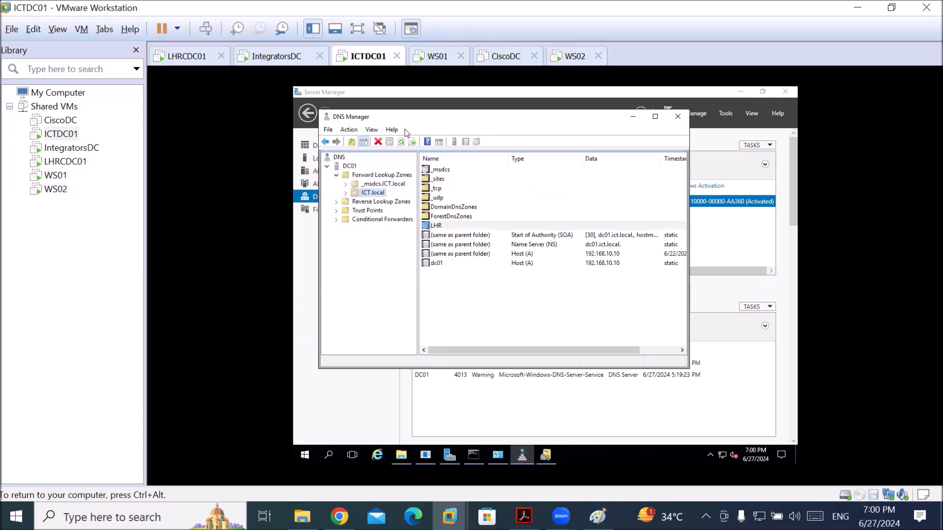
pyautogui.click(402, 143)
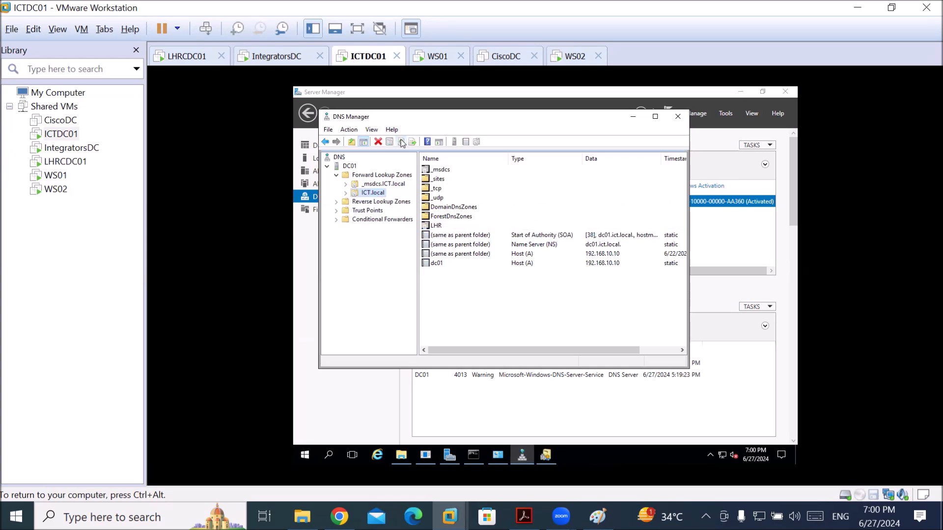
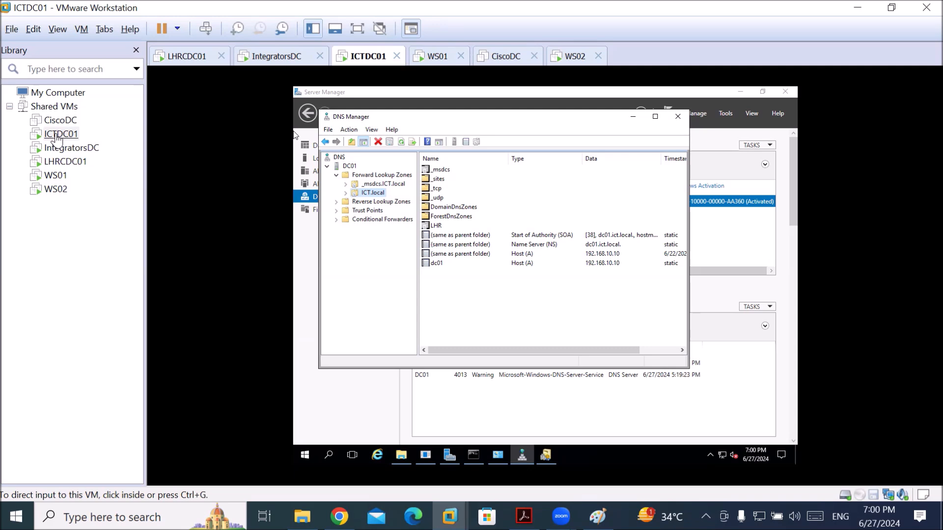
# Look over the ICTDC01 and LHRCDC01 virtual machines, ending back on ICTDC01
pyautogui.click(57, 136)
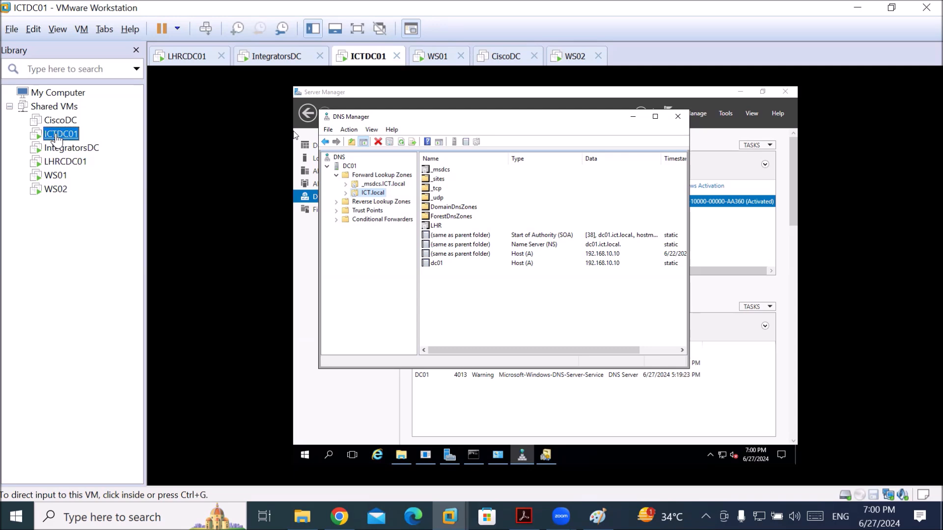
pyautogui.click(59, 165)
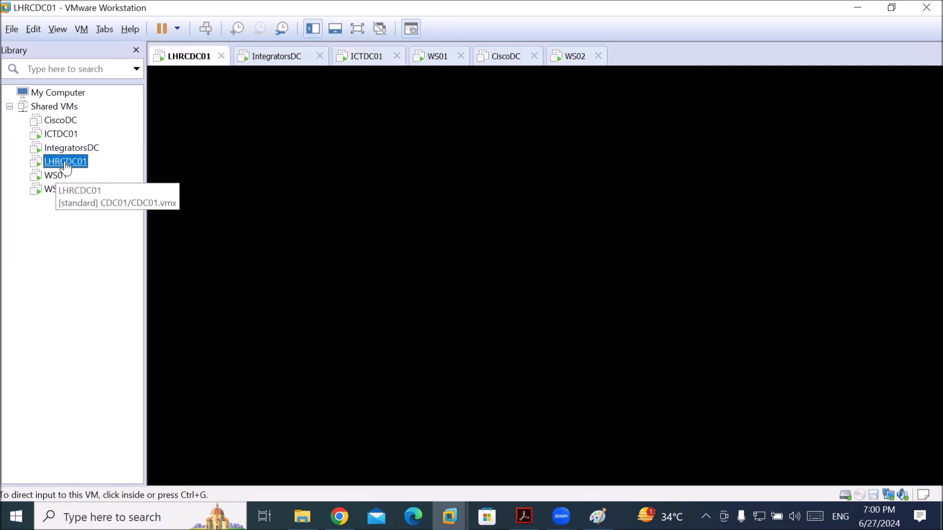
pyautogui.click(60, 135)
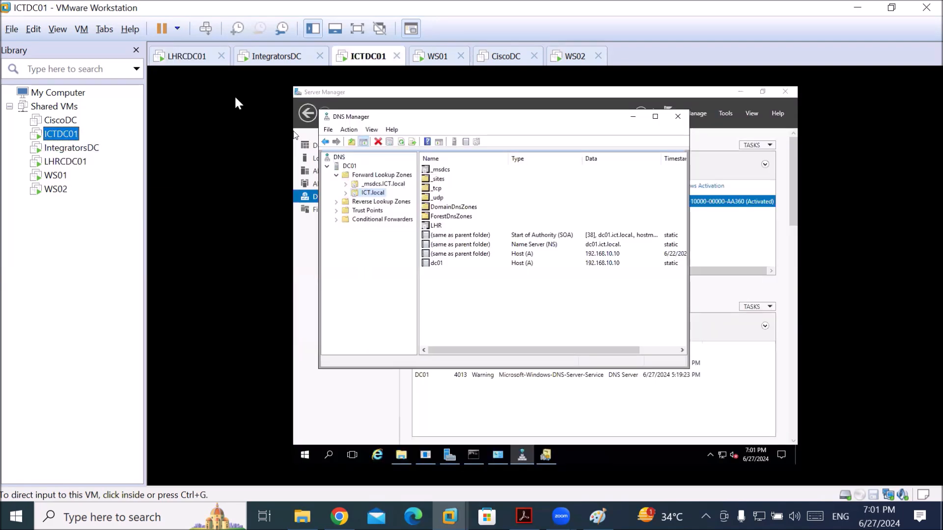
# Sign in to WS02 as another user with an lhr.ict.local domain account and its password
pyautogui.click(572, 56)
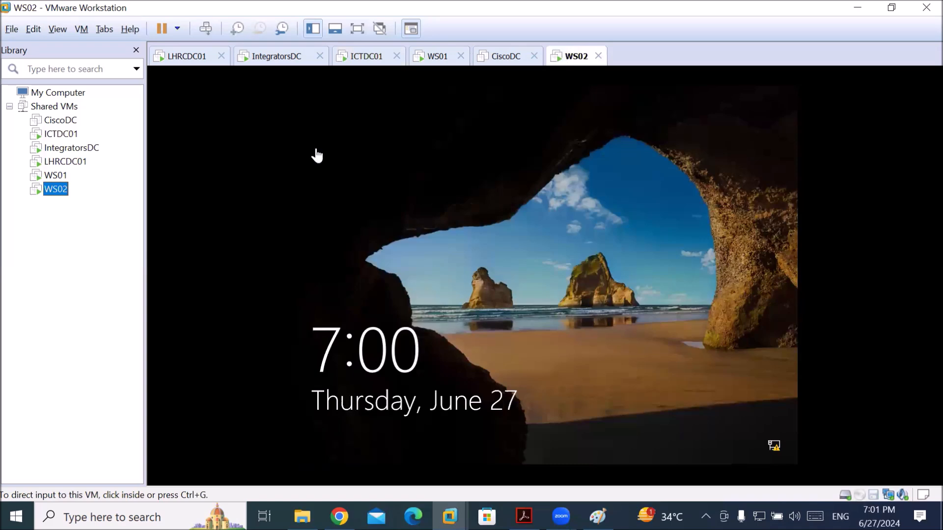
pyautogui.click(565, 314)
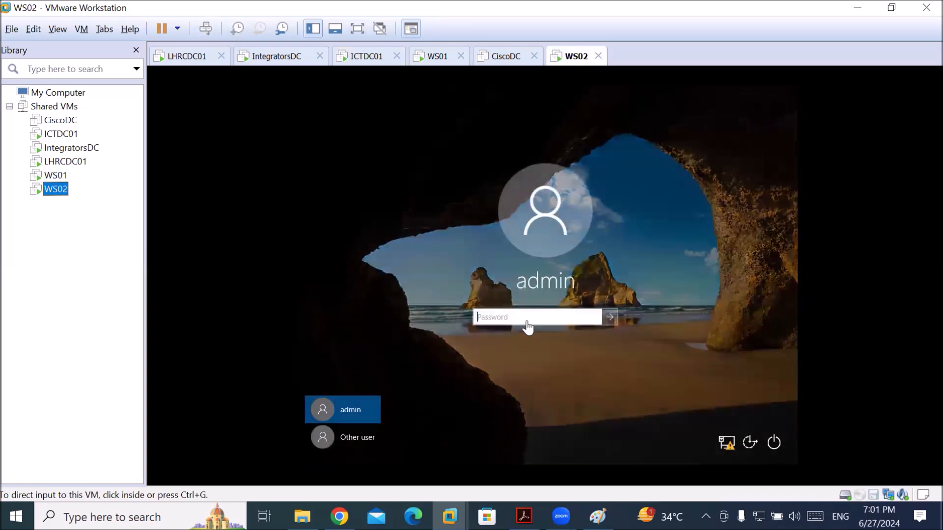
pyautogui.click(527, 325)
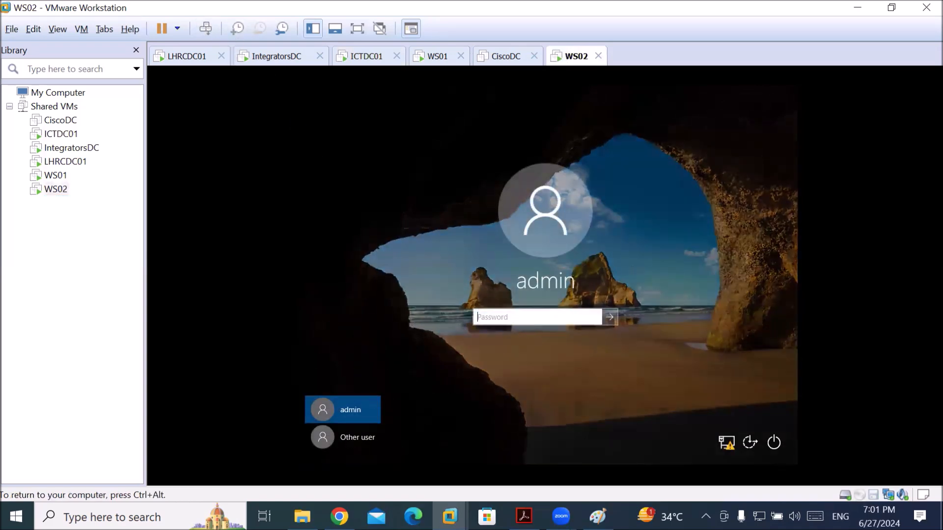
pyautogui.click(332, 445)
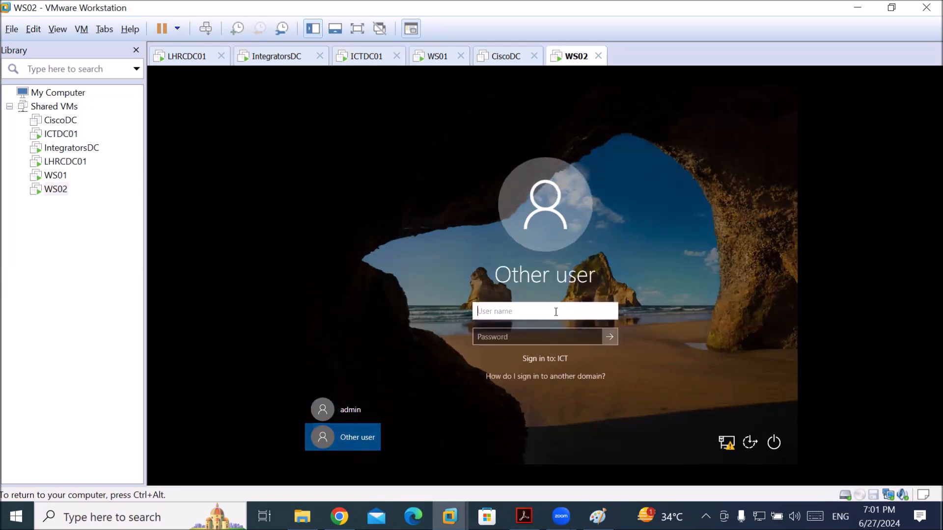
pyautogui.write('kamra')
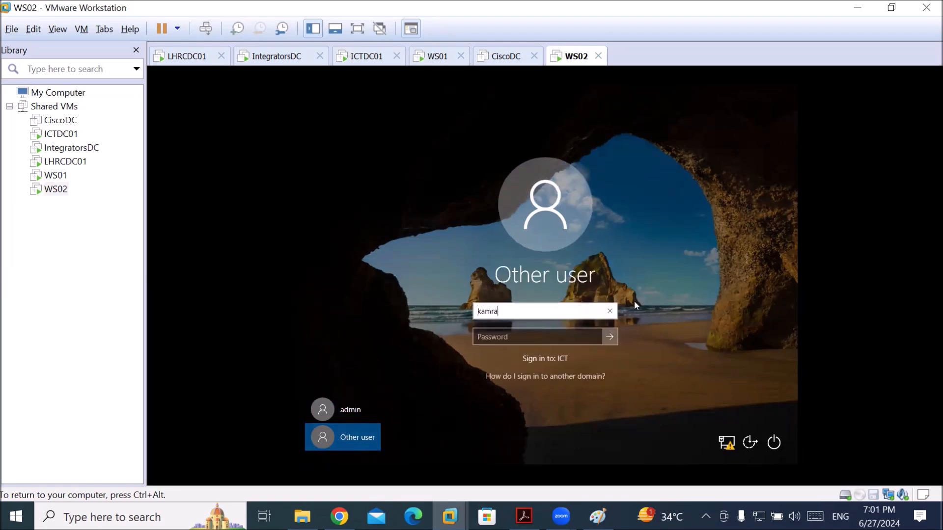
pyautogui.write('n@lhr.ict.loca')
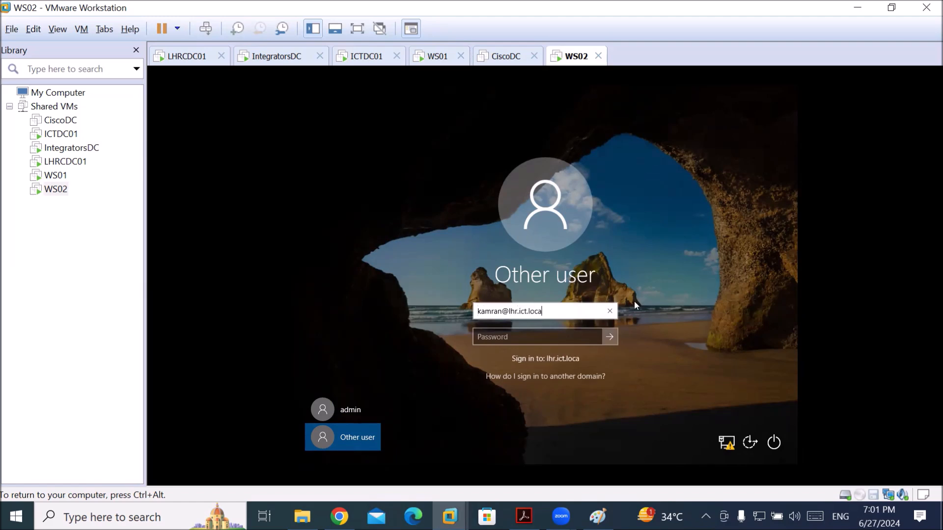
pyautogui.write('l')
pyautogui.press('Tab')
pyautogui.write('*******')
pyautogui.press('Return')
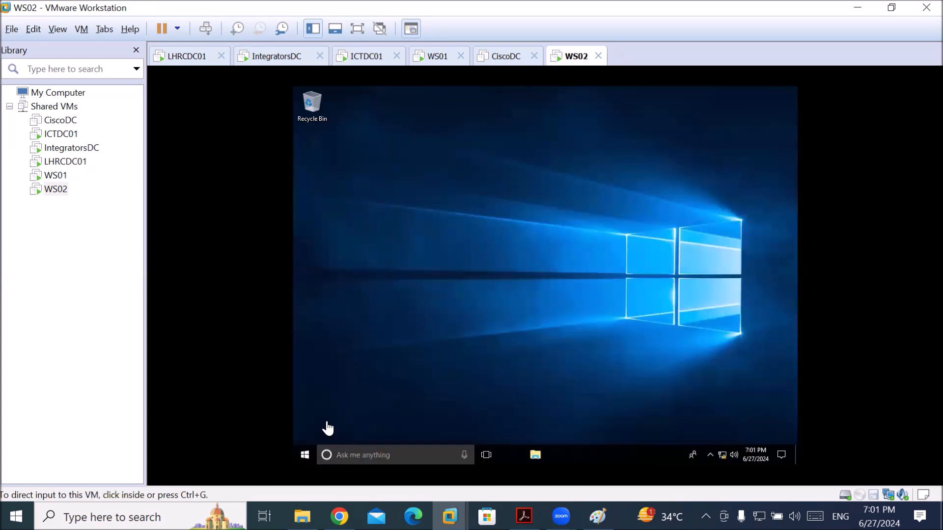
# On WS02, try to open \\192.168.10.10\lhrshare in File Explorer, which returns a network error
pyautogui.click(637, 303)
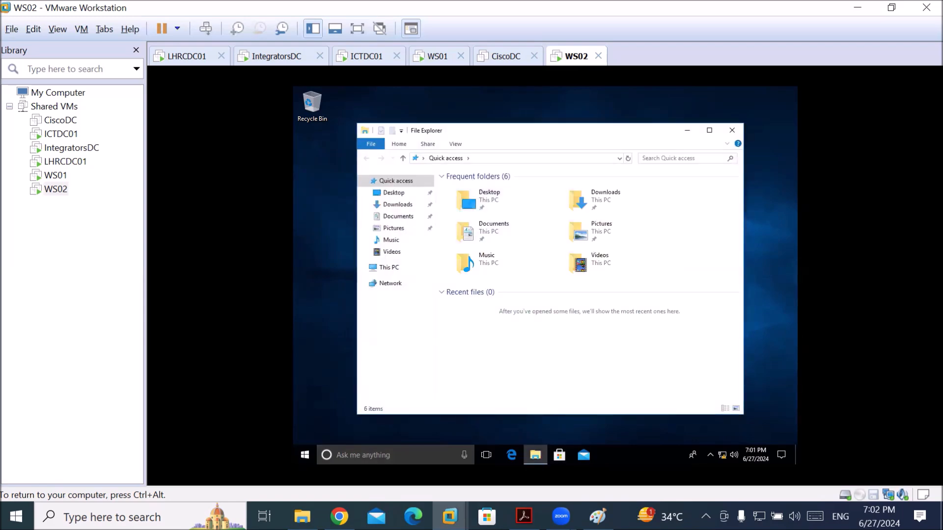
pyautogui.click(486, 158)
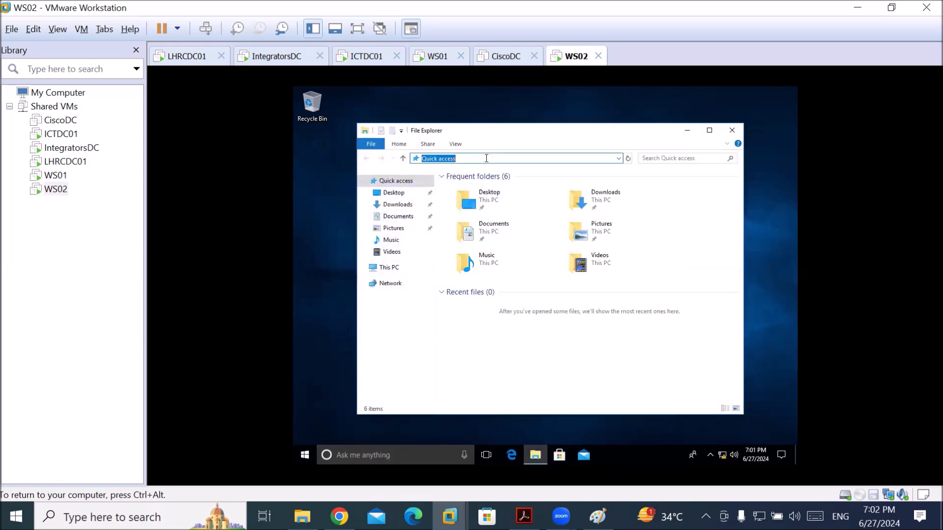
pyautogui.write('\\\\192.168.10.10\\lhrshare')
pyautogui.hotkey('ctrl', 'a')
pyautogui.press('Return')
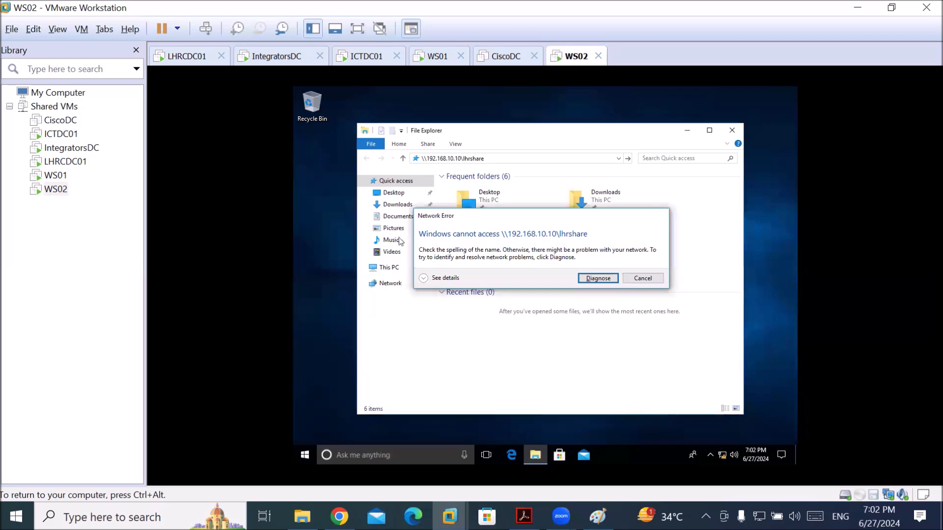
pyautogui.click(466, 176)
pyautogui.hotkey('ctrl', 'alt')
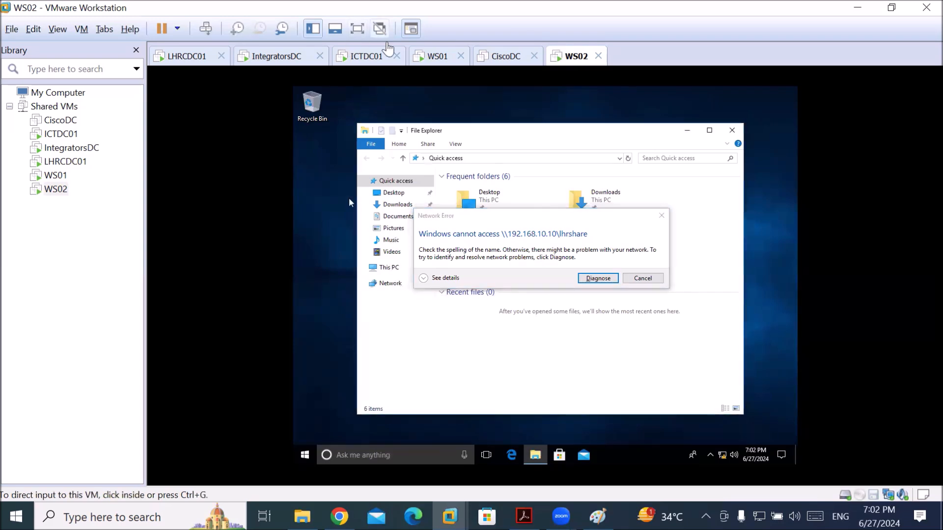
pyautogui.click(366, 56)
# On ICTDC01, open File Explorer and select the LahoreShare folder on C:
pyautogui.click(374, 269)
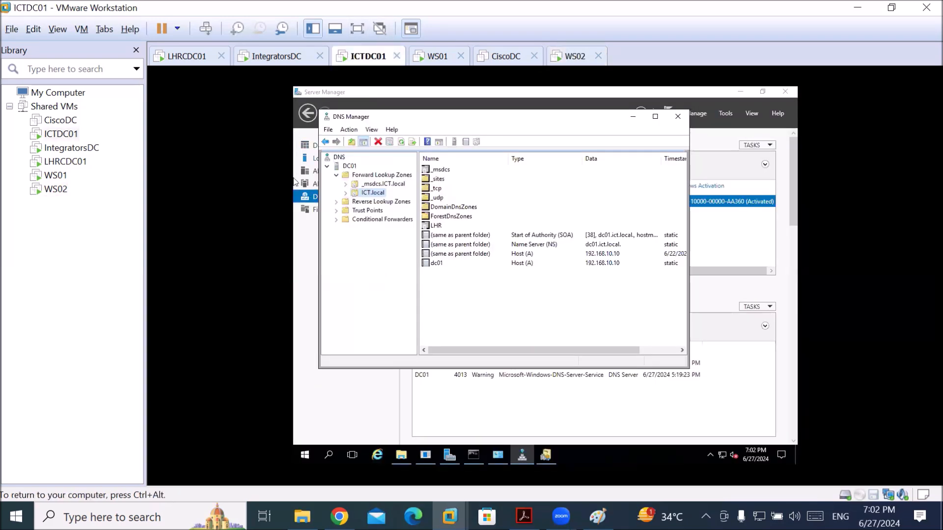
pyautogui.click(401, 457)
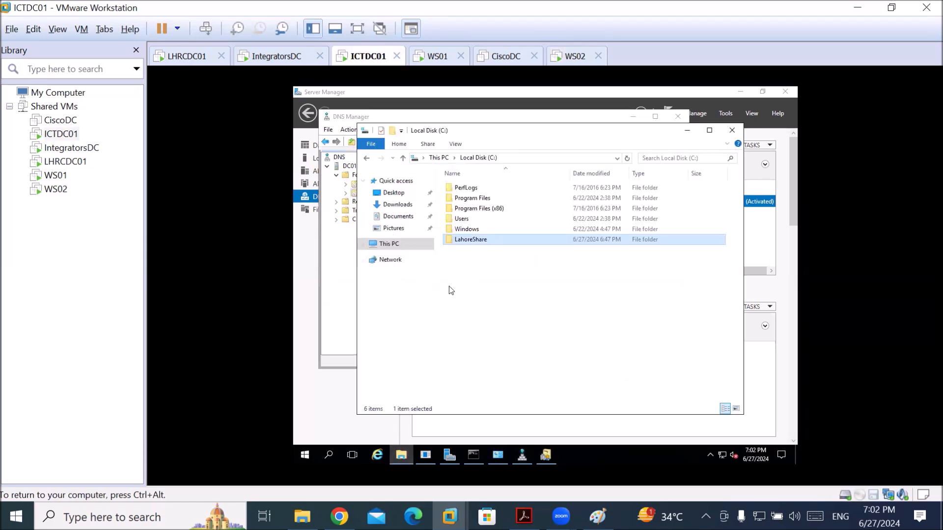
pyautogui.click(470, 241)
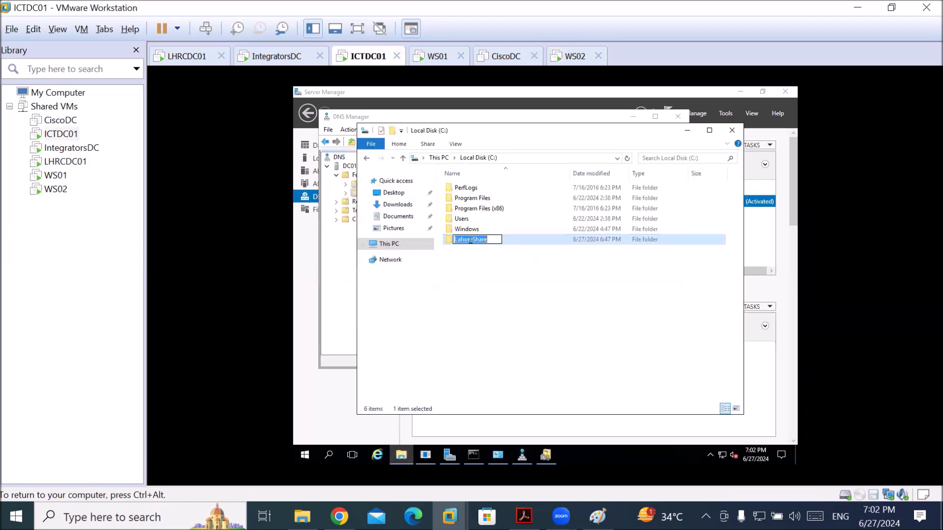
pyautogui.click(525, 246)
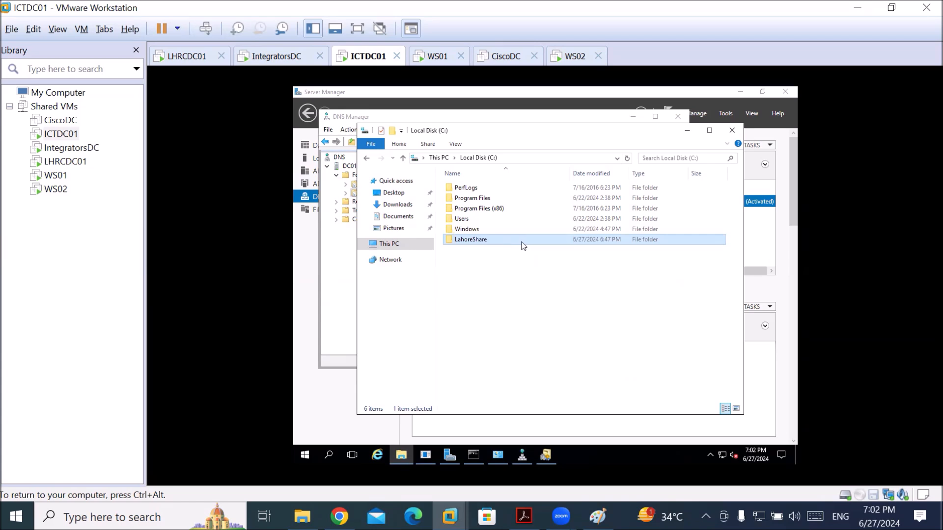
pyautogui.rightClick(523, 246)
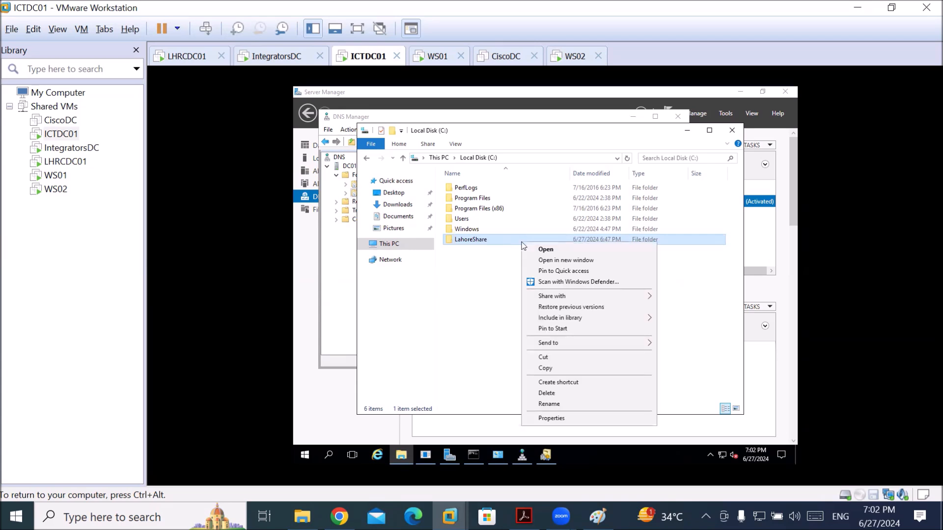
pyautogui.hotkey('ctrl', 'alt')
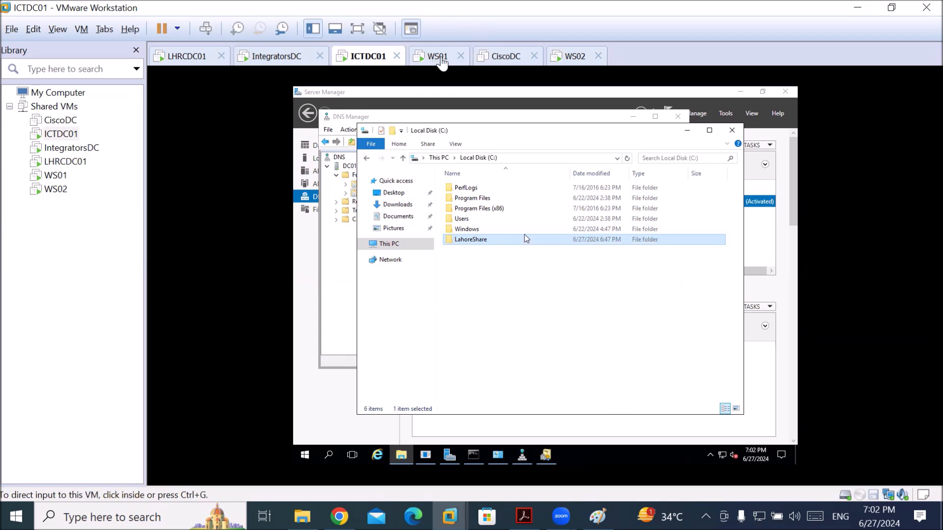
# Recheck WS02's error, then open the empty LahoreShare folder on ICTDC01
pyautogui.click(561, 58)
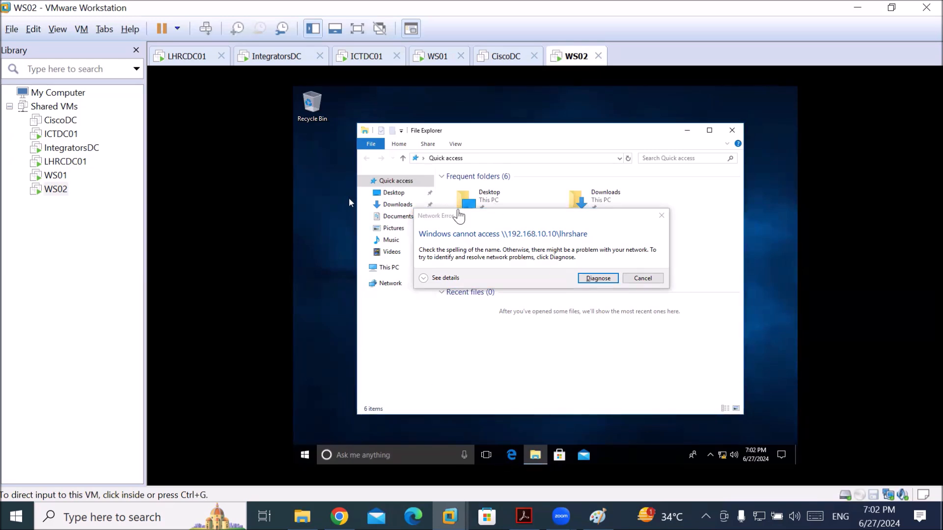
pyautogui.click(358, 57)
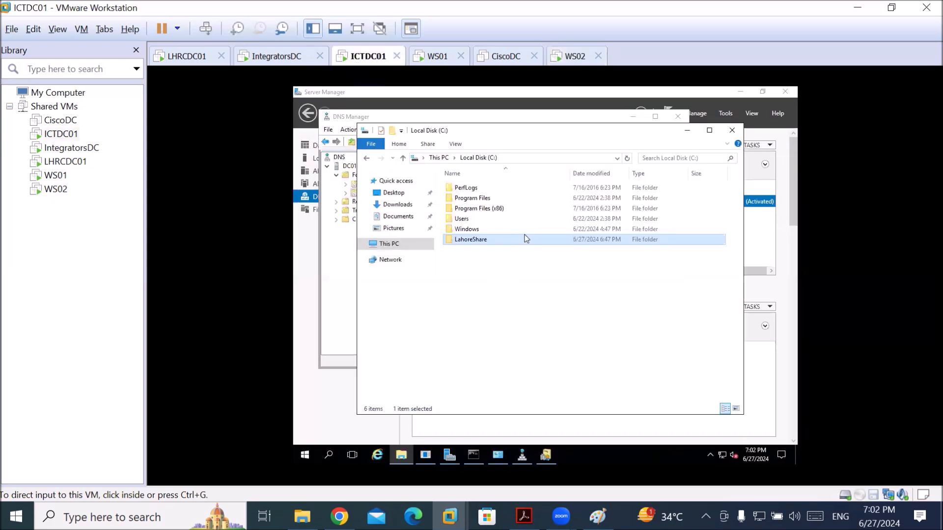
pyautogui.rightClick(482, 241)
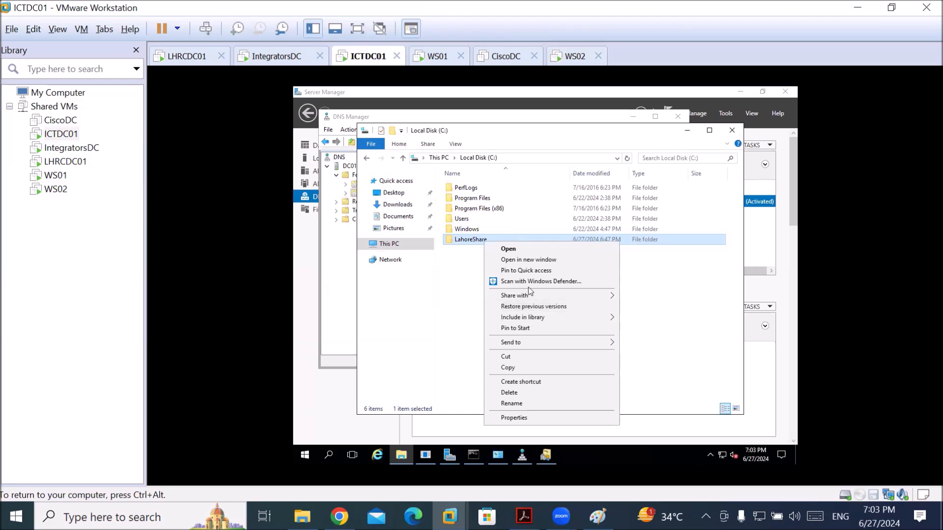
pyautogui.click(462, 243)
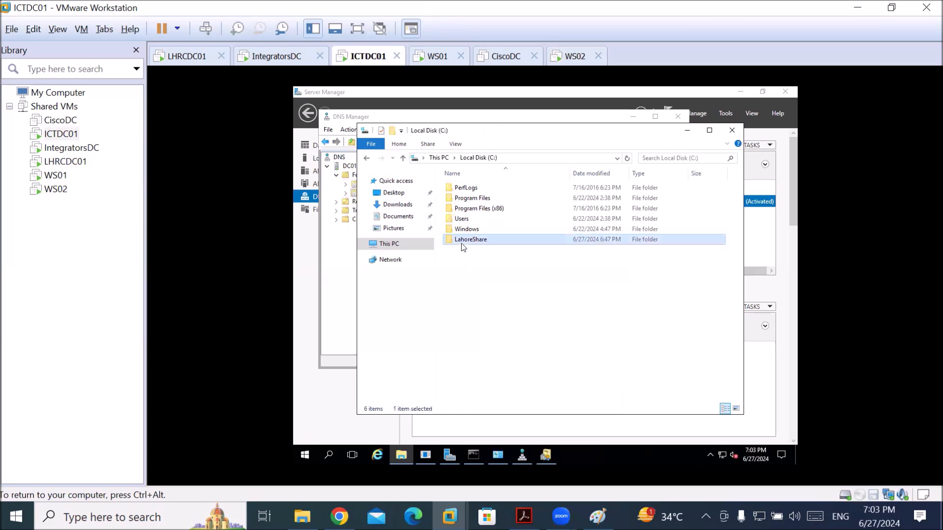
pyautogui.doubleClick(461, 240)
pyautogui.rightClick(465, 244)
pyautogui.moveTo(510, 365)
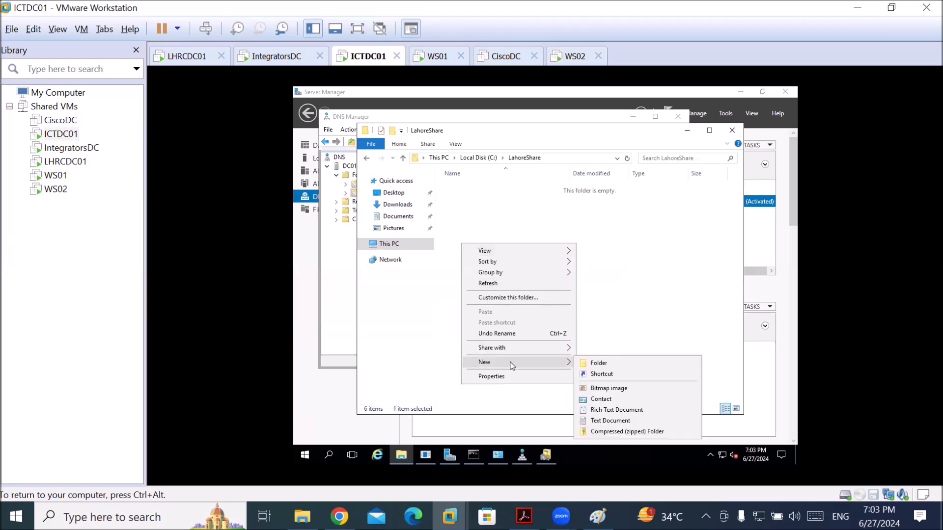
# Create 'Report for lahore users' text file in LahoreShare reading 'welcome all to lahore' and save it
pyautogui.click(606, 421)
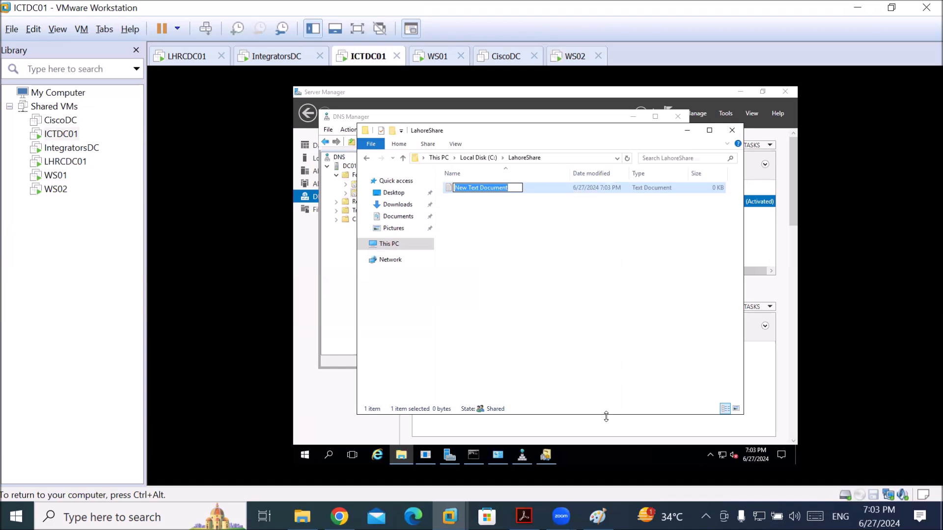
pyautogui.write('p')
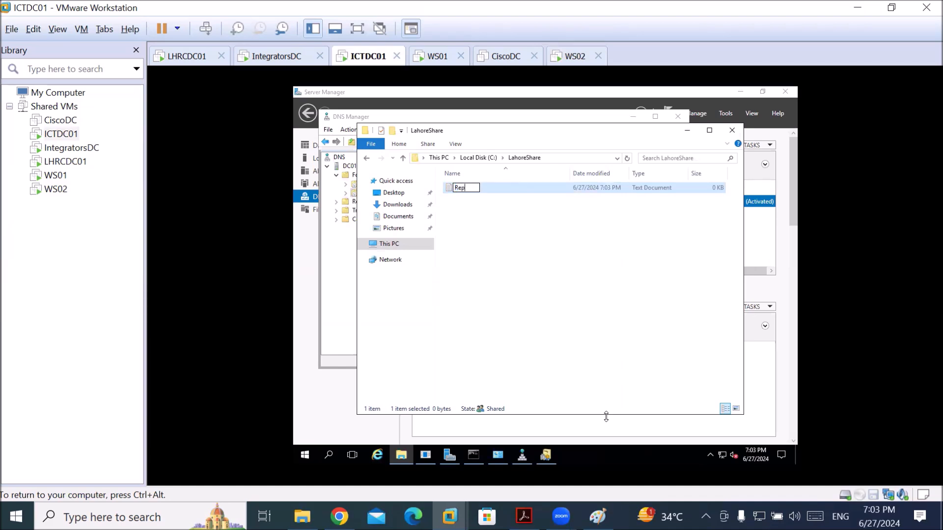
pyautogui.write('ort for lahore users')
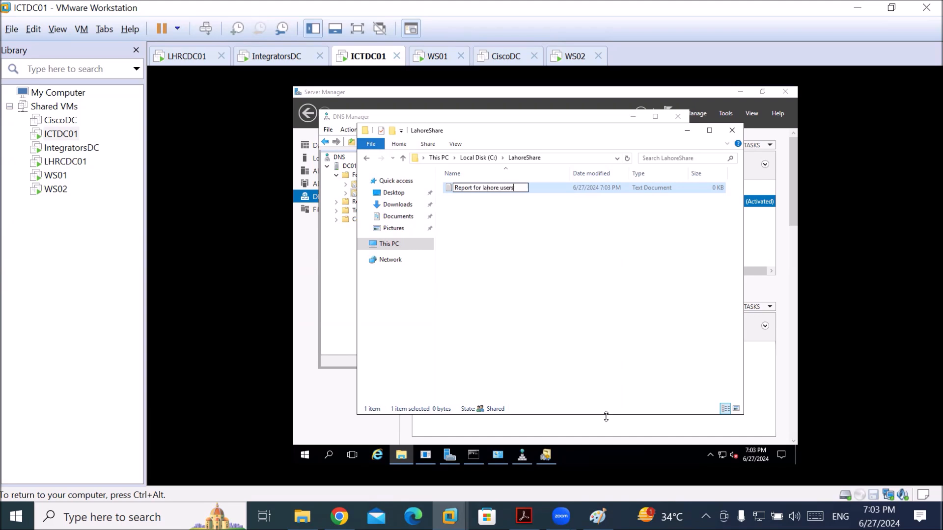
pyautogui.press('Return')
pyautogui.press('Return')
pyautogui.write('welcome')
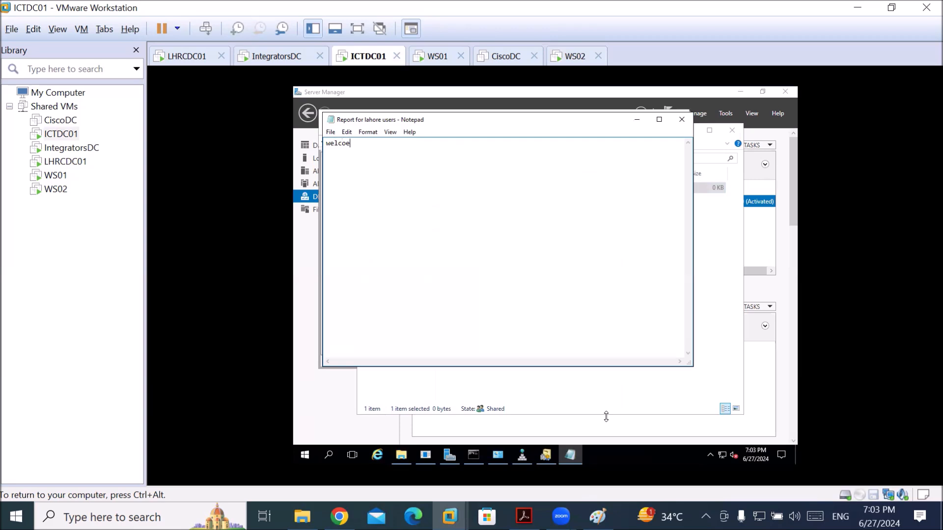
pyautogui.press('BackSpace')
pyautogui.press('BackSpace')
pyautogui.write('me all to lahore')
pyautogui.click(680, 119)
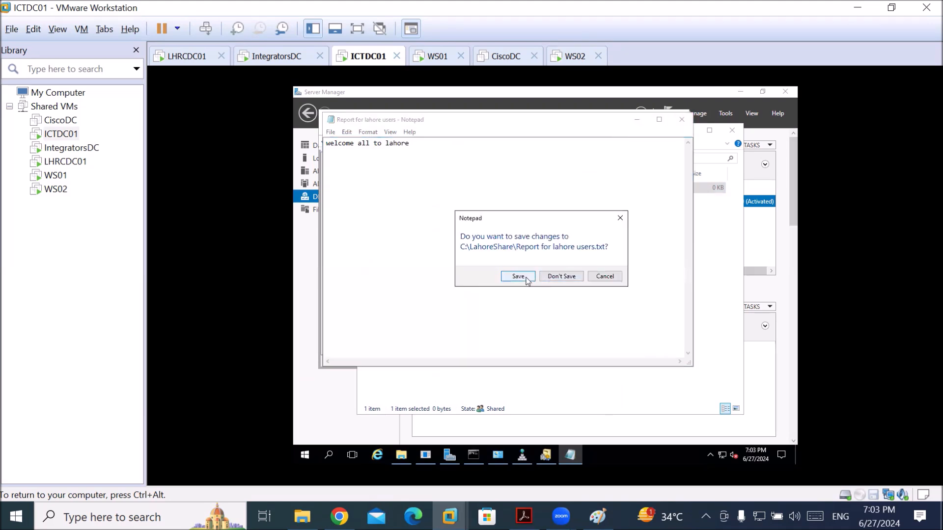
pyautogui.click(524, 278)
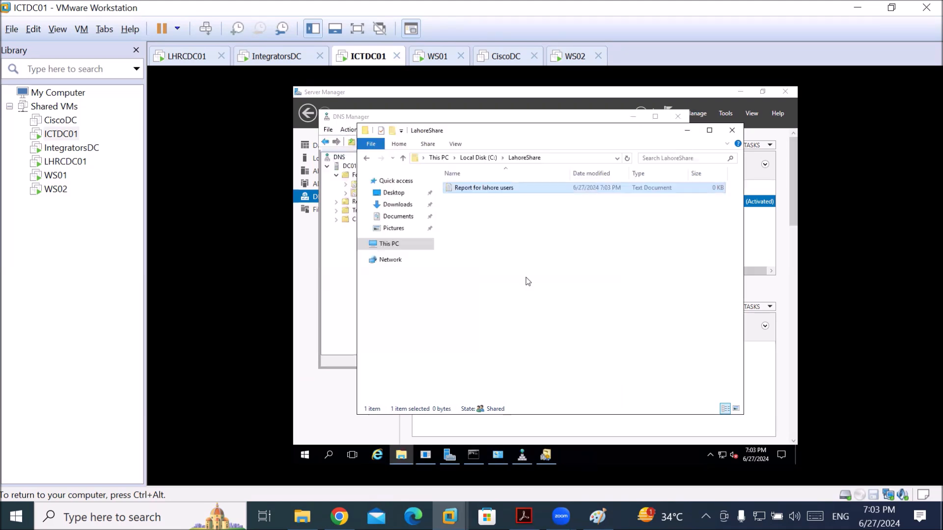
# On ICTDC01, try opening \\192.168.10.10\LahoreShare, dismiss the access-denied error, and return to WS02
pyautogui.click(552, 160)
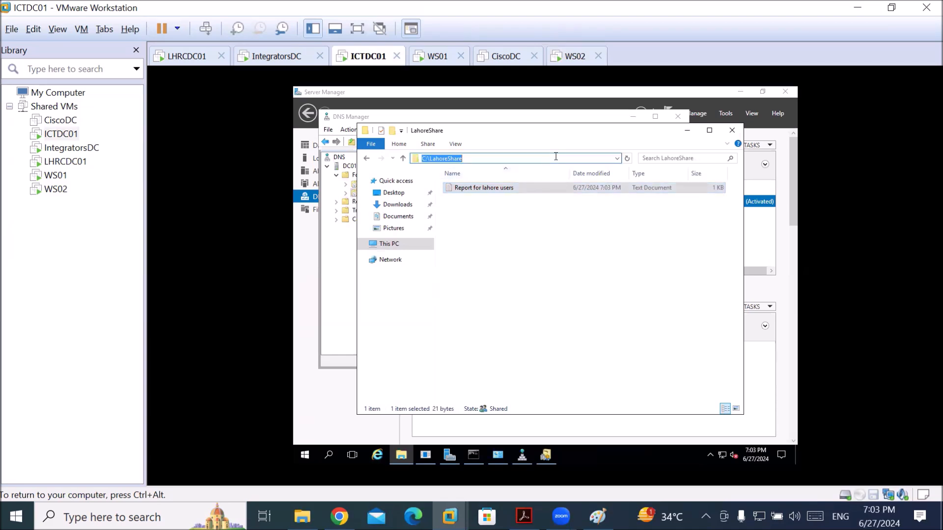
pyautogui.write('\\\\192.168.10.10\\')
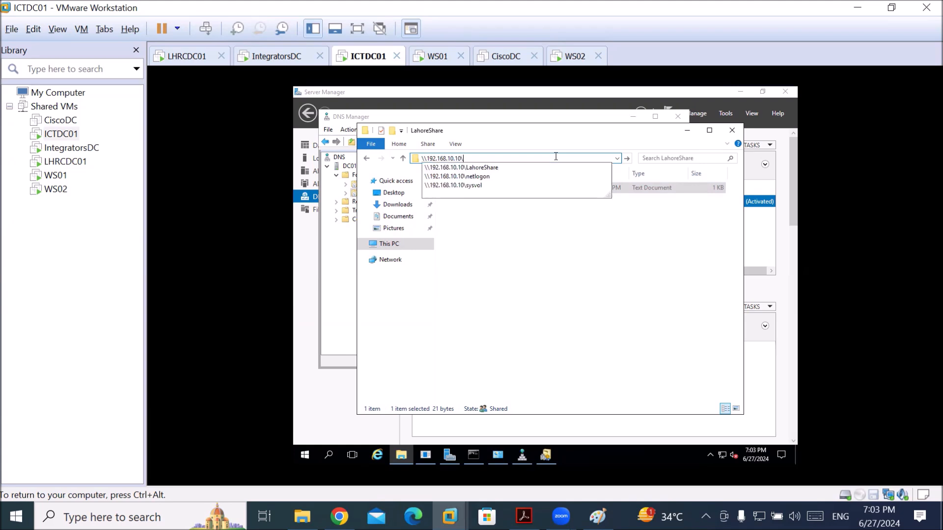
pyautogui.press('Down')
pyautogui.press('Return')
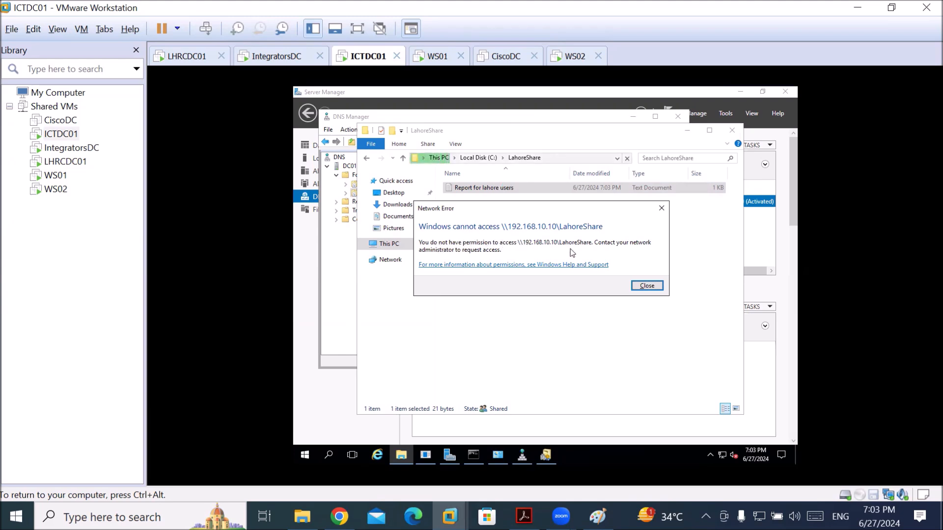
pyautogui.click(647, 287)
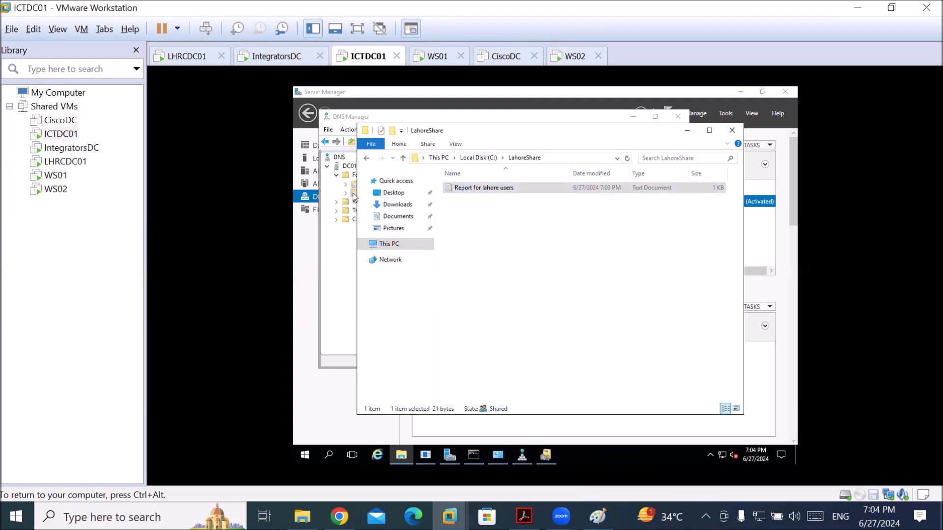
pyautogui.click(569, 58)
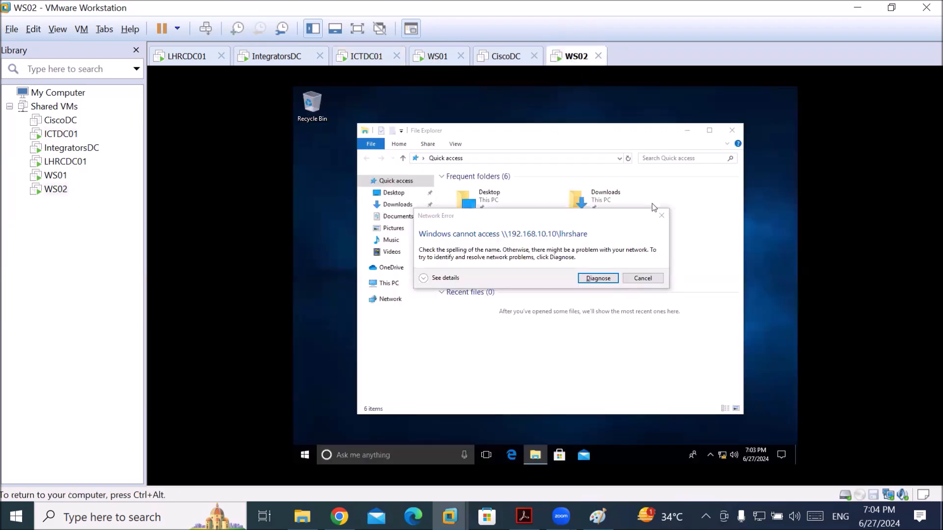
# On WS02, dismiss the network error and open \\192.168.10.10\LahoreShare in File Explorer
pyautogui.click(664, 217)
pyautogui.click(663, 217)
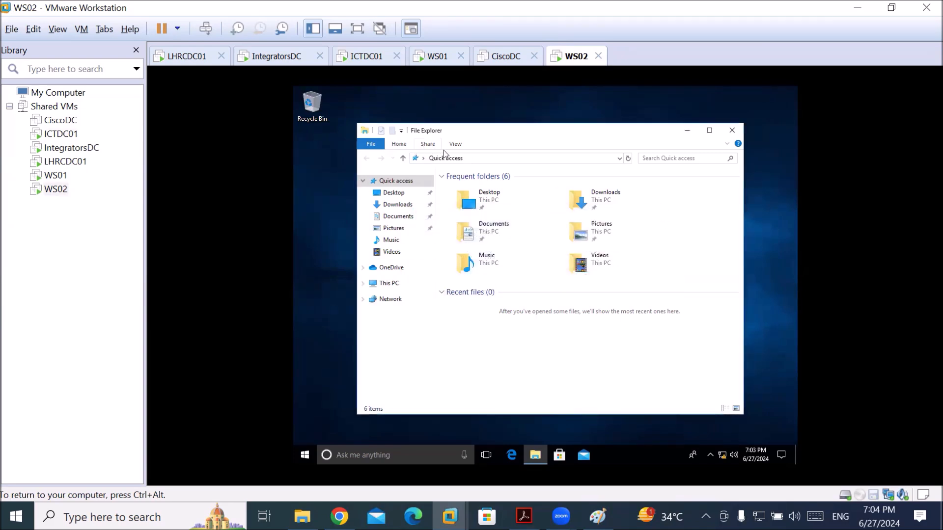
pyautogui.click(481, 159)
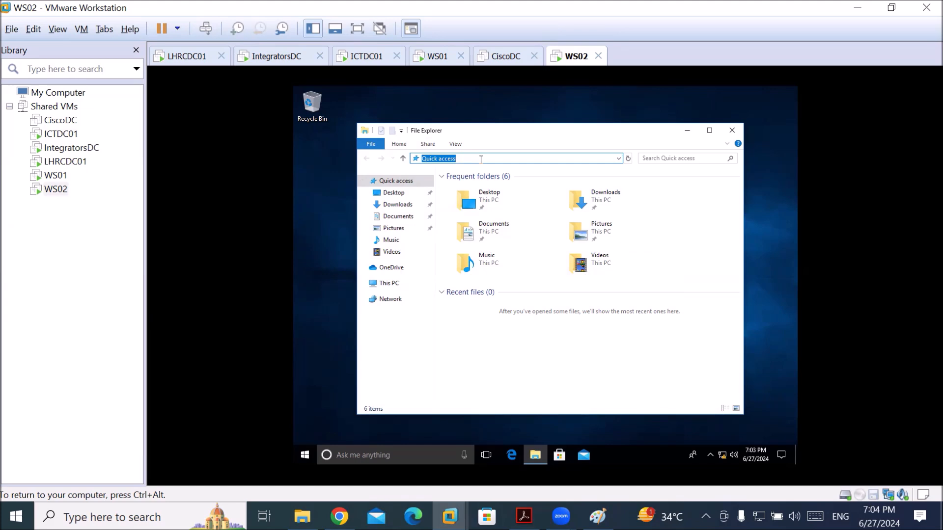
pyautogui.write('\\\\')
pyautogui.write('192.')
pyautogui.write('168')
pyautogui.write('.10')
pyautogui.write('.lahore')
pyautogui.press('BackSpace')
pyautogui.press('BackSpace')
pyautogui.write('0\\')
pyautogui.press('Down')
pyautogui.press('Return')
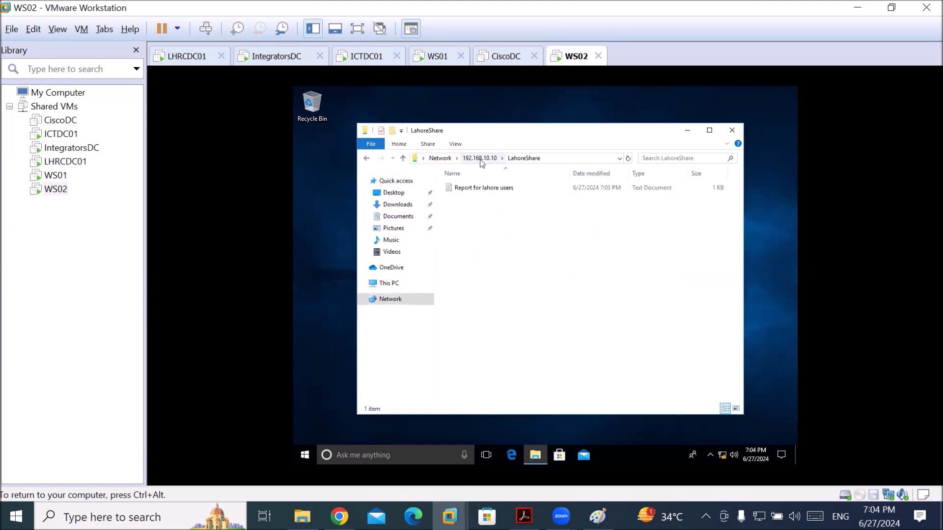
# Open the shared Report for lahore users file, showing 'welcome all to lahore', and release the VM
pyautogui.doubleClick(462, 186)
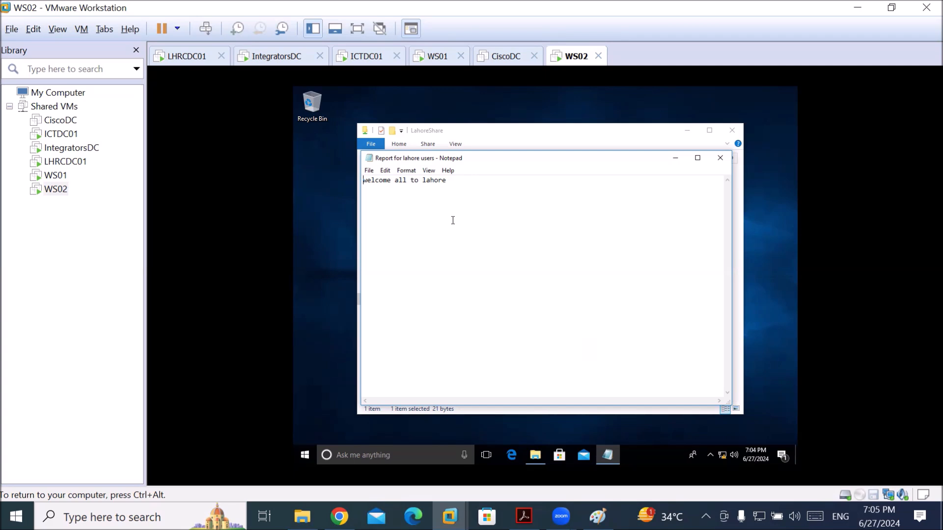
pyautogui.hotkey('ctrl', 'alt')
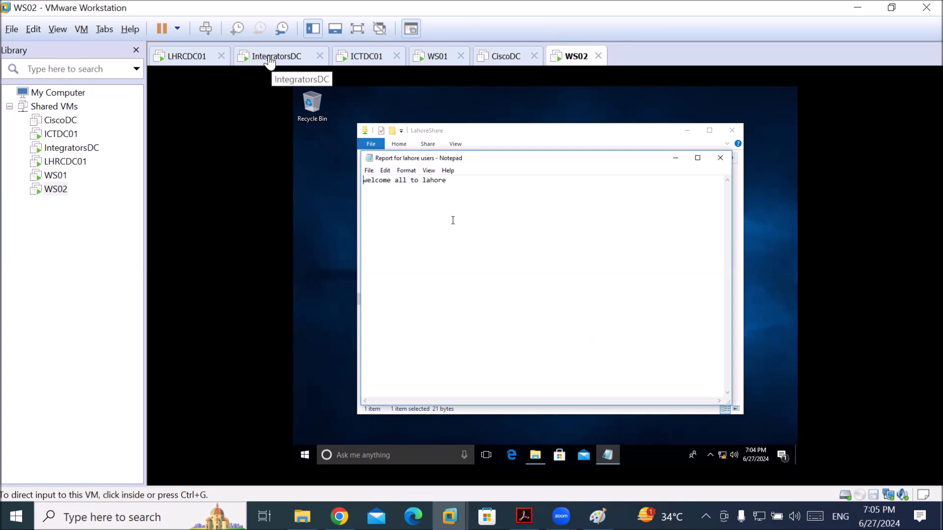
# On ICTDC01, open LahoreShare's Properties and its Advanced Sharing settings
pyautogui.click(353, 59)
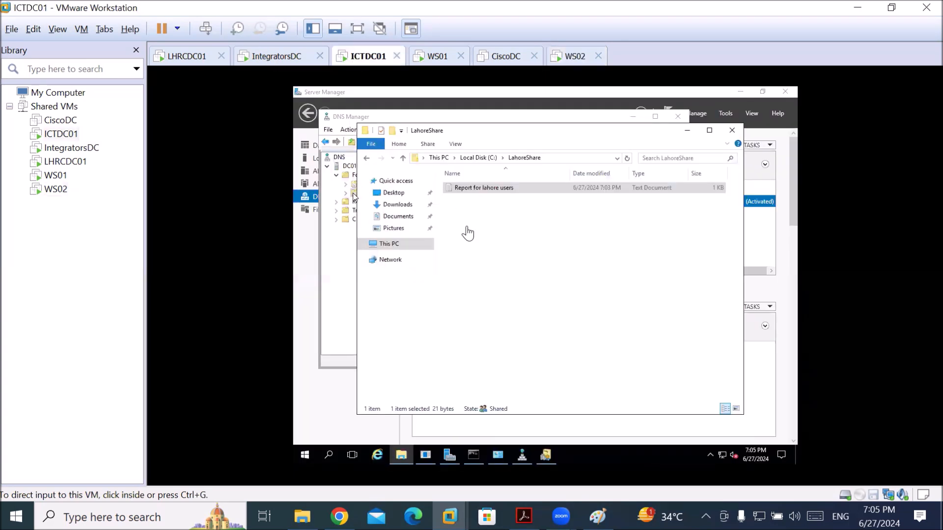
pyautogui.click(461, 161)
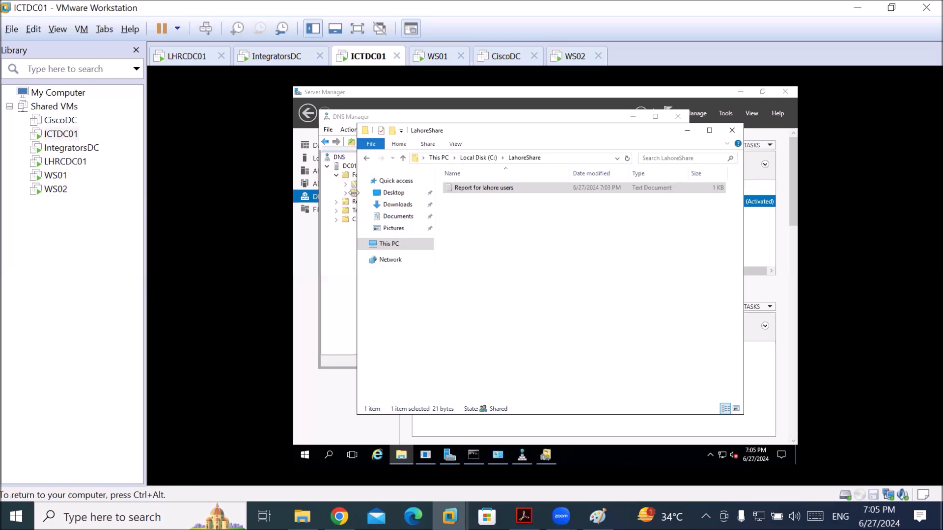
pyautogui.click(488, 159)
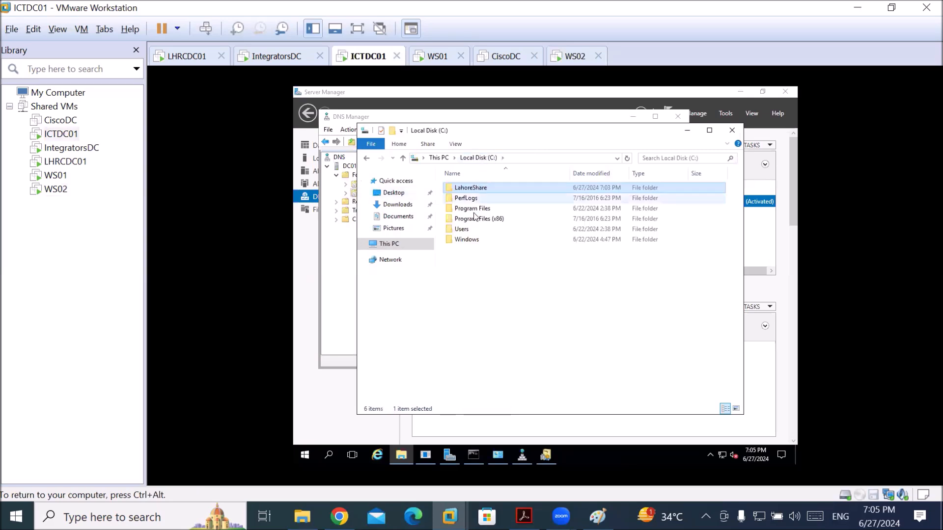
pyautogui.rightClick(472, 188)
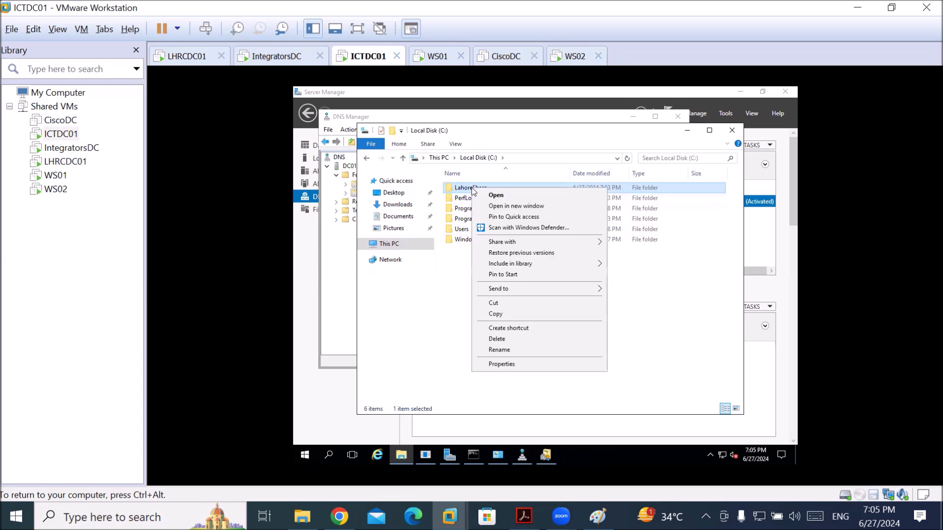
pyautogui.click(511, 364)
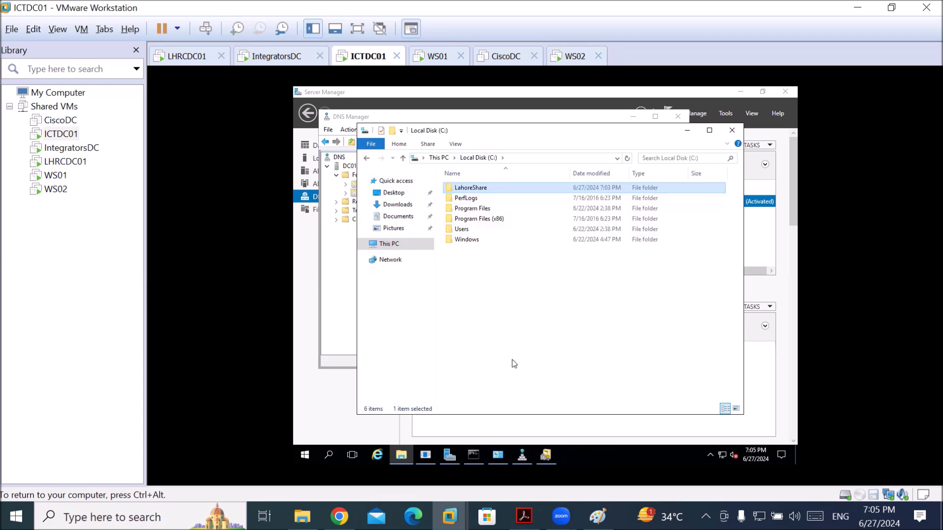
pyautogui.click(515, 211)
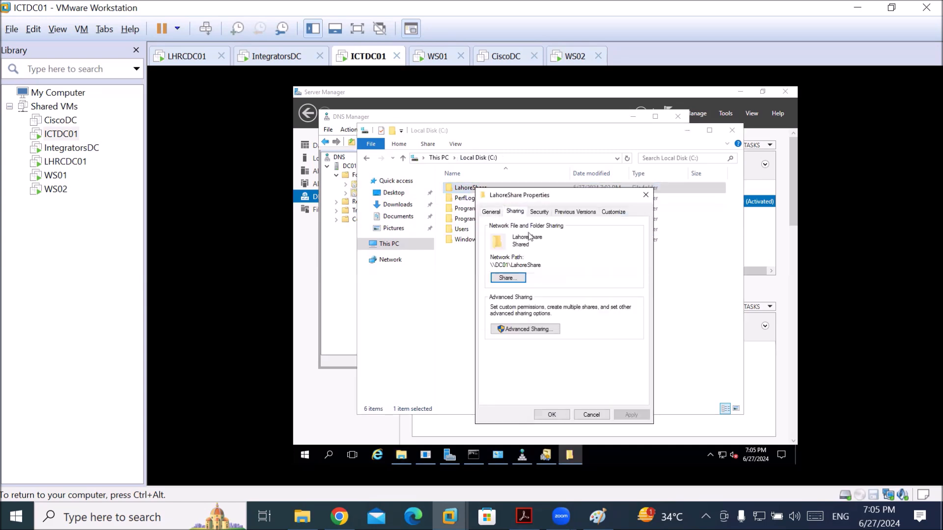
pyautogui.click(535, 330)
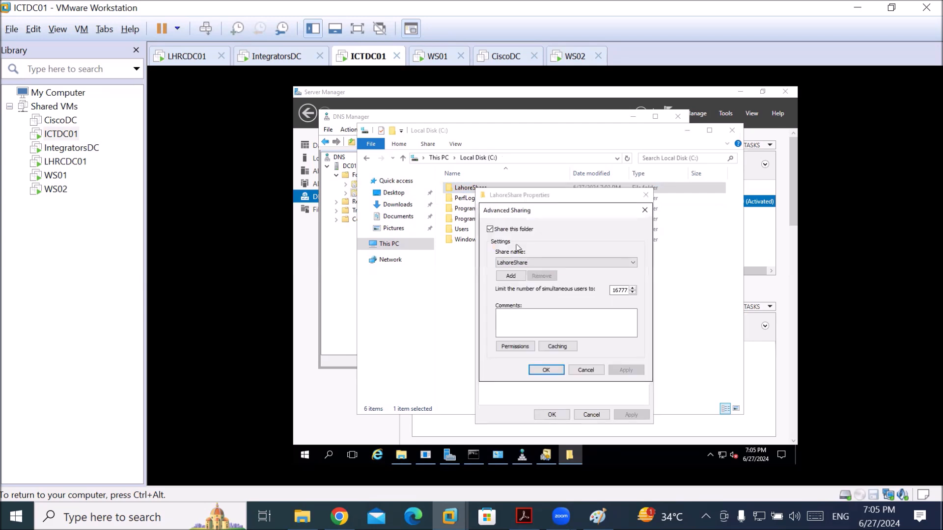
# In LahoreShare's share permissions, add a user with integrator.local as the search location
pyautogui.click(515, 281)
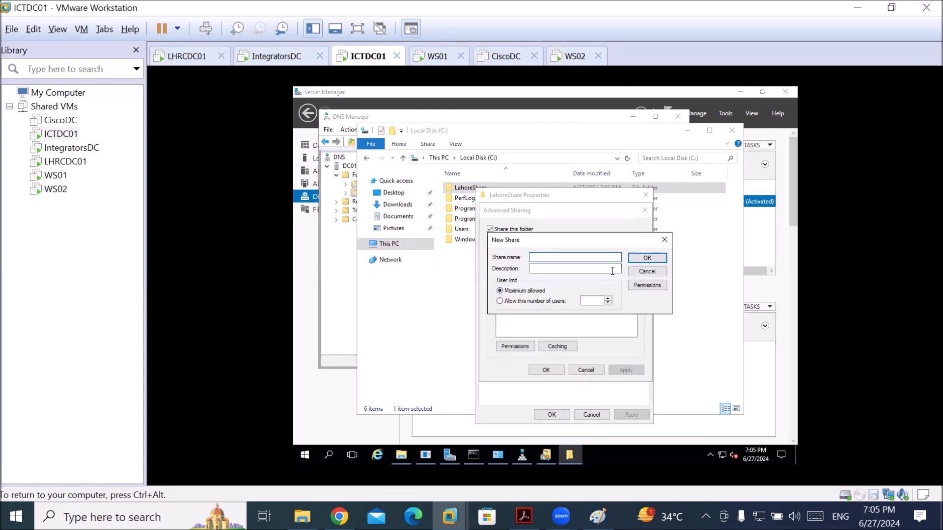
pyautogui.click(647, 272)
pyautogui.click(520, 347)
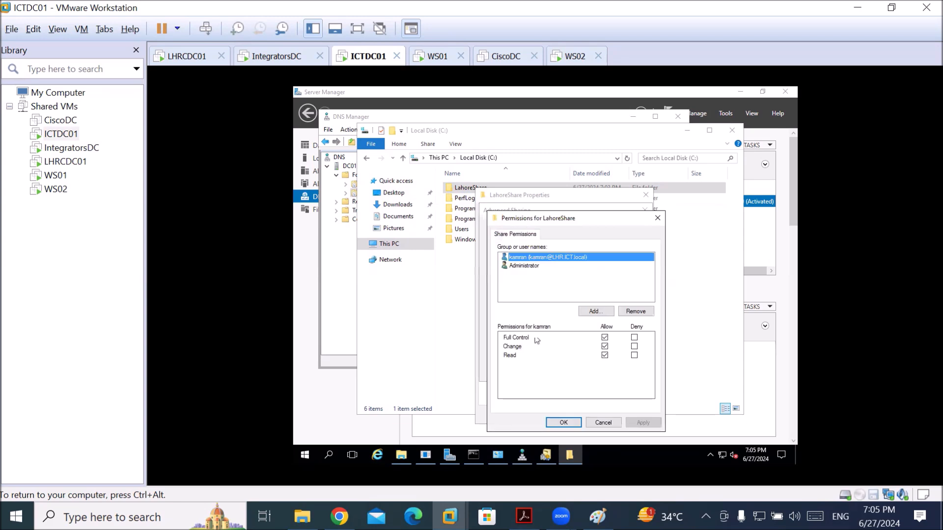
pyautogui.click(597, 311)
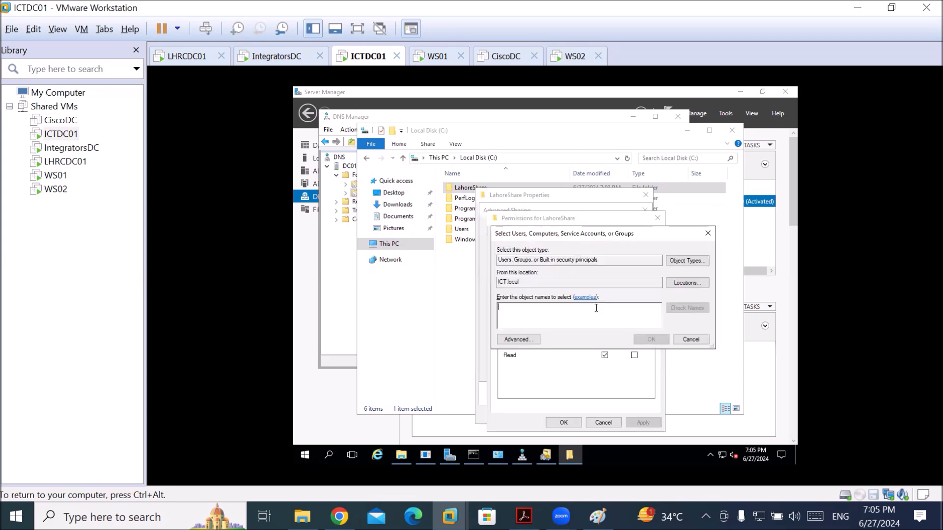
pyautogui.click(682, 284)
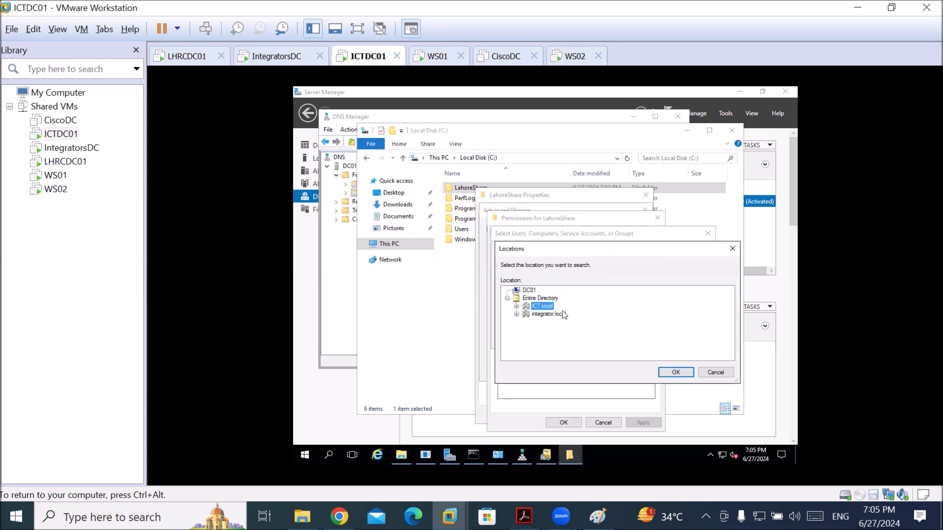
pyautogui.click(547, 314)
pyautogui.hotkey('ctrl', 'alt')
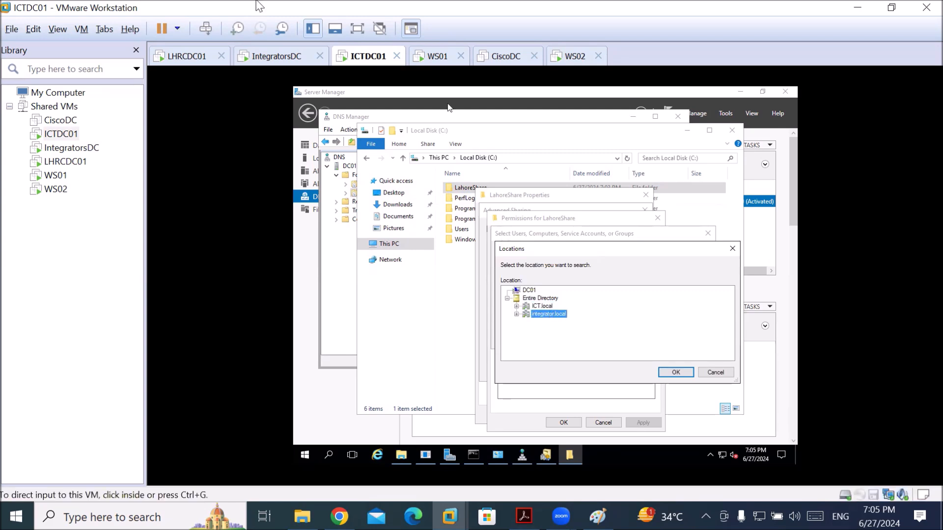
pyautogui.click(265, 57)
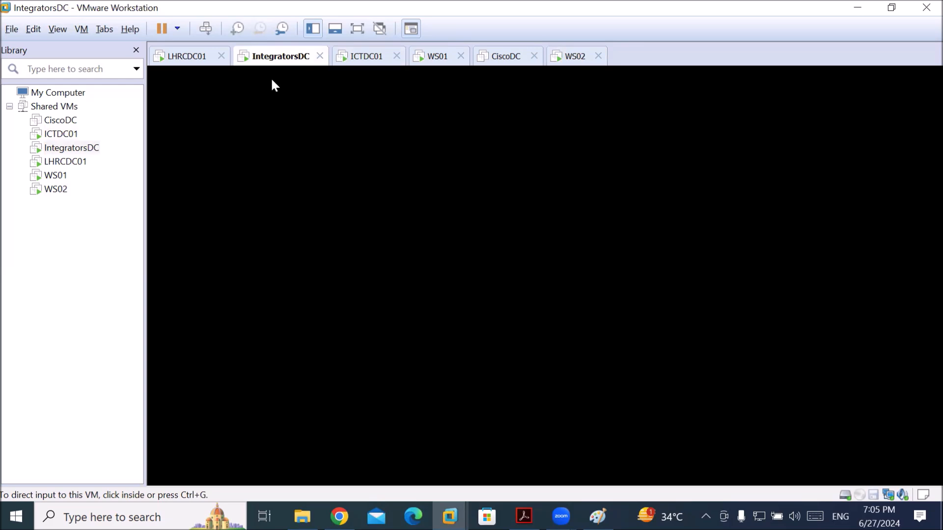
# Sign in to IntegratorsDC as administrator and close the leftover domain properties and trusts windows
pyautogui.click(210, 32)
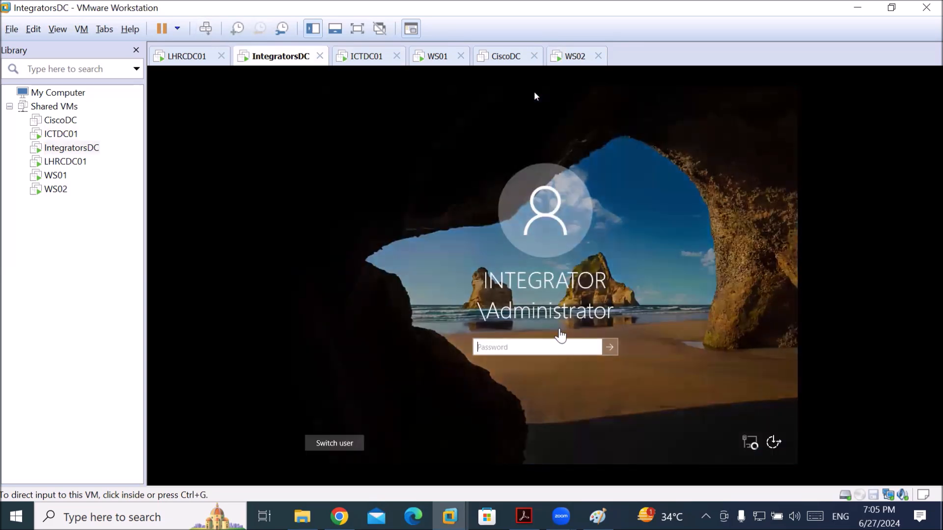
pyautogui.click(535, 93)
pyautogui.write('••••••')
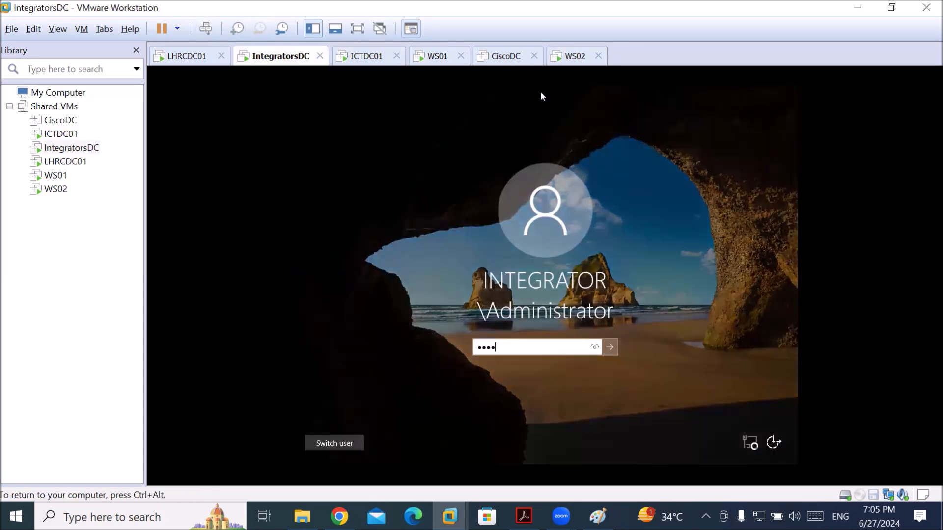
pyautogui.write('•')
pyautogui.press('Return')
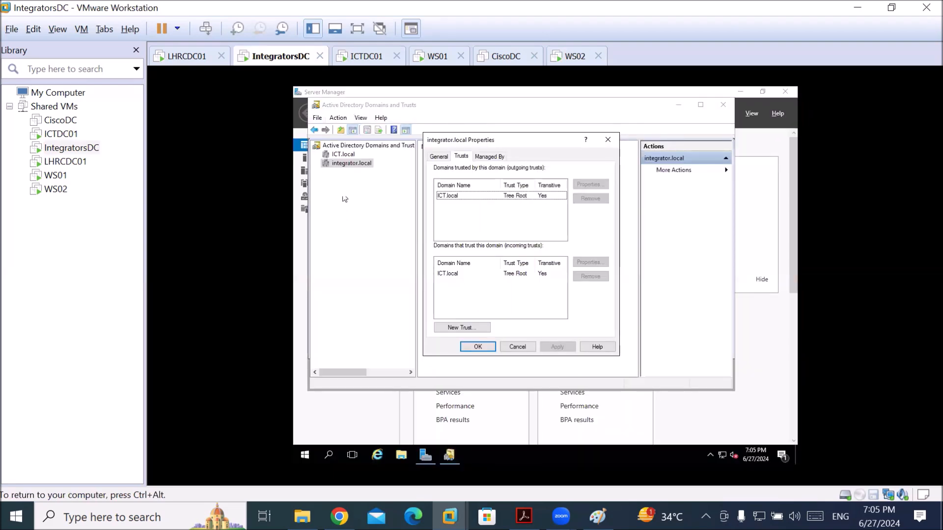
pyautogui.press('Escape')
pyautogui.hotkey('alt', 'F4')
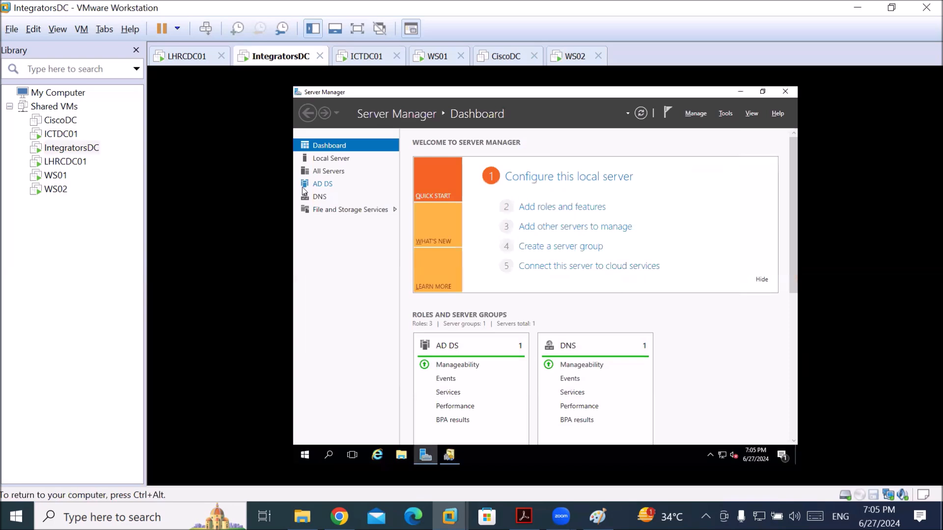
# Open Active Directory Users and Computers from Server Manager and expand integrator.local
pyautogui.click(305, 185)
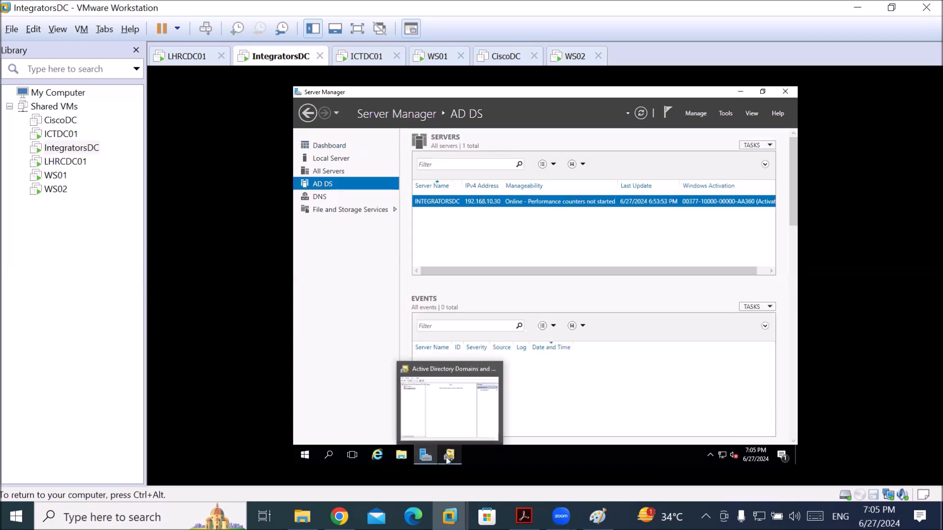
pyautogui.click(725, 113)
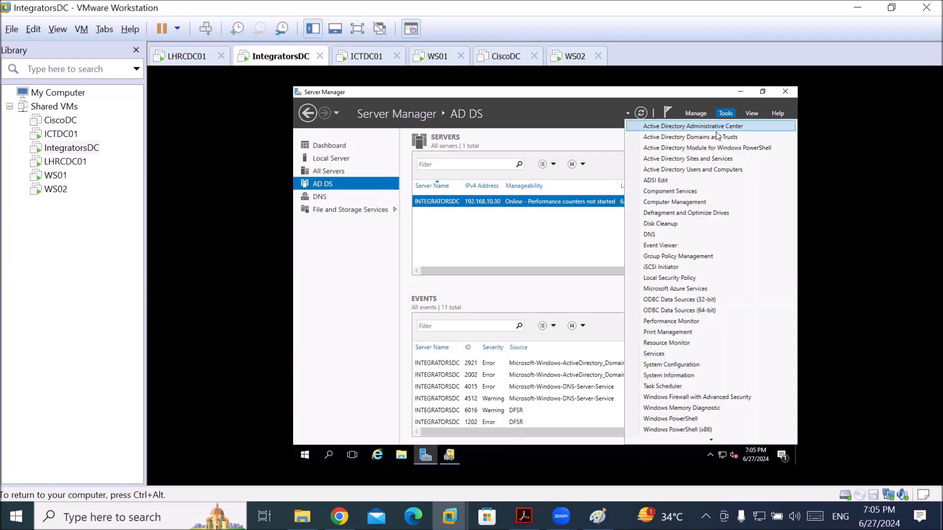
pyautogui.click(717, 170)
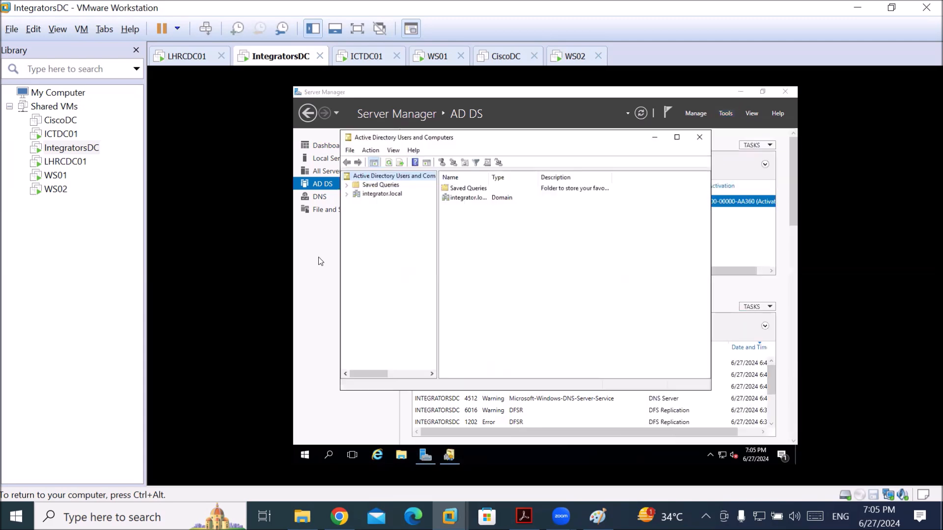
pyautogui.click(381, 194)
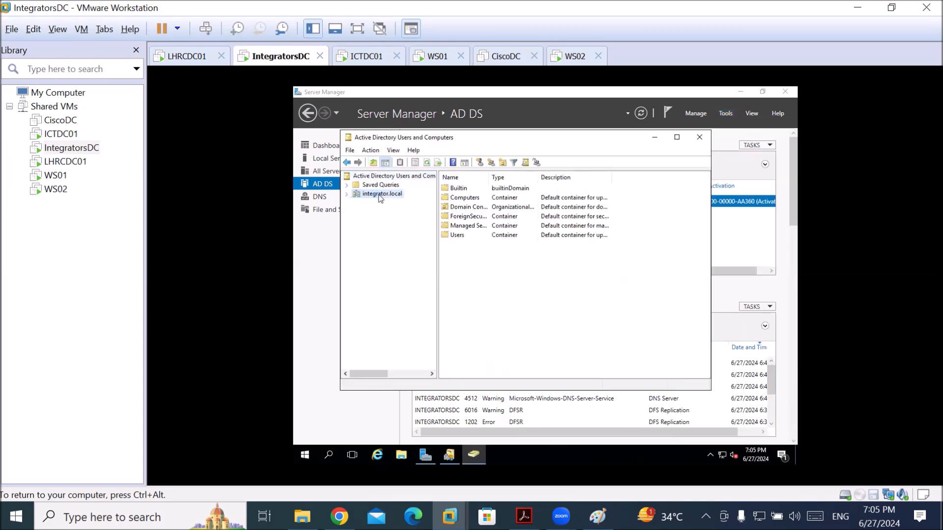
pyautogui.click(347, 195)
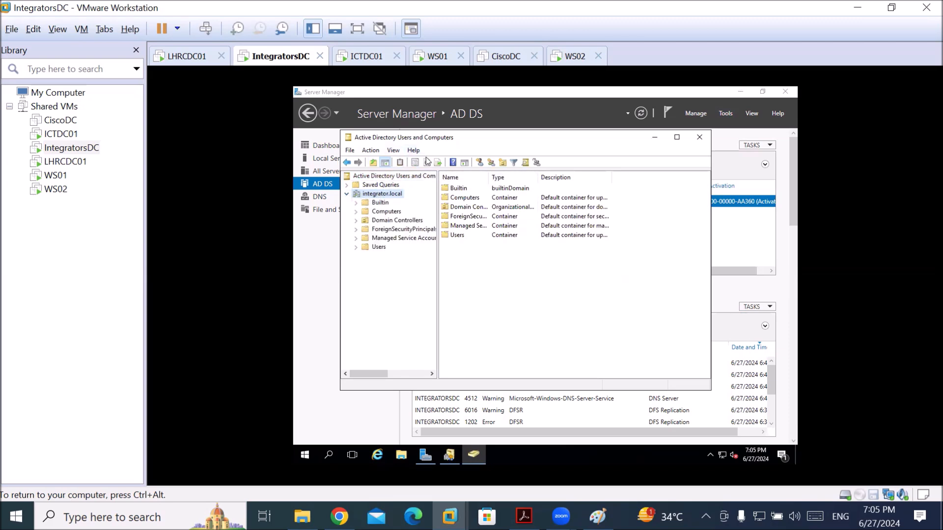
# Create the IntegratorOU organizational unit in integrator.local
pyautogui.click(502, 162)
pyautogui.write('Integra')
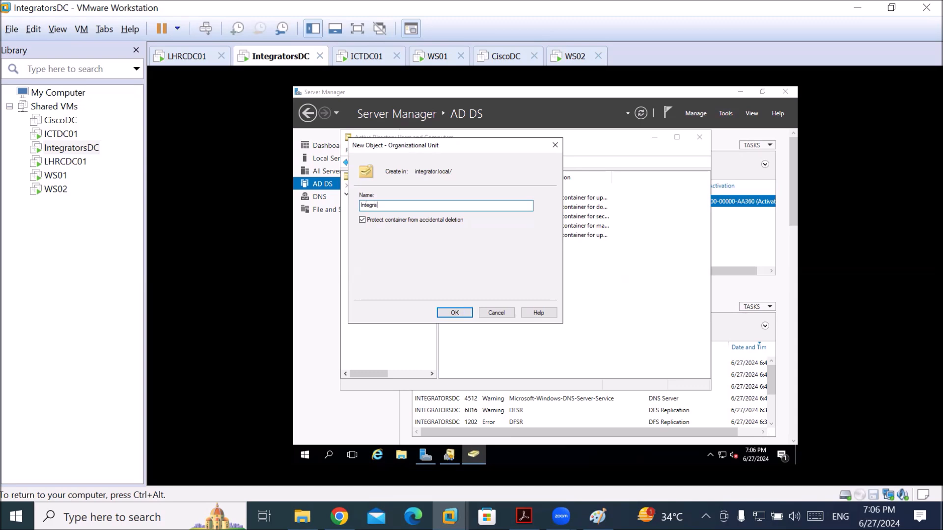
pyautogui.write('torOU')
pyautogui.press('Return')
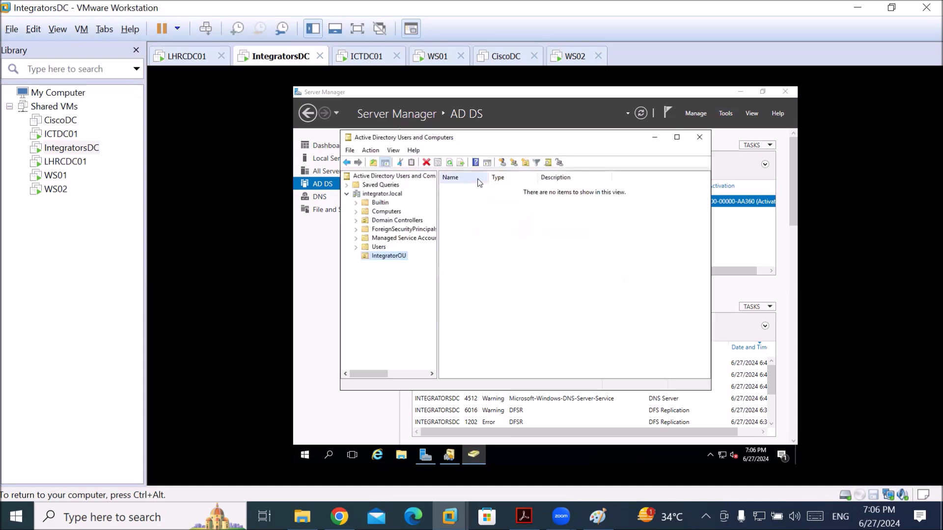
# Start a new user in IntegratorOU, redoing a misspelled attempt, with first and logon names filled in
pyautogui.click(501, 163)
pyautogui.write('aslma')
pyautogui.press('Tab')
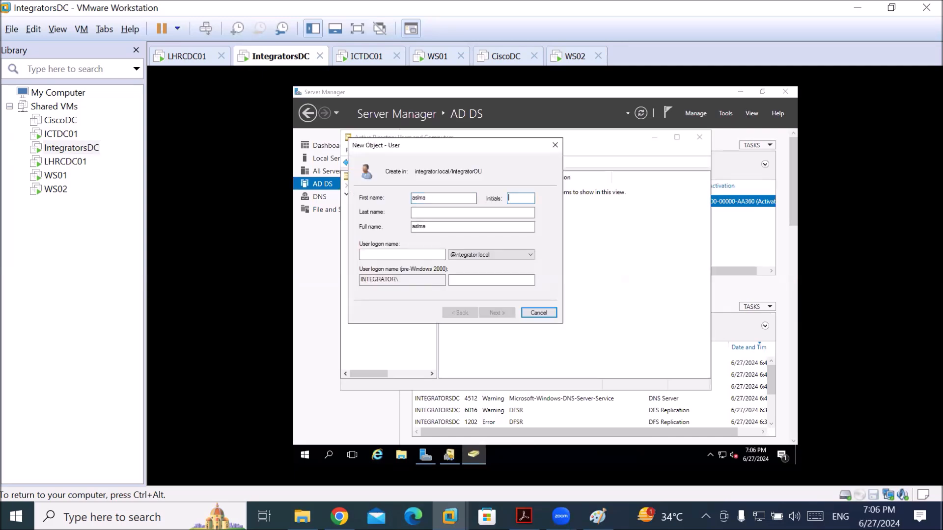
pyautogui.write('AA')
pyautogui.press('Escape')
pyautogui.click(501, 162)
pyautogui.write('aslam')
pyautogui.press('Tab')
pyautogui.press('Tab')
pyautogui.press('Tab')
pyautogui.press('Tab')
pyautogui.write('aslam')
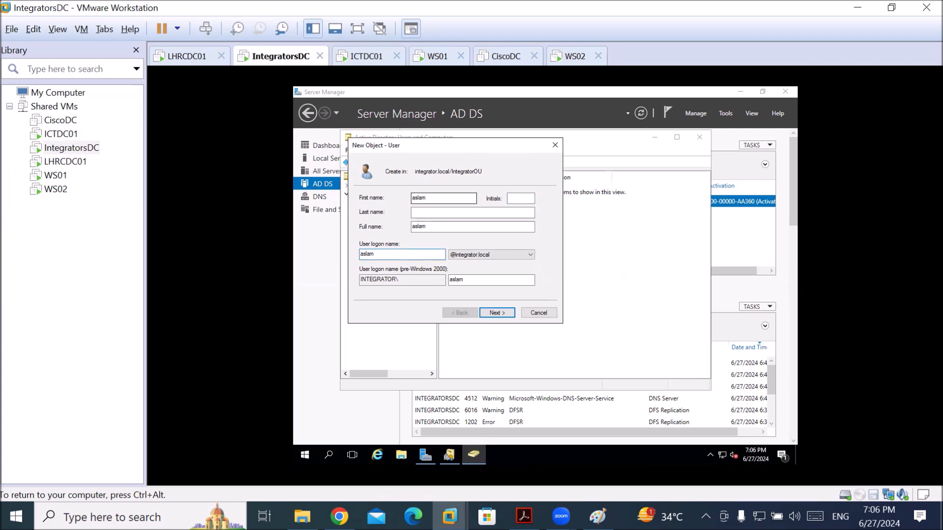
pyautogui.press('Return')
# Set the new user's password, marking it never expires and cannot be changed
pyautogui.write('••••••')
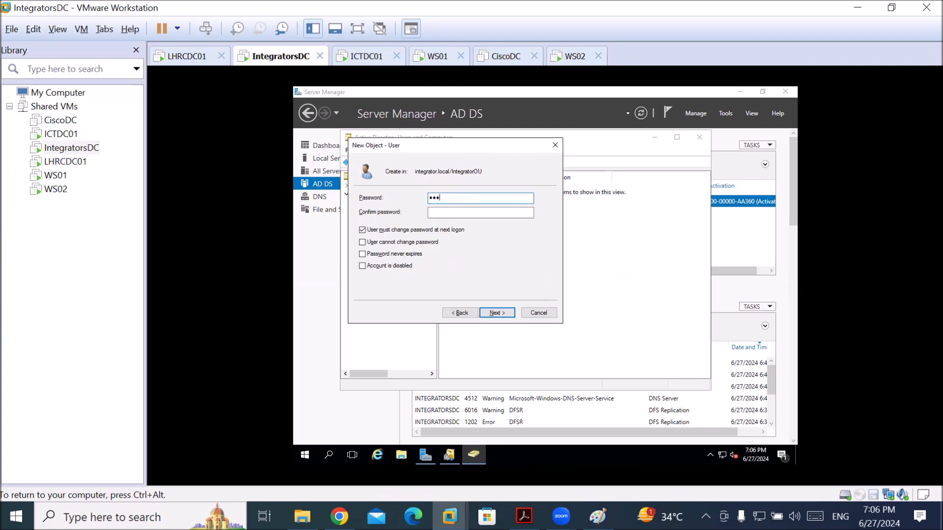
pyautogui.click(481, 212)
pyautogui.write('••••••')
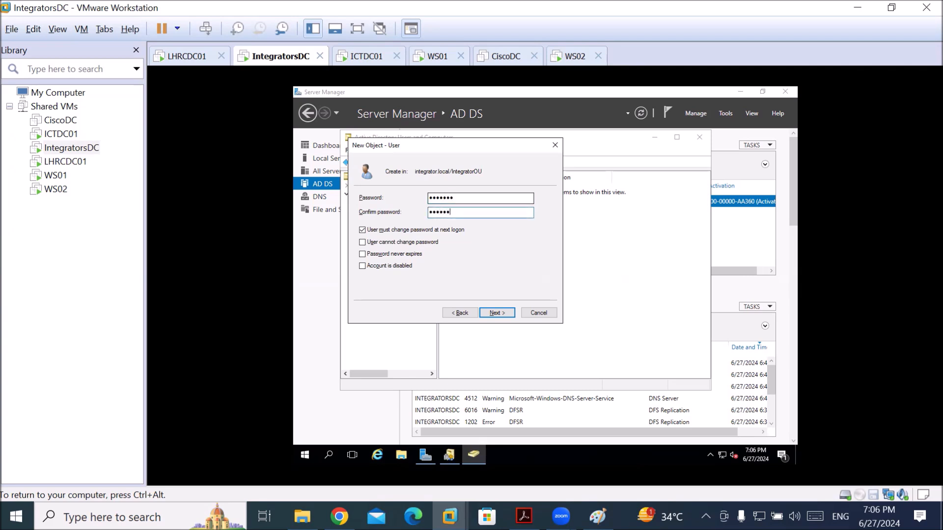
pyautogui.press('Tab')
pyautogui.press('space')
pyautogui.press('Tab')
pyautogui.press('space')
pyautogui.press('Tab')
pyautogui.press('space')
pyautogui.press('Return')
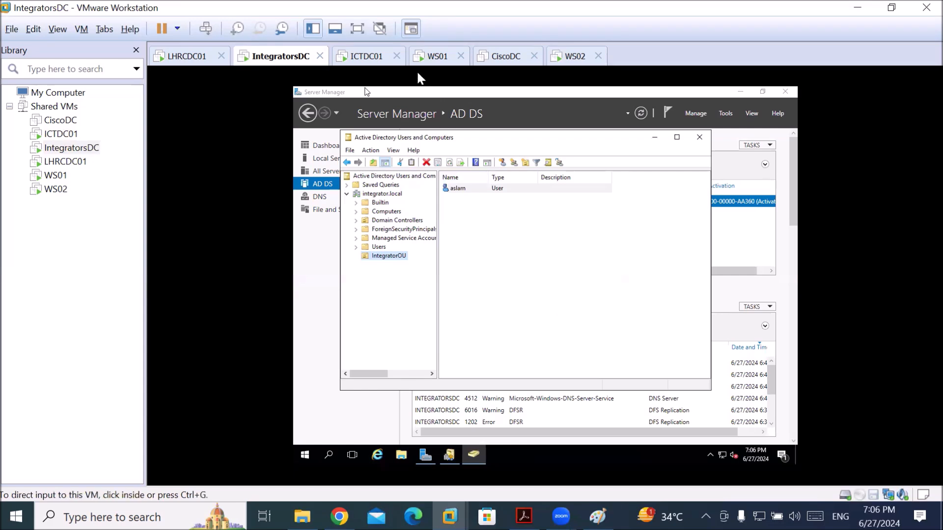
# On ICTDC01, look up the entered account in integrator.local, which returns Name Not Found
pyautogui.click(370, 58)
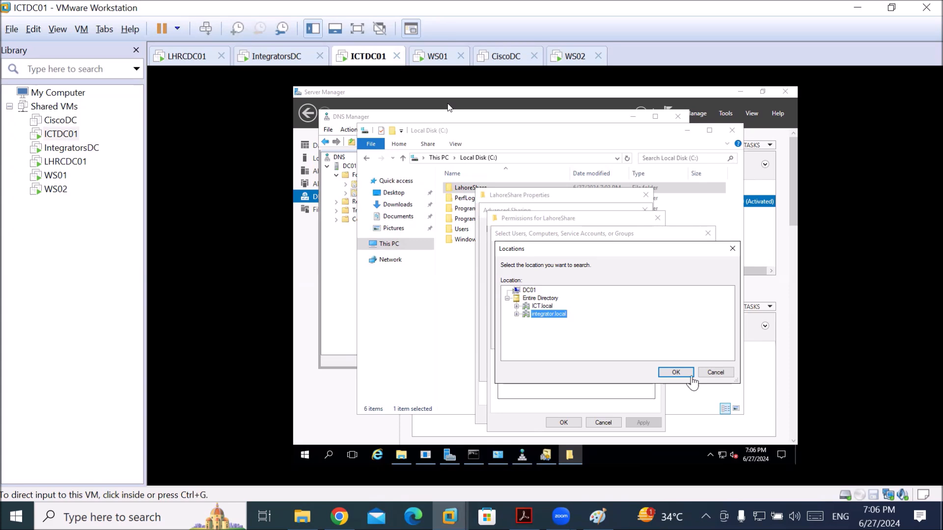
pyautogui.click(677, 373)
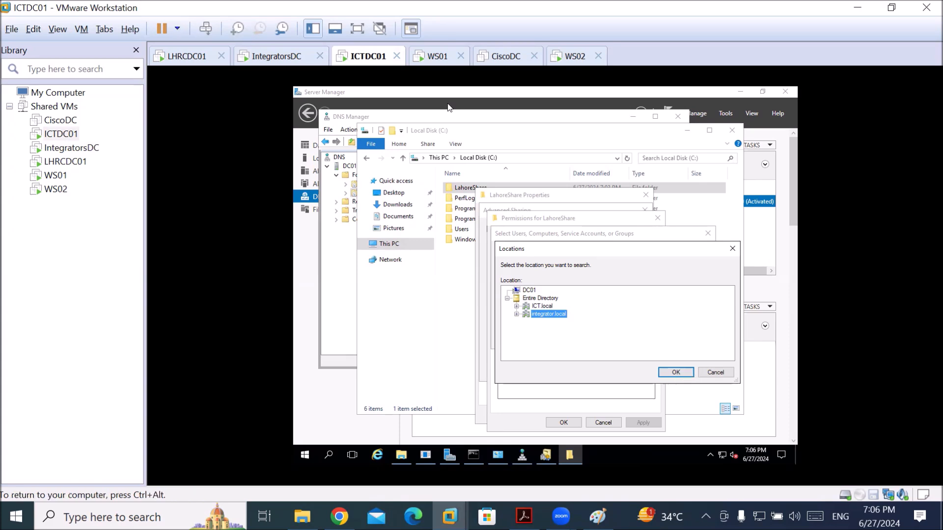
pyautogui.click(676, 372)
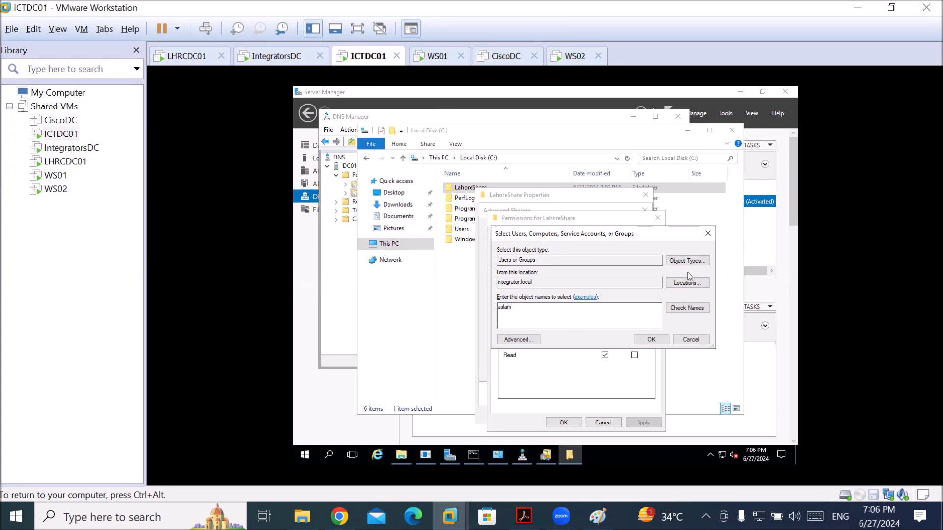
pyautogui.click(687, 307)
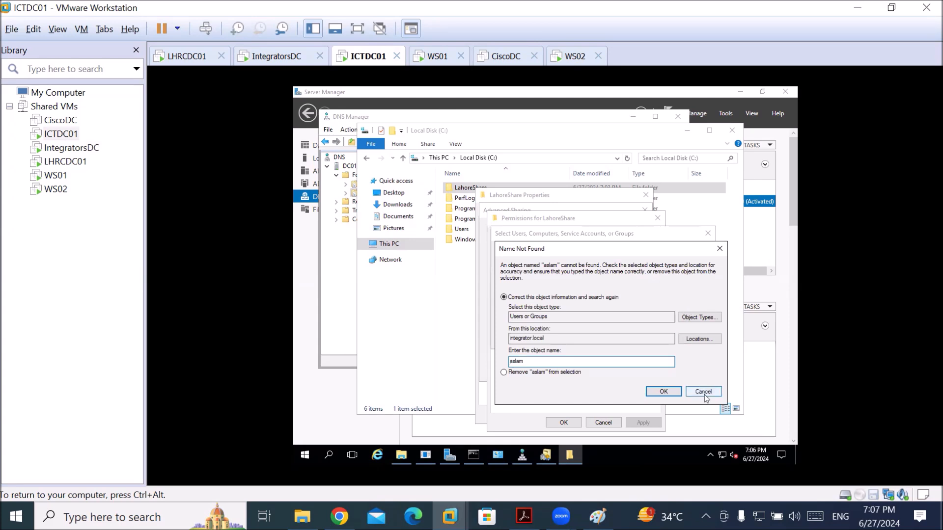
pyautogui.click(704, 392)
# Cancel Select Users, Permissions and Advanced Sharing, and close LahoreShare's Properties unchanged
pyautogui.click(690, 340)
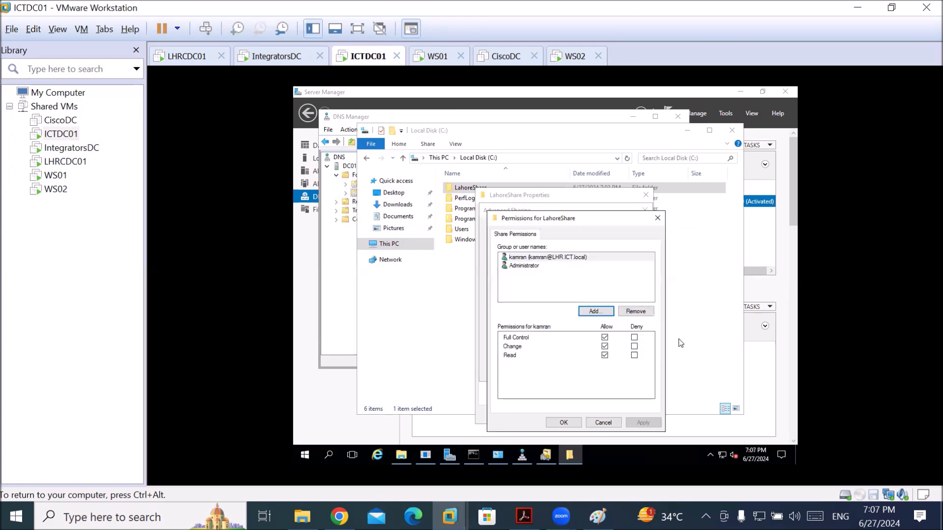
pyautogui.click(609, 422)
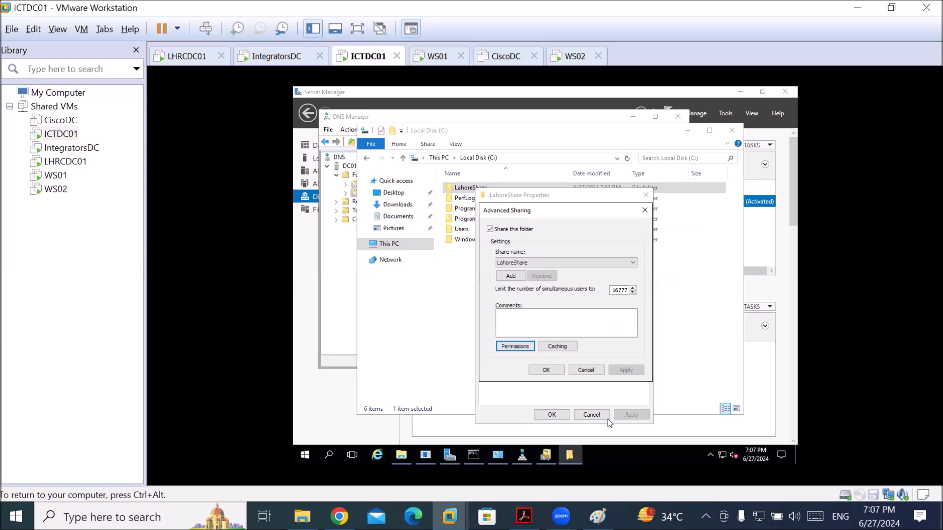
pyautogui.click(587, 371)
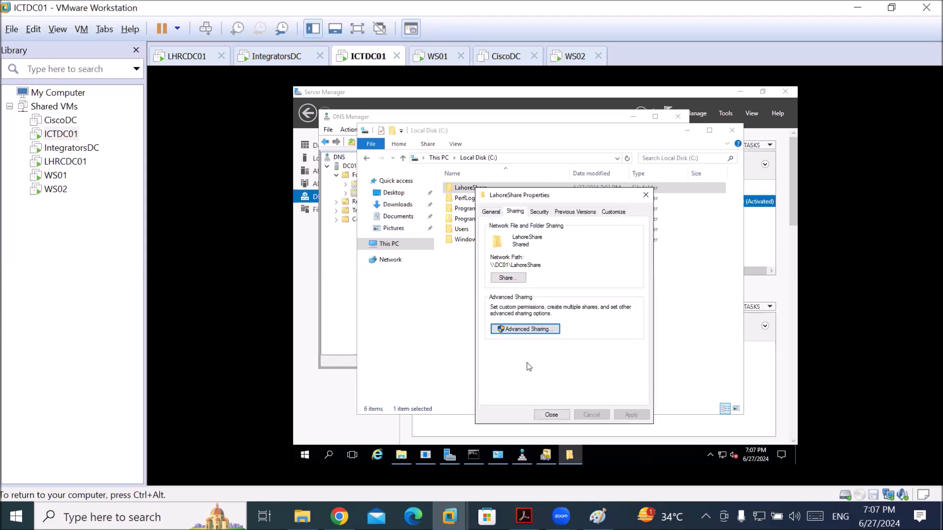
pyautogui.click(560, 415)
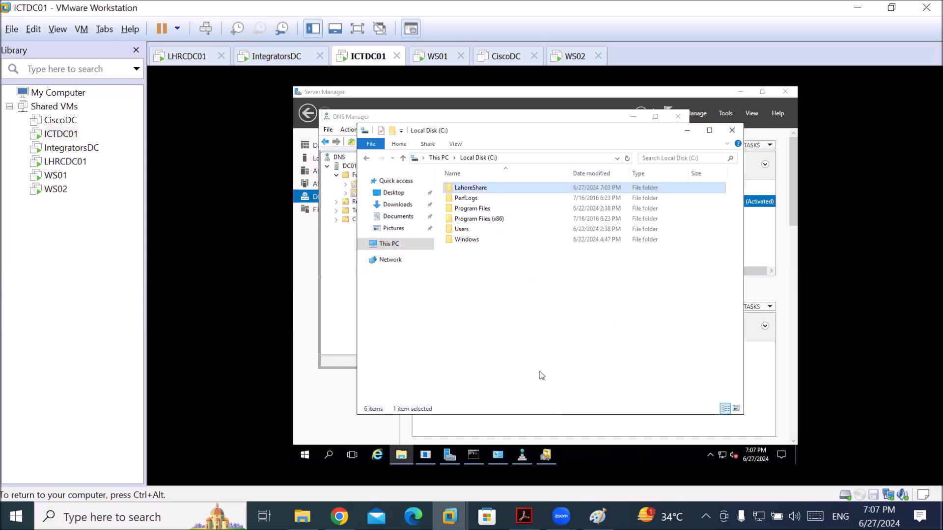
pyautogui.click(268, 56)
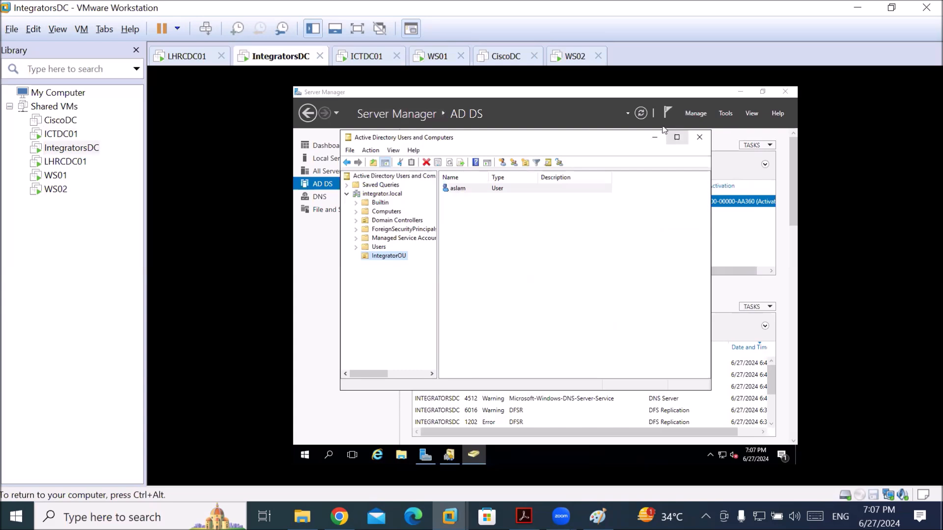
pyautogui.click(642, 114)
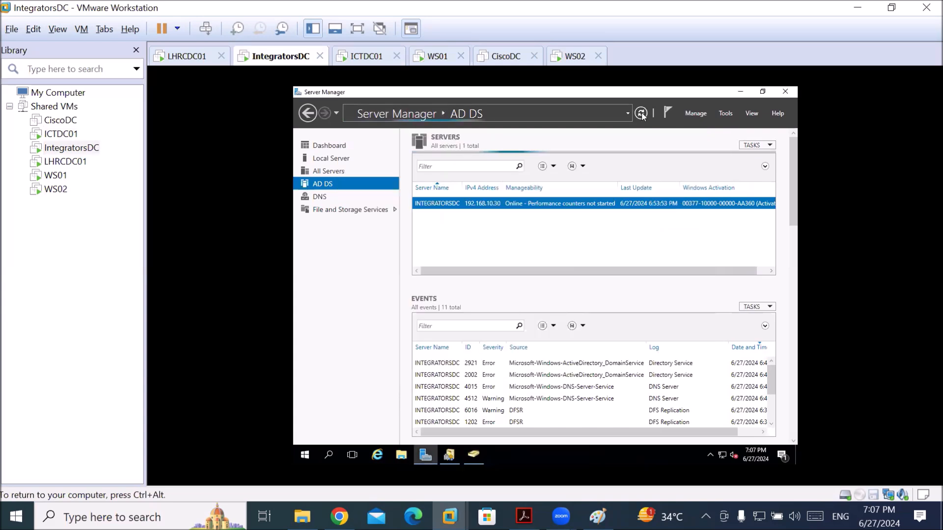
pyautogui.click(368, 56)
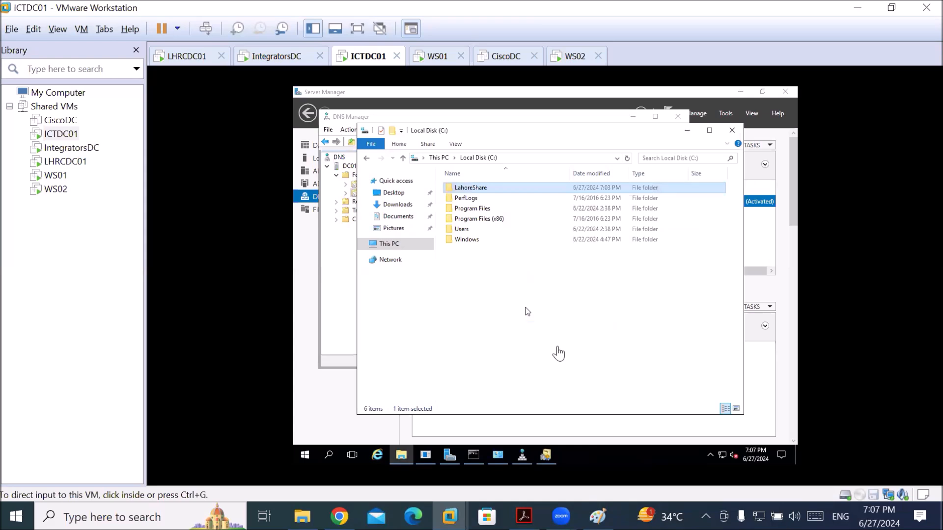
# Open LahoreShare's share permissions through Properties, Sharing and Advanced Sharing on ICTDC01
pyautogui.click(555, 348)
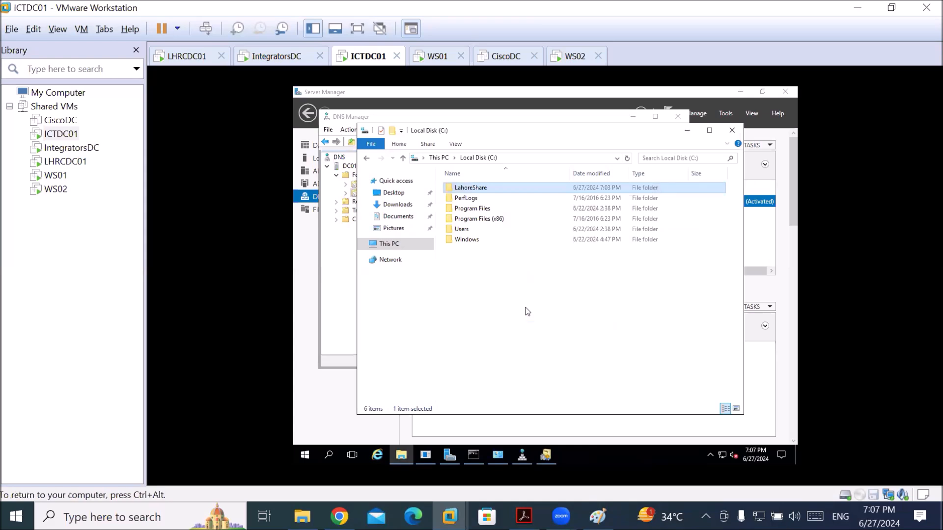
pyautogui.rightClick(478, 190)
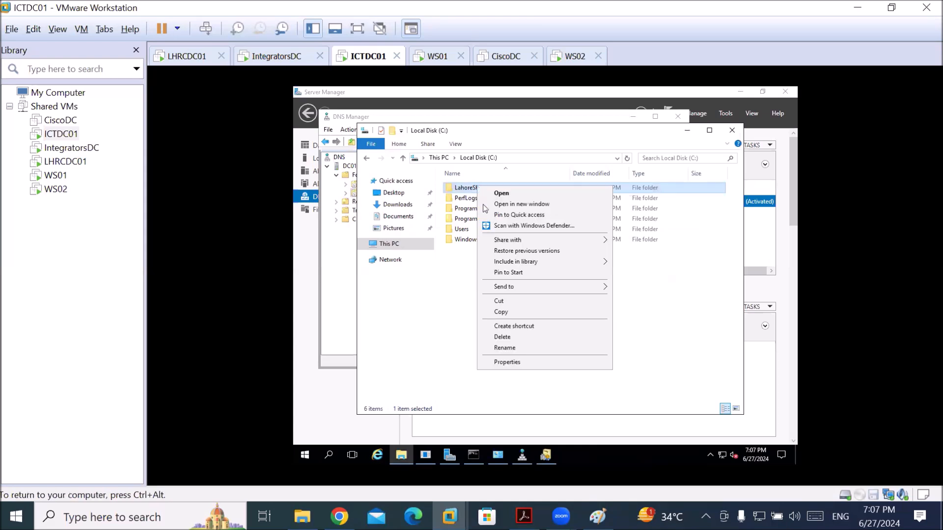
pyautogui.click(519, 366)
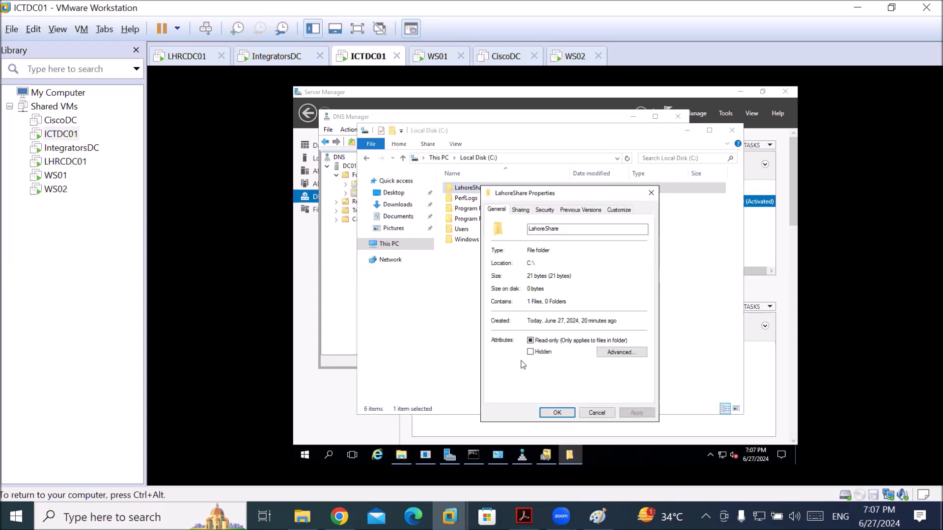
pyautogui.click(520, 211)
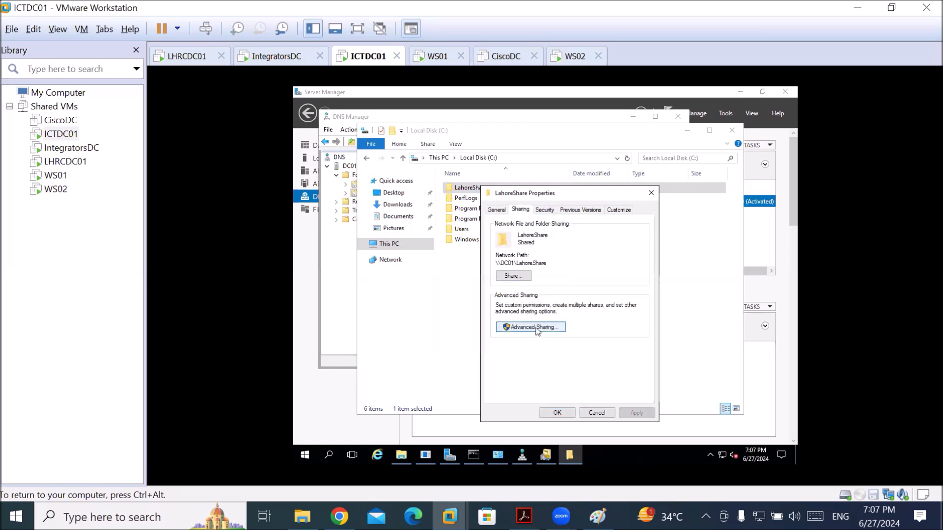
pyautogui.click(536, 329)
pyautogui.click(534, 345)
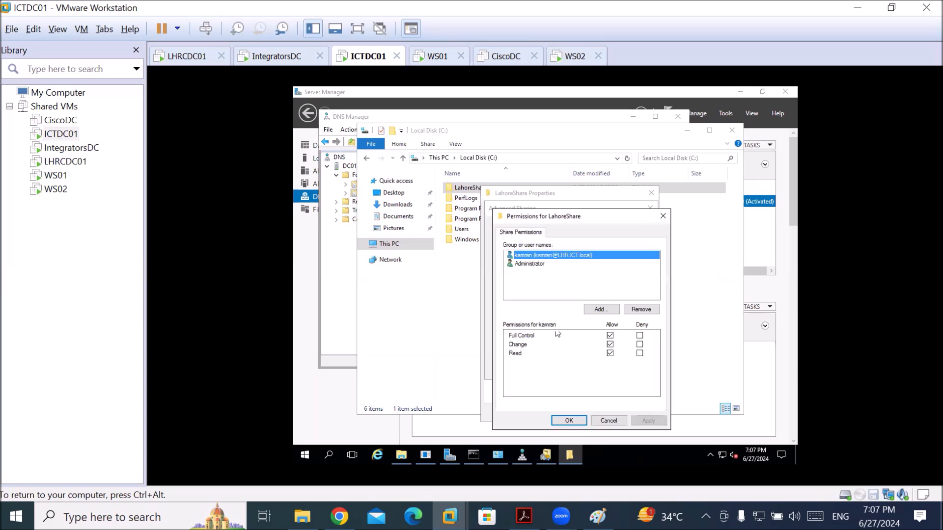
# Start adding a user, with integrator.local as the search location
pyautogui.click(609, 313)
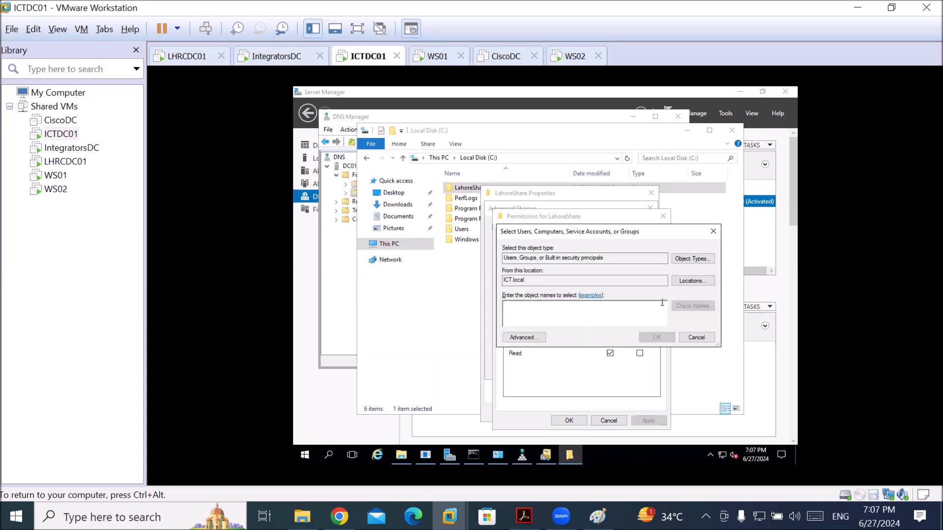
pyautogui.click(680, 281)
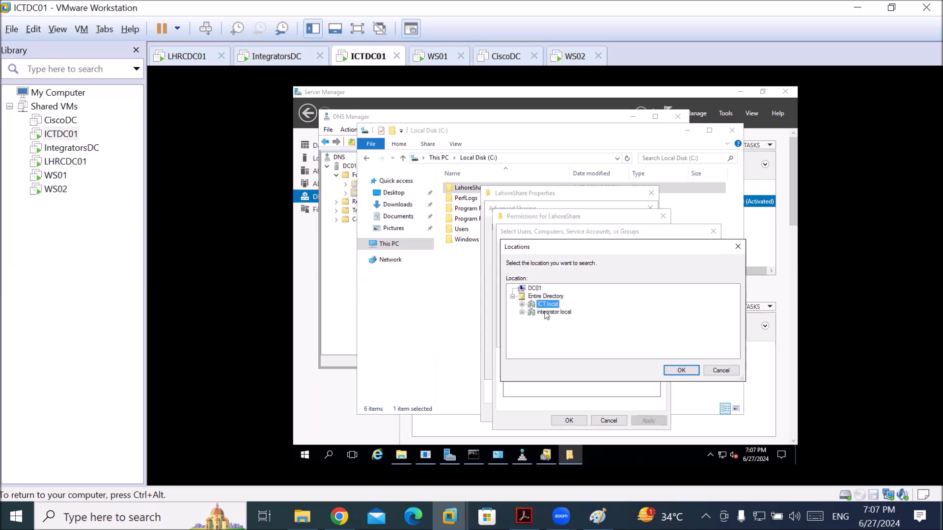
pyautogui.click(547, 313)
pyautogui.click(682, 371)
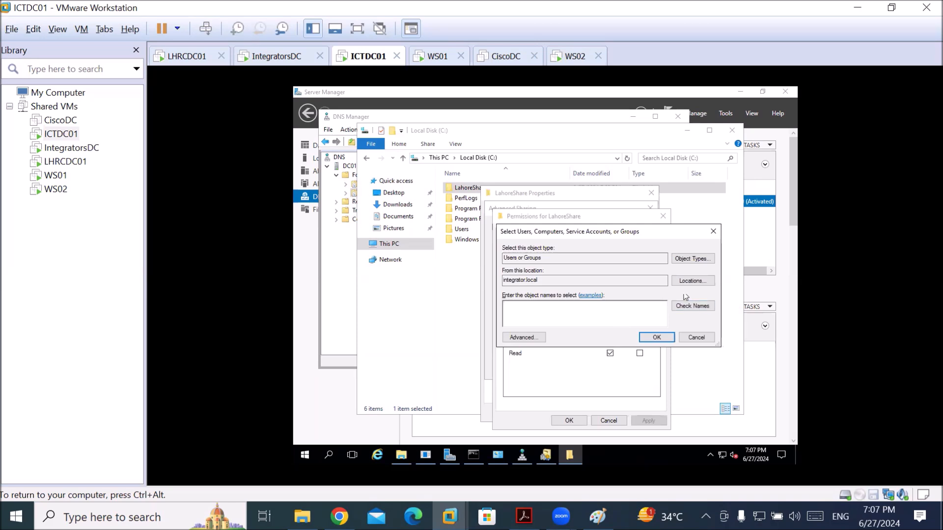
# Check the name 'as' against integrator.local; dismiss the Name Not Found warning
pyautogui.click(536, 337)
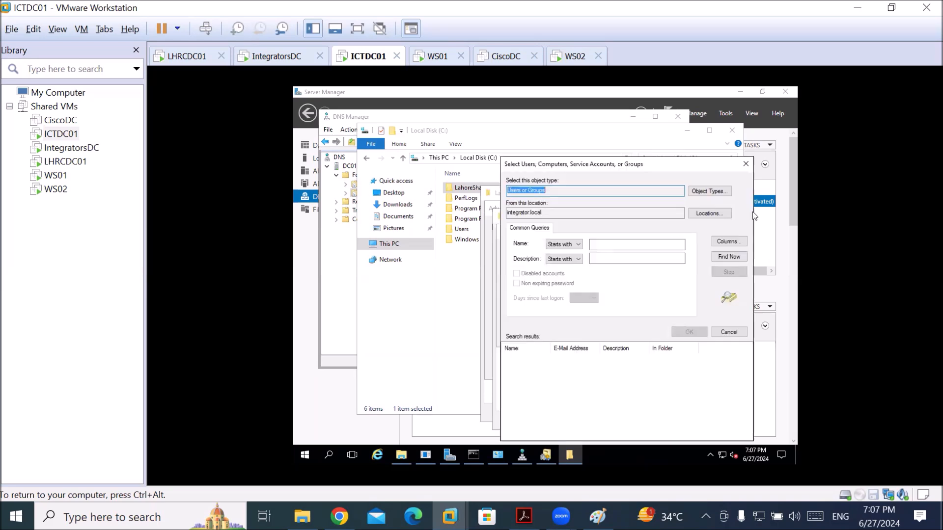
pyautogui.click(745, 164)
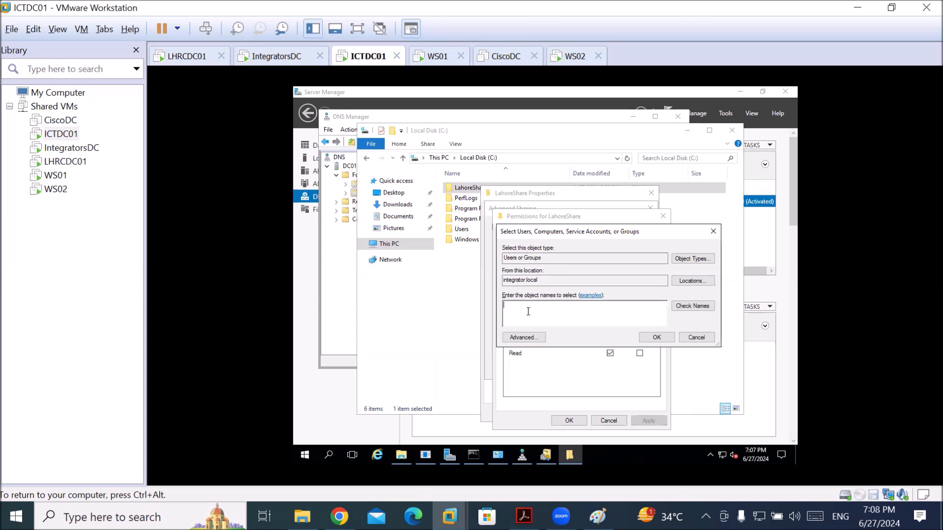
pyautogui.write('aslam')
pyautogui.click(683, 305)
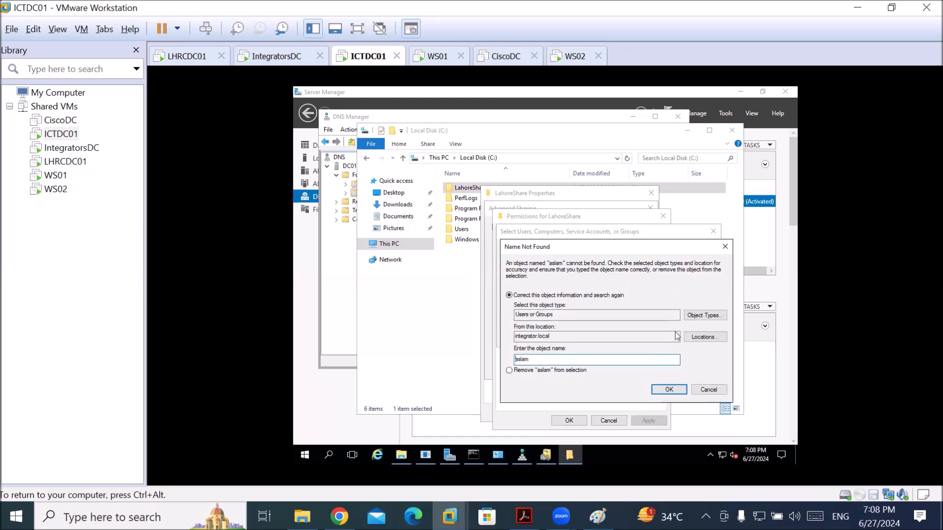
pyautogui.click(703, 338)
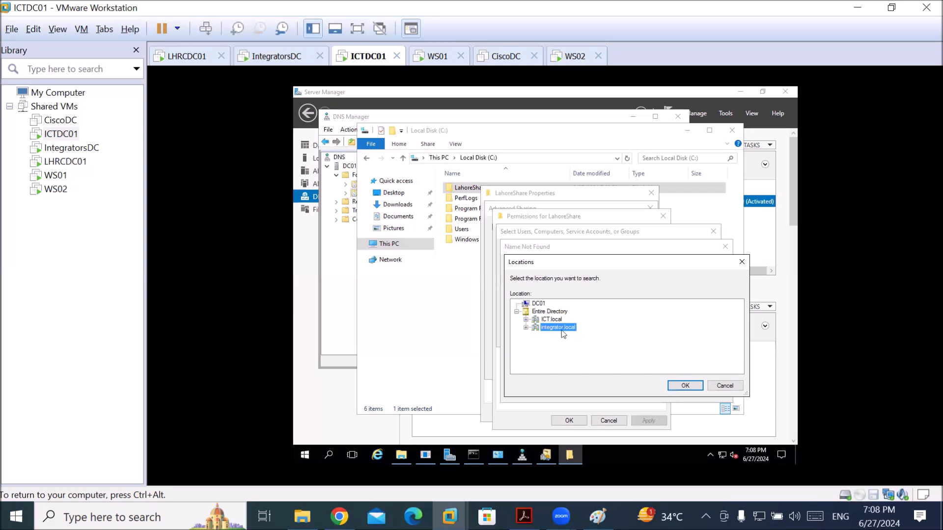
pyautogui.click(690, 388)
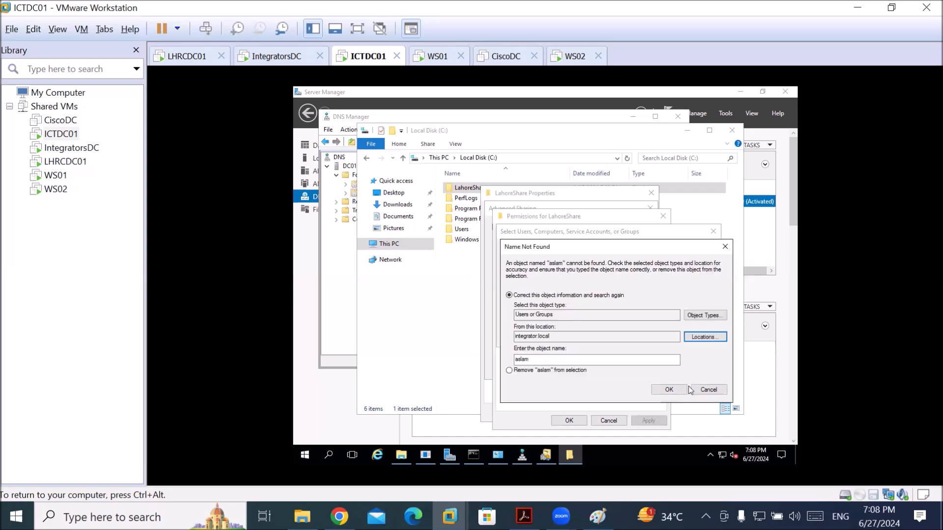
pyautogui.click(669, 389)
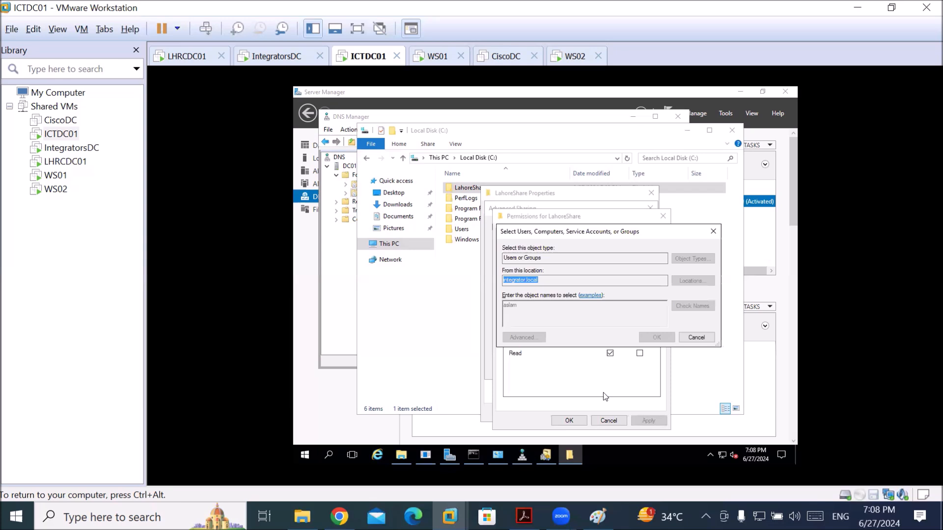
pyautogui.click(712, 388)
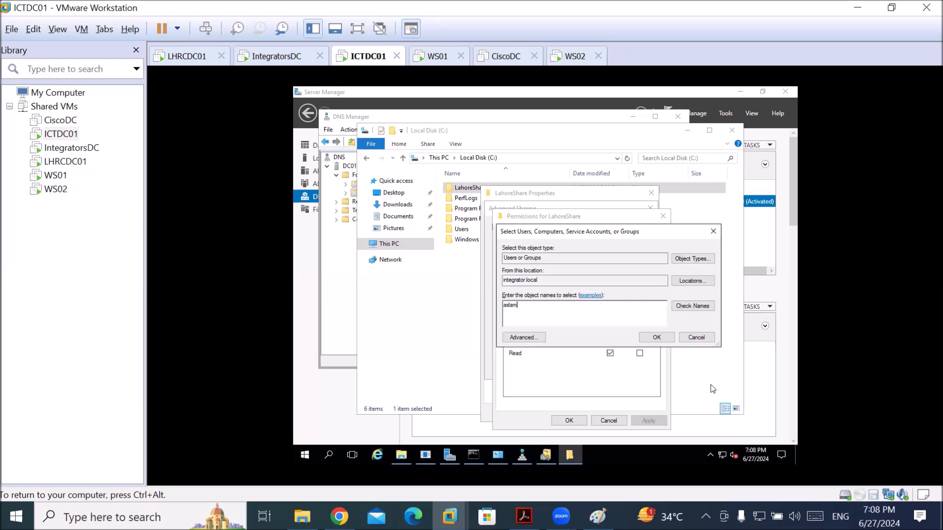
# Cancel all LahoreShare sharing dialogs and switch over to the IntegratorsDC machine
pyautogui.click(688, 339)
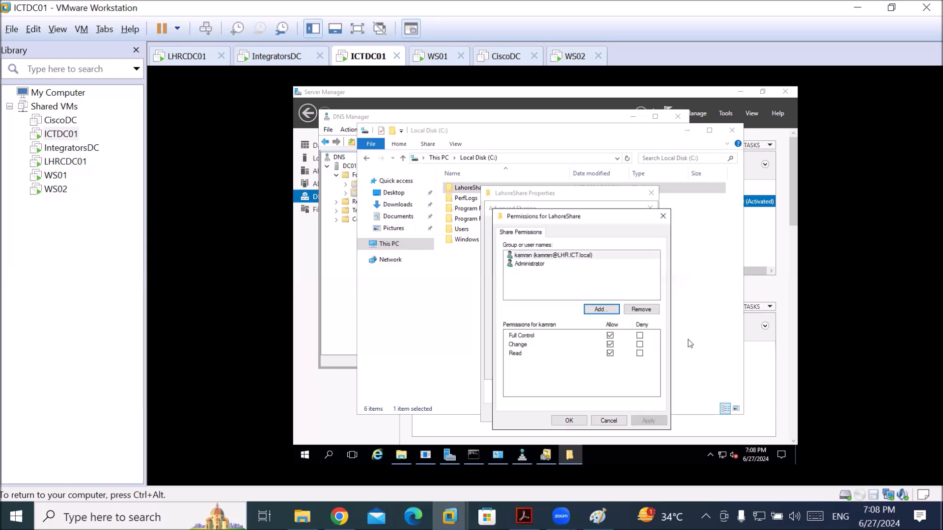
pyautogui.click(608, 420)
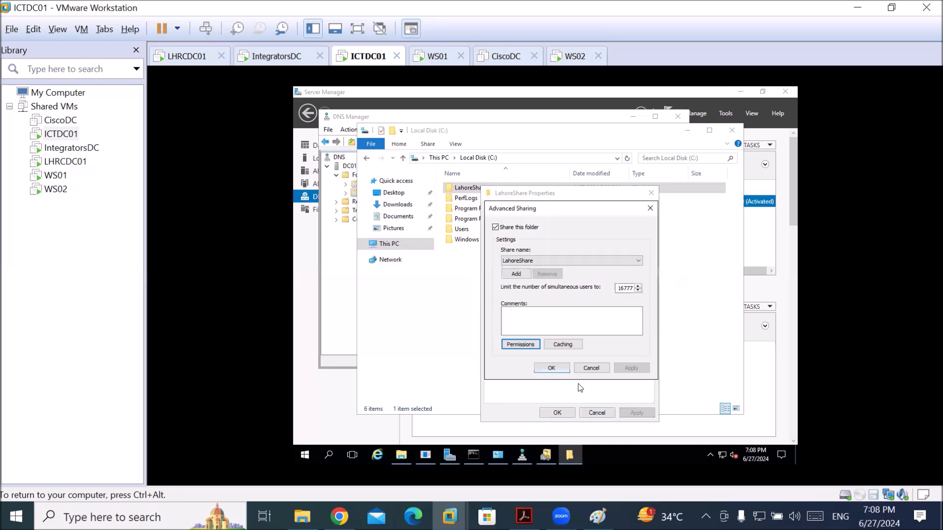
pyautogui.click(589, 369)
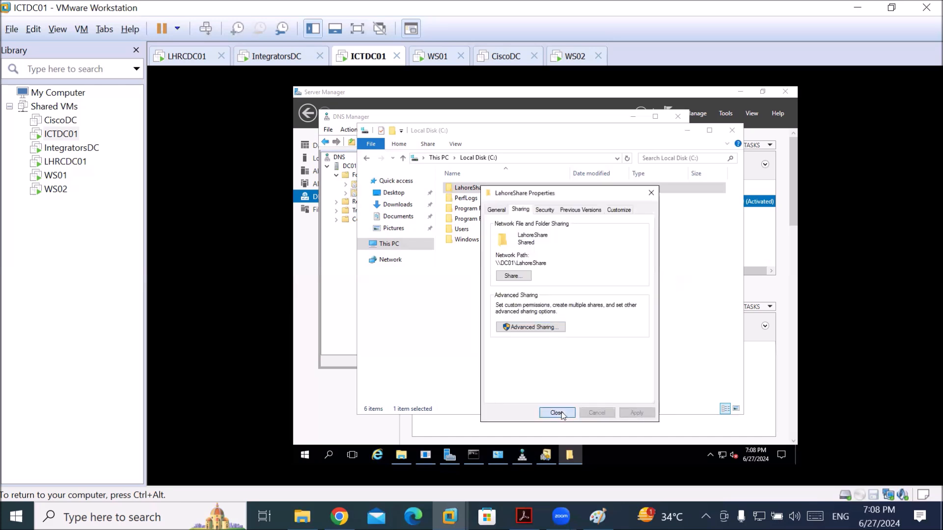
pyautogui.click(562, 415)
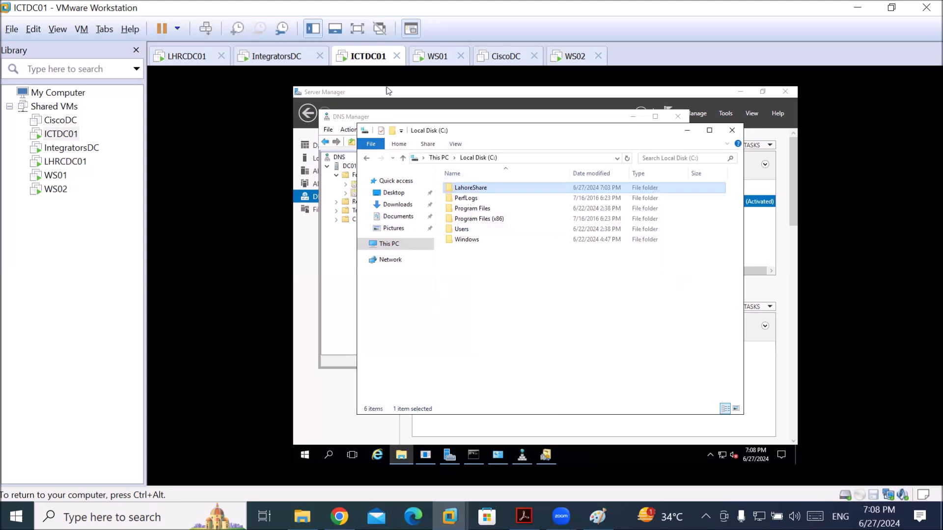
pyautogui.hotkey('ctrl', 'alt')
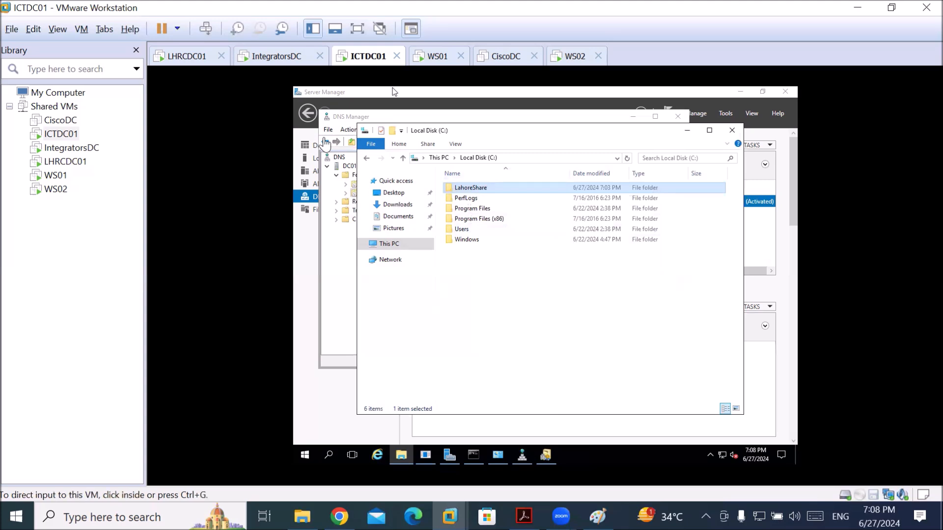
pyautogui.hotkey('ctrl', 'shift', 'Tab')
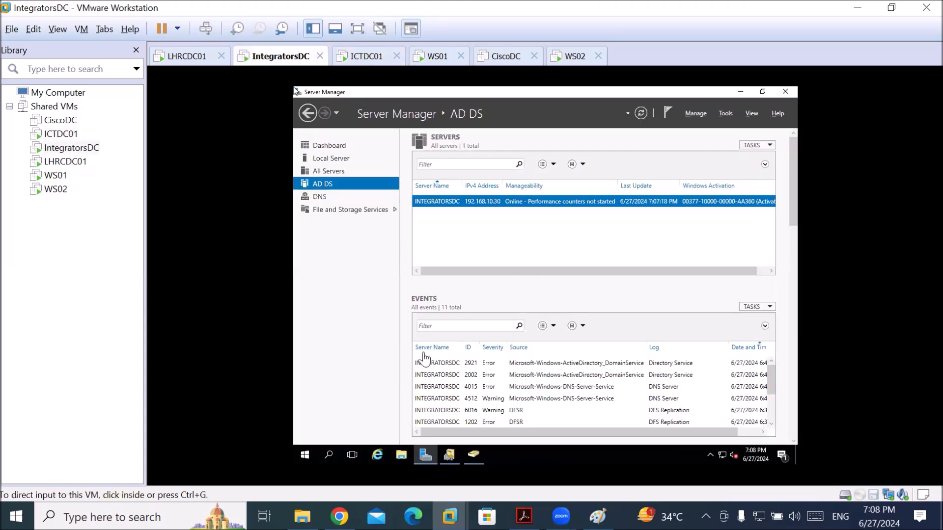
pyautogui.click(484, 271)
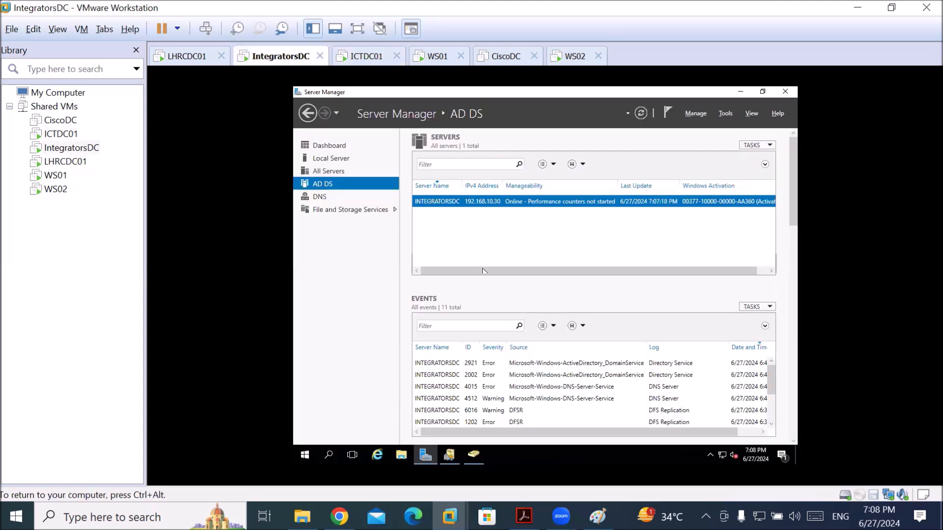
pyautogui.click(473, 455)
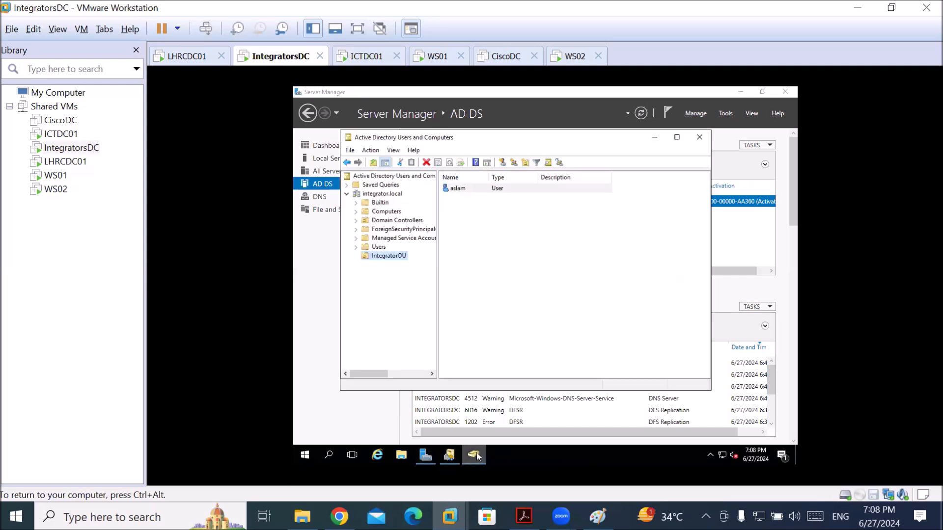
pyautogui.click(388, 255)
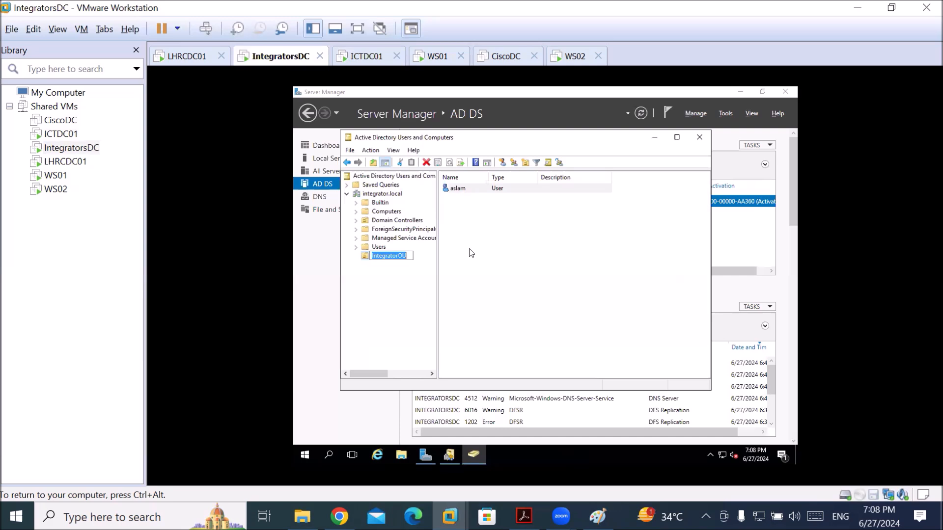
pyautogui.click(462, 191)
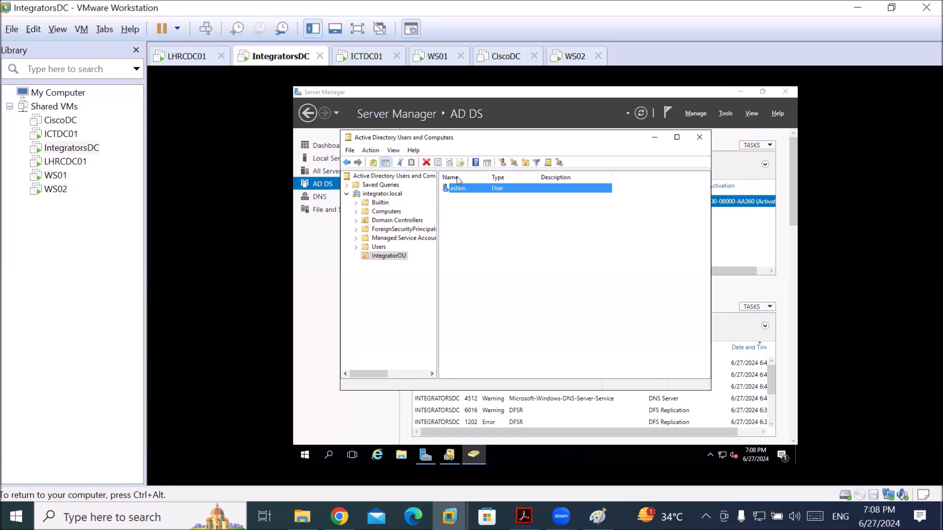
pyautogui.rightClick(480, 244)
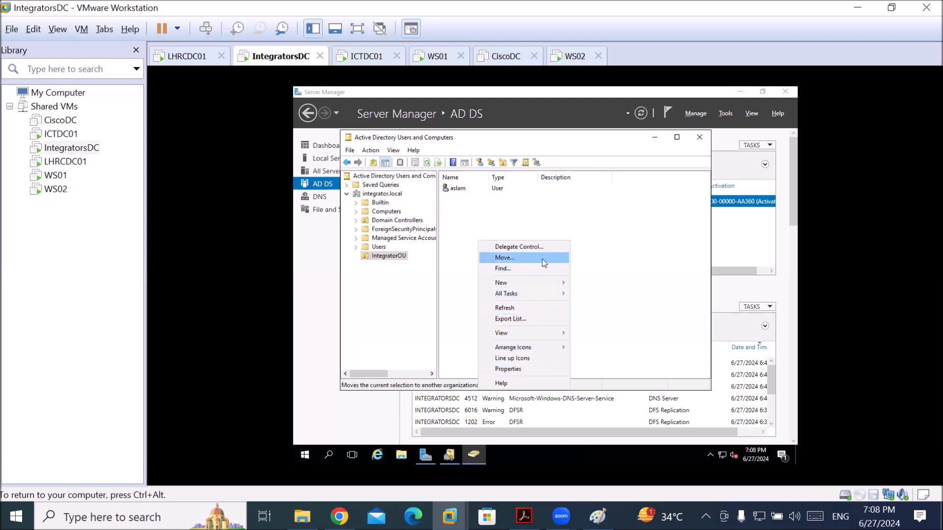
pyautogui.click(524, 308)
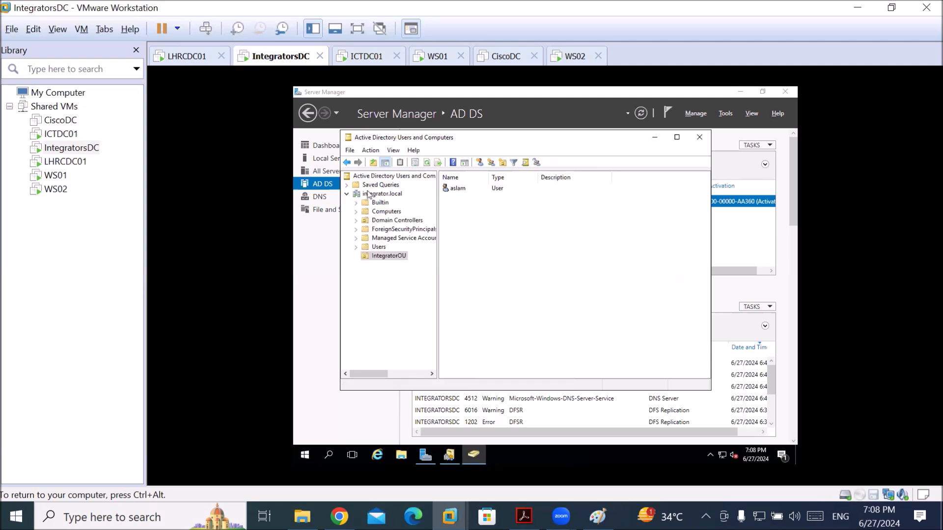
pyautogui.click(322, 188)
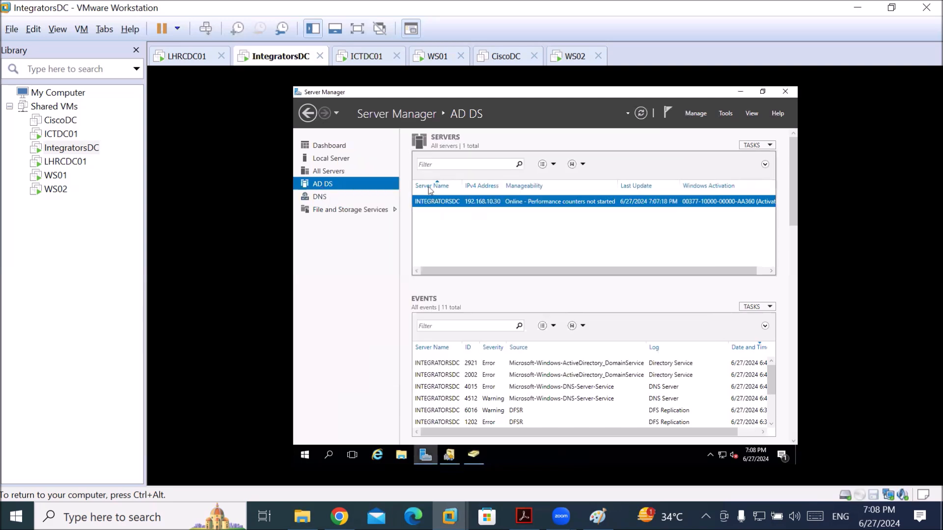
# Open the IPv4 properties of IntegratorsDC's Ethernet0 adapter from the Local Server page
pyautogui.click(353, 158)
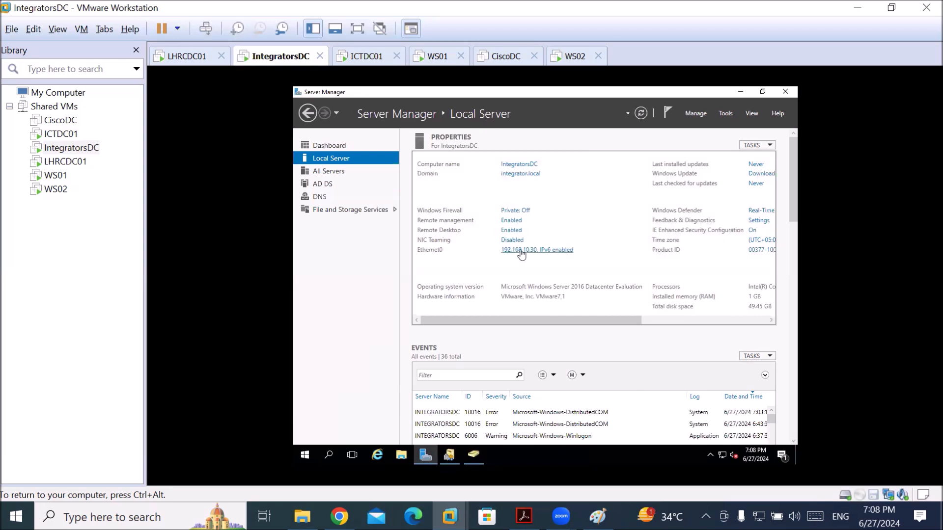
pyautogui.click(522, 252)
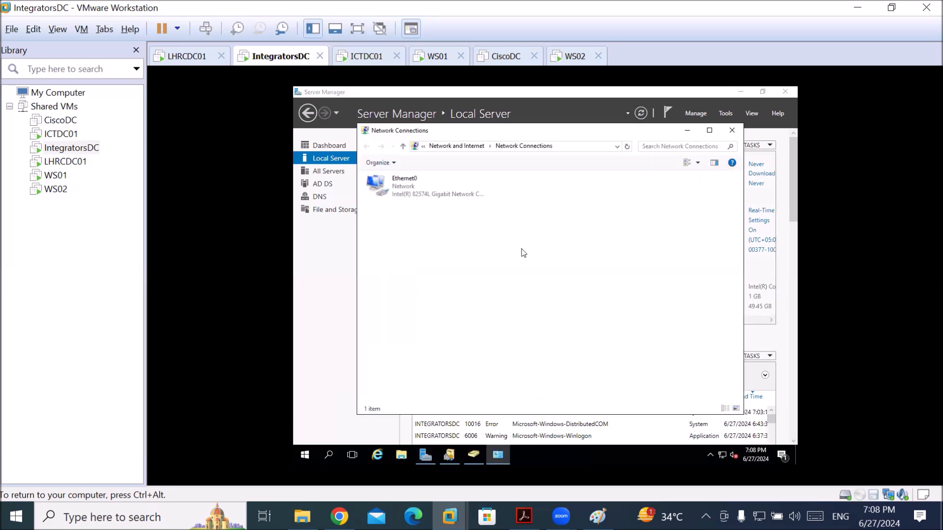
pyautogui.doubleClick(409, 197)
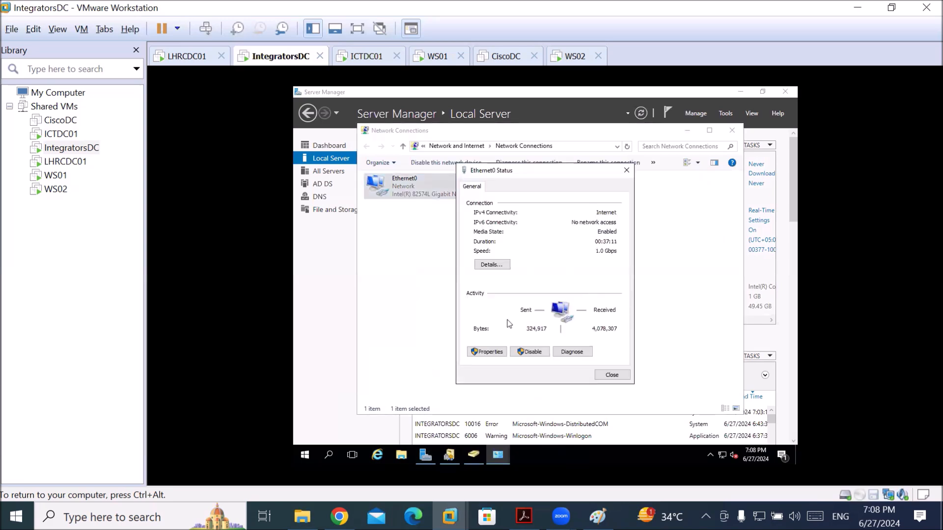
pyautogui.click(491, 353)
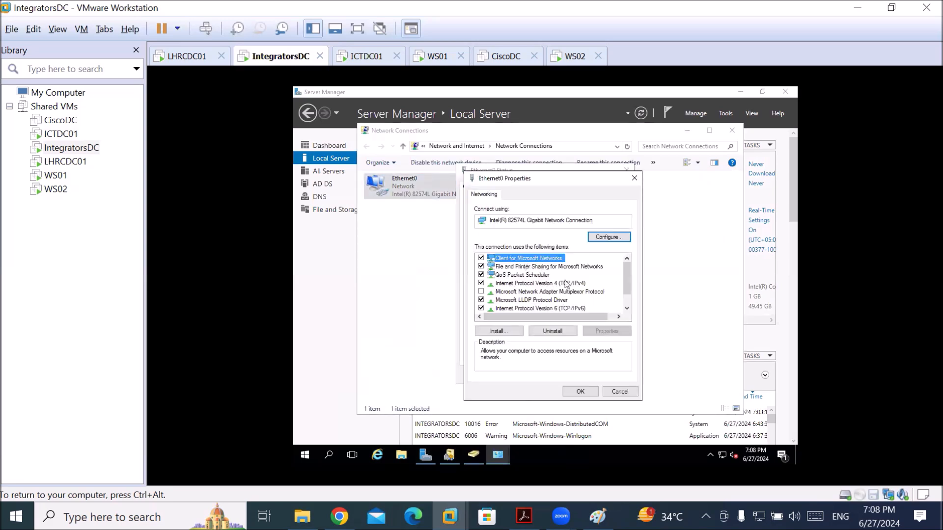
pyautogui.doubleClick(565, 283)
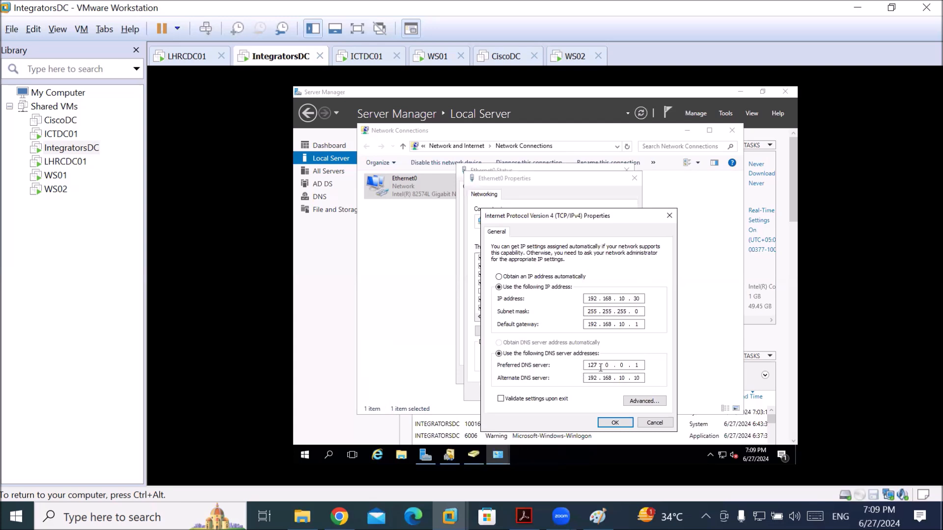
# Replace the 127.0.0.1 preferred DNS with a 192.168 address and edit the alternate DNS
pyautogui.doubleClick(591, 378)
pyautogui.doubleClick(594, 366)
pyautogui.write('192')
pyautogui.write('168 .')
pyautogui.press('Tab')
pyautogui.hotkey('shift', 'Tab')
pyautogui.press('Tab')
pyautogui.click(622, 364)
pyautogui.press('Tab')
pyautogui.doubleClick(636, 365)
pyautogui.press('Tab')
pyautogui.write('8')
# Save the DNS settings, close the adapter windows, refresh Local Server, and return to ICTDC01
pyautogui.click(615, 422)
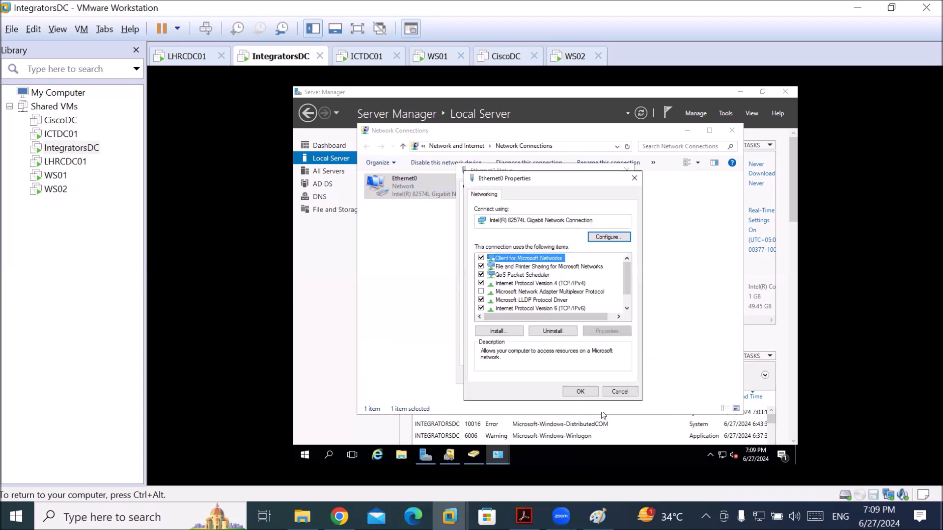
pyautogui.click(581, 393)
pyautogui.click(617, 375)
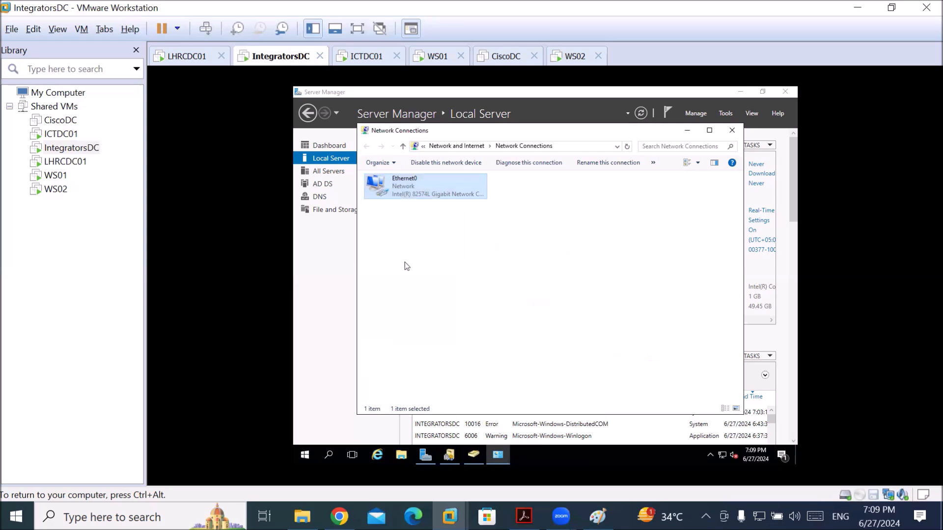
pyautogui.click(304, 162)
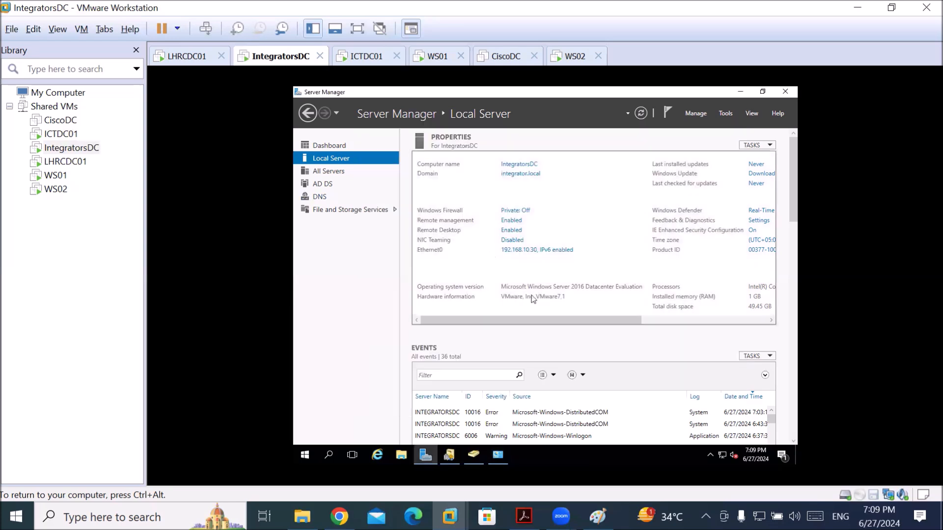
pyautogui.click(645, 113)
pyautogui.click(646, 114)
pyautogui.hotkey('ctrl', 'alt')
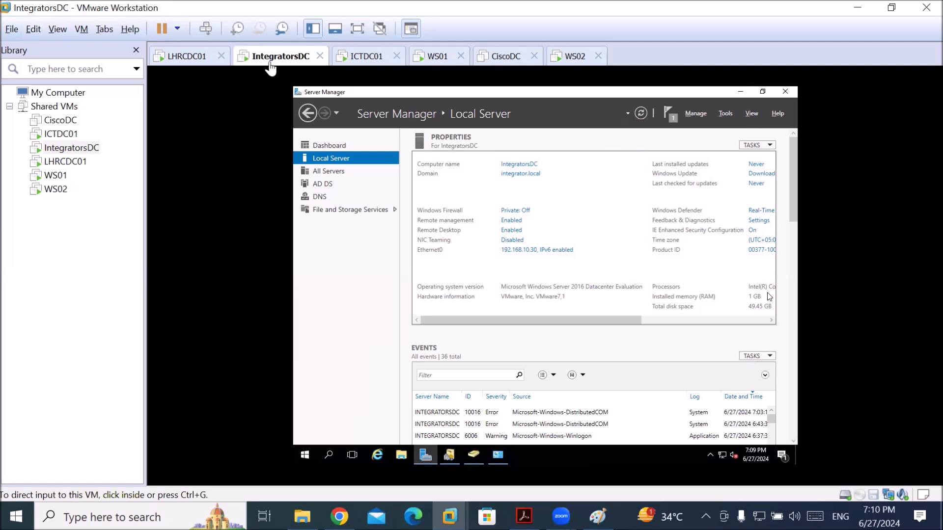
pyautogui.click(351, 58)
# Ping 192.168.10.30 from ICTDC01's Command Prompt (4 replies, 0% loss), then bring DNS Manager forward
pyautogui.click(393, 91)
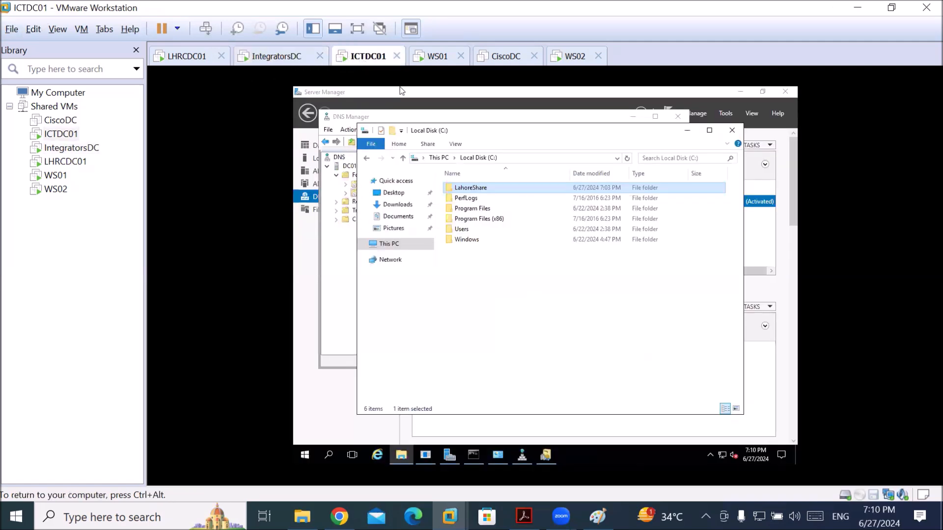
pyautogui.click(330, 452)
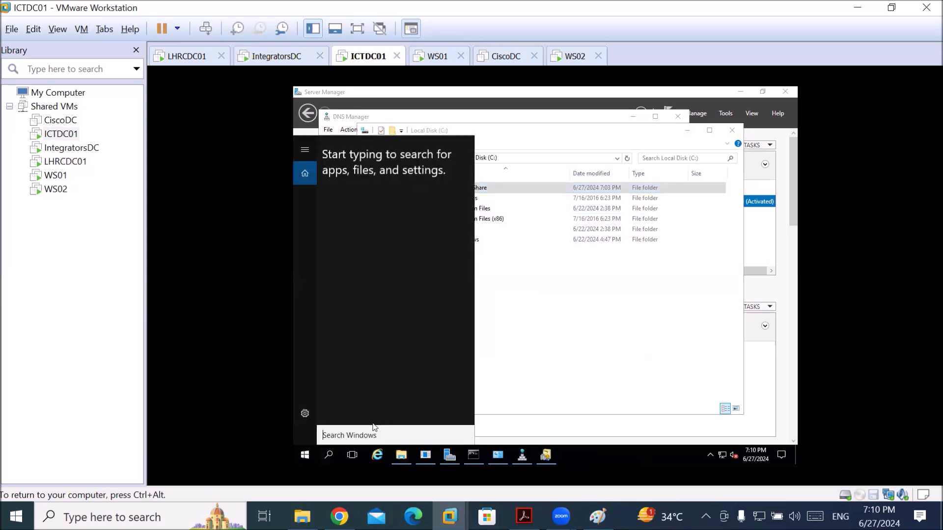
pyautogui.write('cmd')
pyautogui.press('Return')
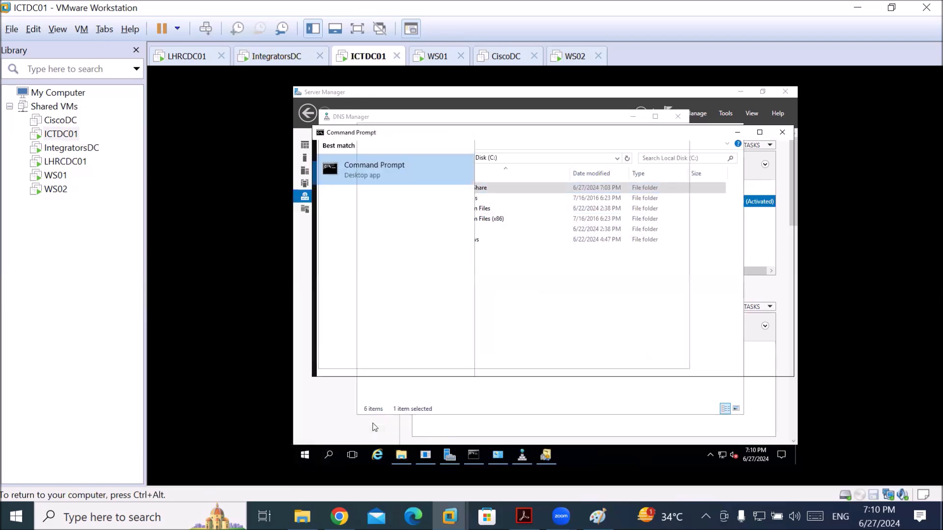
pyautogui.write('ping 192.16')
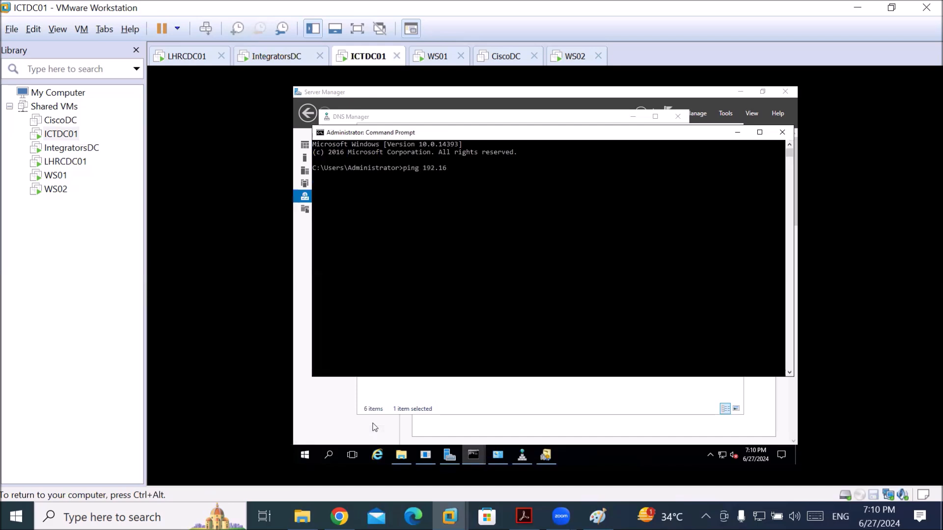
pyautogui.write('8.10.30')
pyautogui.press('Return')
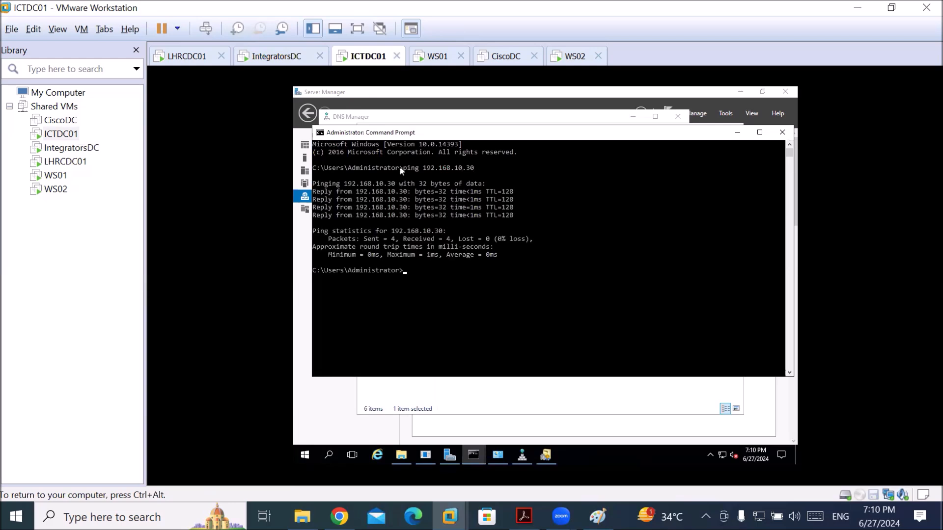
pyautogui.click(416, 120)
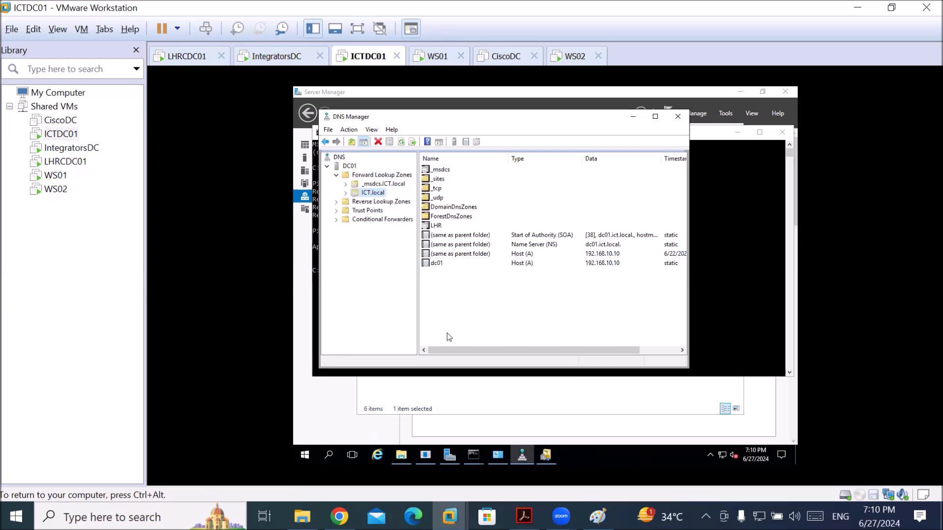
# Refresh DNS Manager, maximize it, and review host records 192.168.10.10, .20 and .30
pyautogui.click(402, 143)
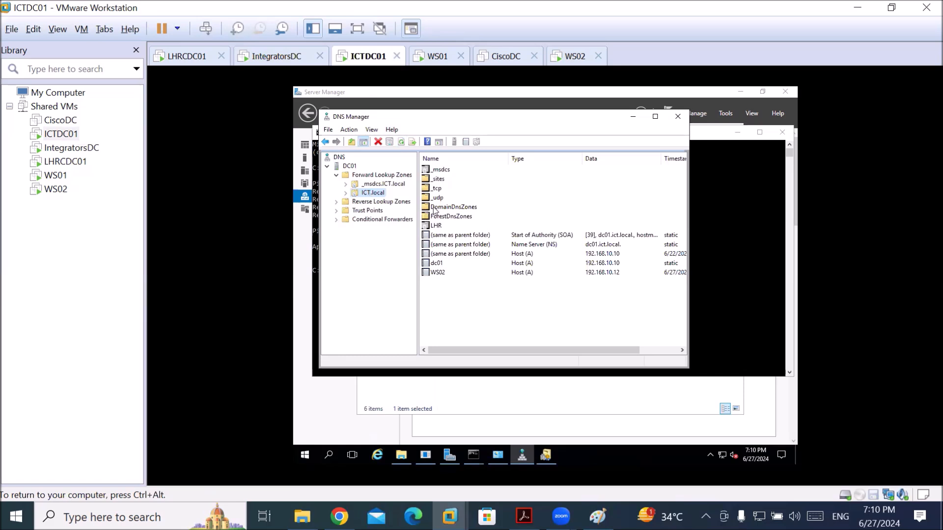
pyautogui.doubleClick(434, 208)
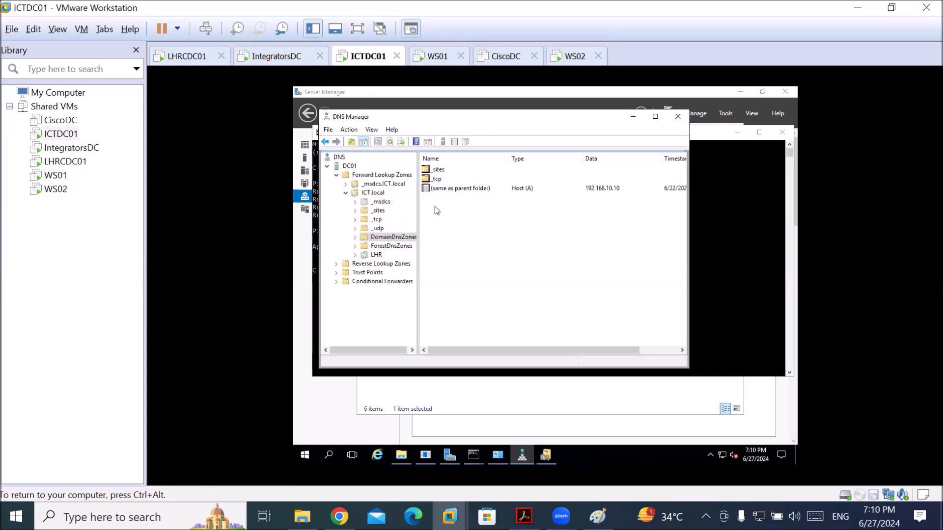
pyautogui.click(381, 249)
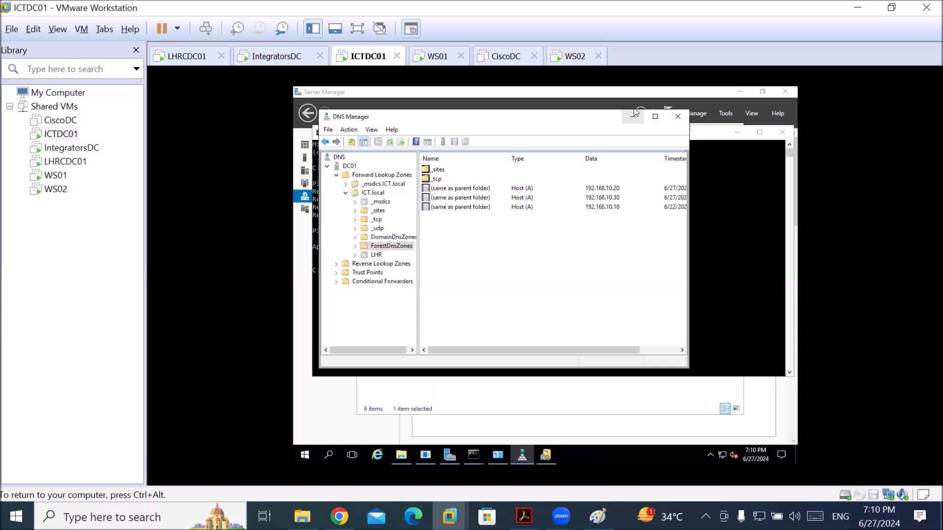
pyautogui.click(655, 116)
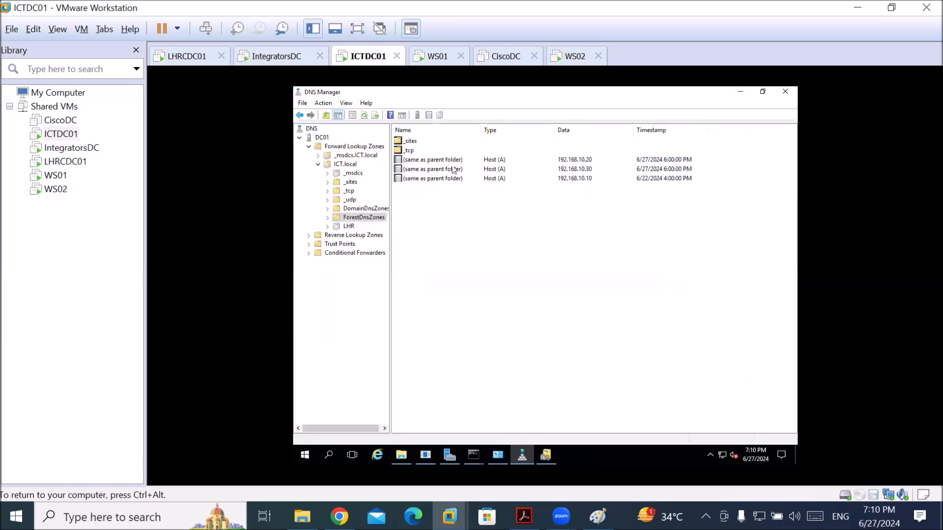
pyautogui.click(427, 161)
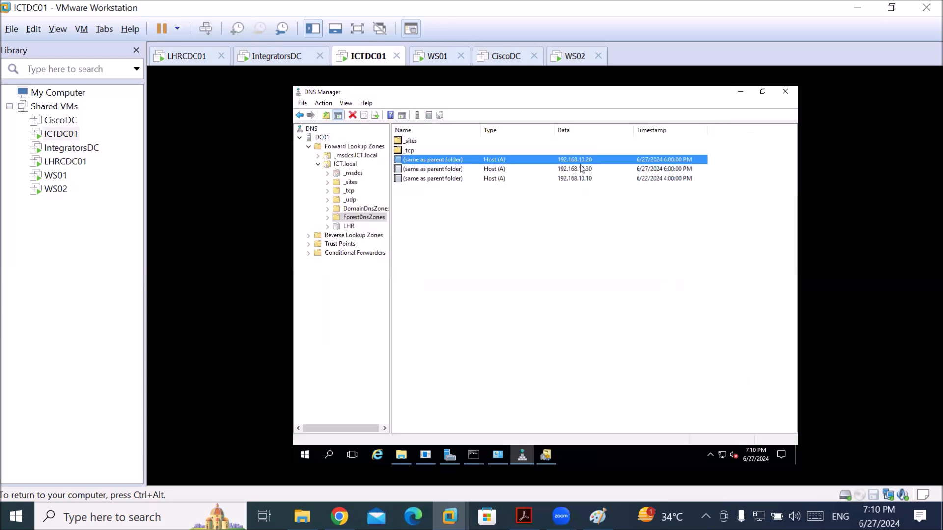
pyautogui.click(575, 180)
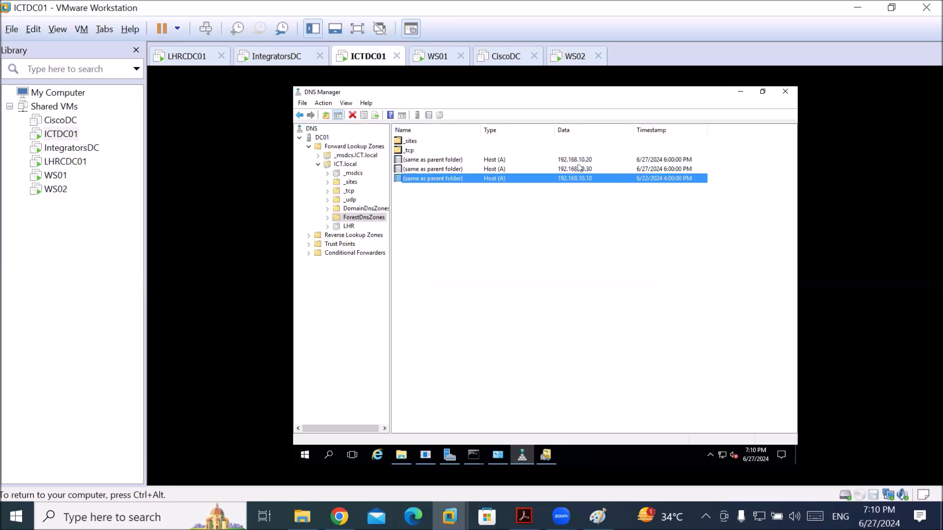
pyautogui.click(580, 161)
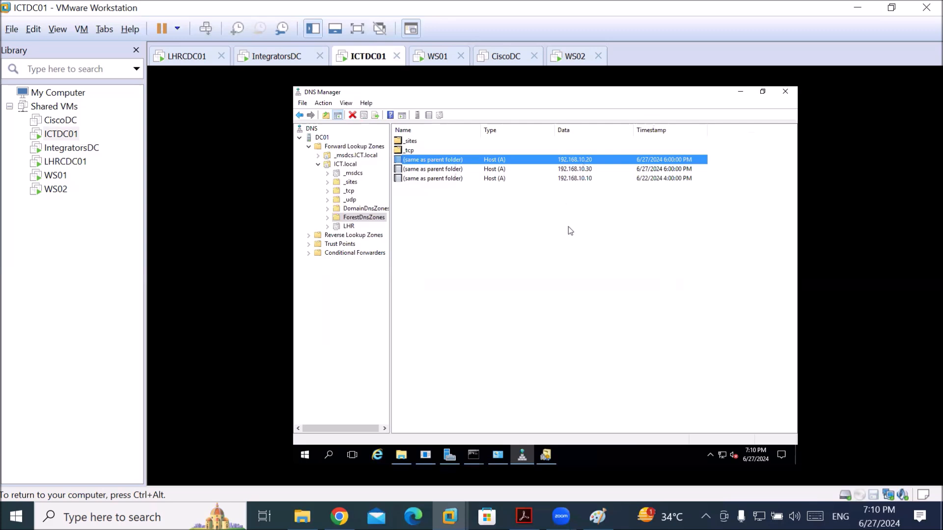
pyautogui.click(580, 168)
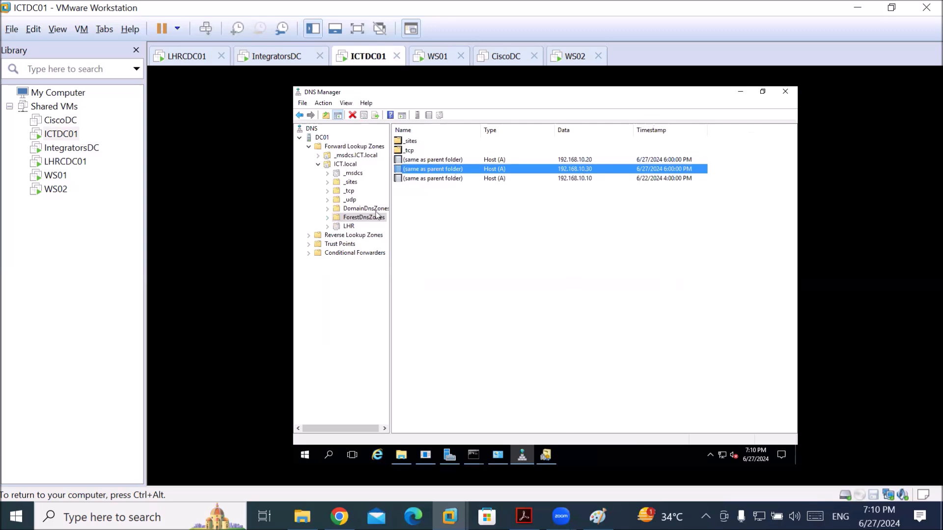
# Widen ForestDnsZones _tcp's Data column to review _ldap SRVs for LHRCDC01, DC01, IntegratorsDC
pyautogui.click(328, 217)
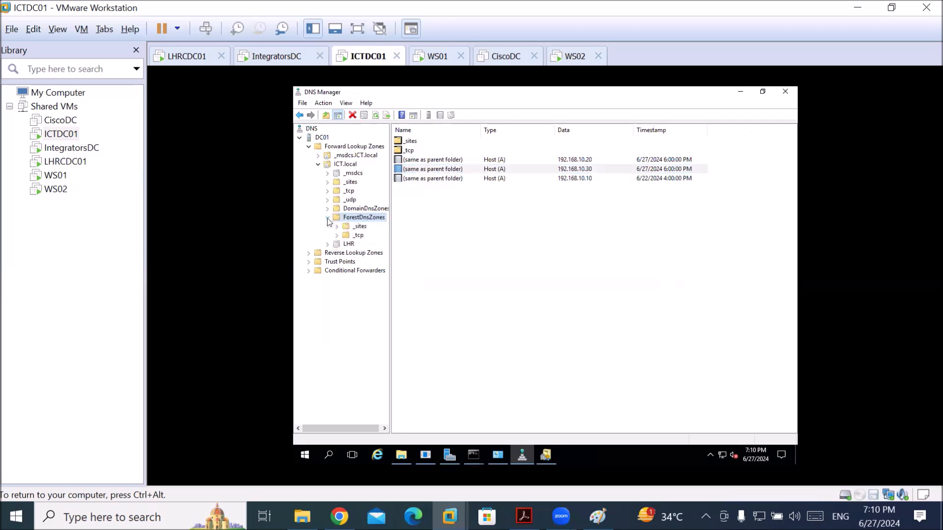
pyautogui.doubleClick(345, 227)
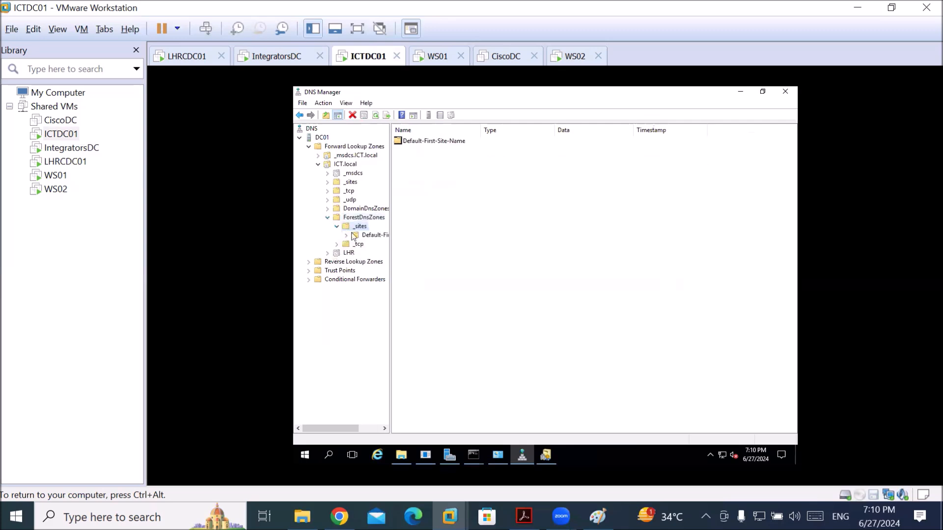
pyautogui.click(347, 245)
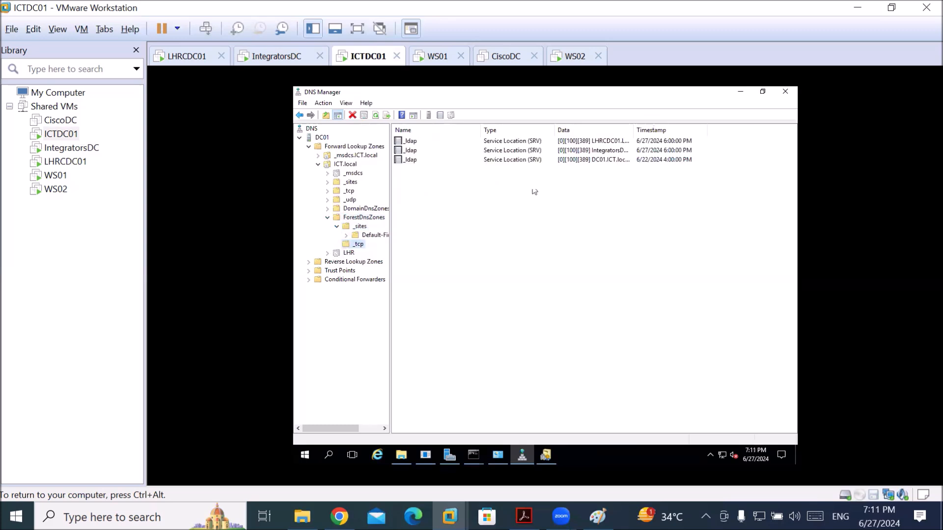
pyautogui.moveTo(630, 132); pyautogui.dragTo(673, 132)
pyautogui.click(586, 142)
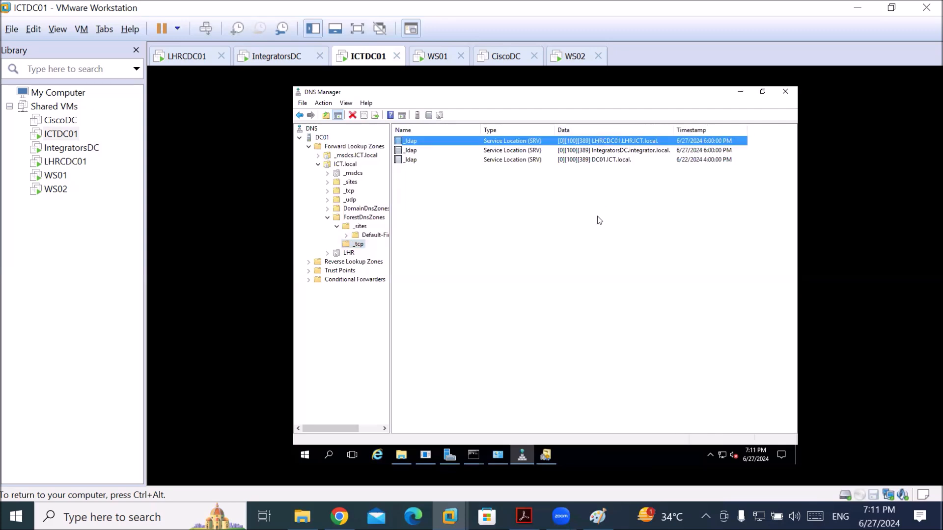
pyautogui.click(596, 161)
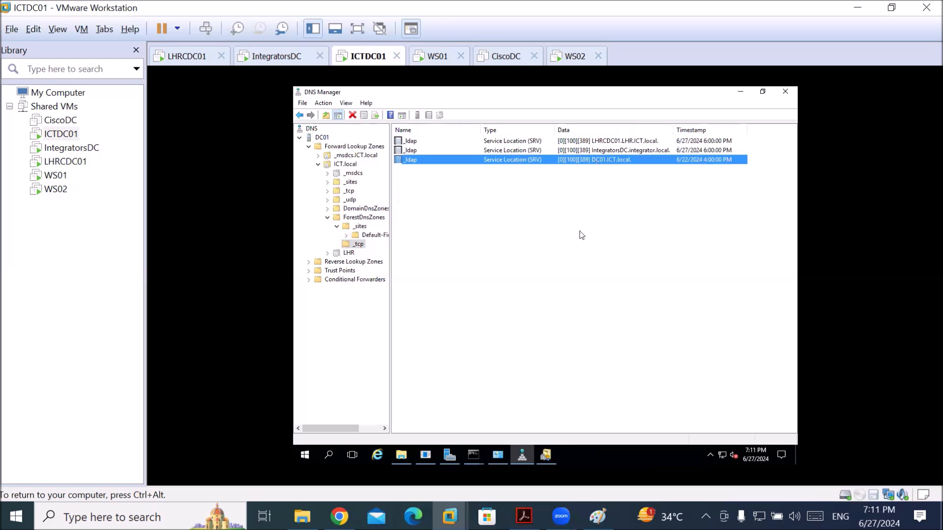
pyautogui.click(609, 151)
# Compare LHR's name server record (LHRCDC01.LHR.ICT.local) with ICT.local's, ending on ICT.local
pyautogui.press('F5')
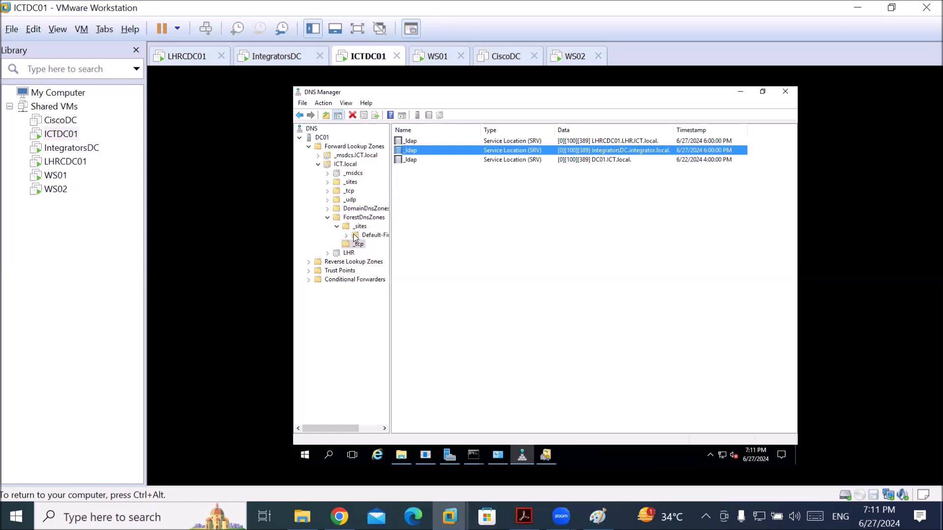
pyautogui.click(338, 166)
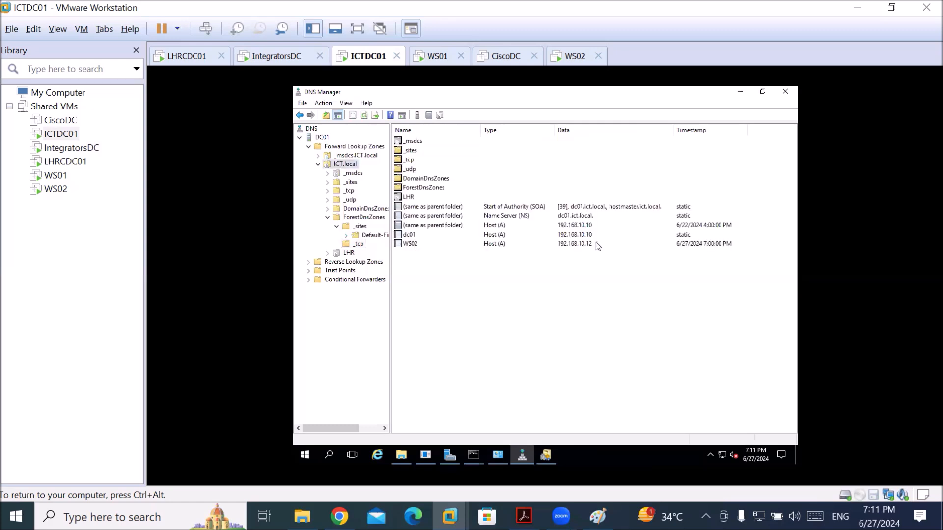
pyautogui.click(345, 254)
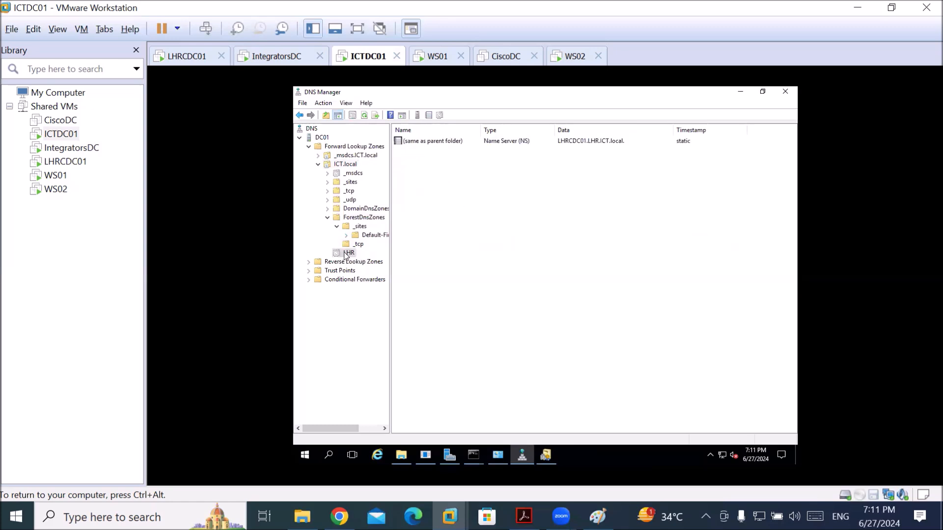
pyautogui.click(577, 141)
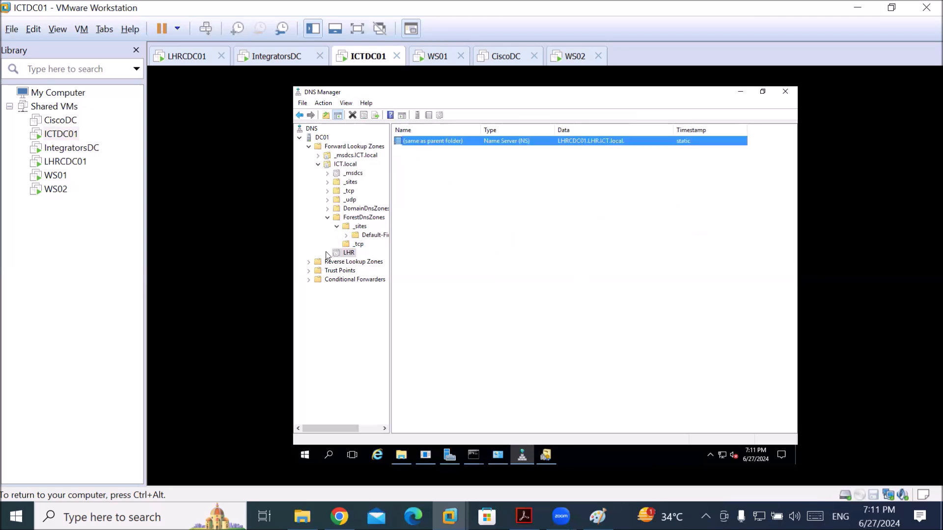
pyautogui.click(350, 165)
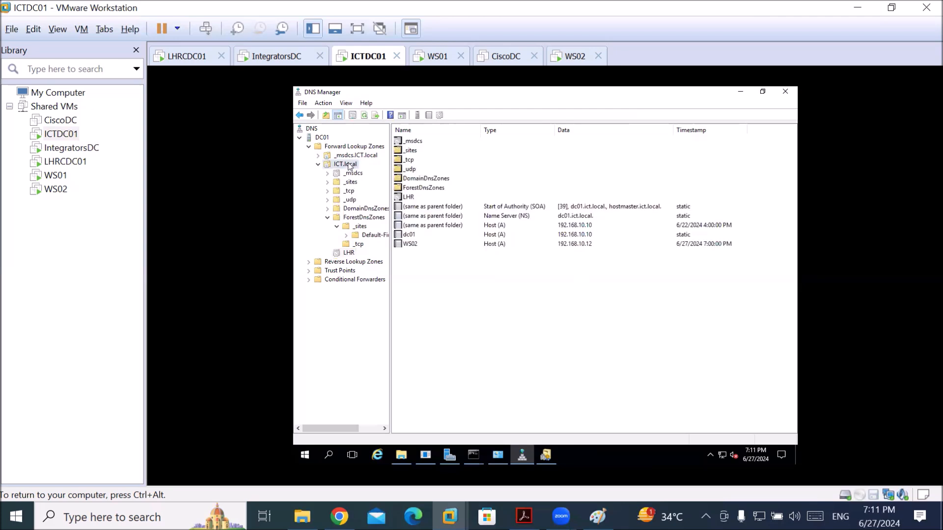
pyautogui.click(563, 216)
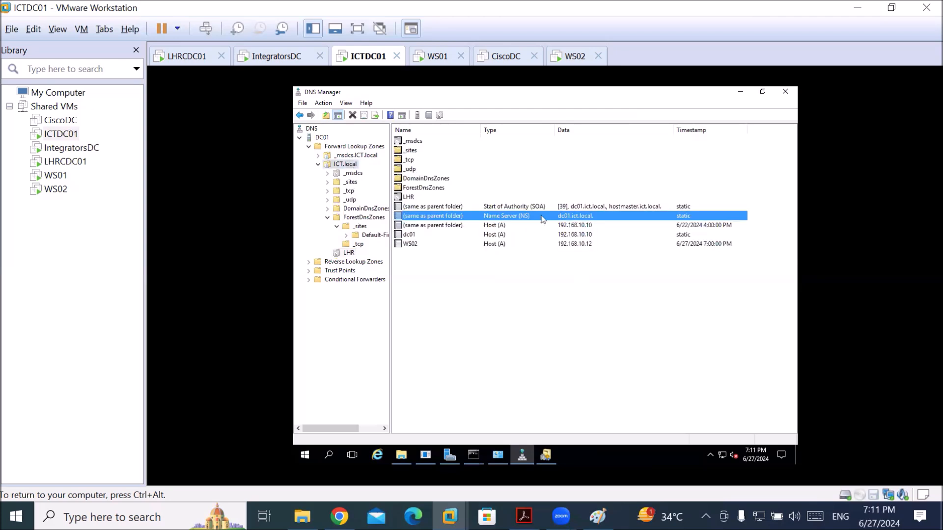
pyautogui.click(348, 253)
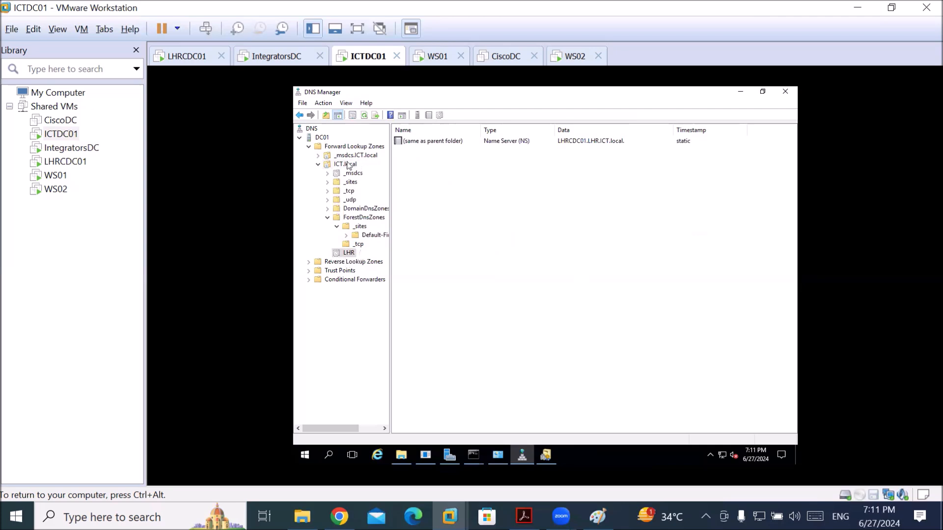
pyautogui.click(348, 166)
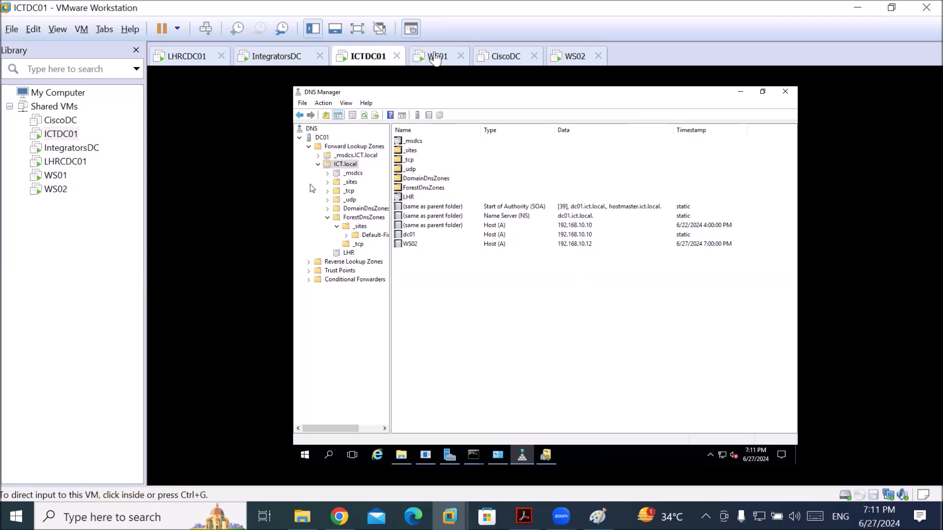
pyautogui.click(501, 411)
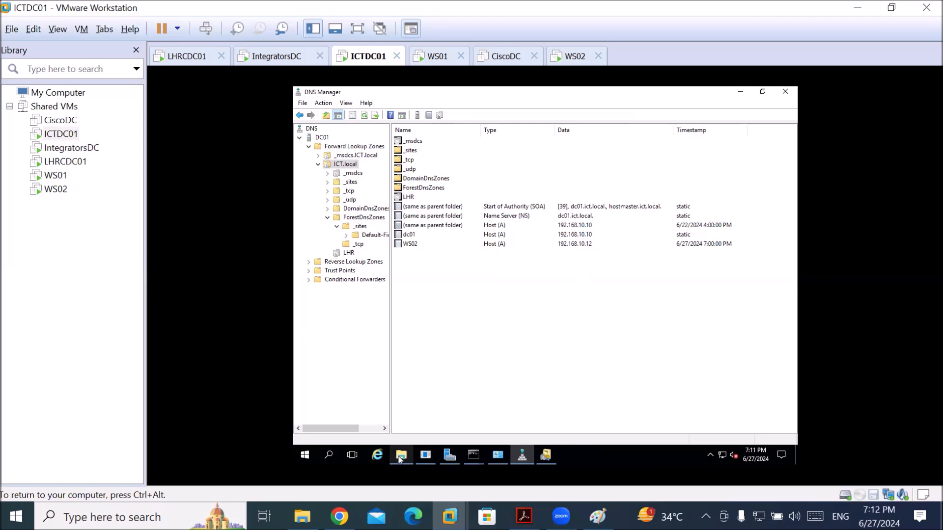
pyautogui.moveTo(401, 458)
pyautogui.hotkey('ctrl', 'alt')
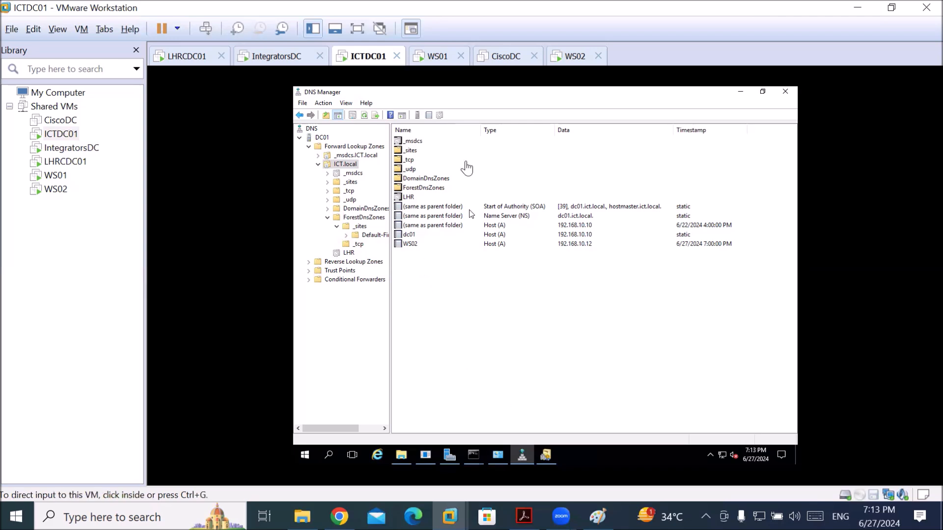